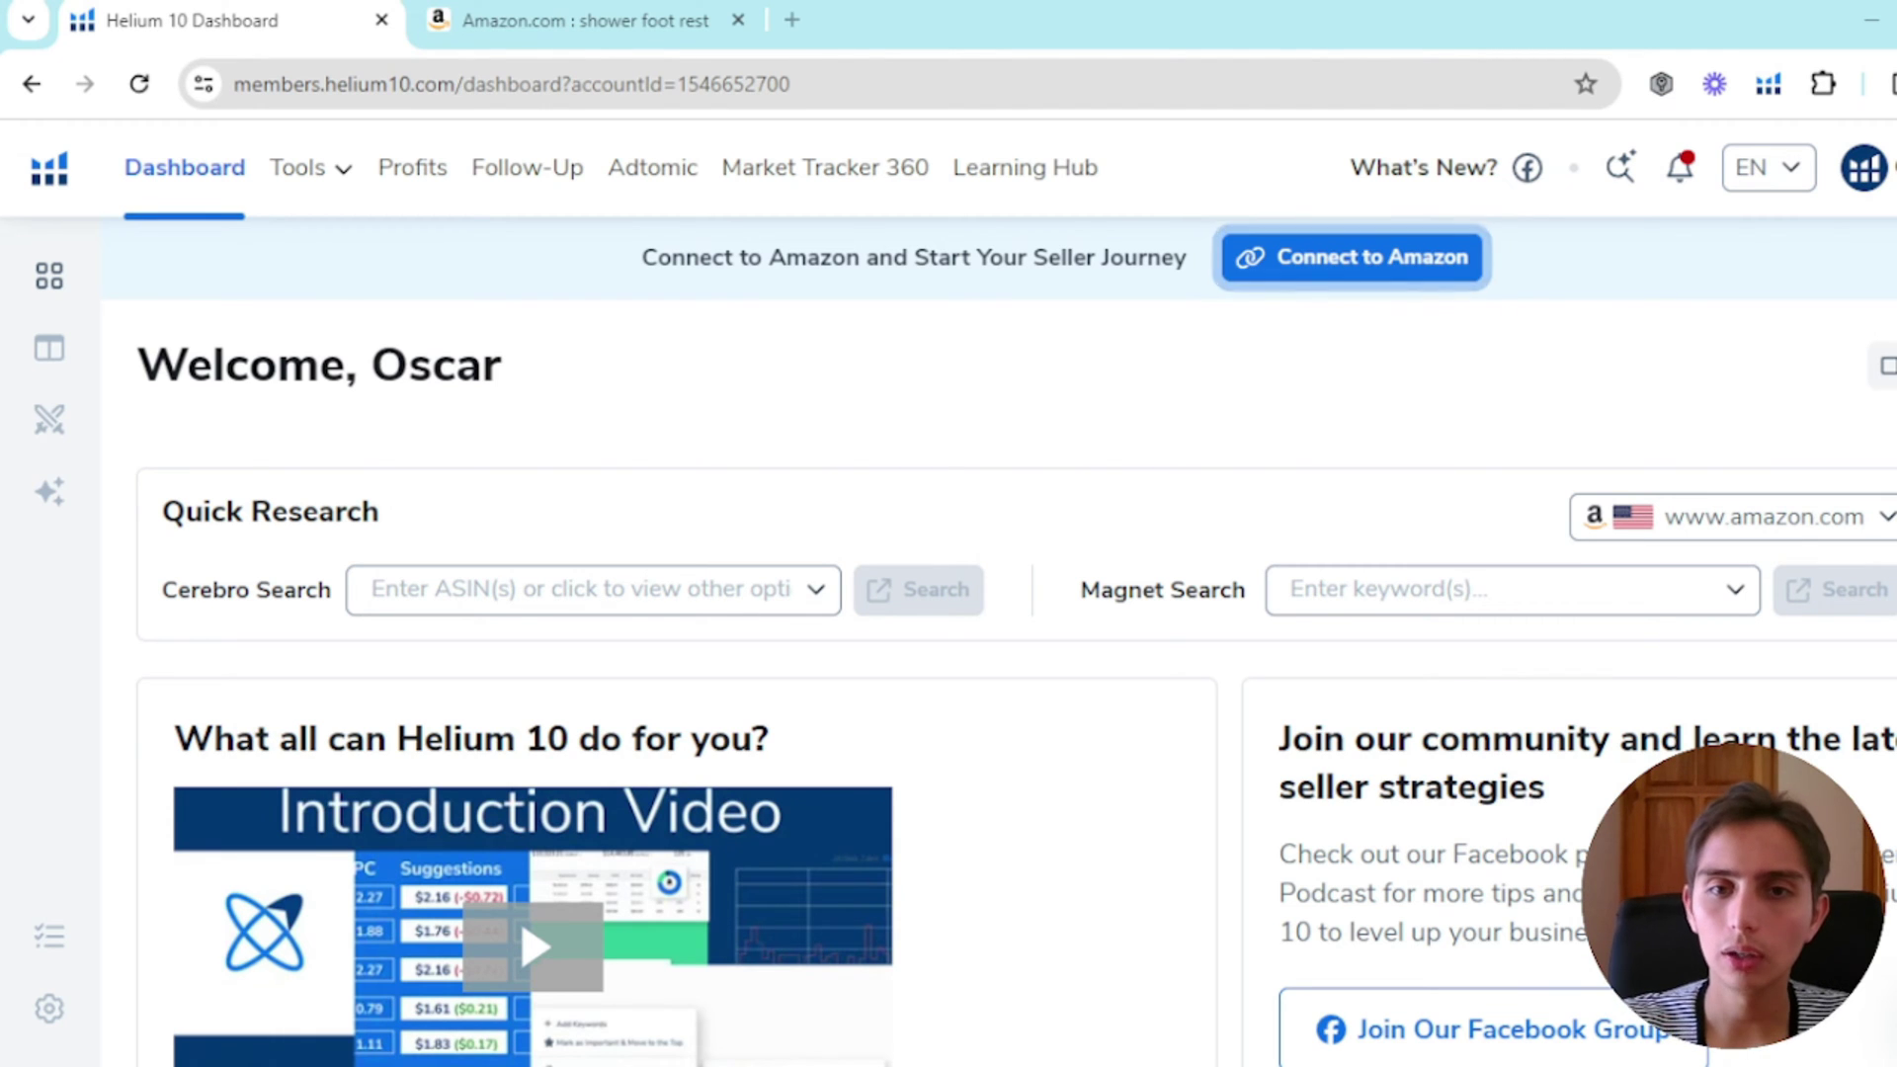
Step: Open the Keyword Tracker tool from the Analytics tools and view its product rank tracking page
left_click(341, 177)
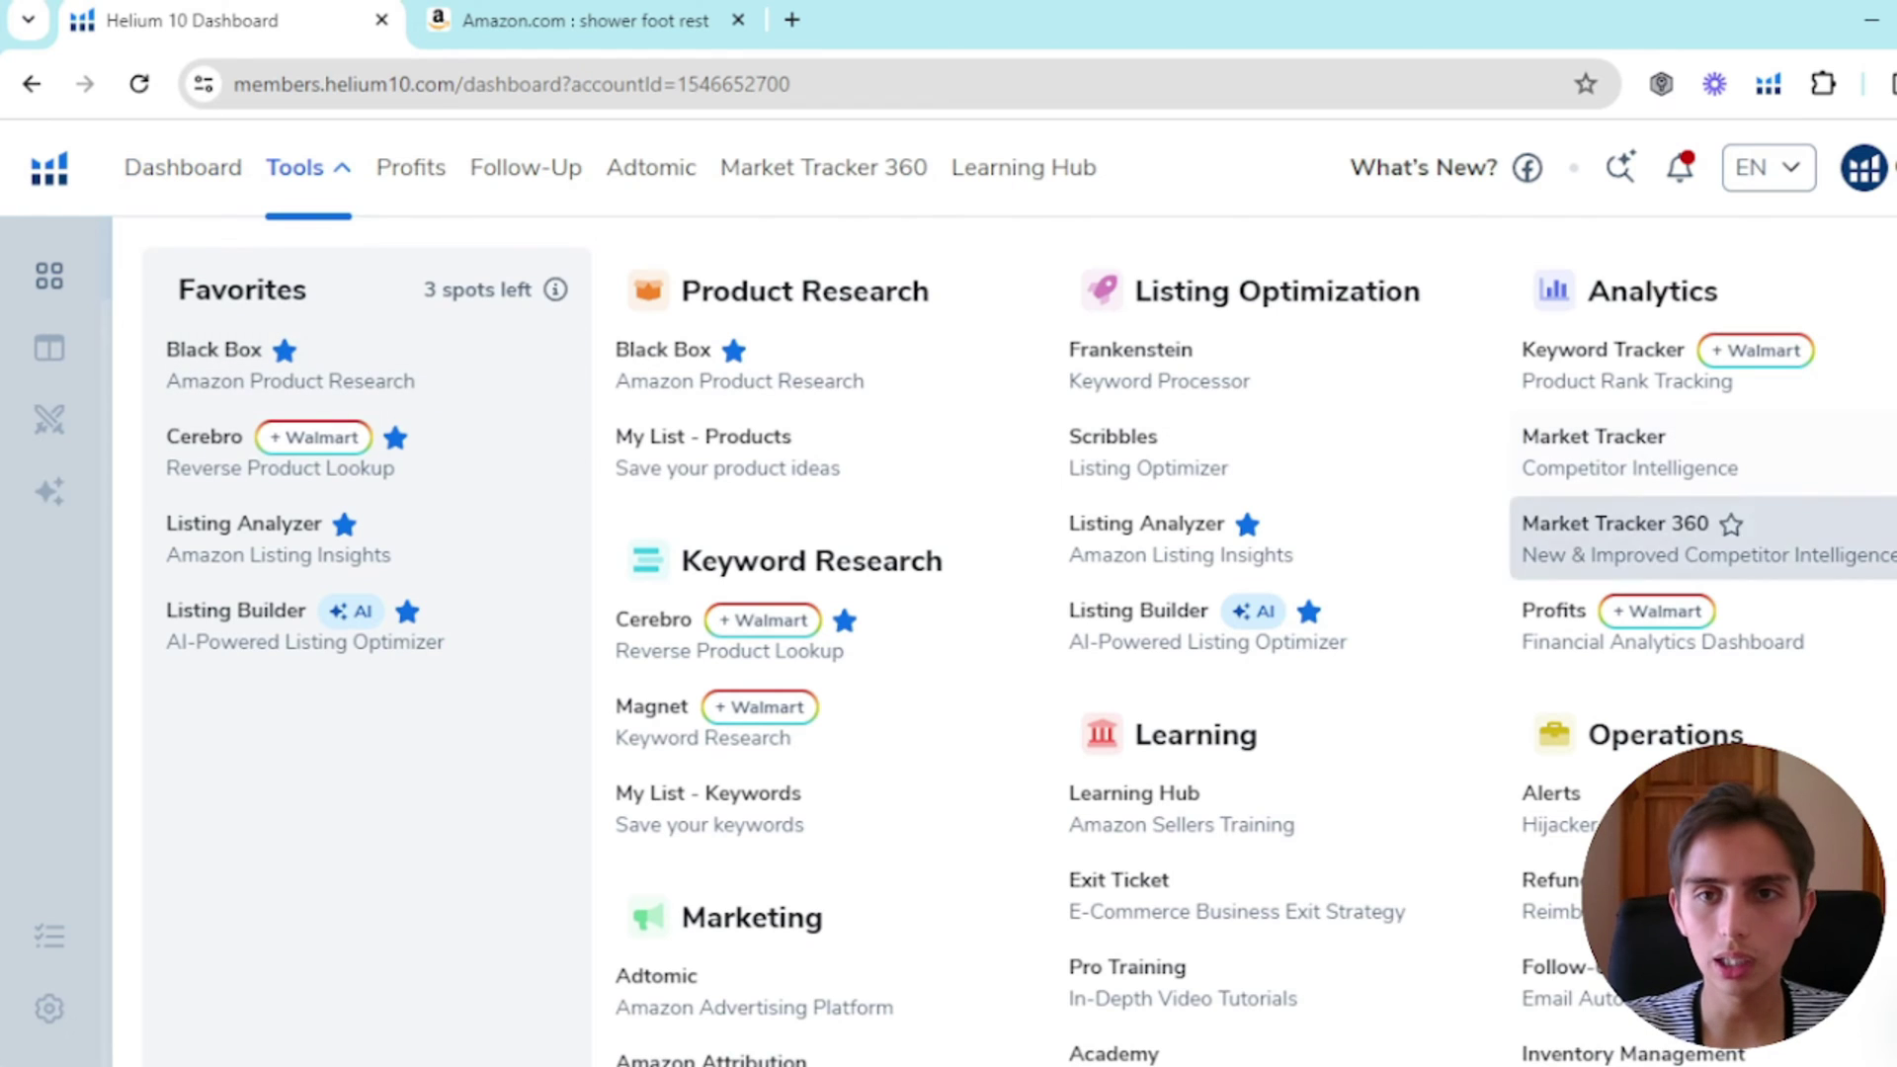
scroll(1658, 620, "up", 5)
scroll(1658, 620, "down", 5)
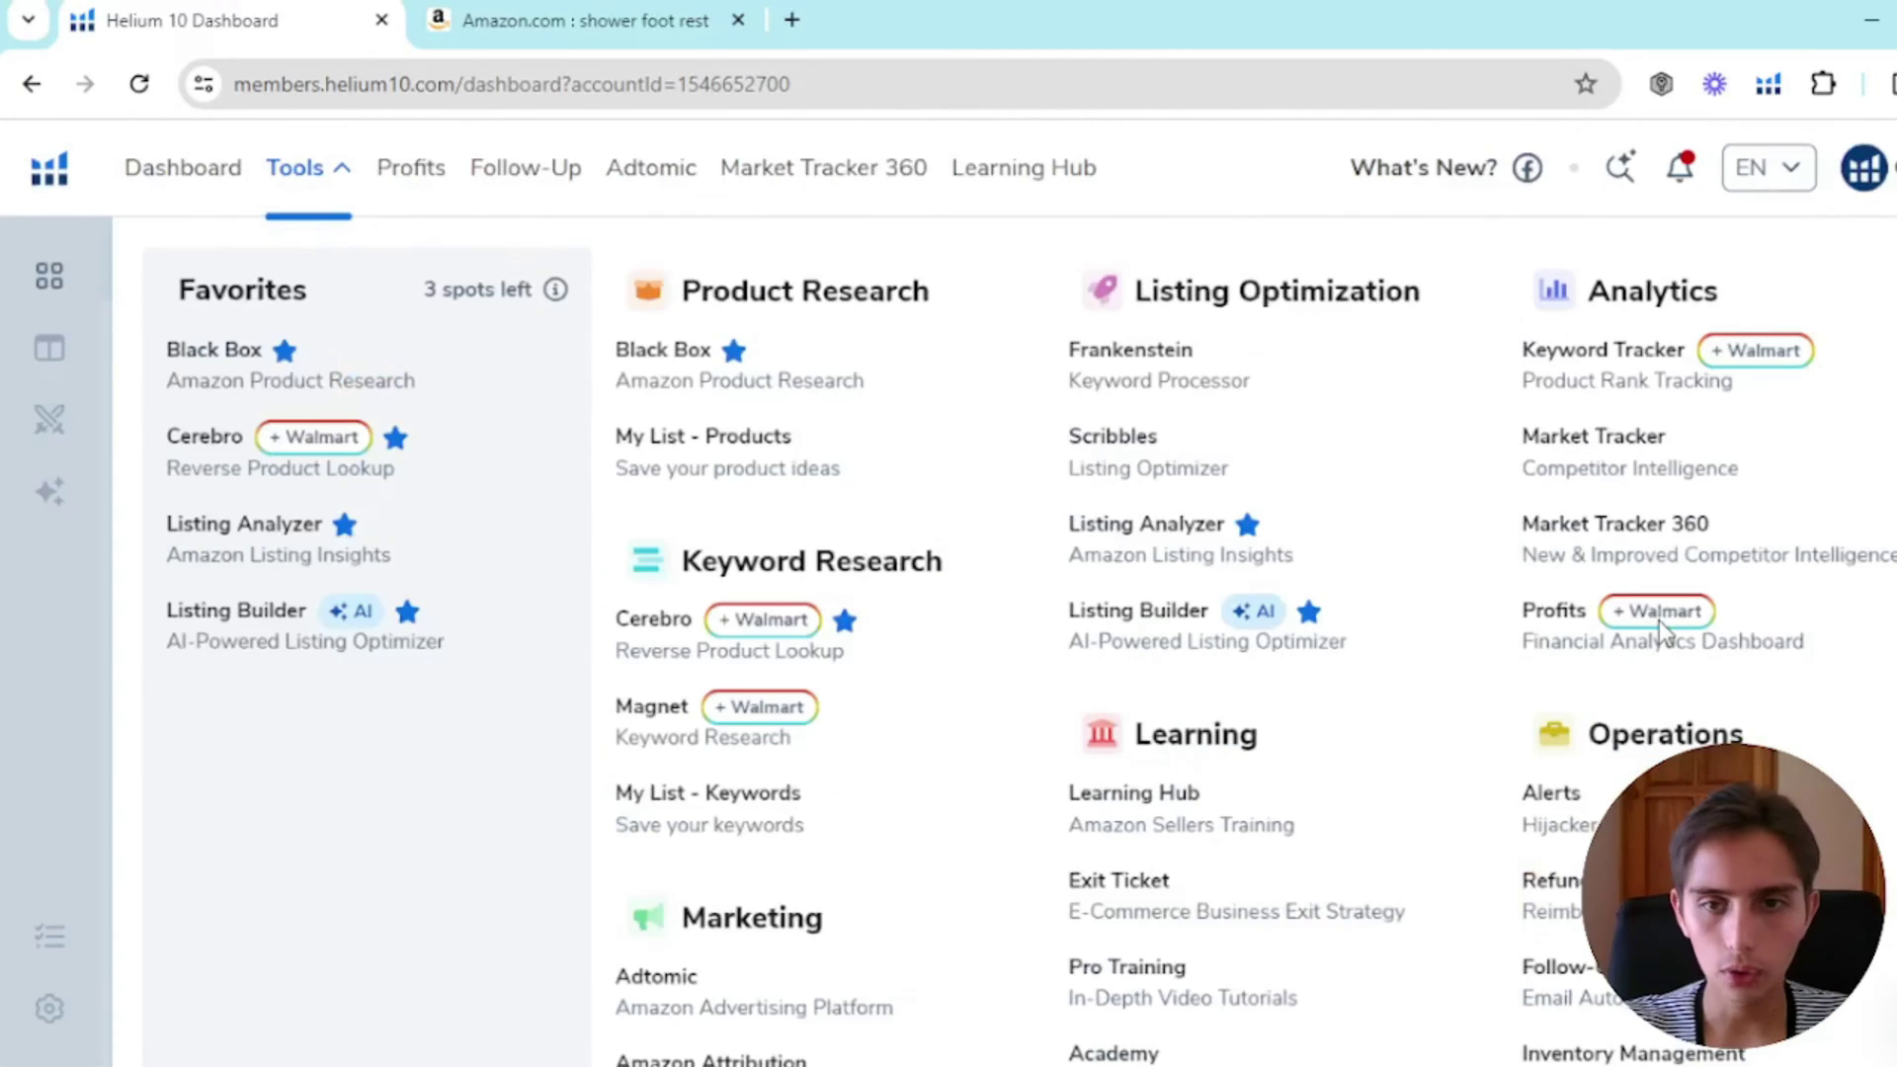
left_click(1615, 351)
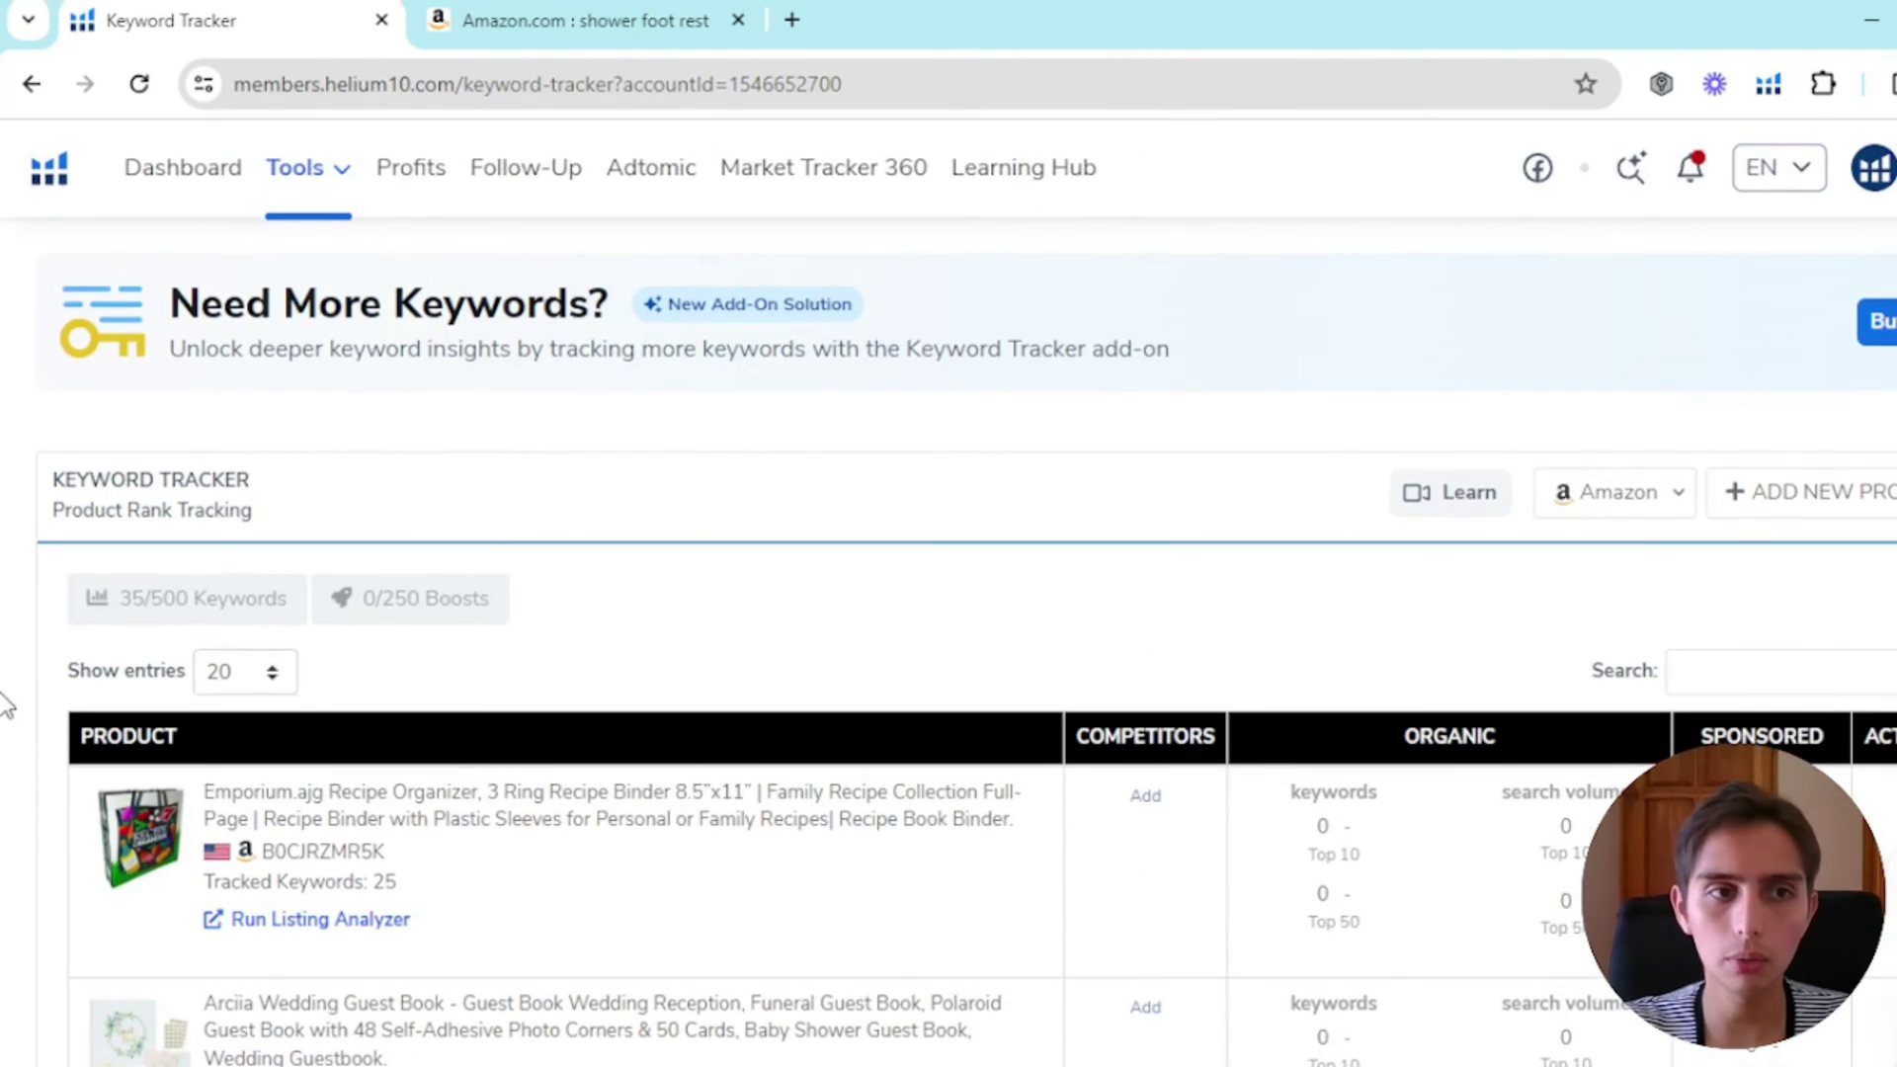
scroll(3, 471, "up", 5)
scroll(3, 474, "down", 5)
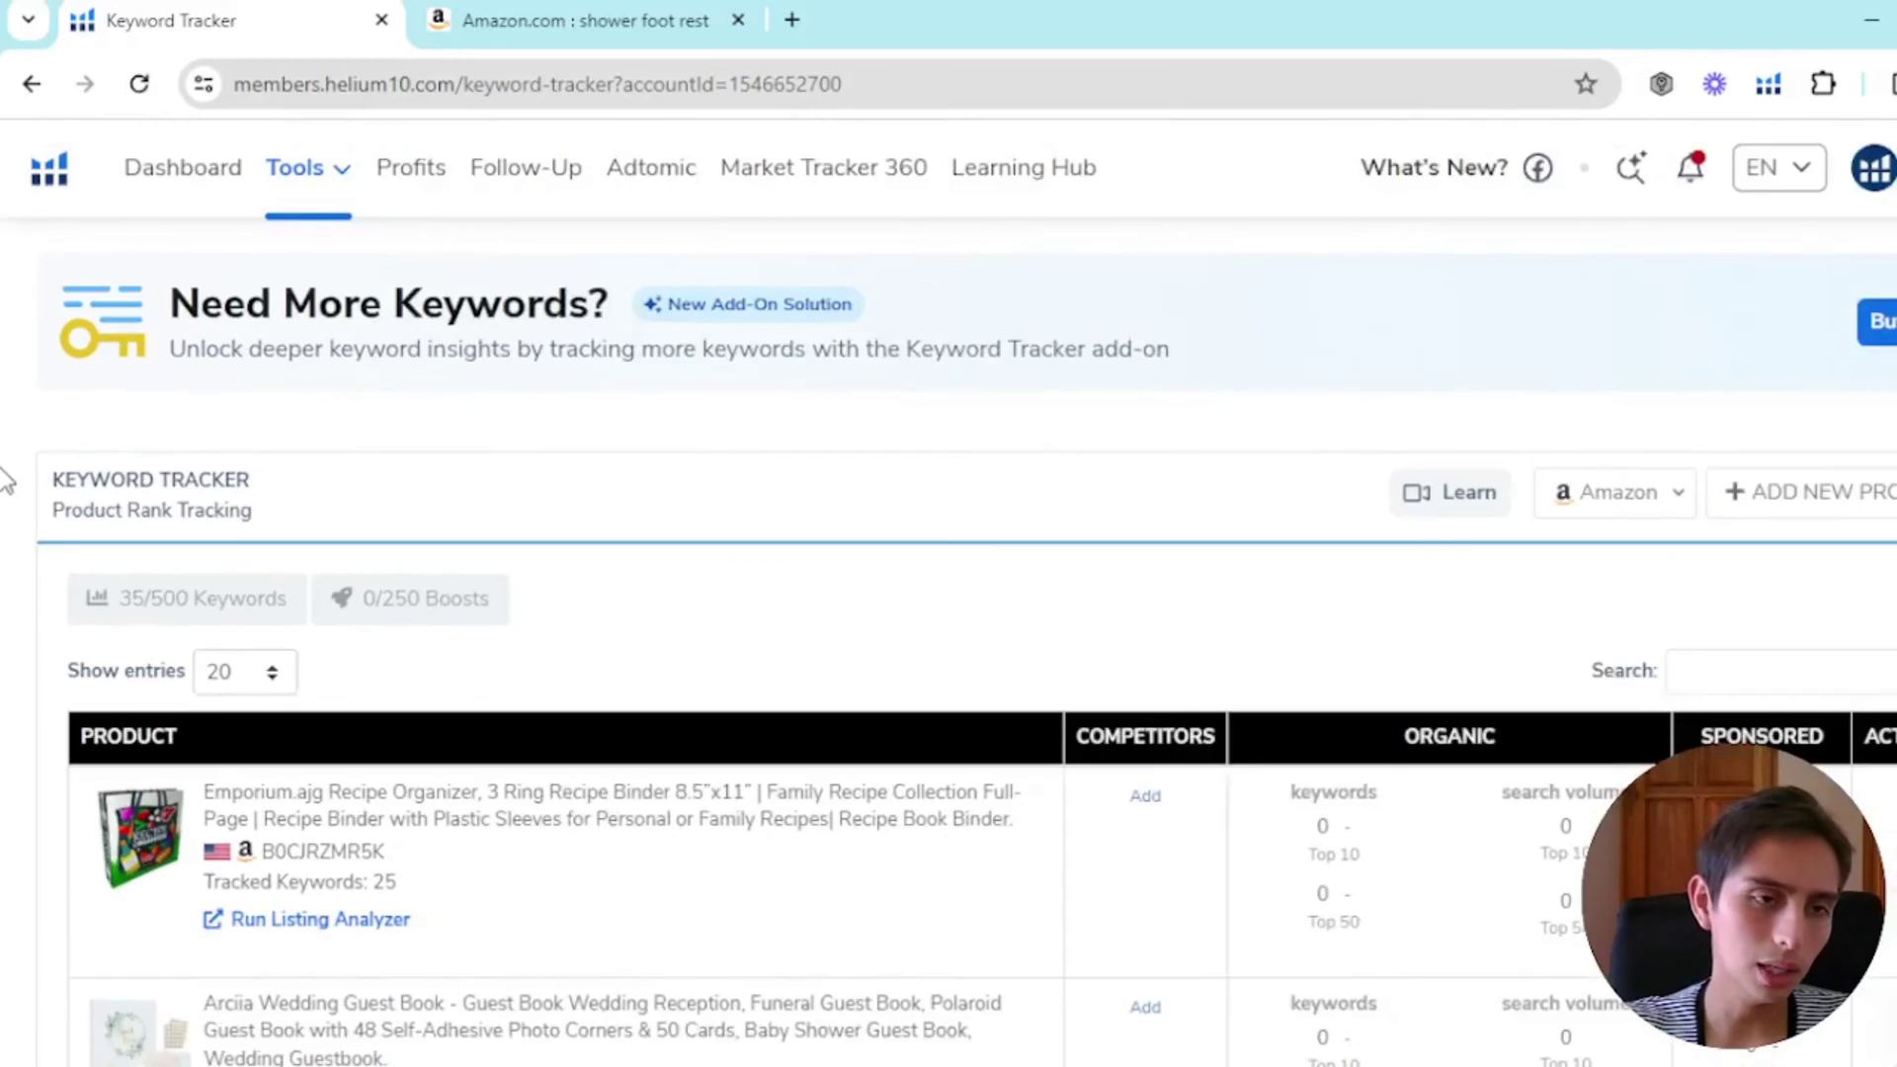
scroll(3, 471, "up", 6)
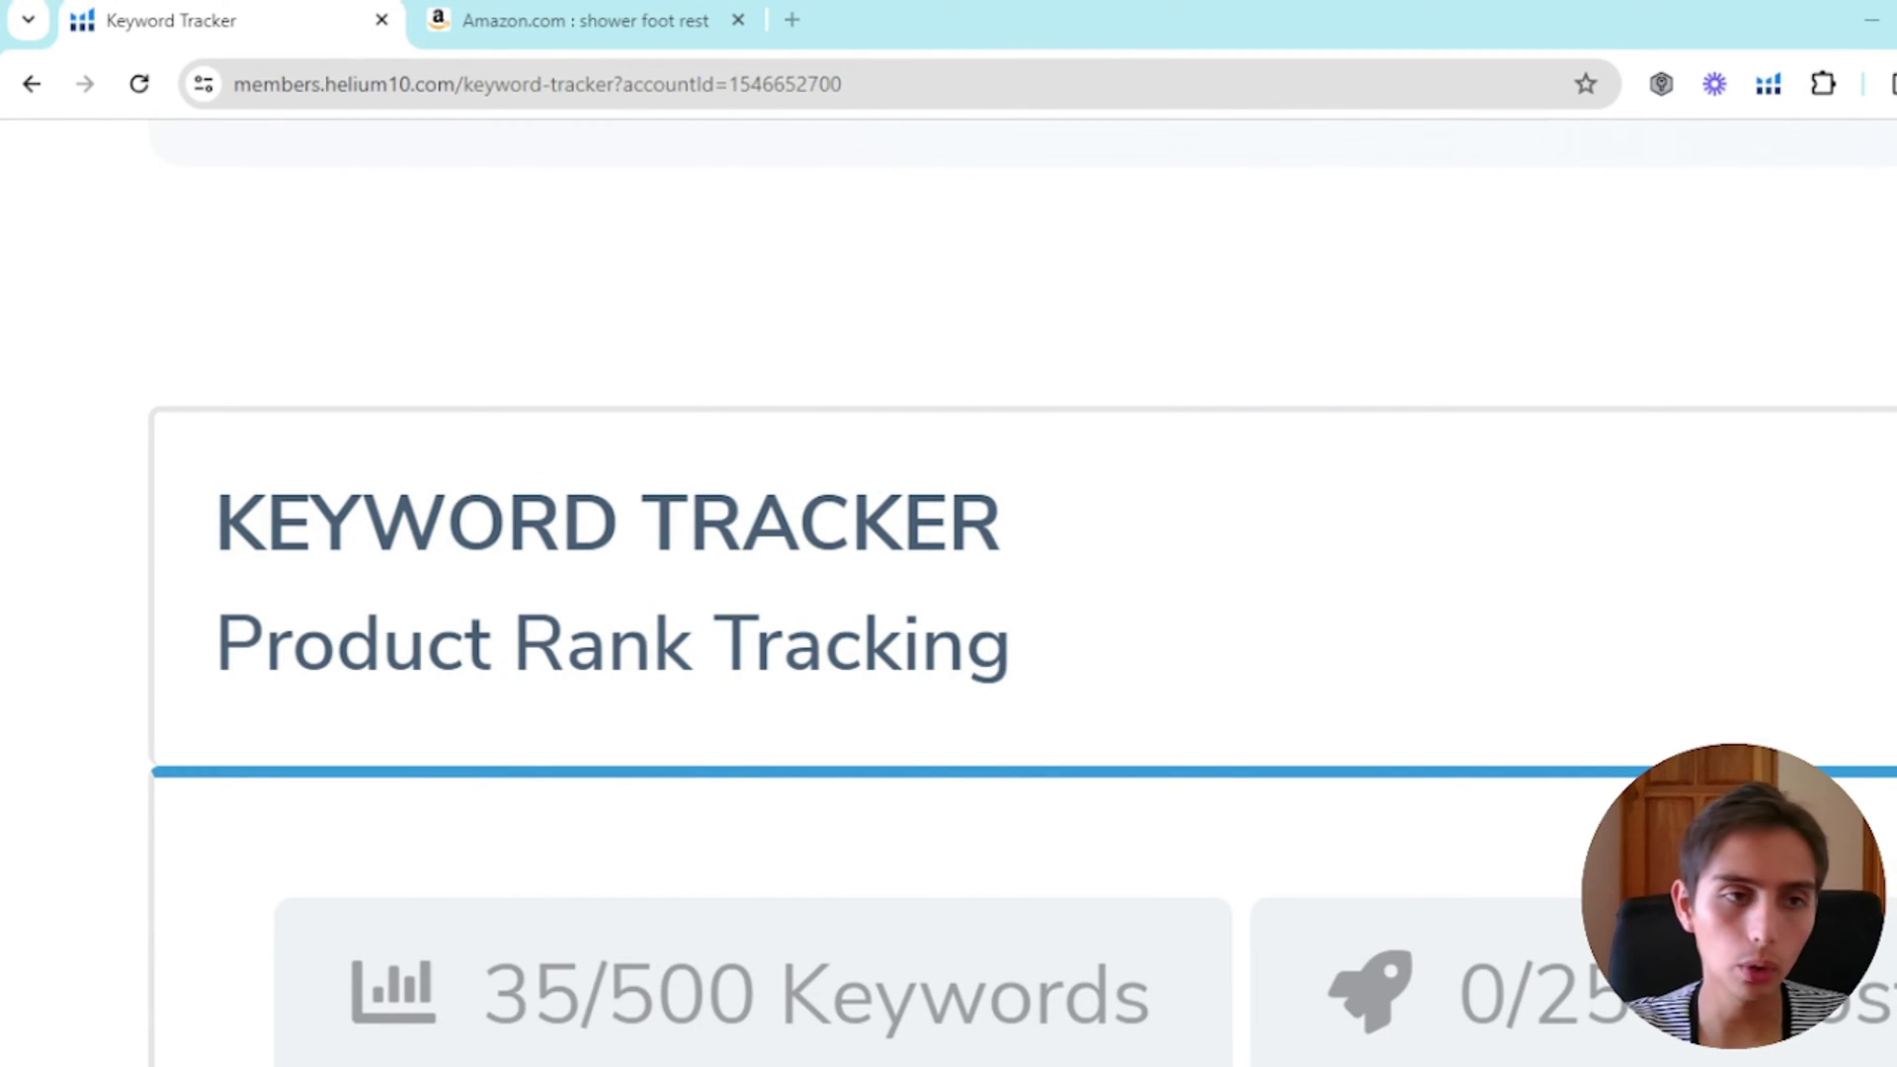
Step: Switch to the Amazon page, search for "shower foot rest" and browse the product results
left_click(432, 12)
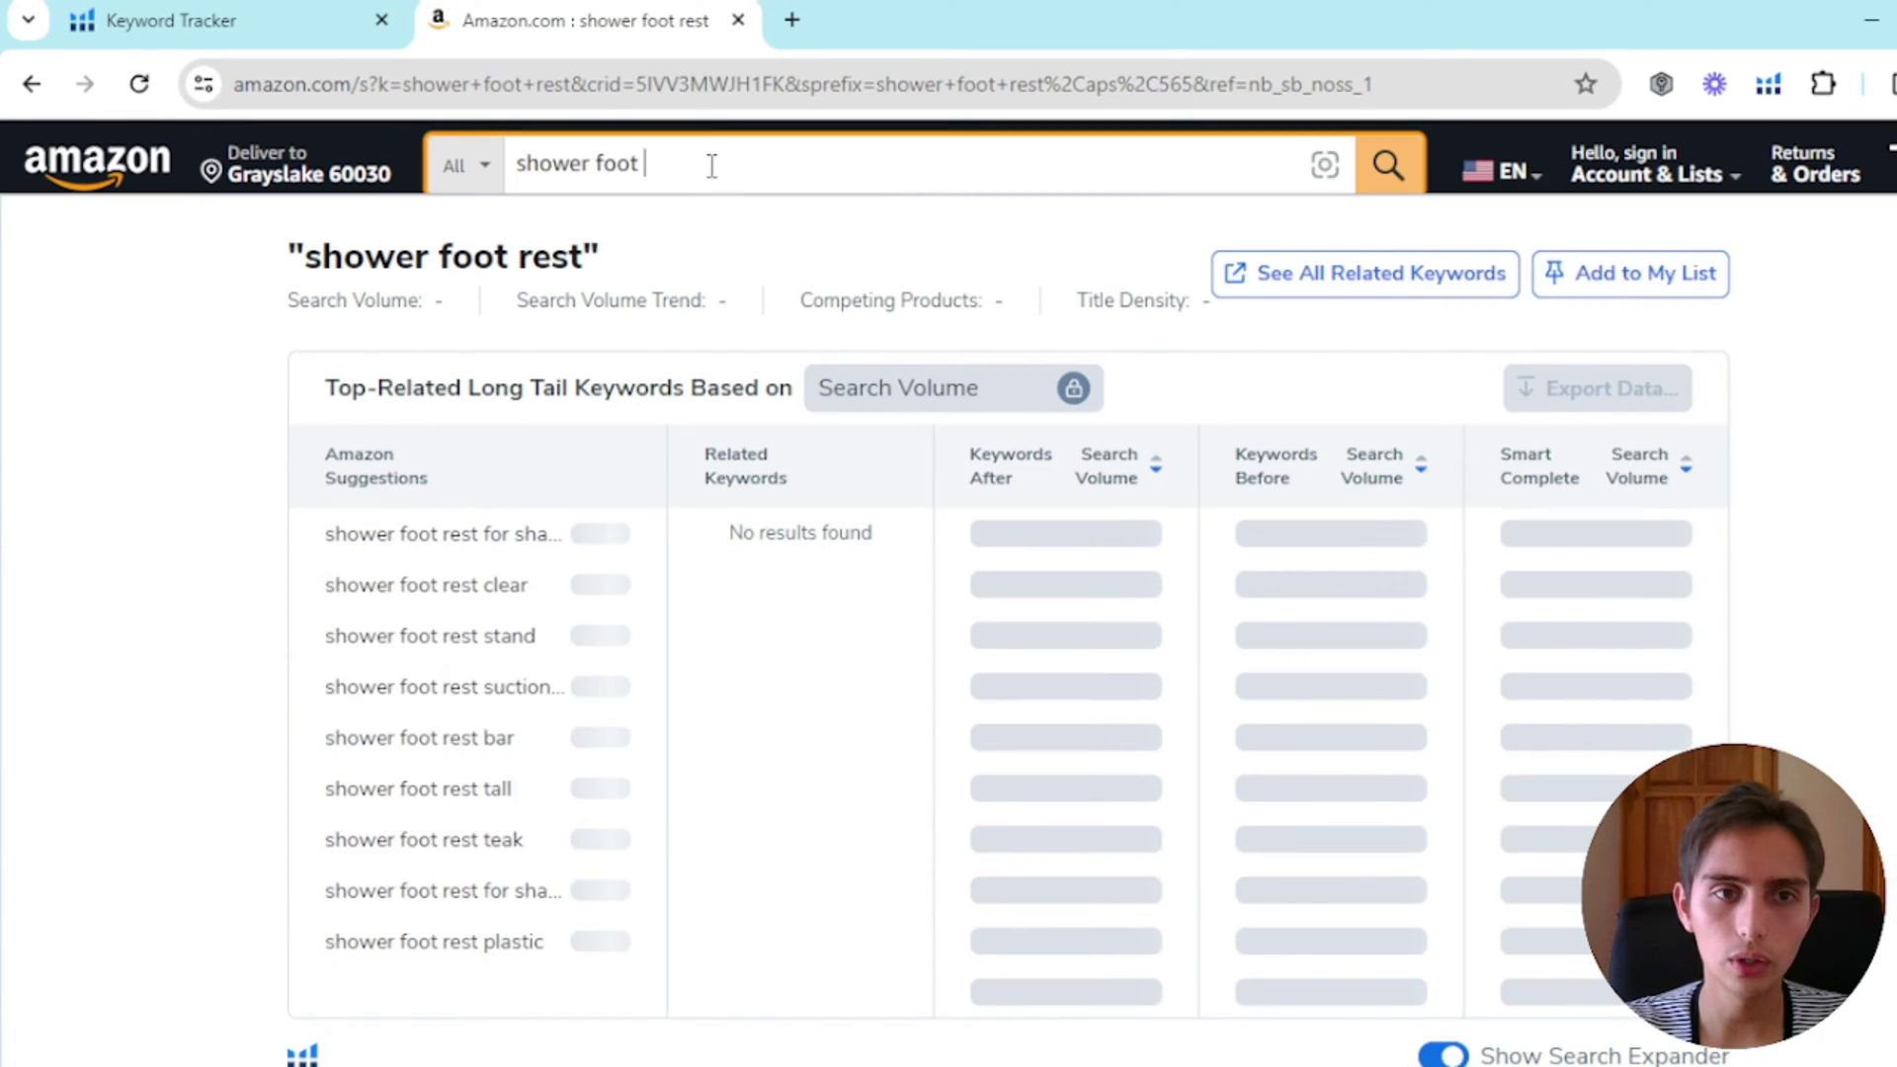
type("rest")
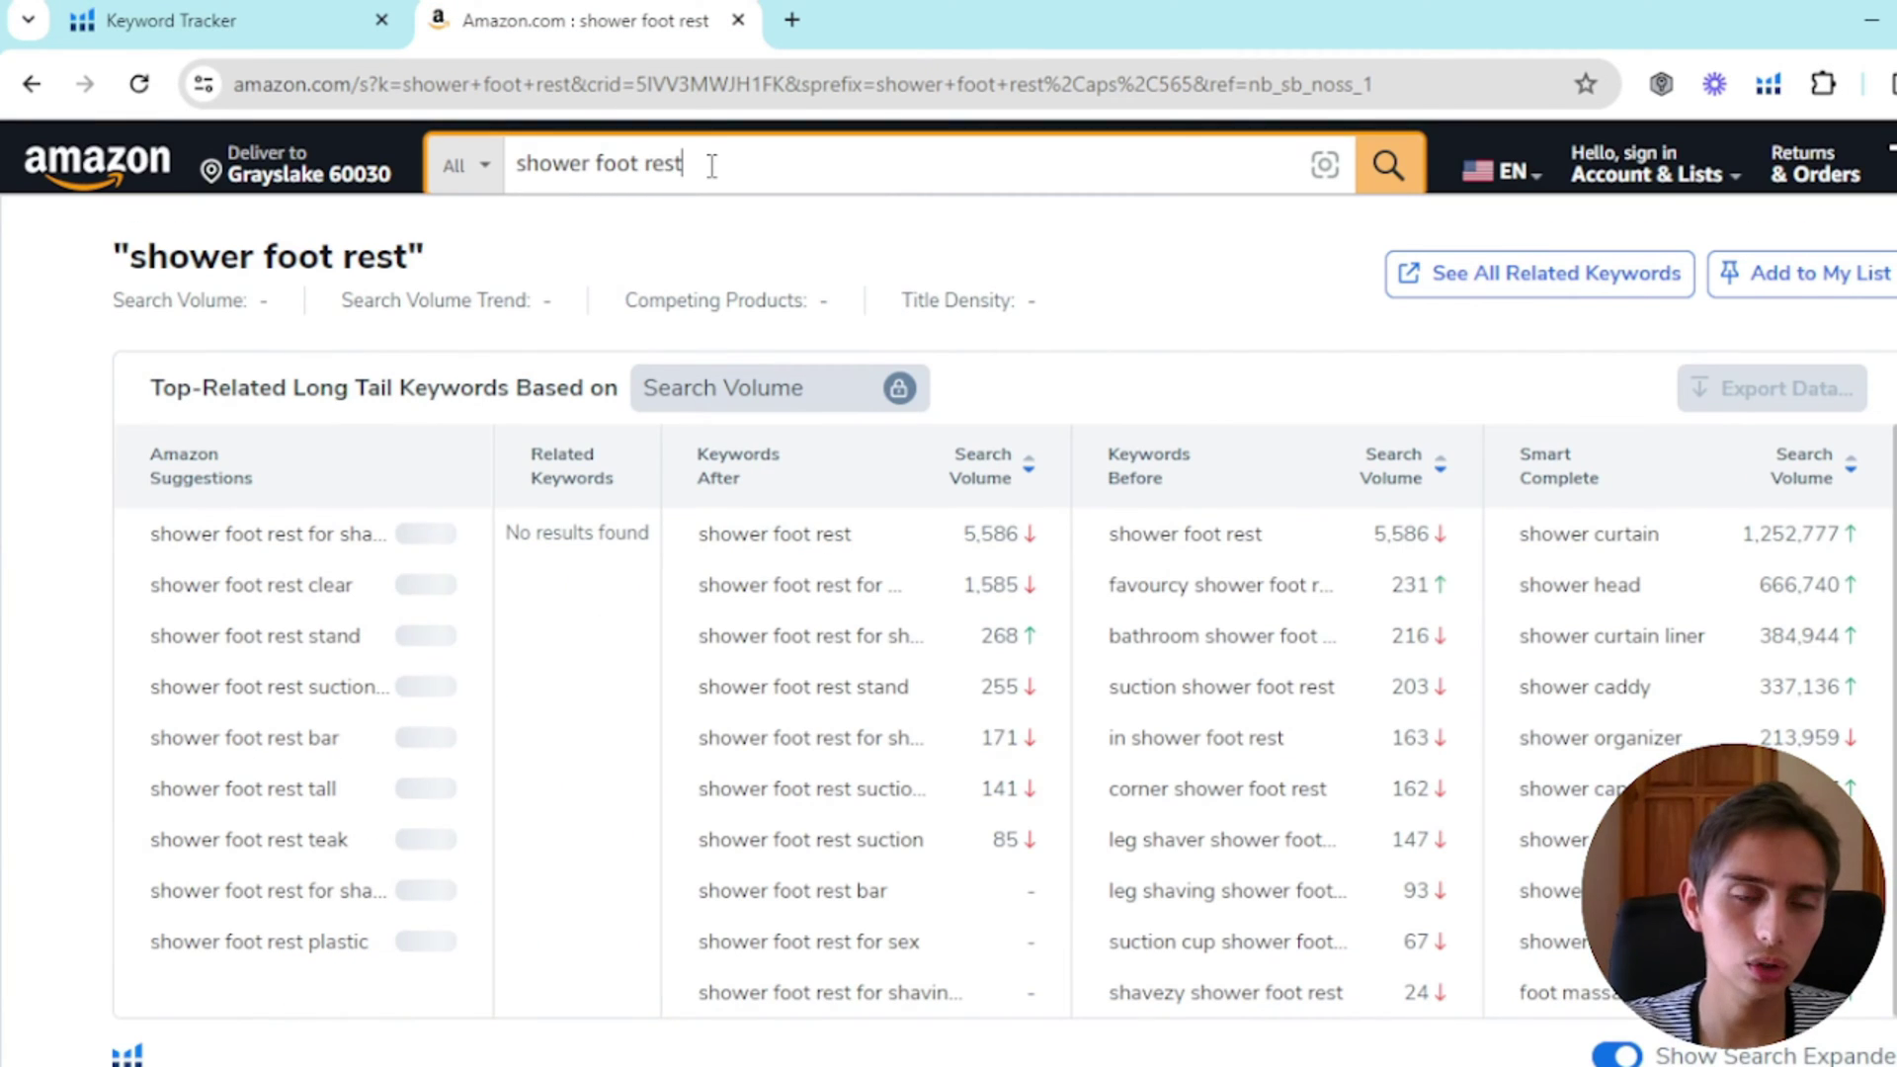
key("Return")
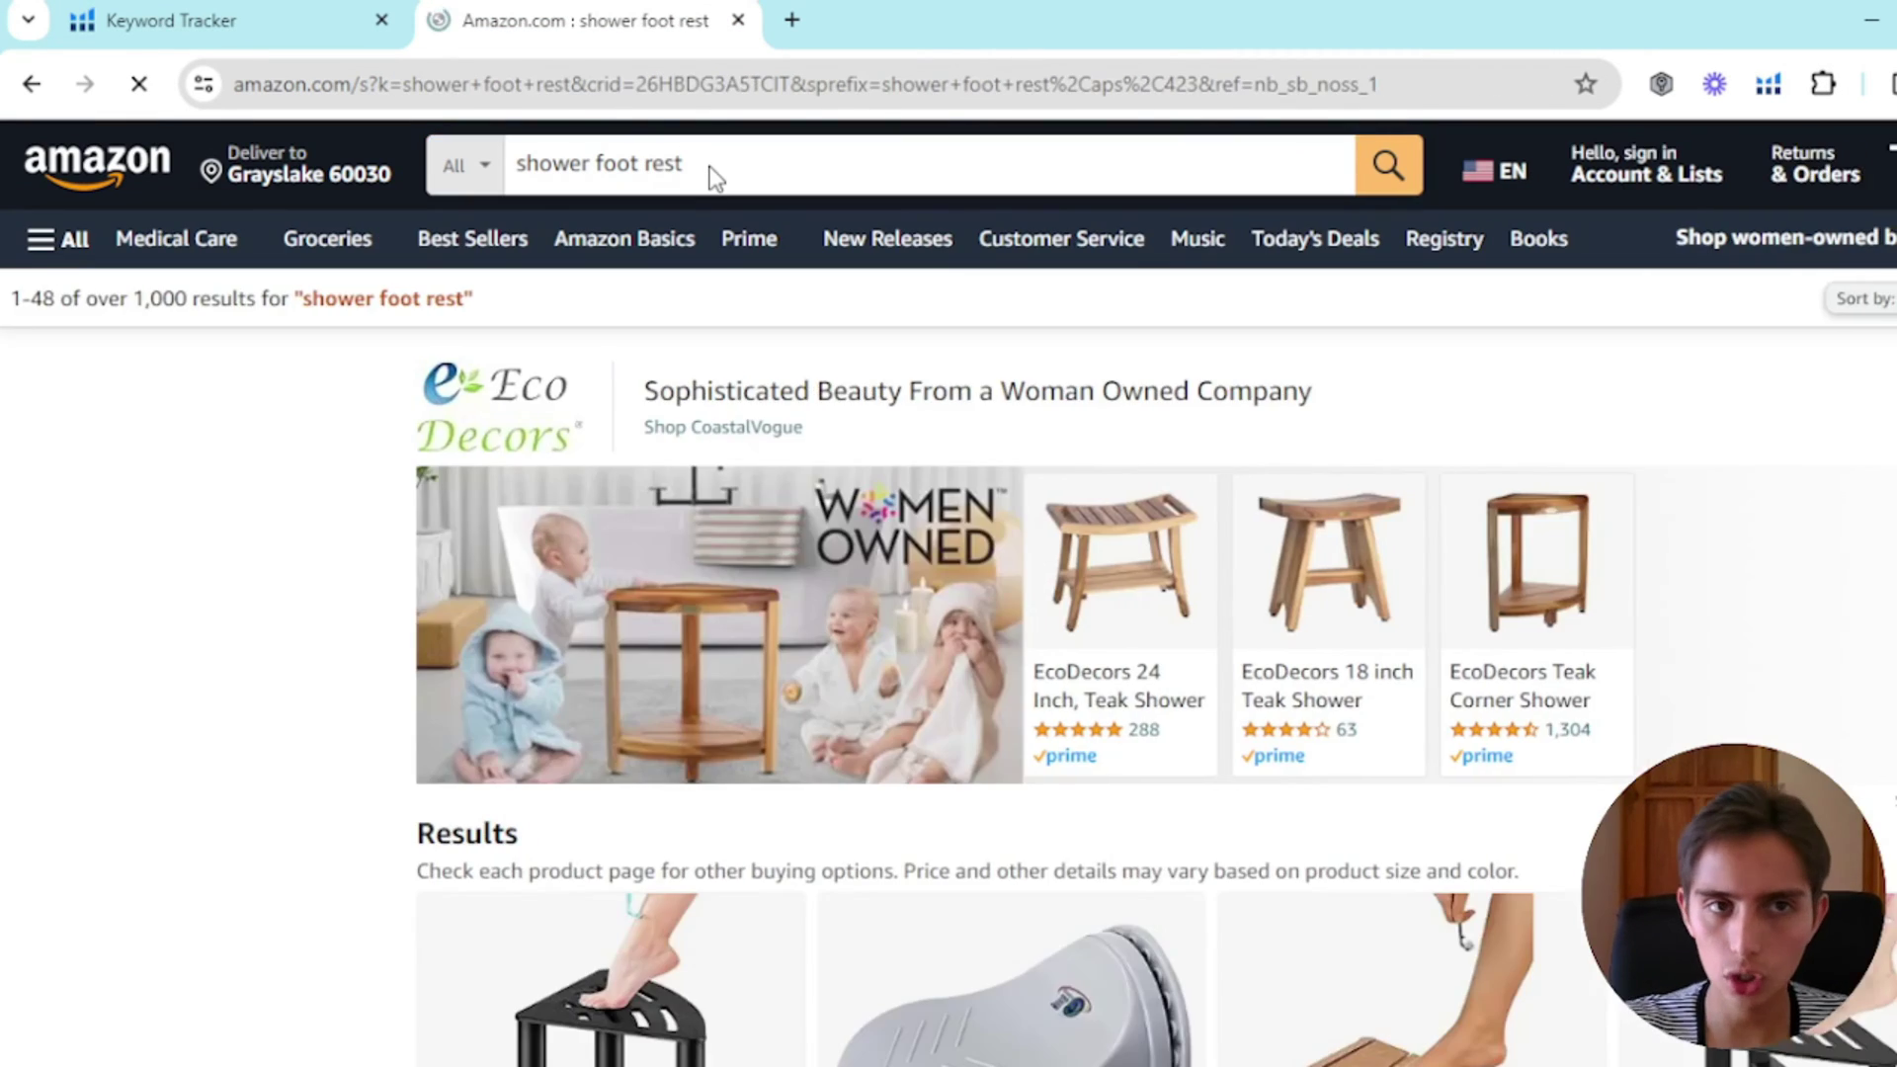
scroll(951, 361, "down", 7)
scroll(635, 347, "down", 3)
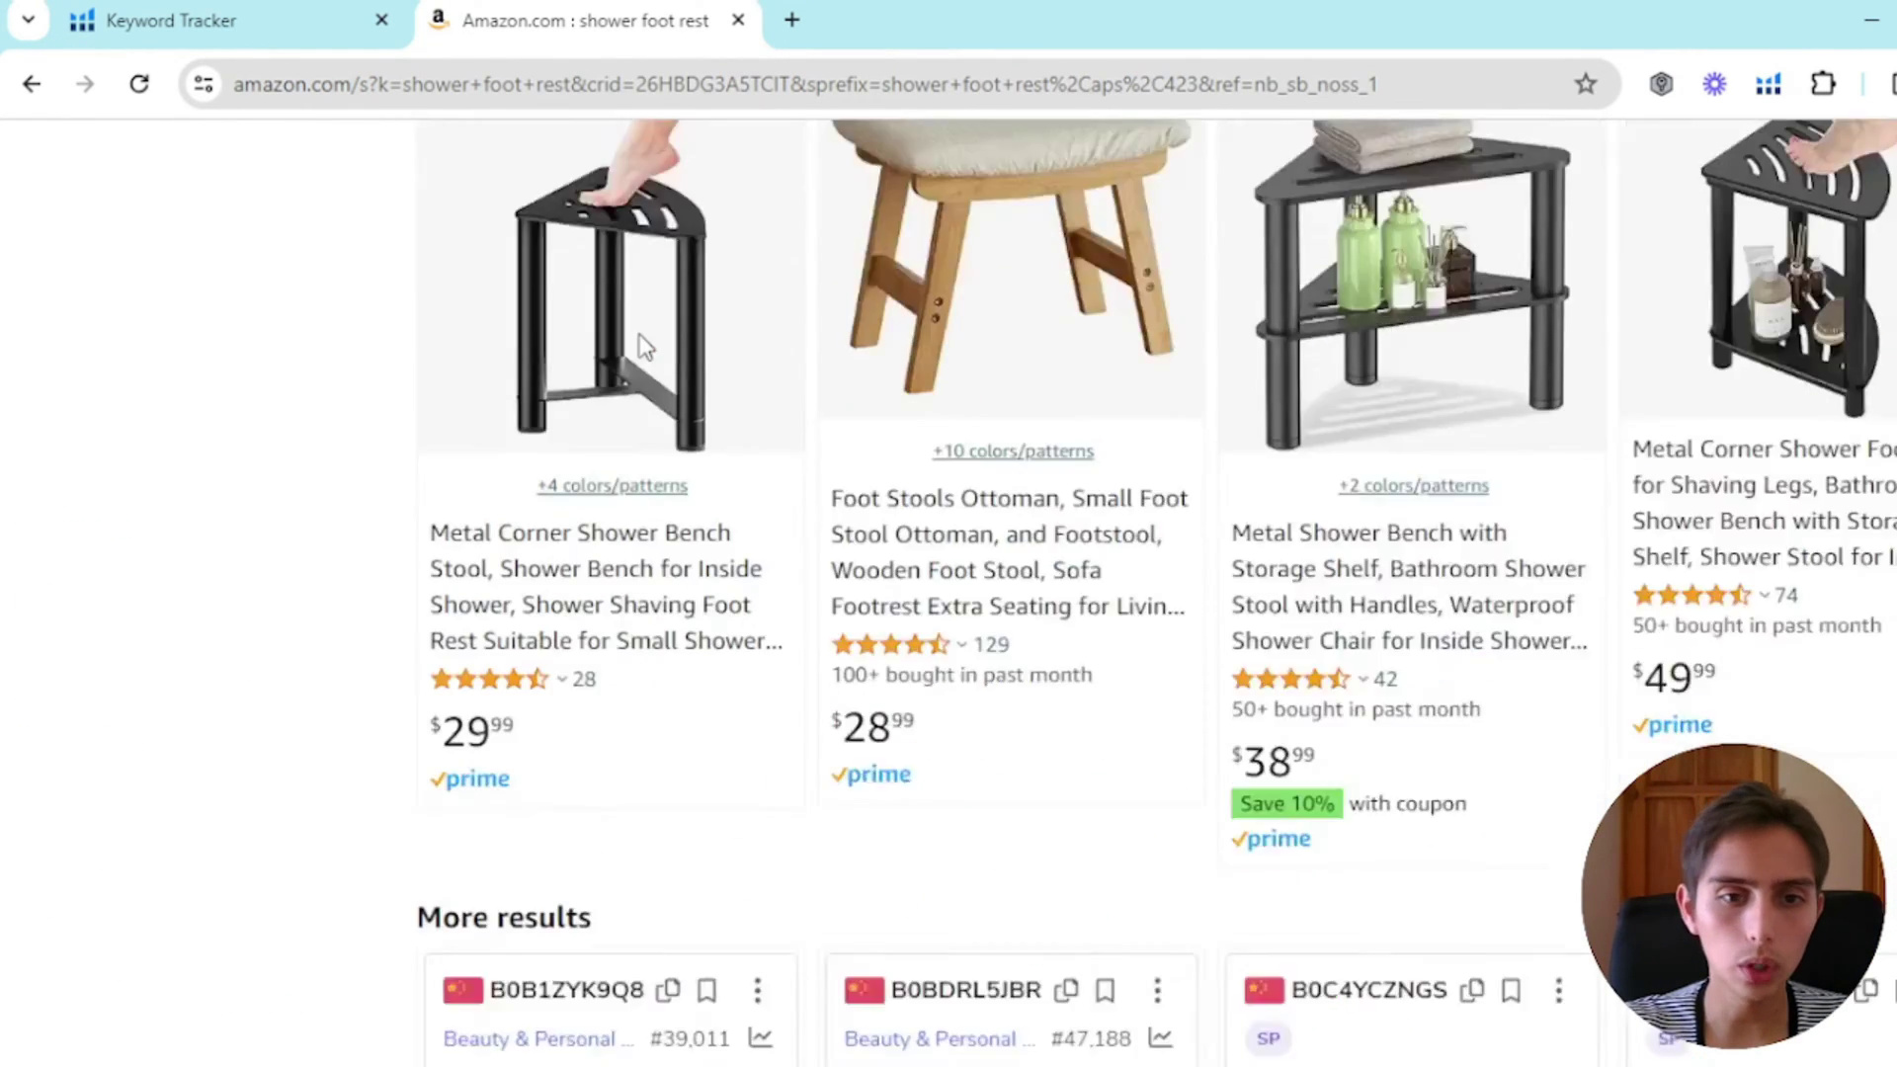
Step: Return to Keyword Tracker and start adding a new product with the ASIN B0C3WK7BGL
left_click(233, 16)
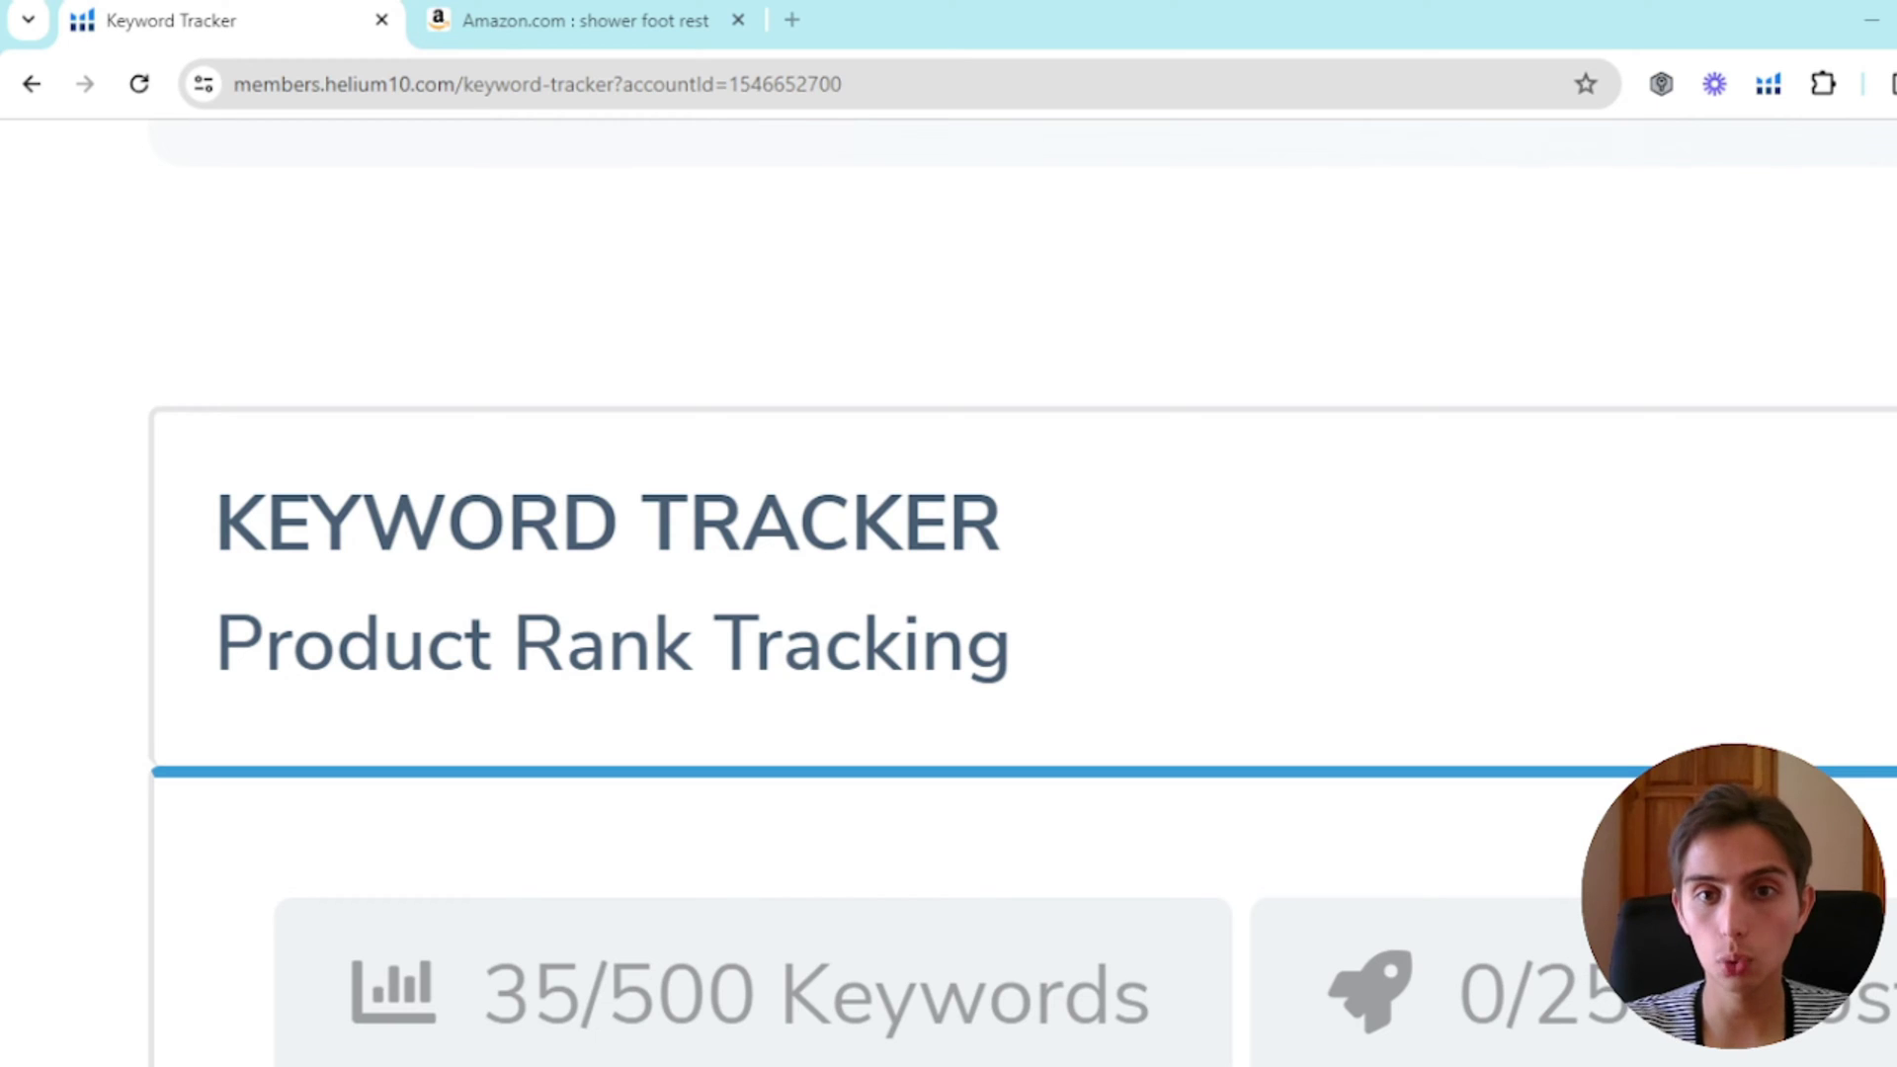
scroll(262, 424, "down", 2)
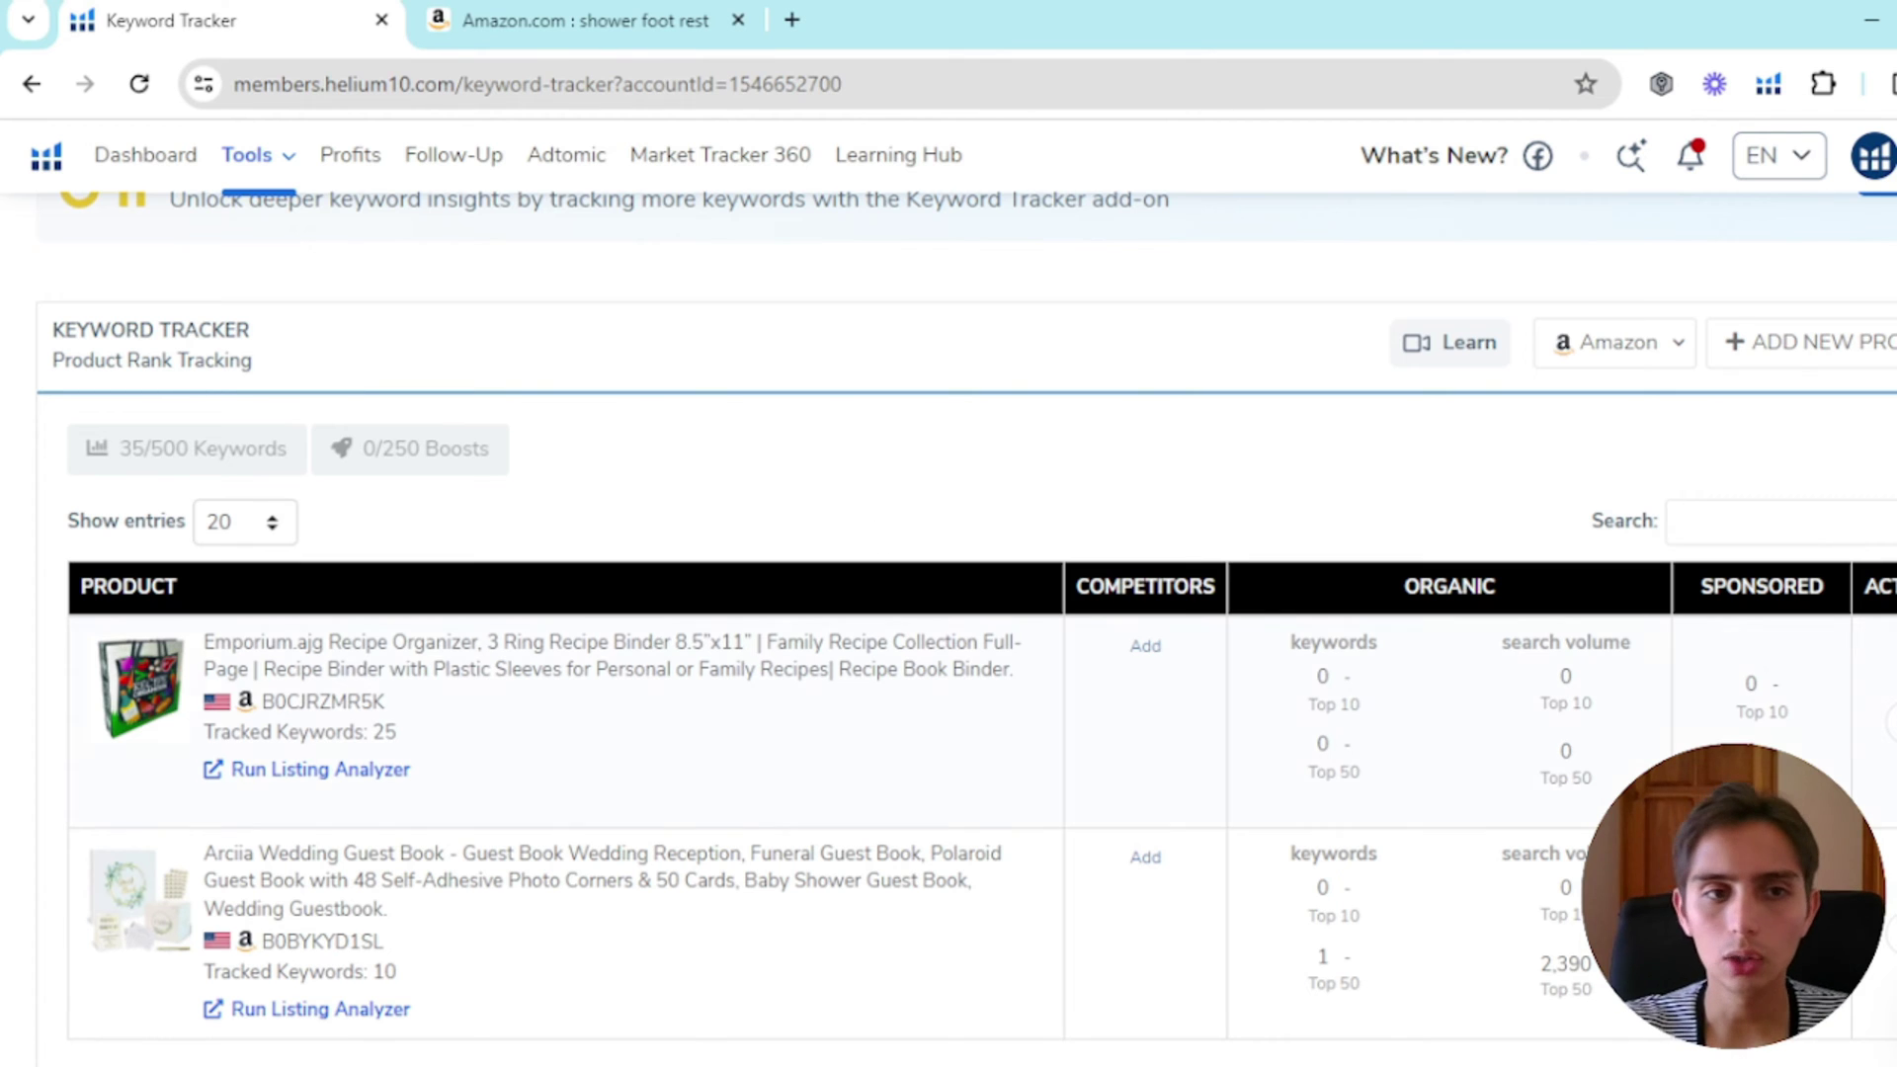
scroll(43, 739, "down", 1)
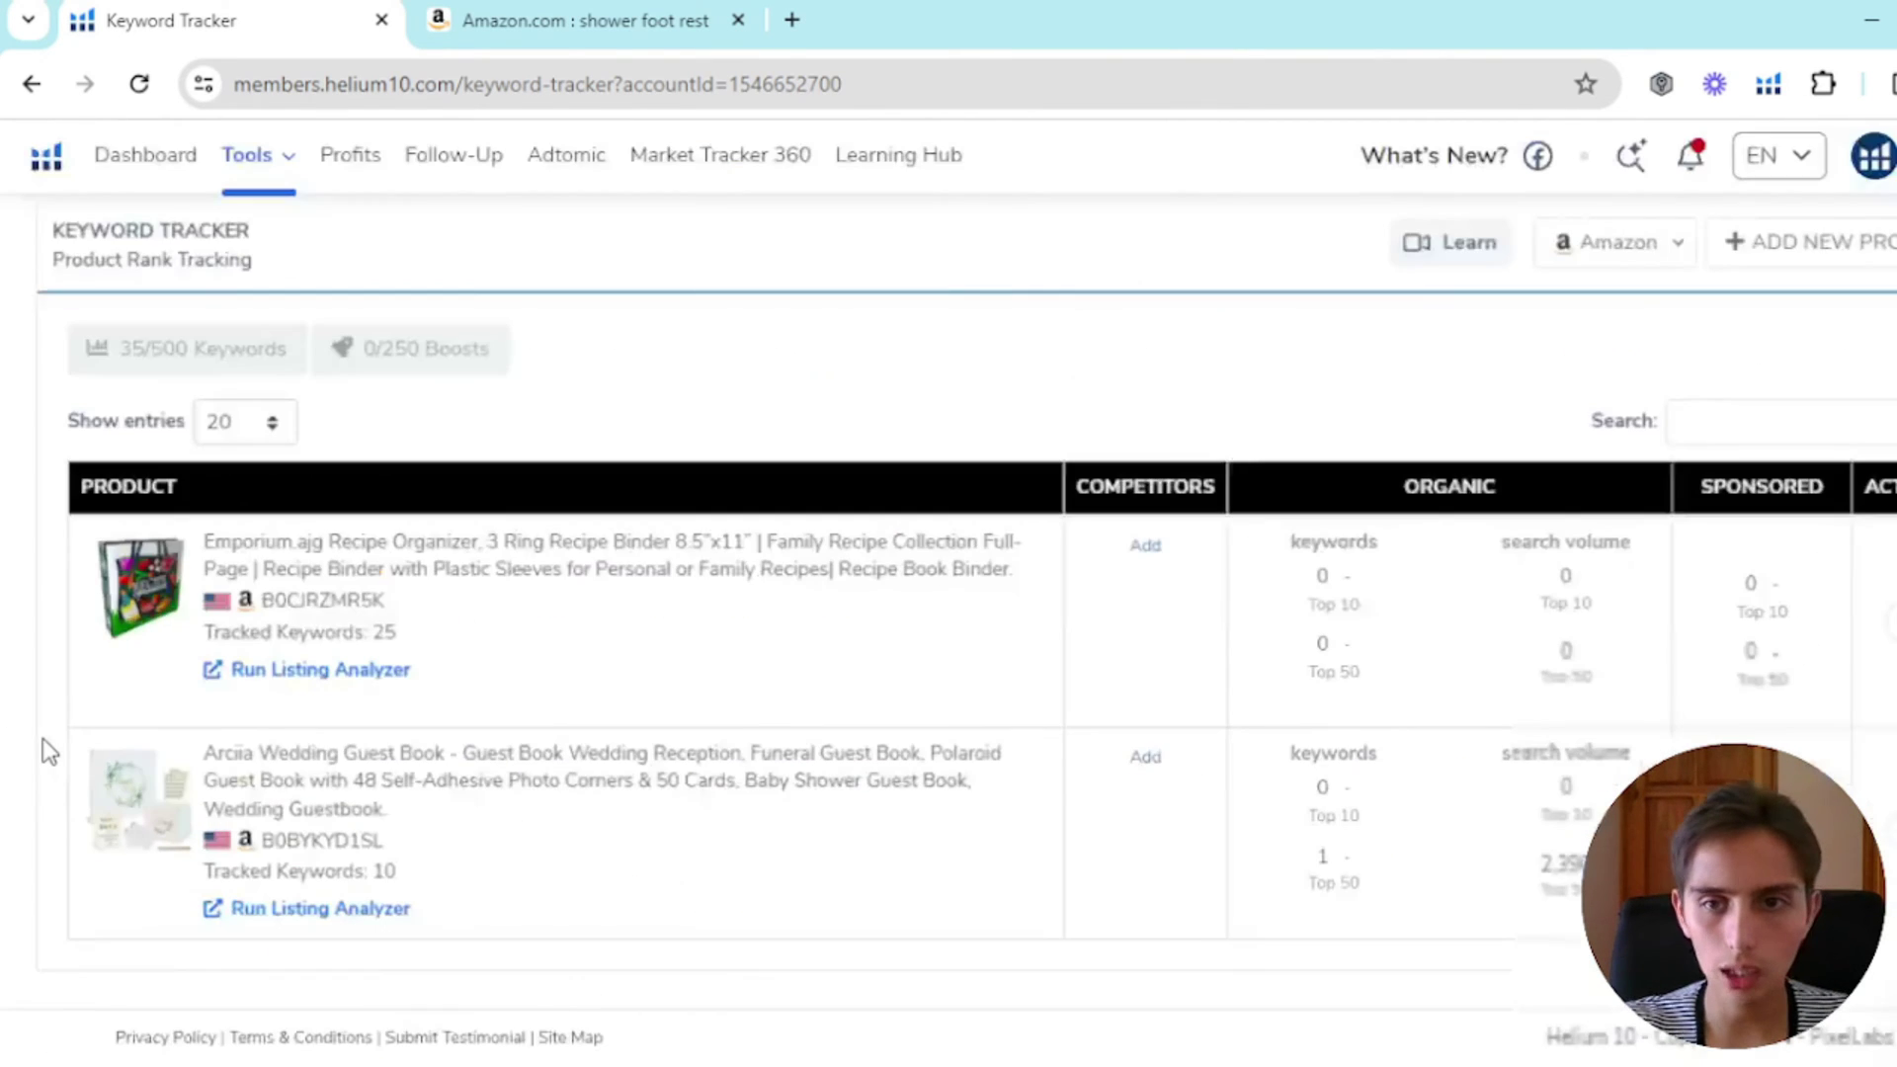
scroll(44, 738, "up", 3)
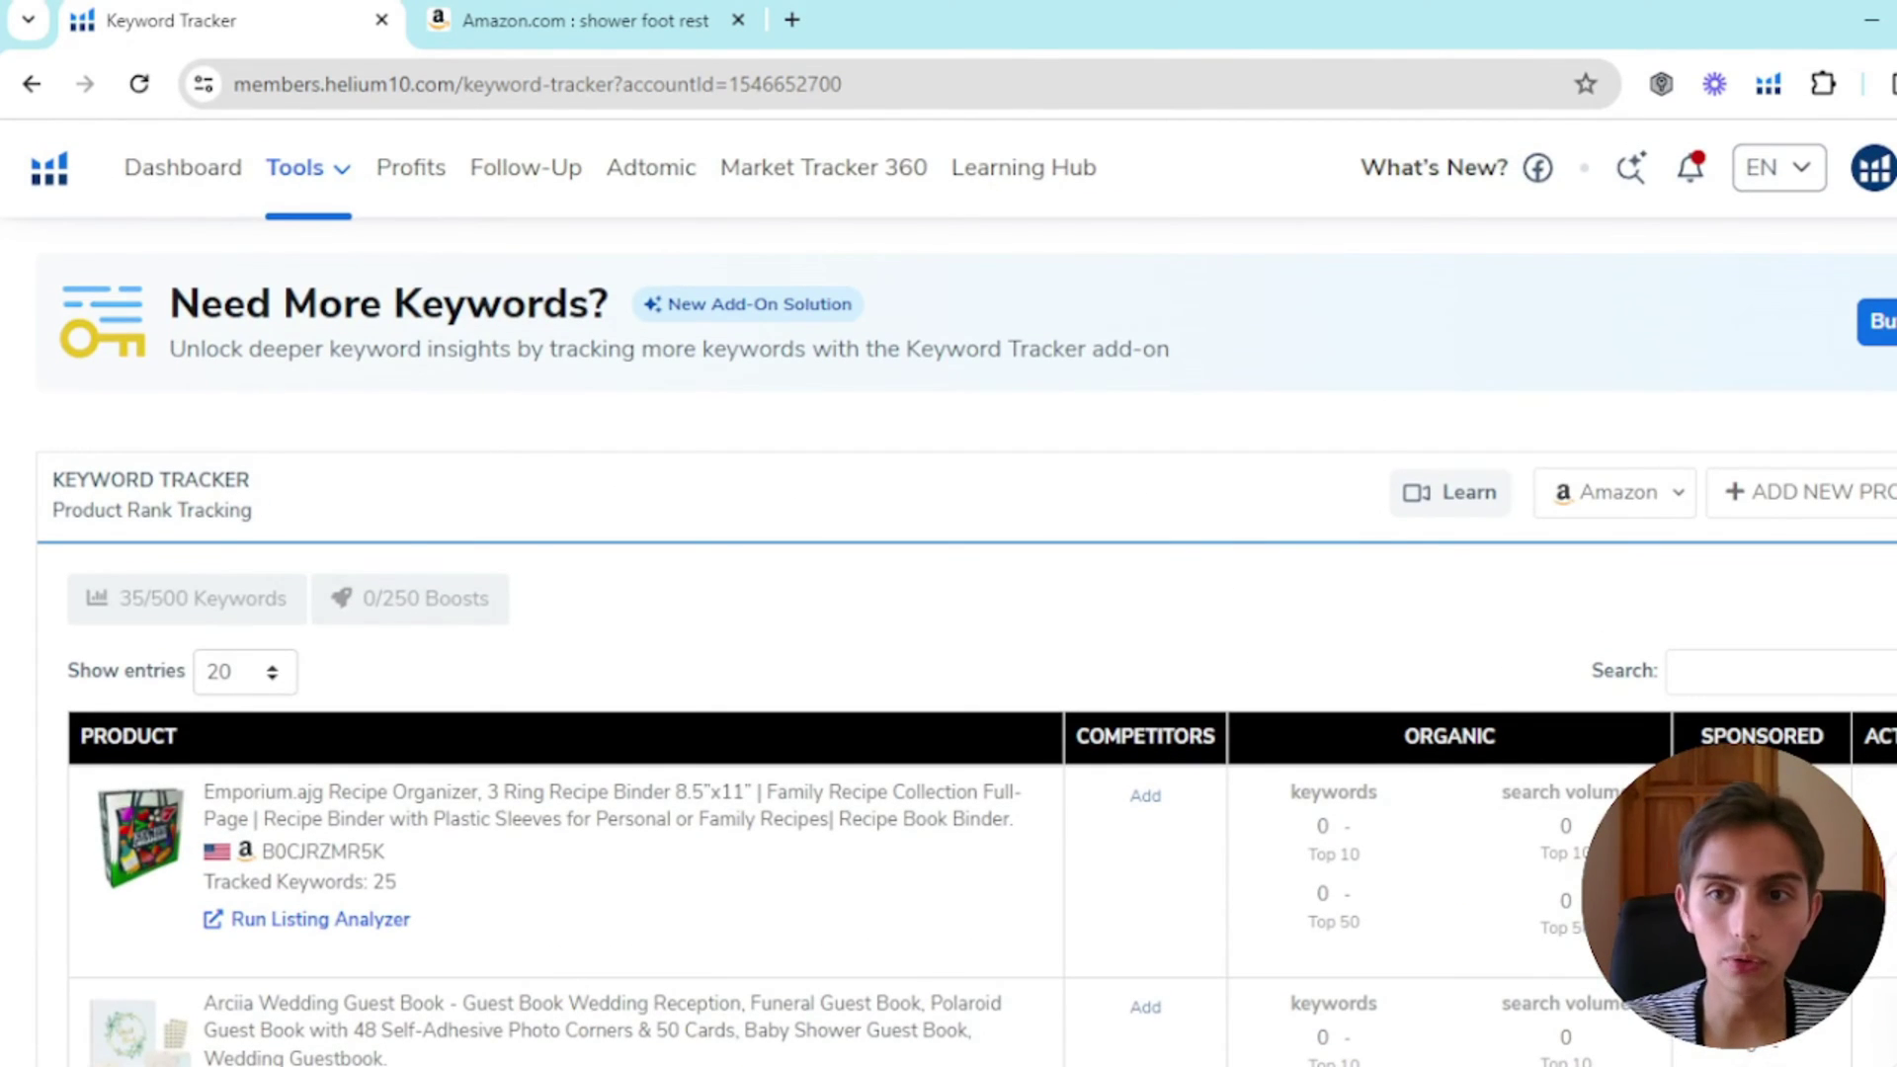
scroll(1877, 464, "up", 5)
scroll(1877, 465, "down", 5)
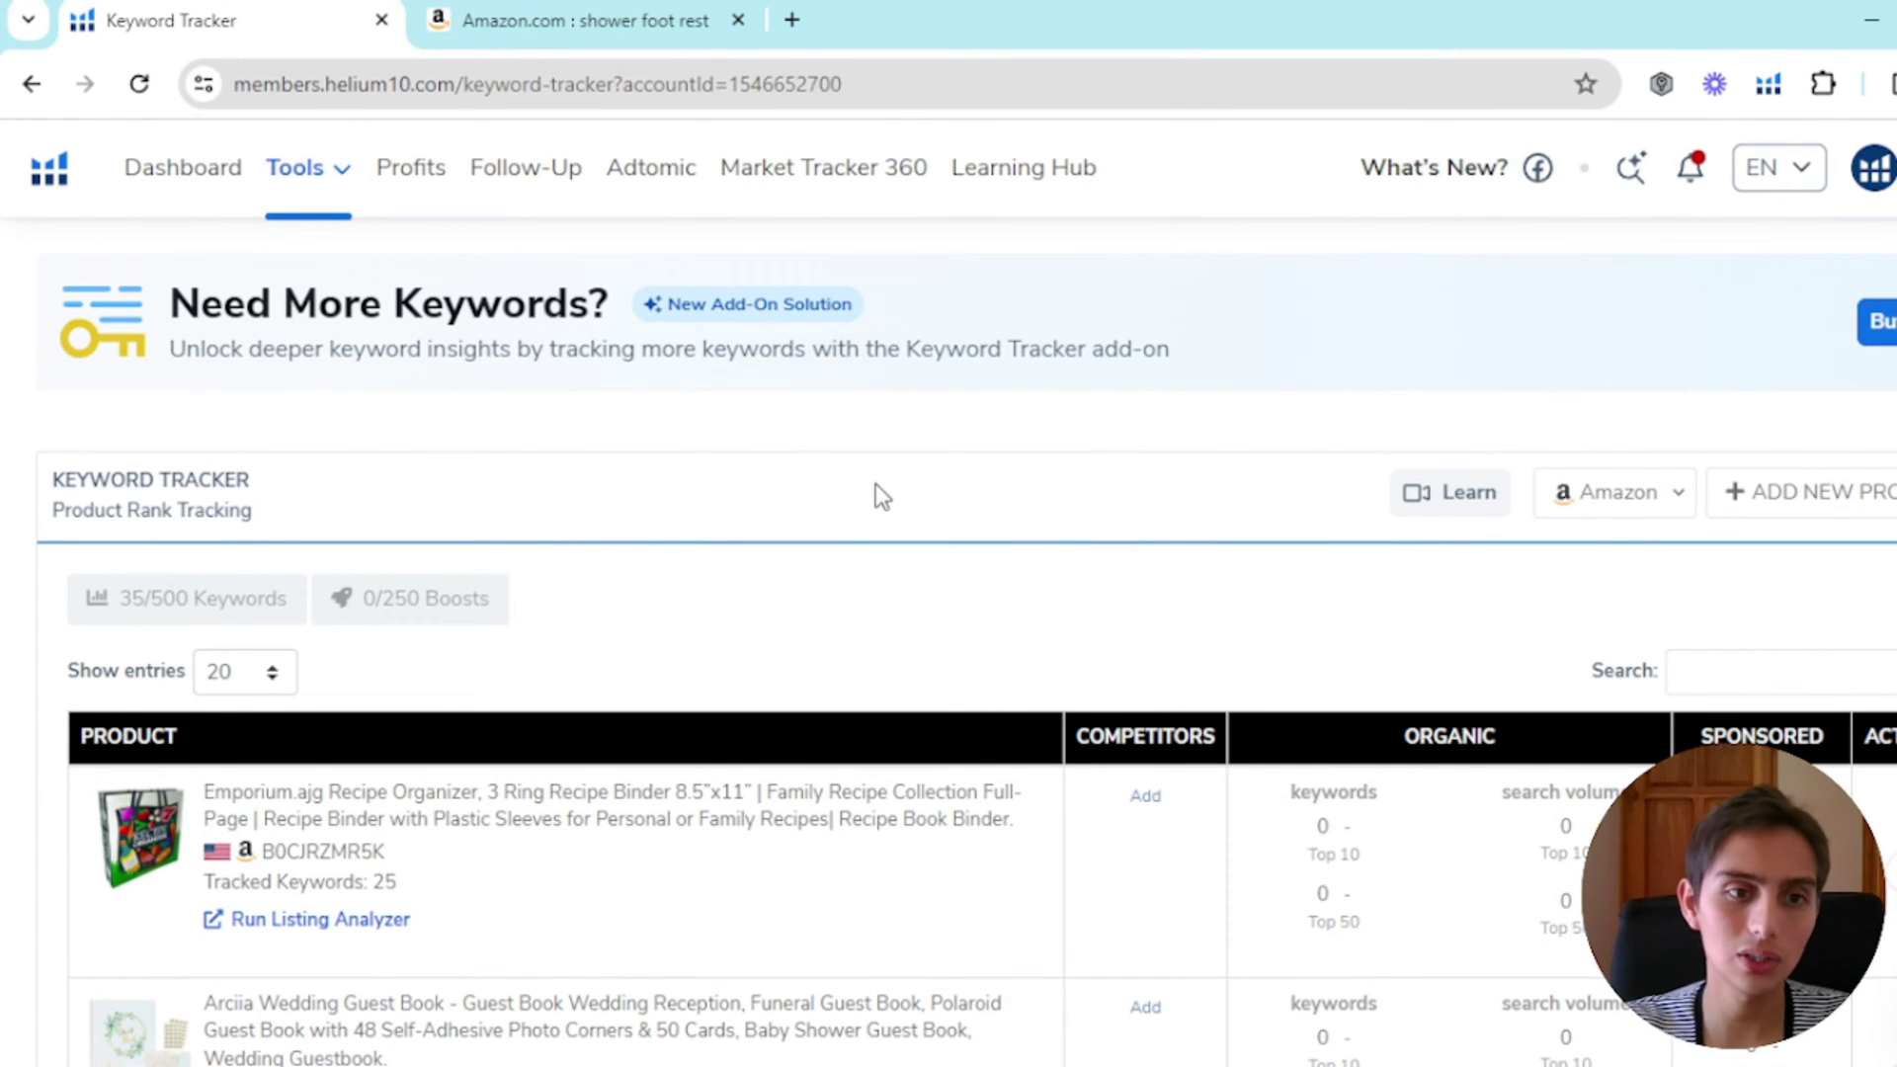
scroll(1877, 494, "up", 5)
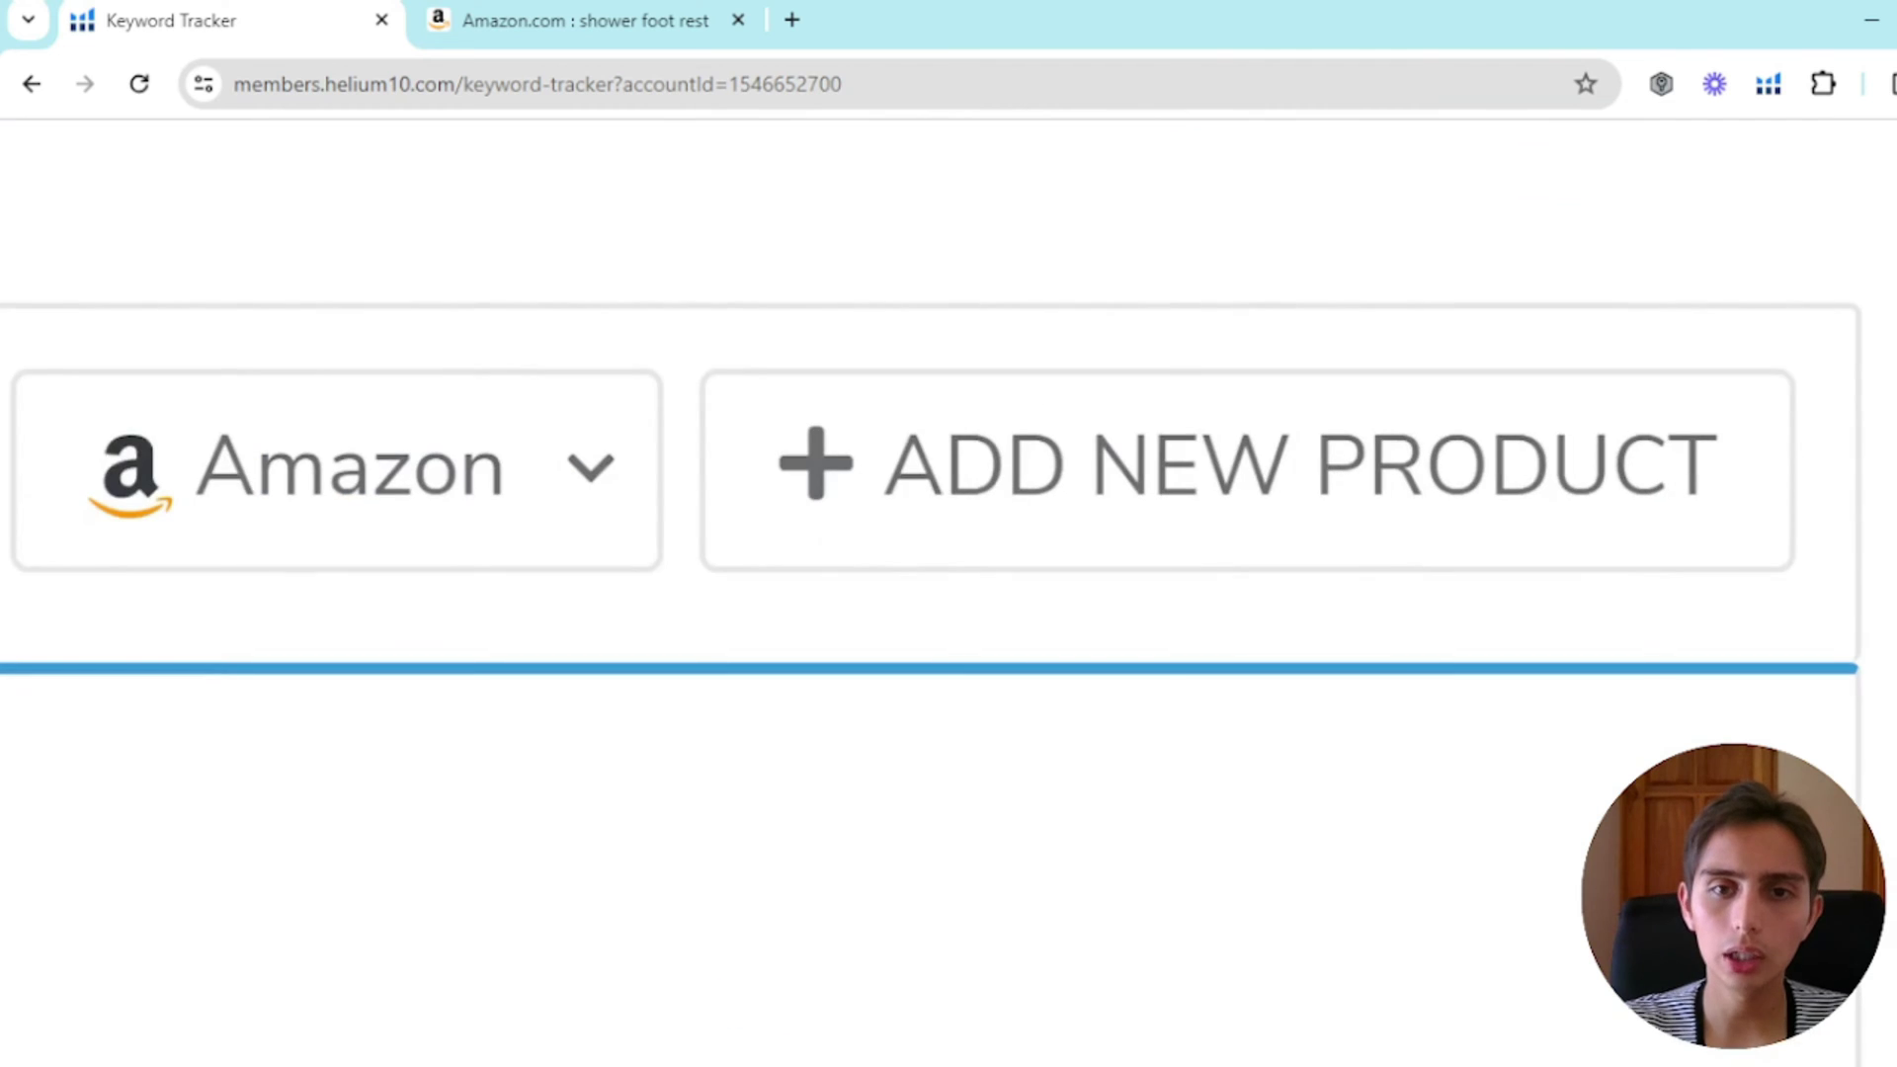
scroll(1877, 494, "down", 4)
left_click(1885, 498)
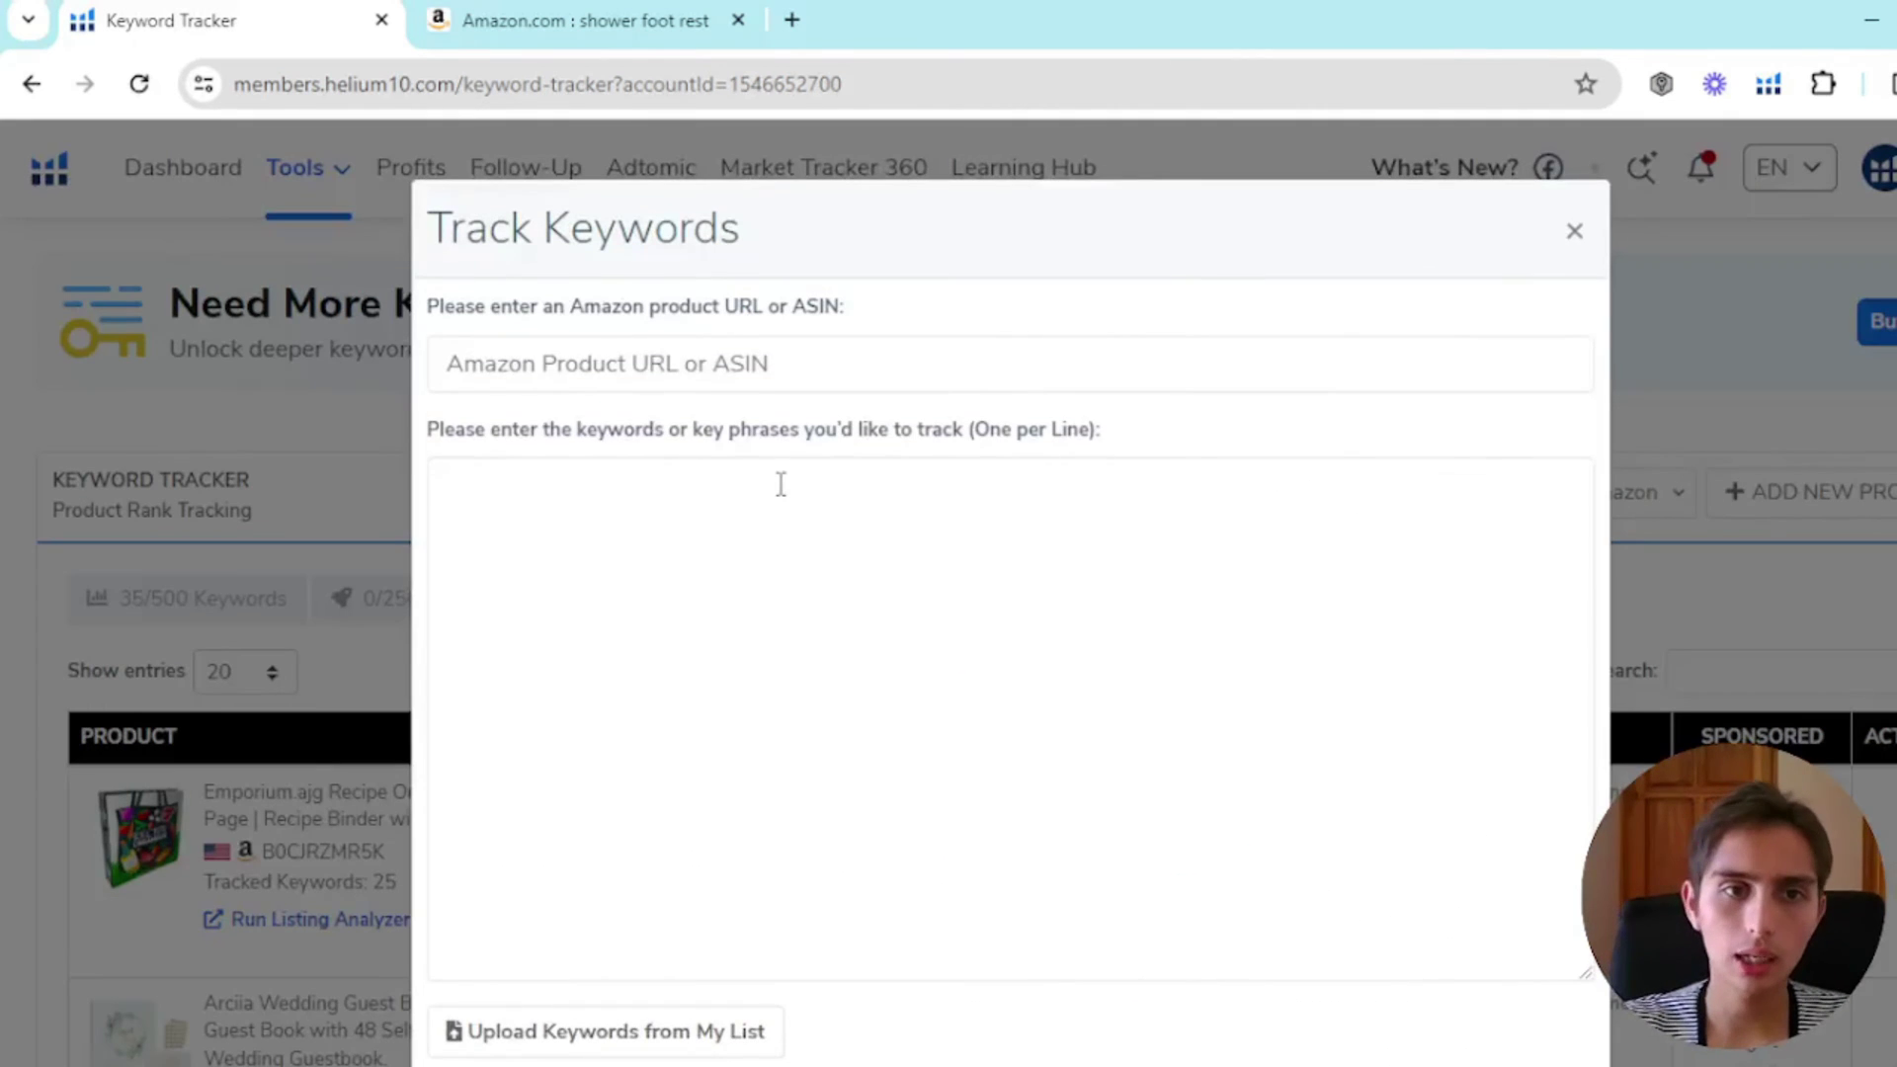
left_click(667, 367)
type("B0C3WK7BGL")
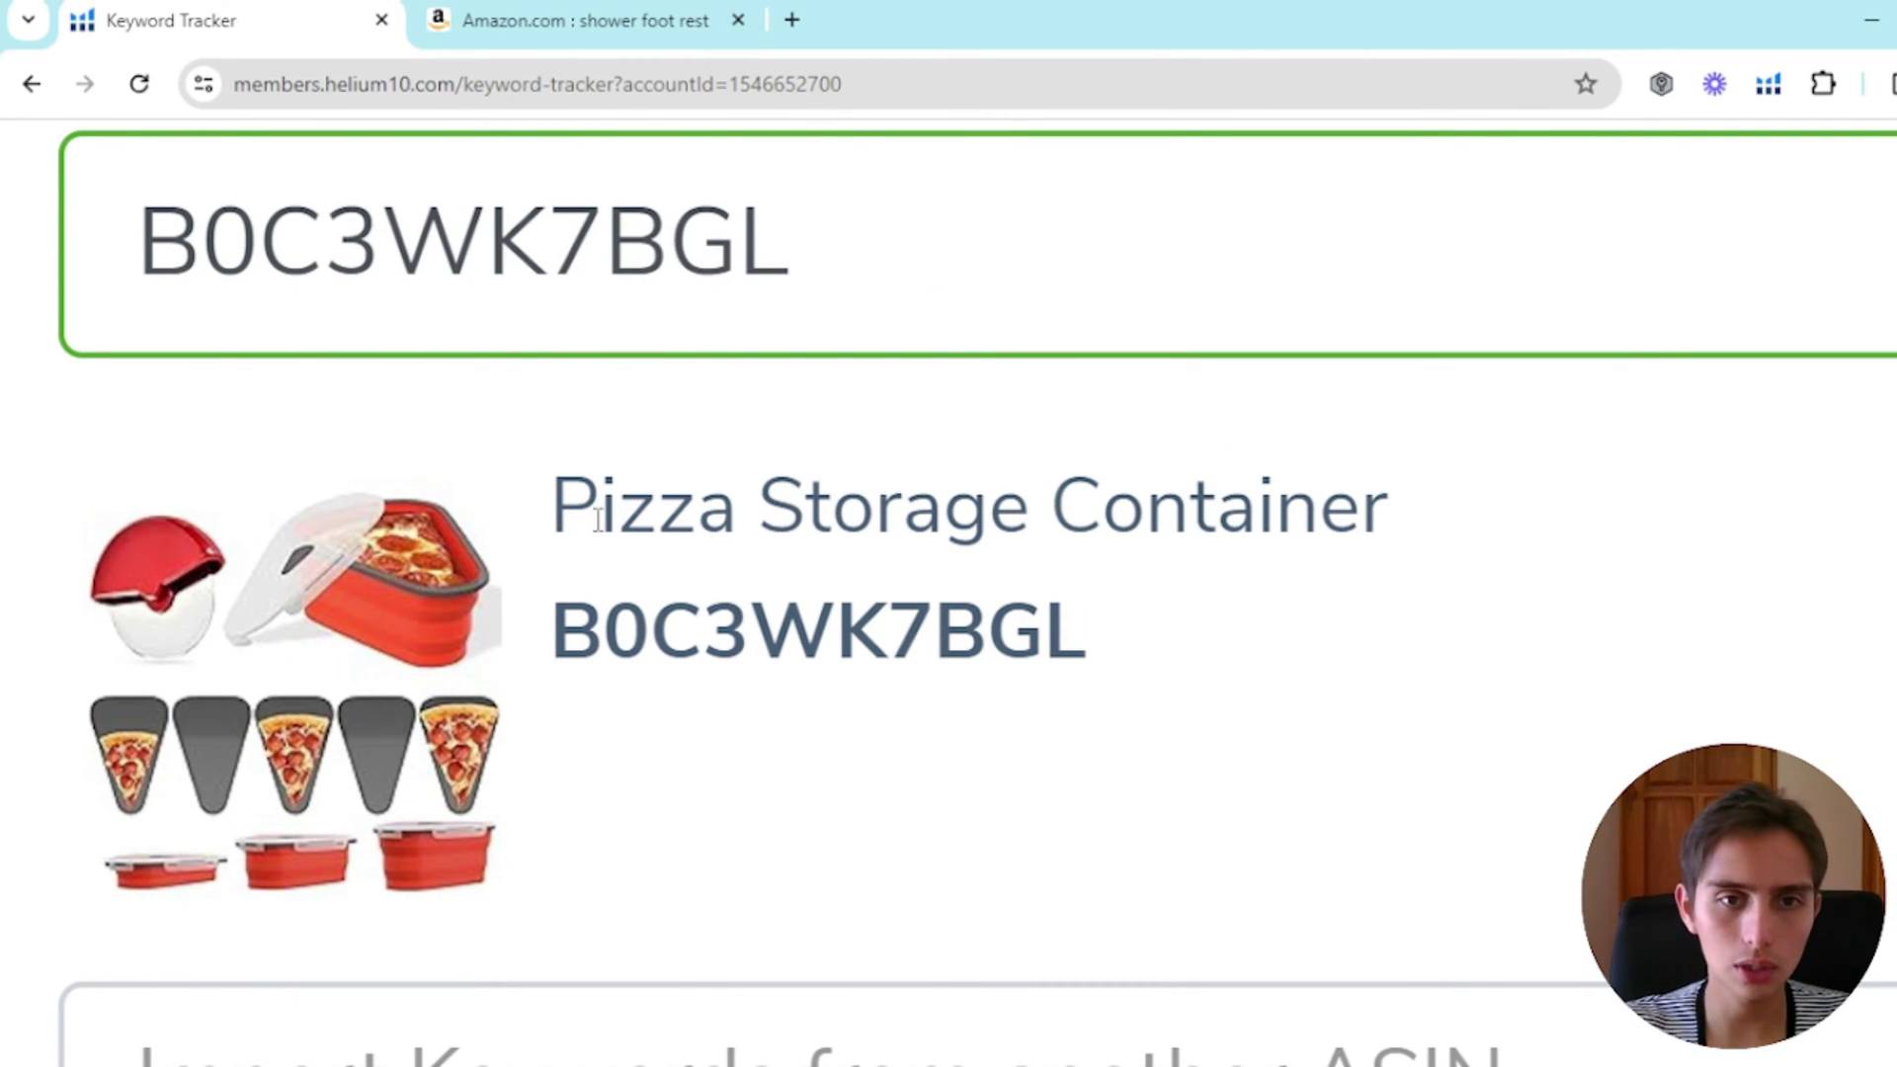
Step: Paste the nine pizza container keywords to track, one per line, from "pizza storage container" through "pizza pack"
scroll(598, 519, "down", 5)
scroll(597, 519, "down", 1)
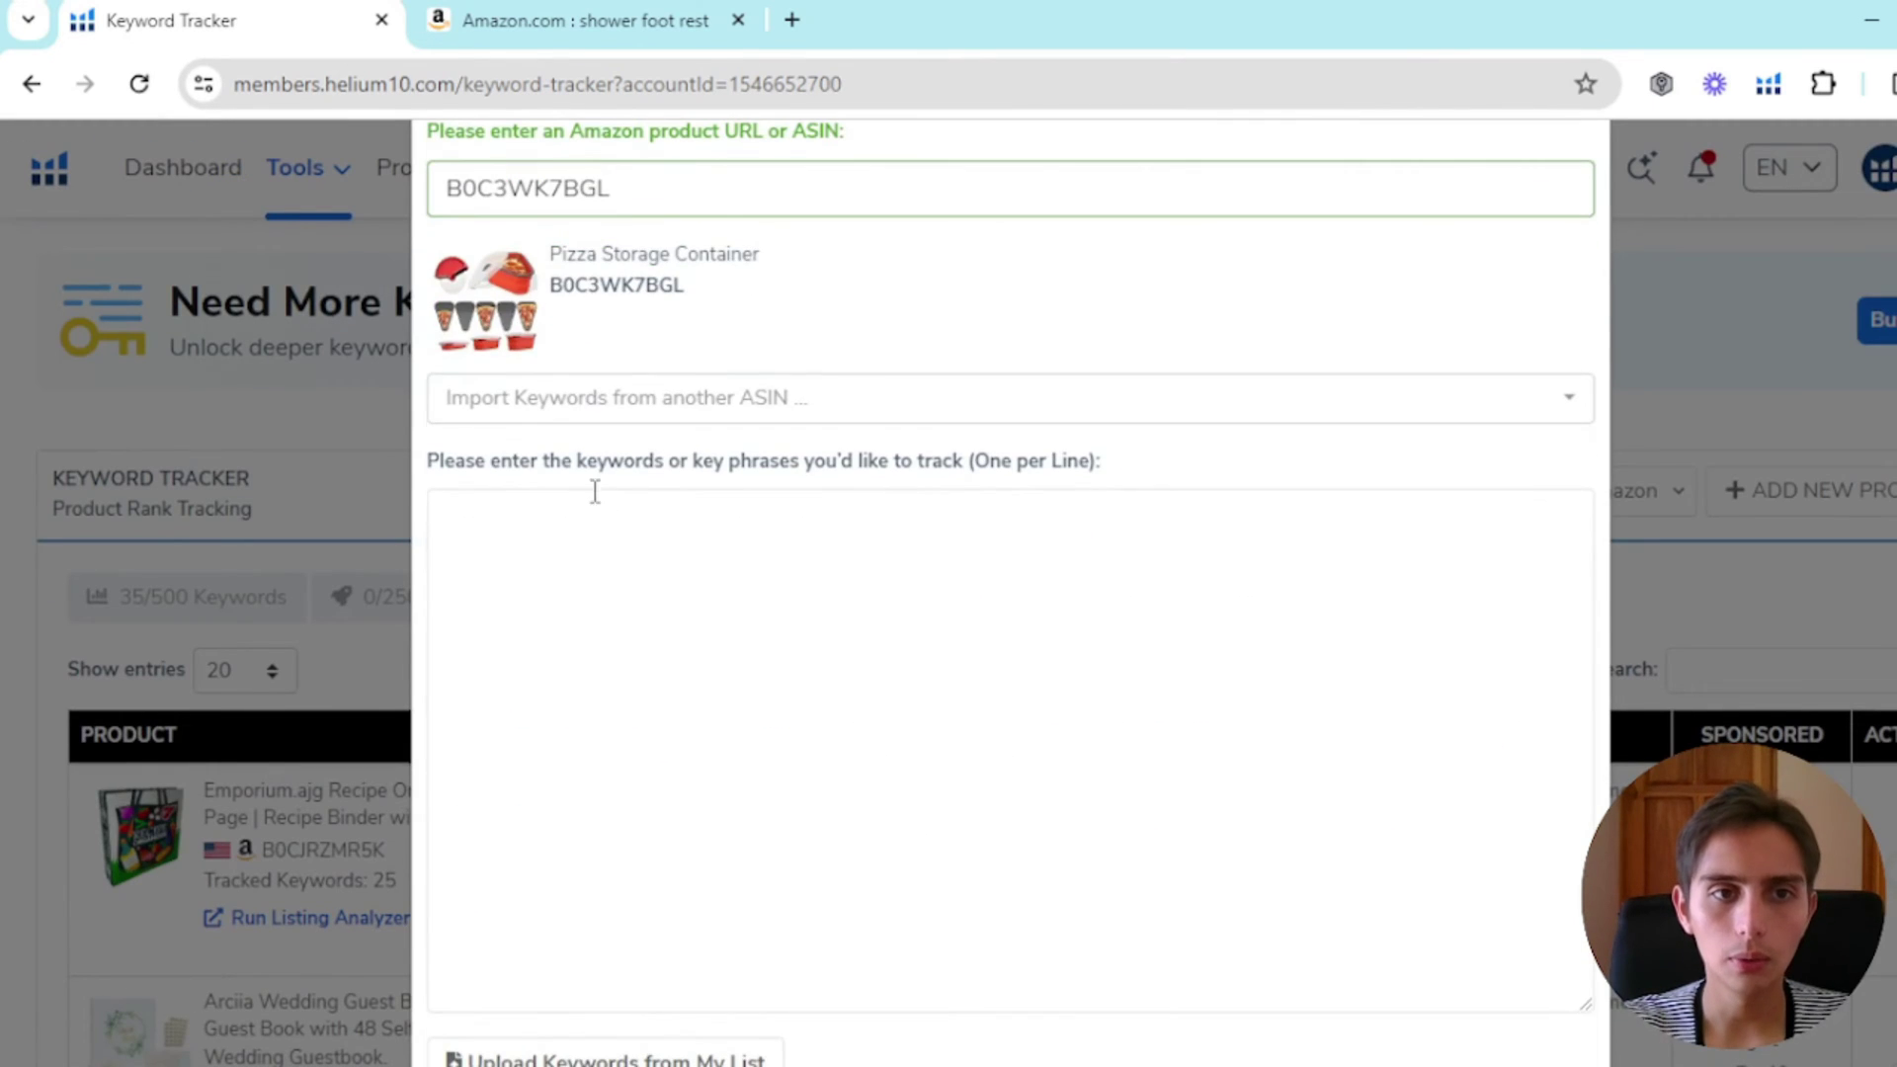
left_click(568, 498)
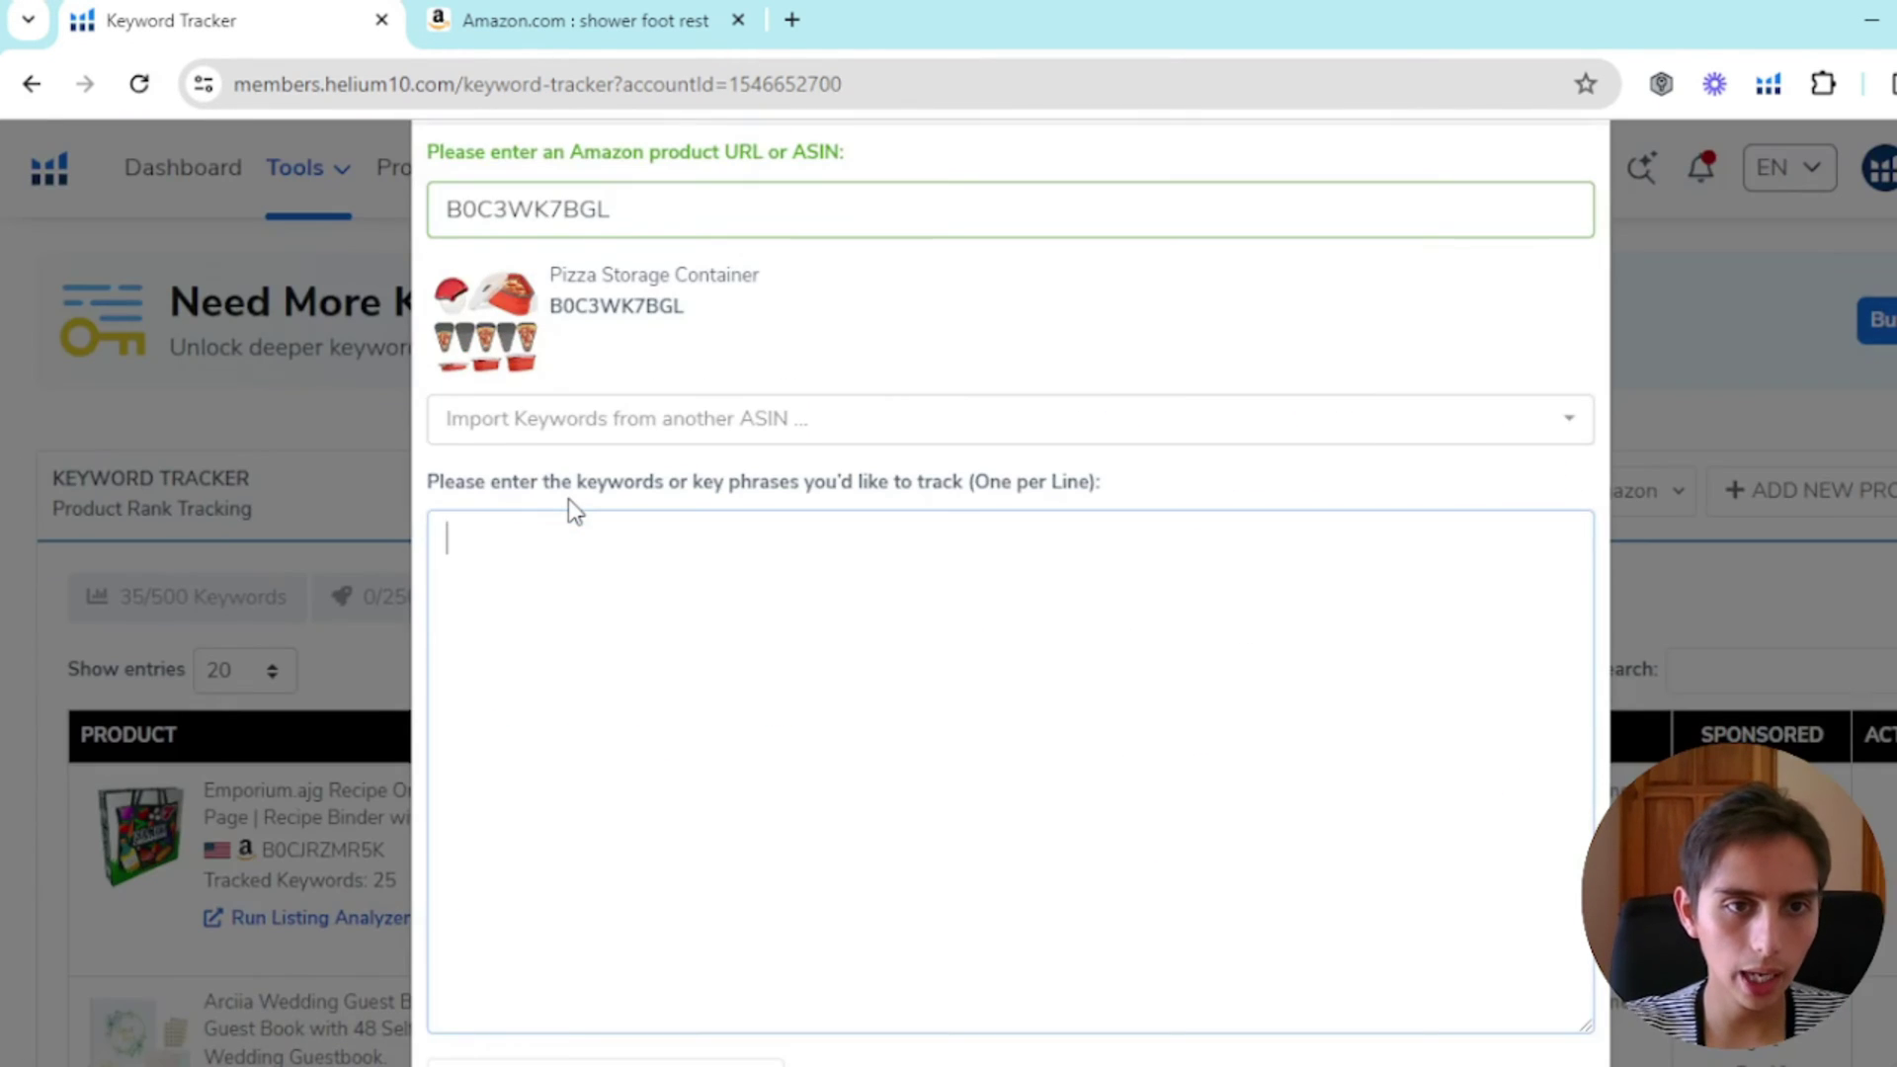
scroll(567, 498, "down", 1)
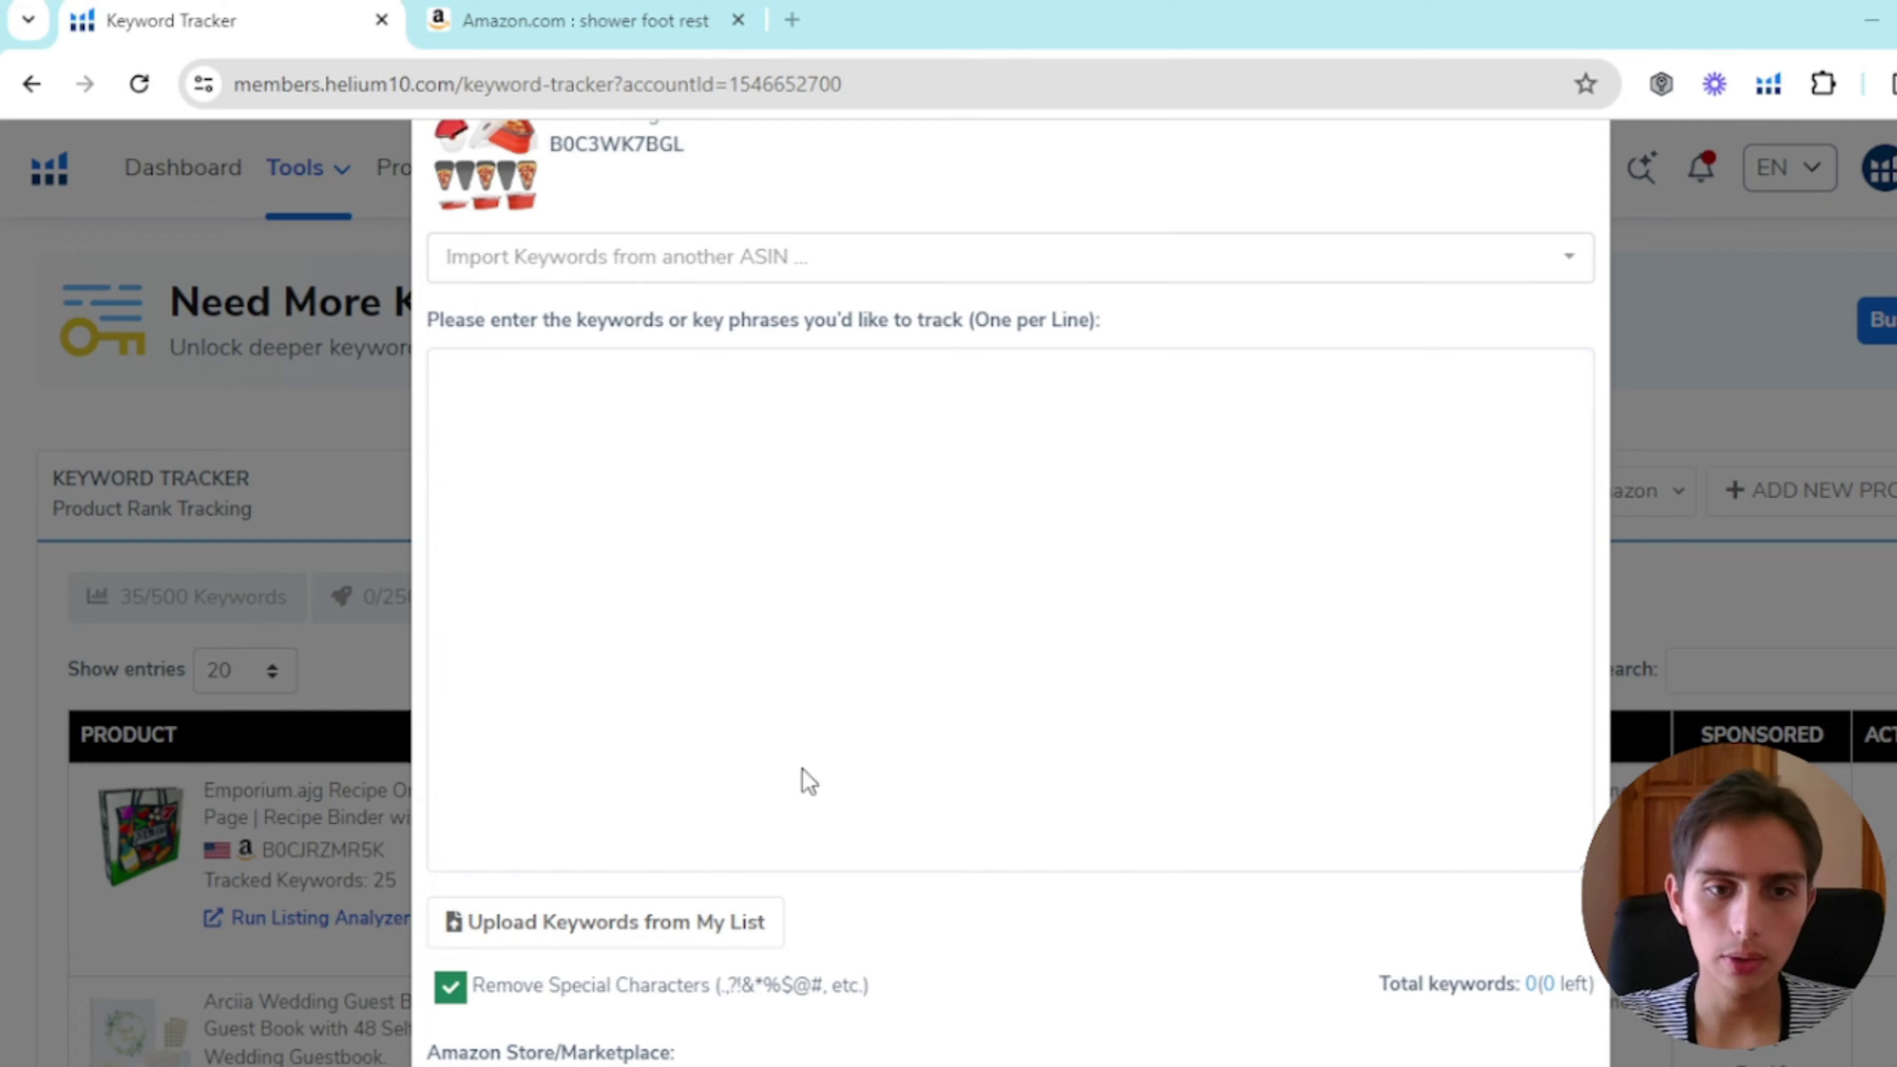
left_click(622, 530)
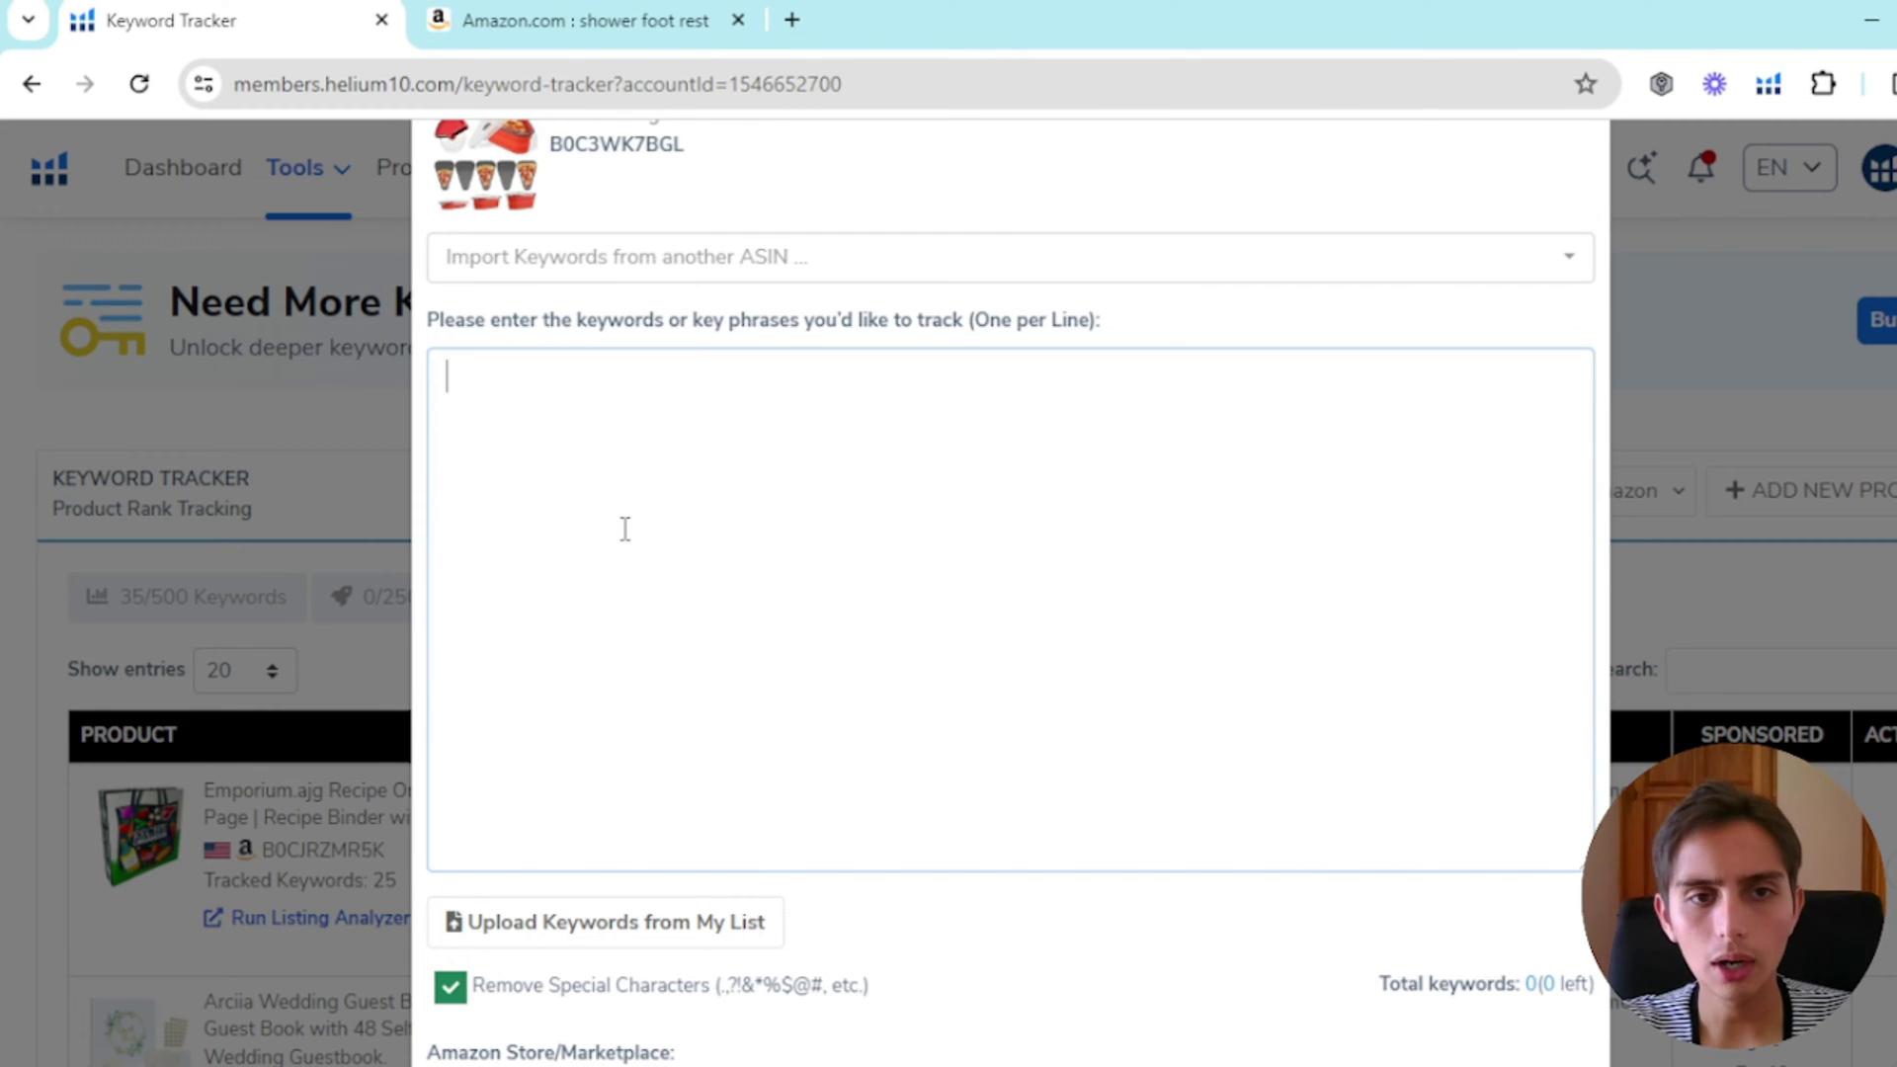
type("pizza storage container pizza saver pizza pack container pizza slice container pizza container pizza keeper expandable pizza storage container collapsible pizza container pizza pack")
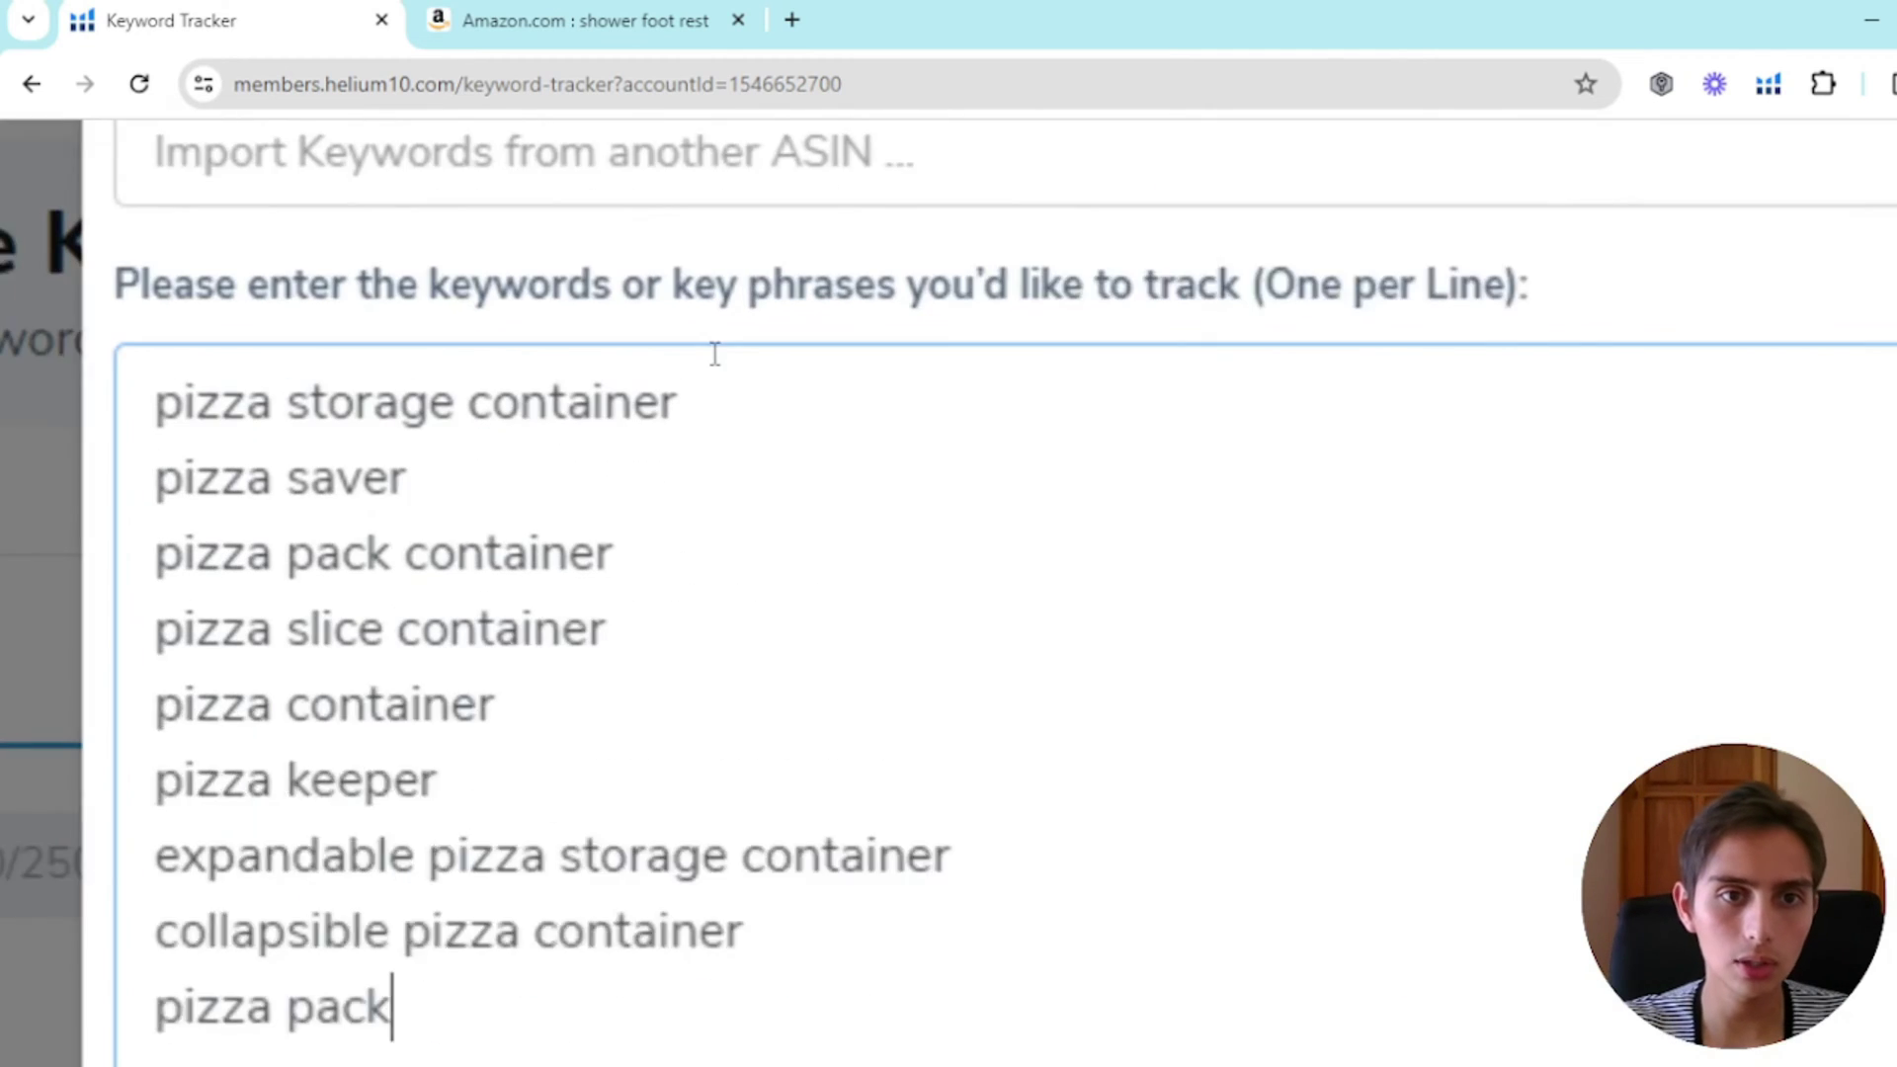
Step: Try adding the special characters $ and # after the "pizza storage container" keyword, and remove them again
left_click(713, 380)
type("$")
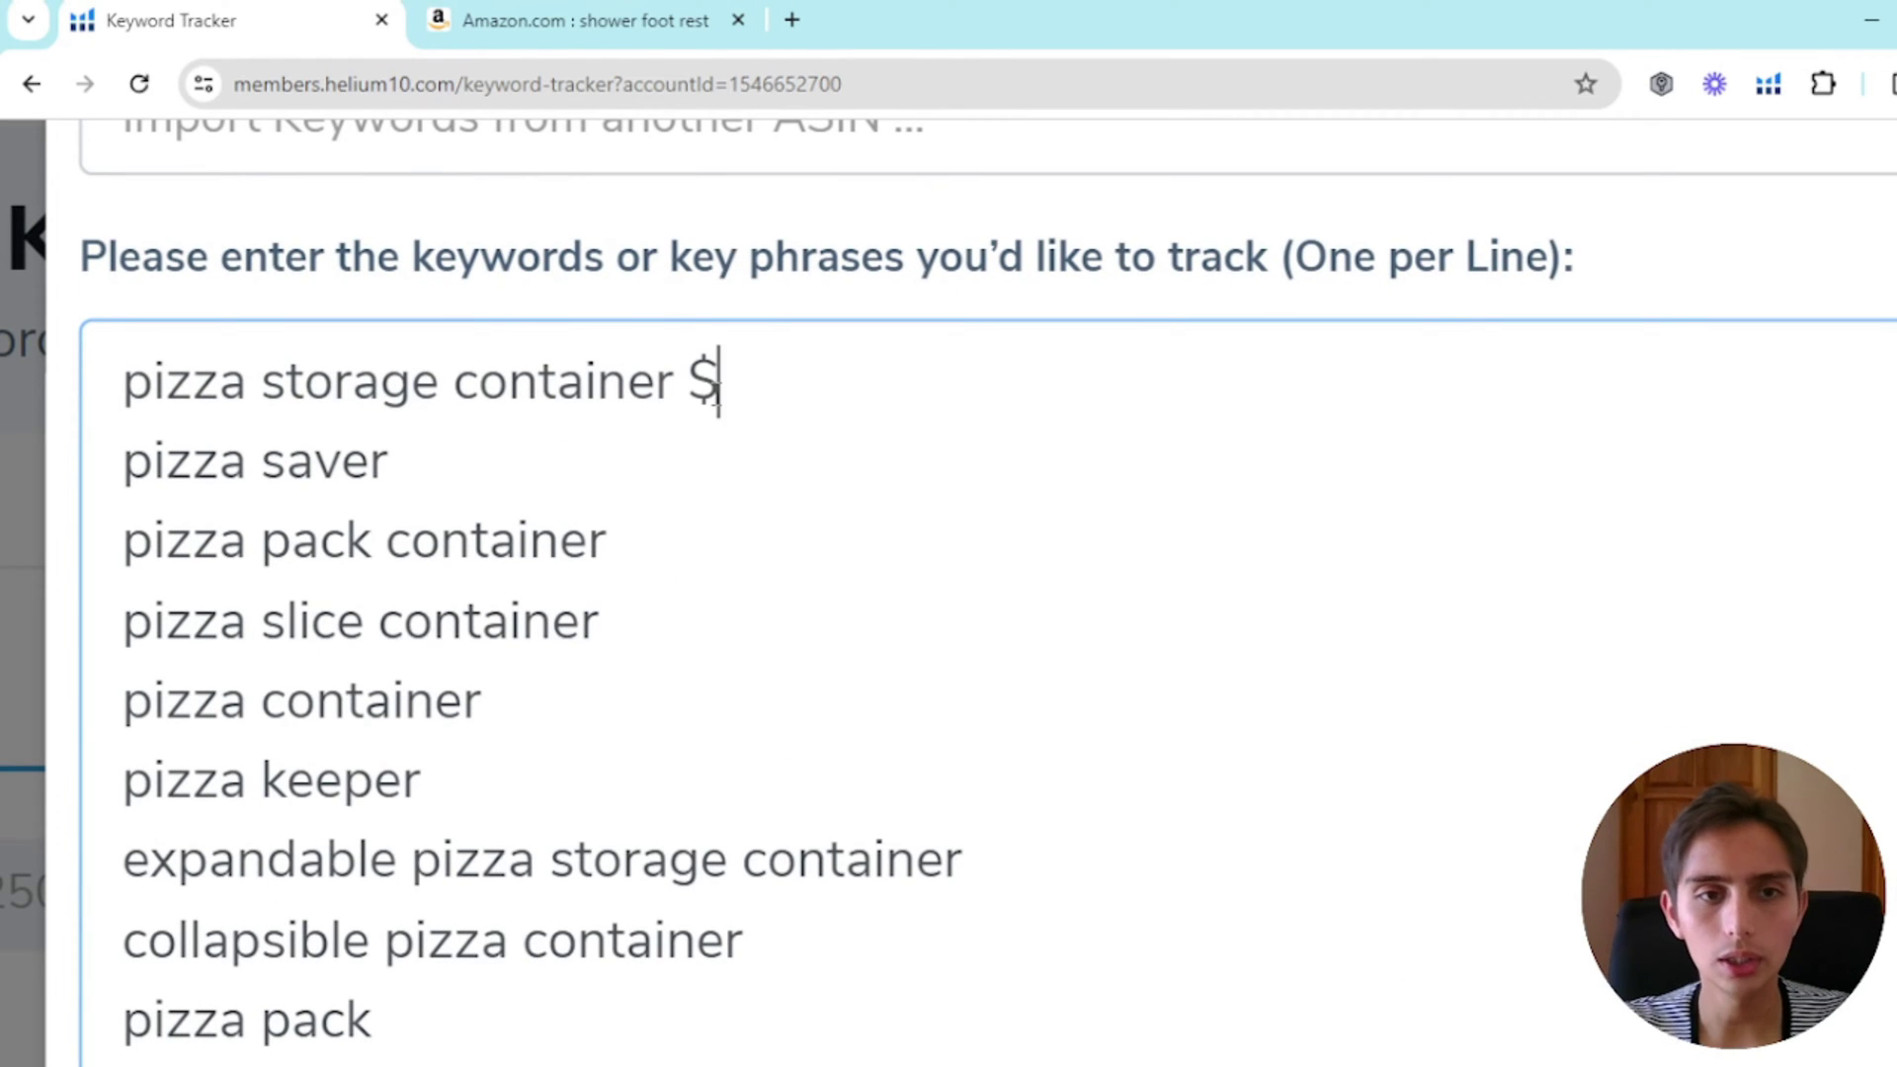
type(" #")
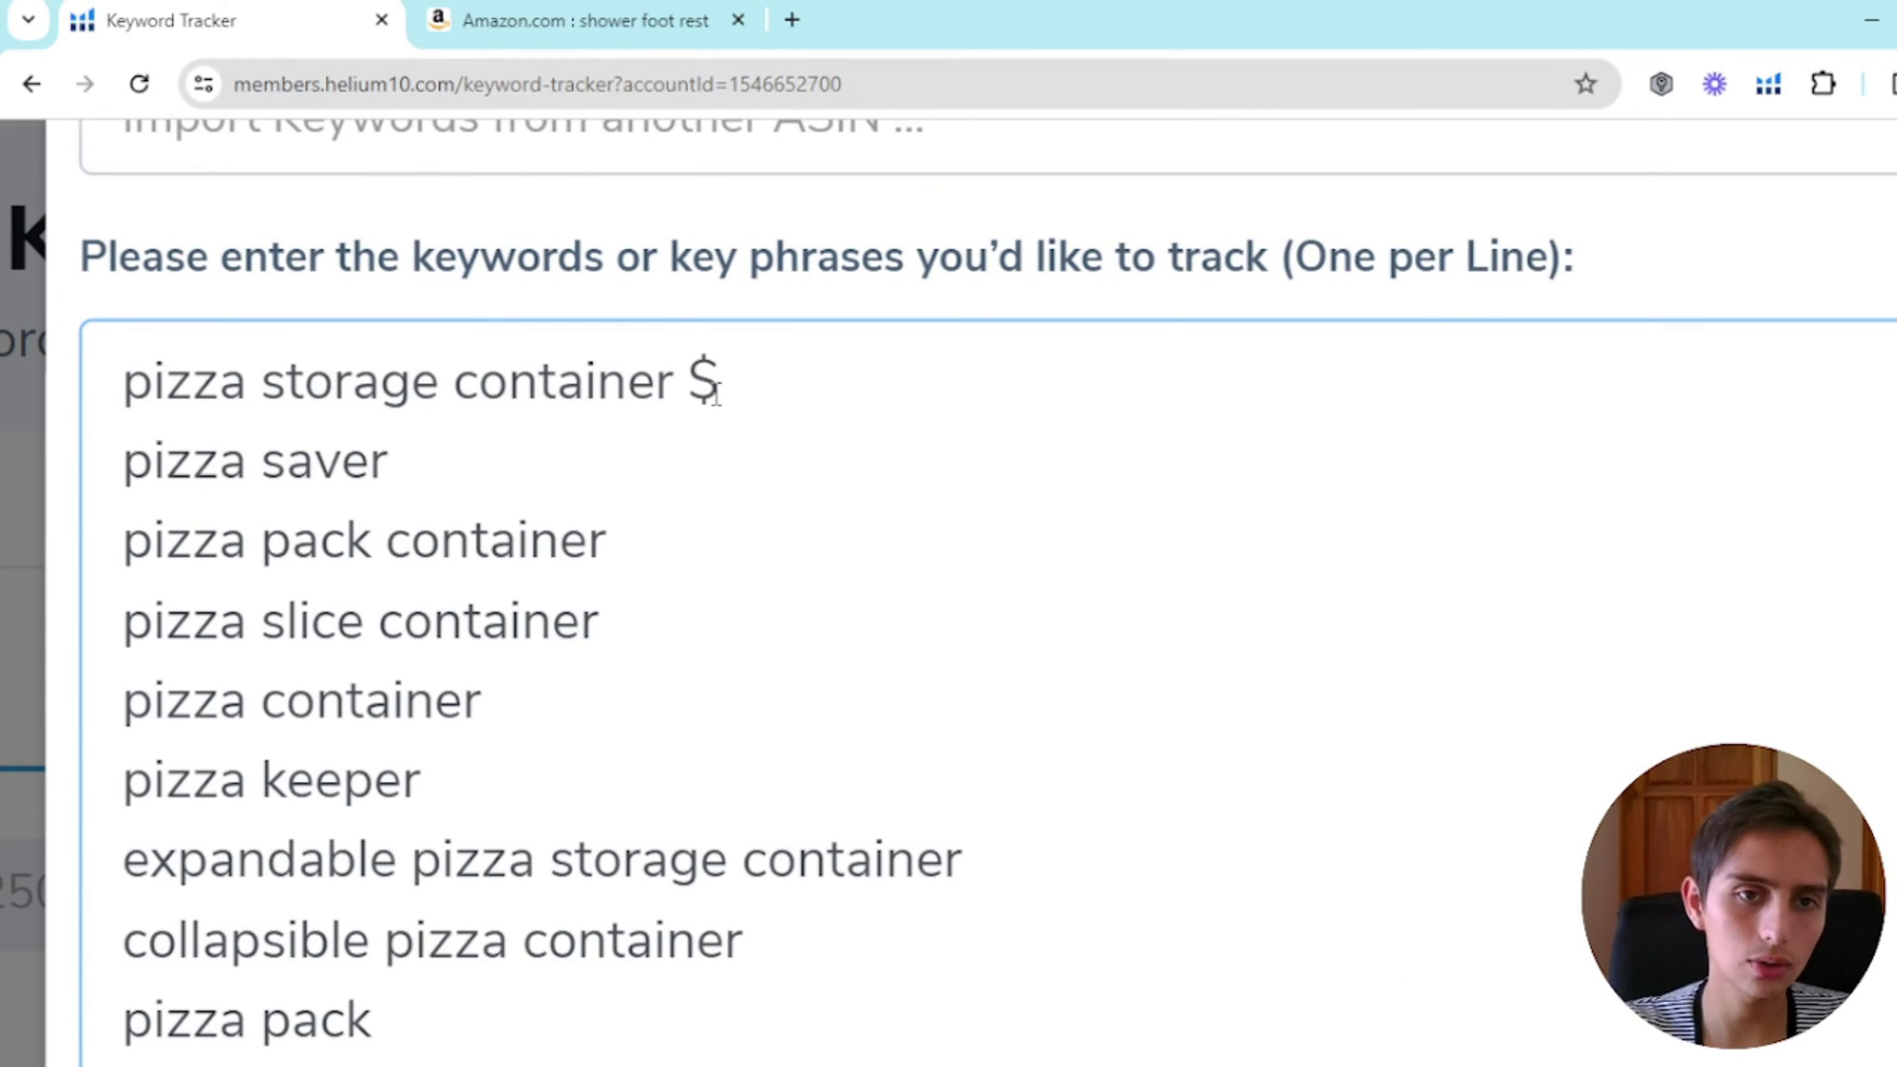
key("BackSpace")
key("BackSpace")
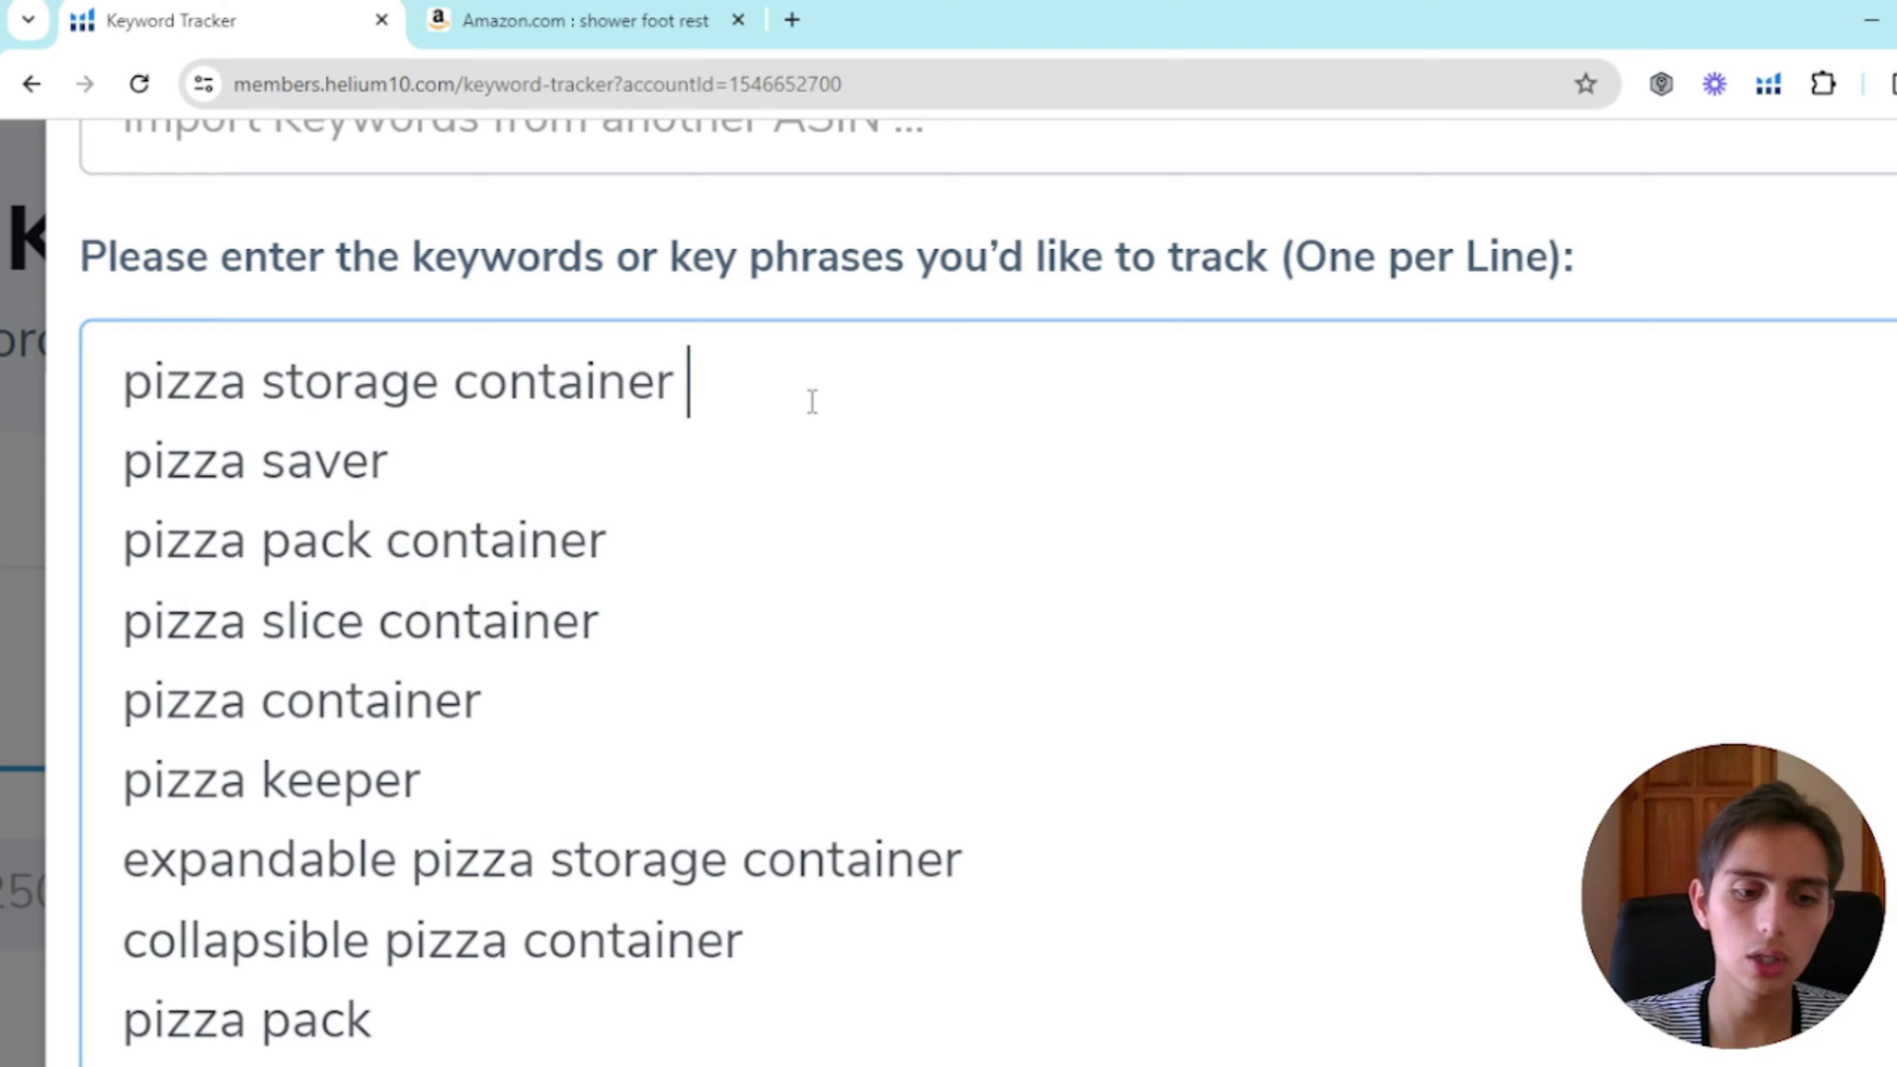
type("$")
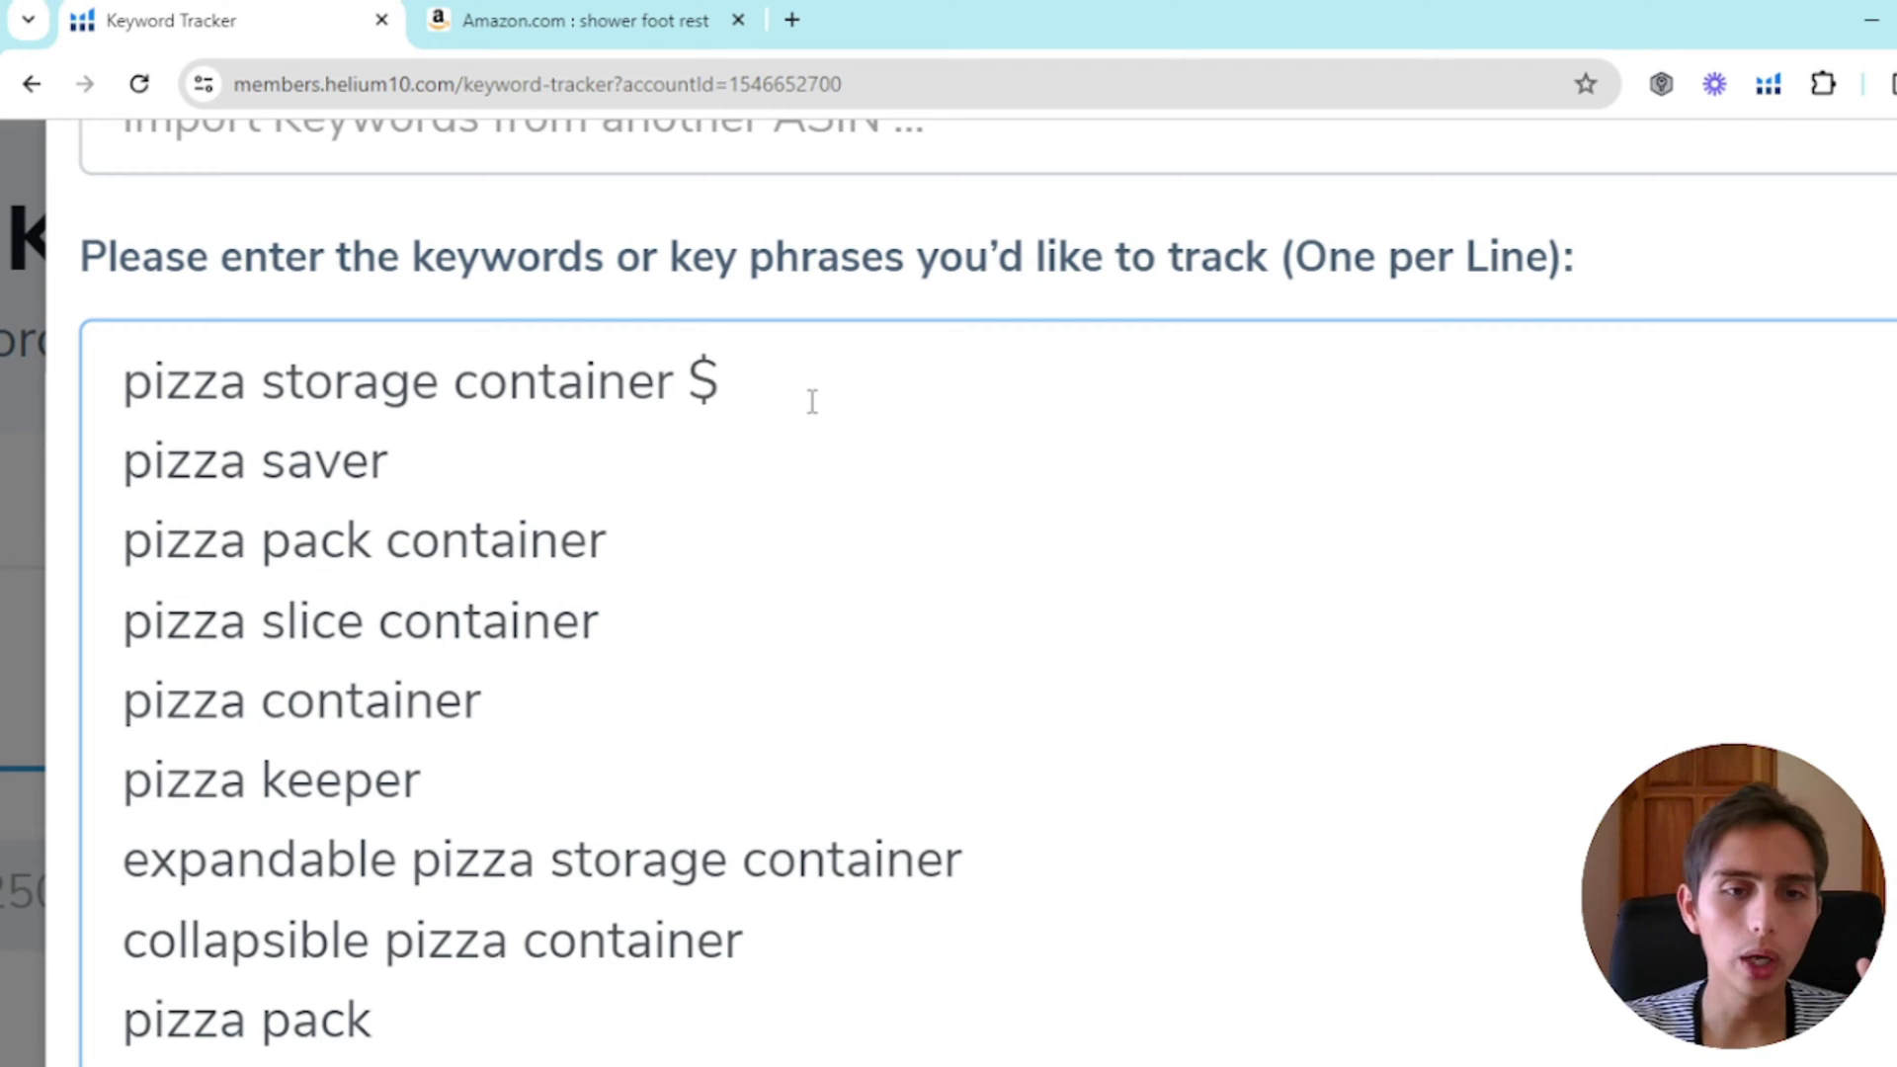
key("BackSpace")
key("BackSpace")
Step: Try a separate line of special characters, $#.0, below the "pizza storage container" keyword, and delete that line
key("Return")
type("$#")
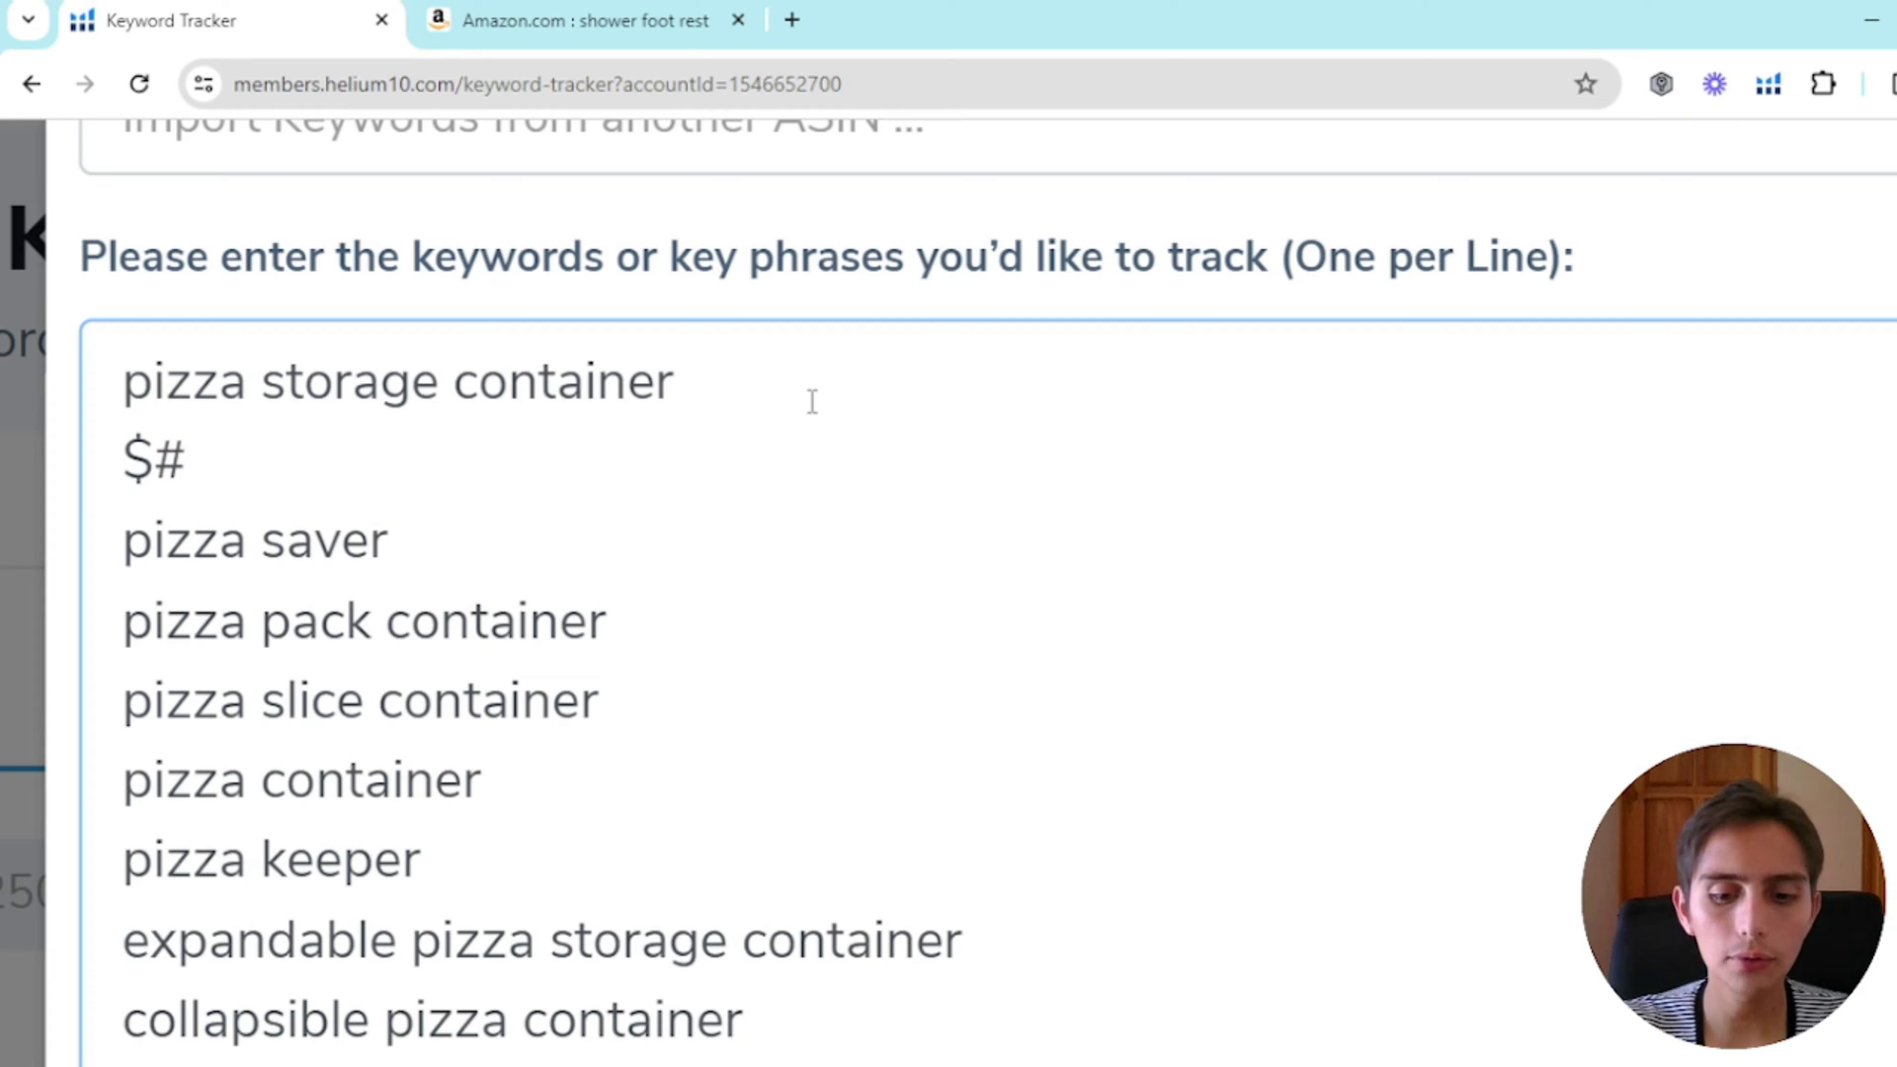
type(".0")
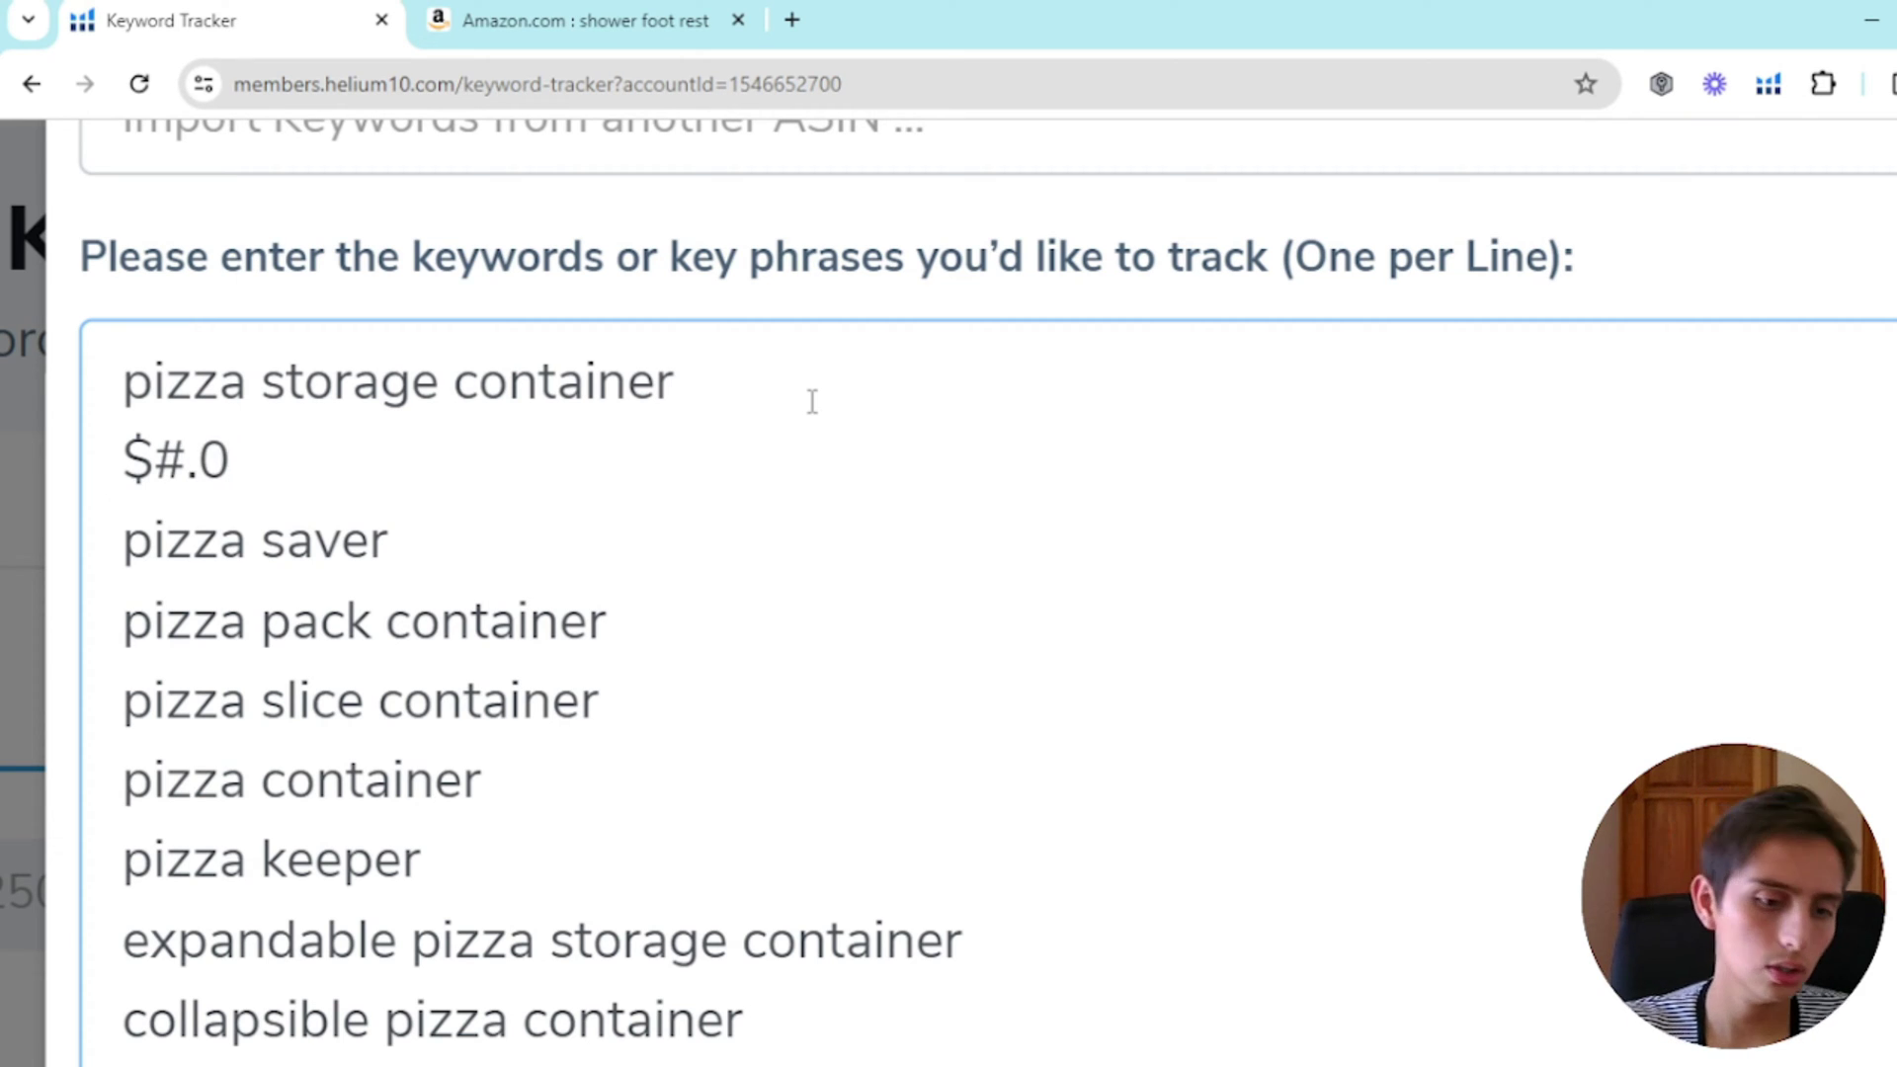
type("2")
key("BackSpace")
type("\"")
key("BackSpace")
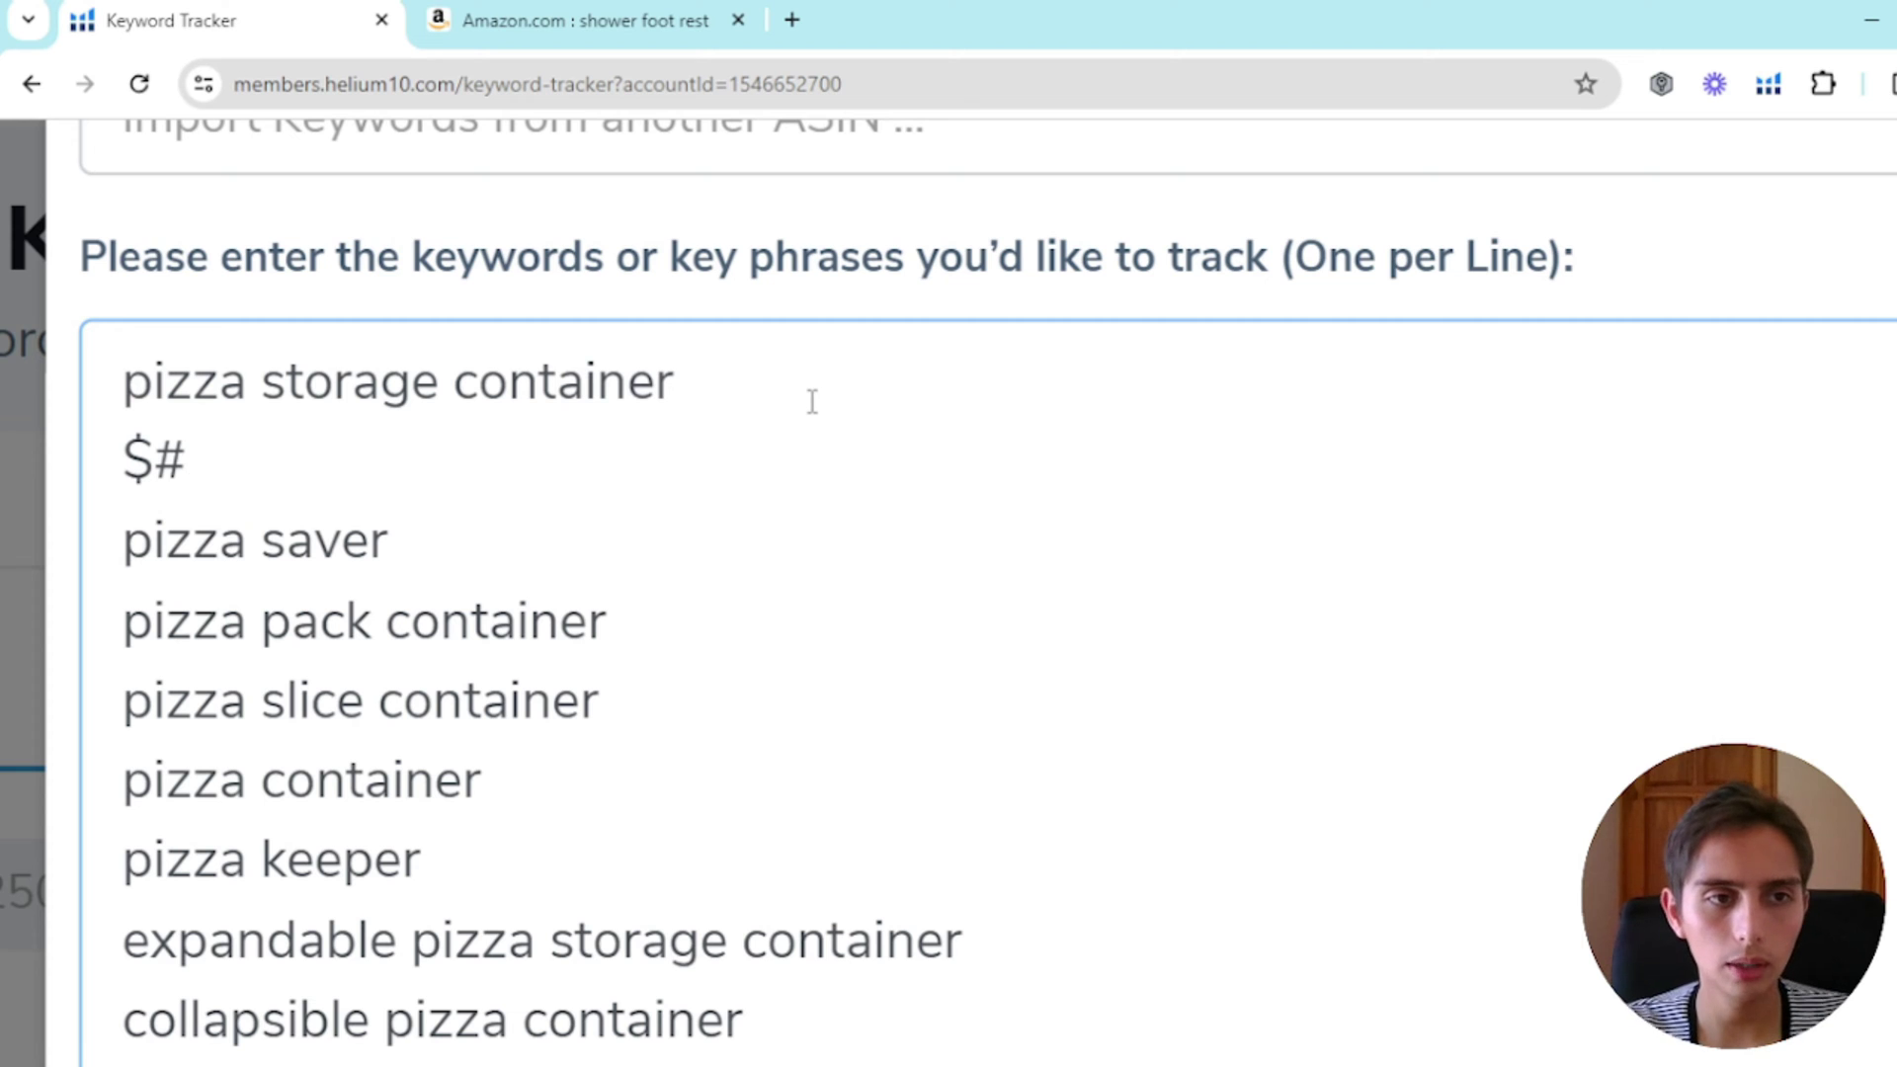
key("BackSpace")
key("BackSpace")
key("BackSpace")
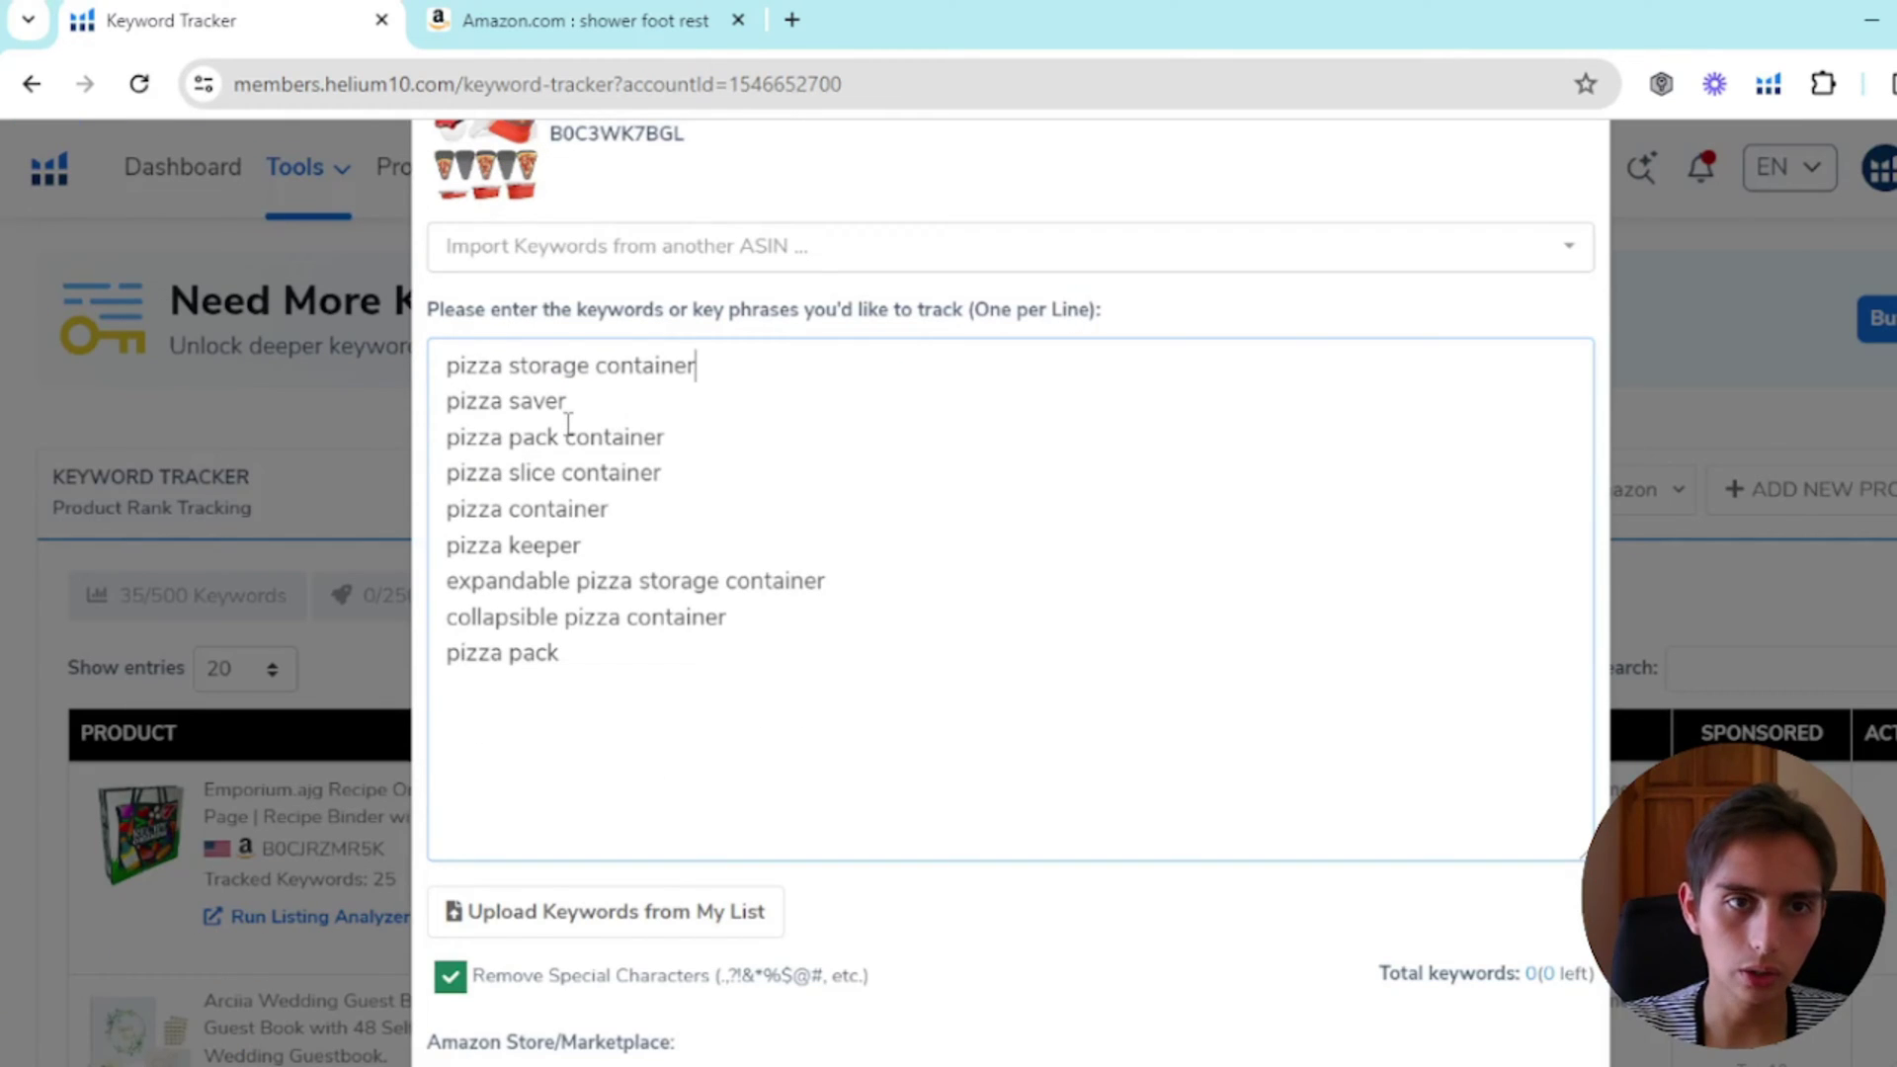
Step: Review the product ASIN, the keyword list, and the special-character, marketplace and variation tracking options of the new product
left_click(806, 462)
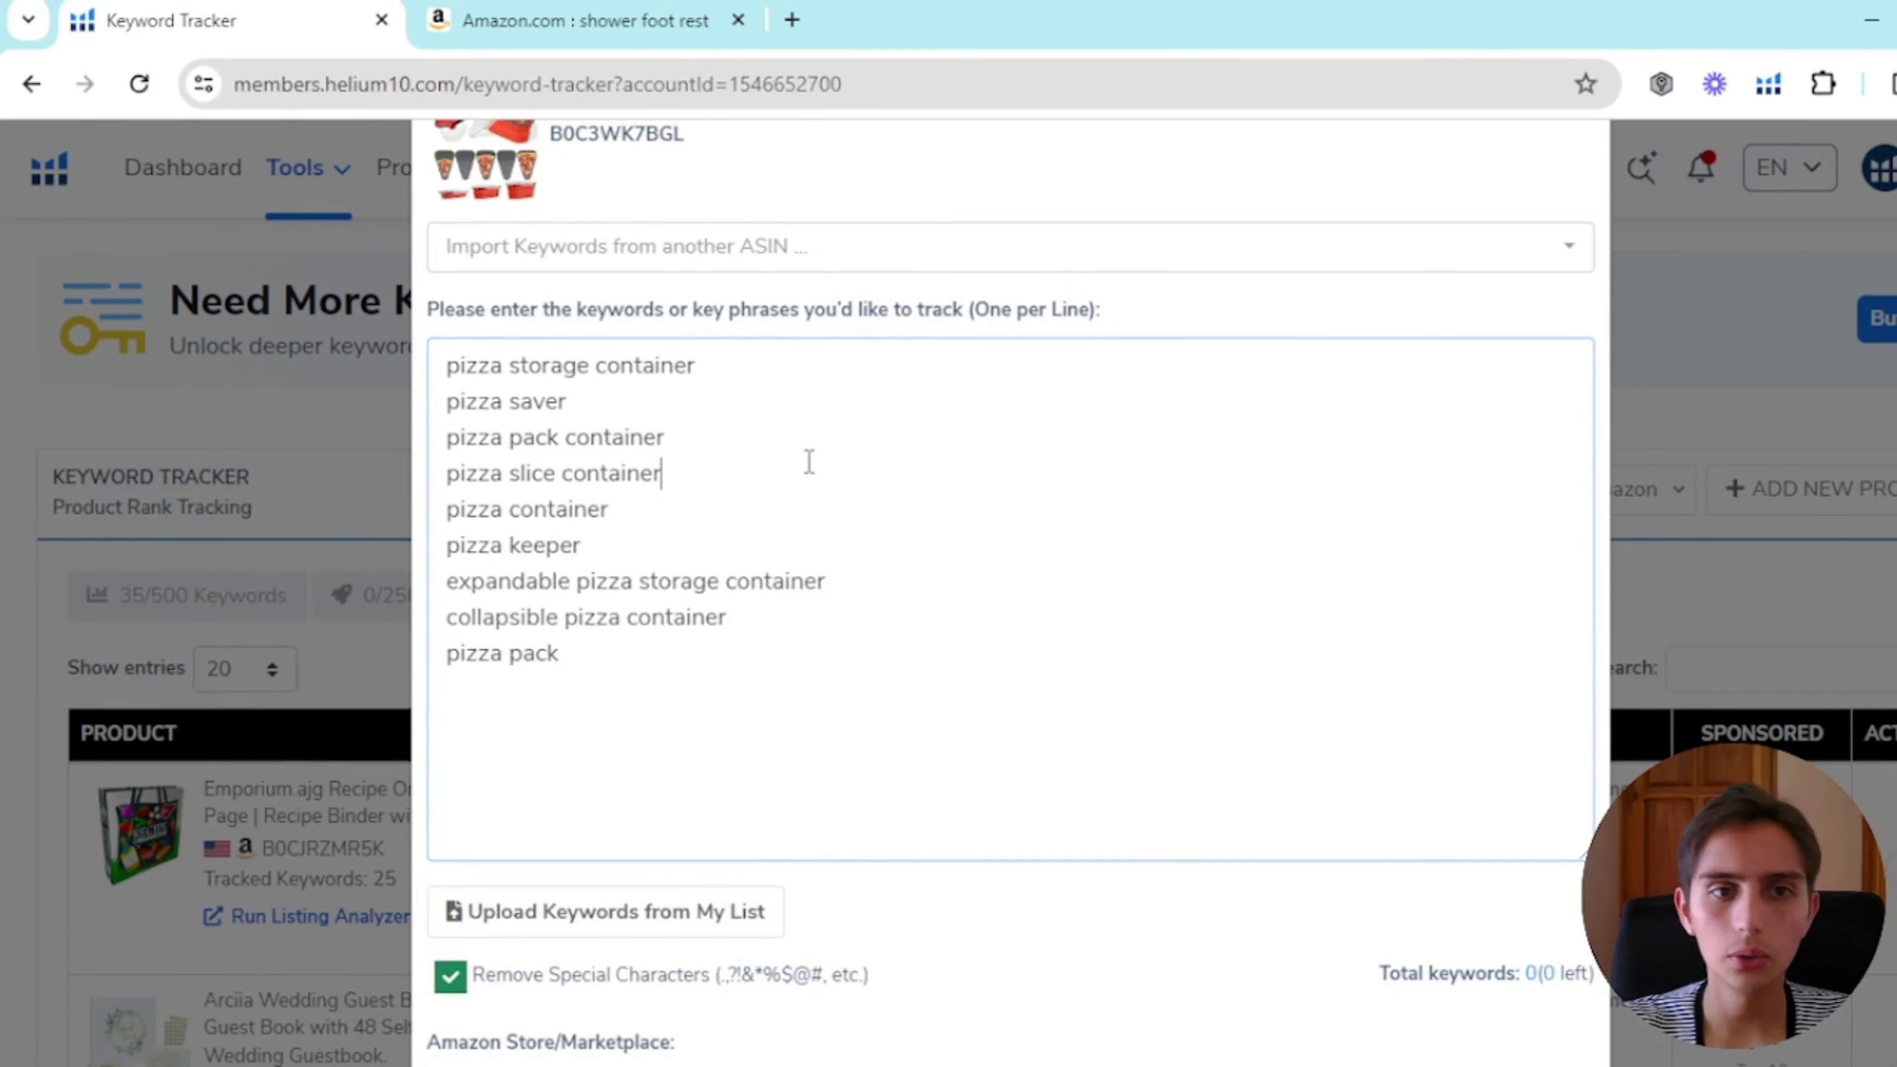
scroll(804, 458, "up", 2)
left_click_drag(676, 268, 385, 233)
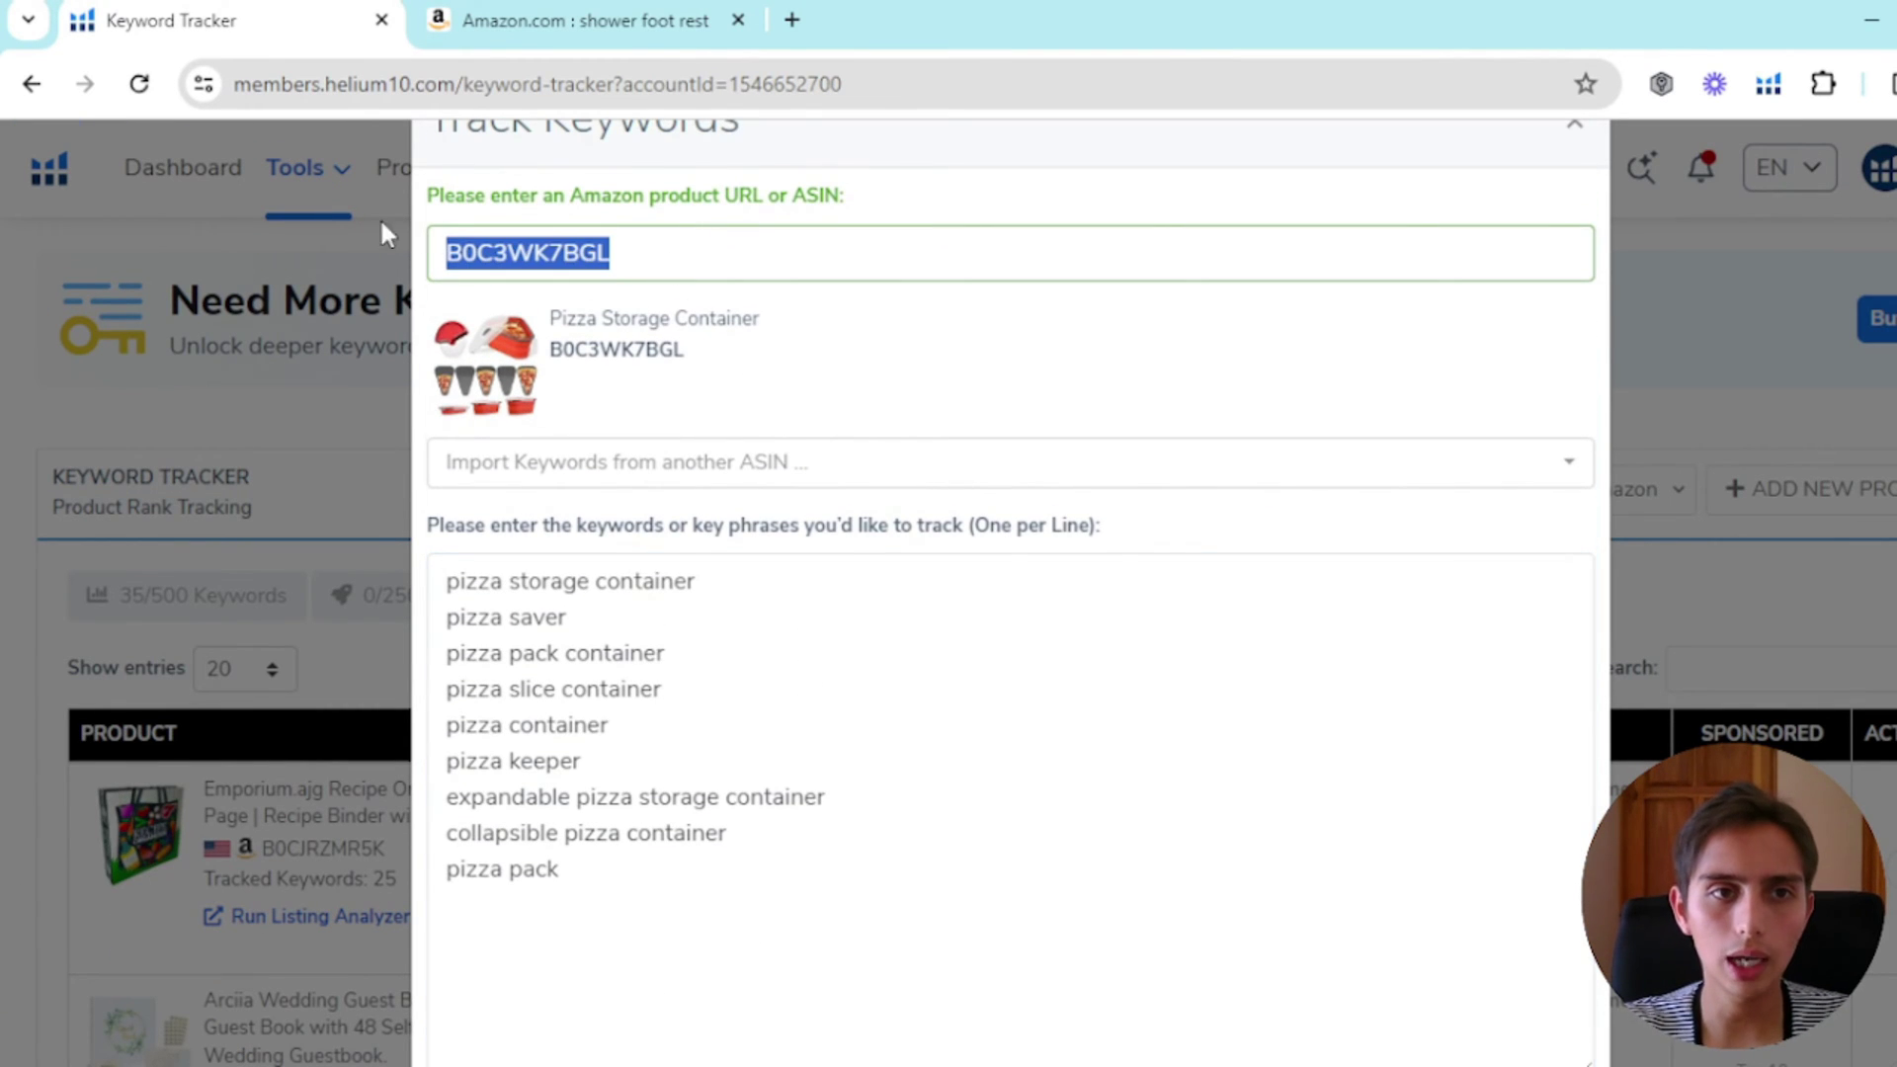
left_click(714, 334)
scroll(661, 521, "down", 3)
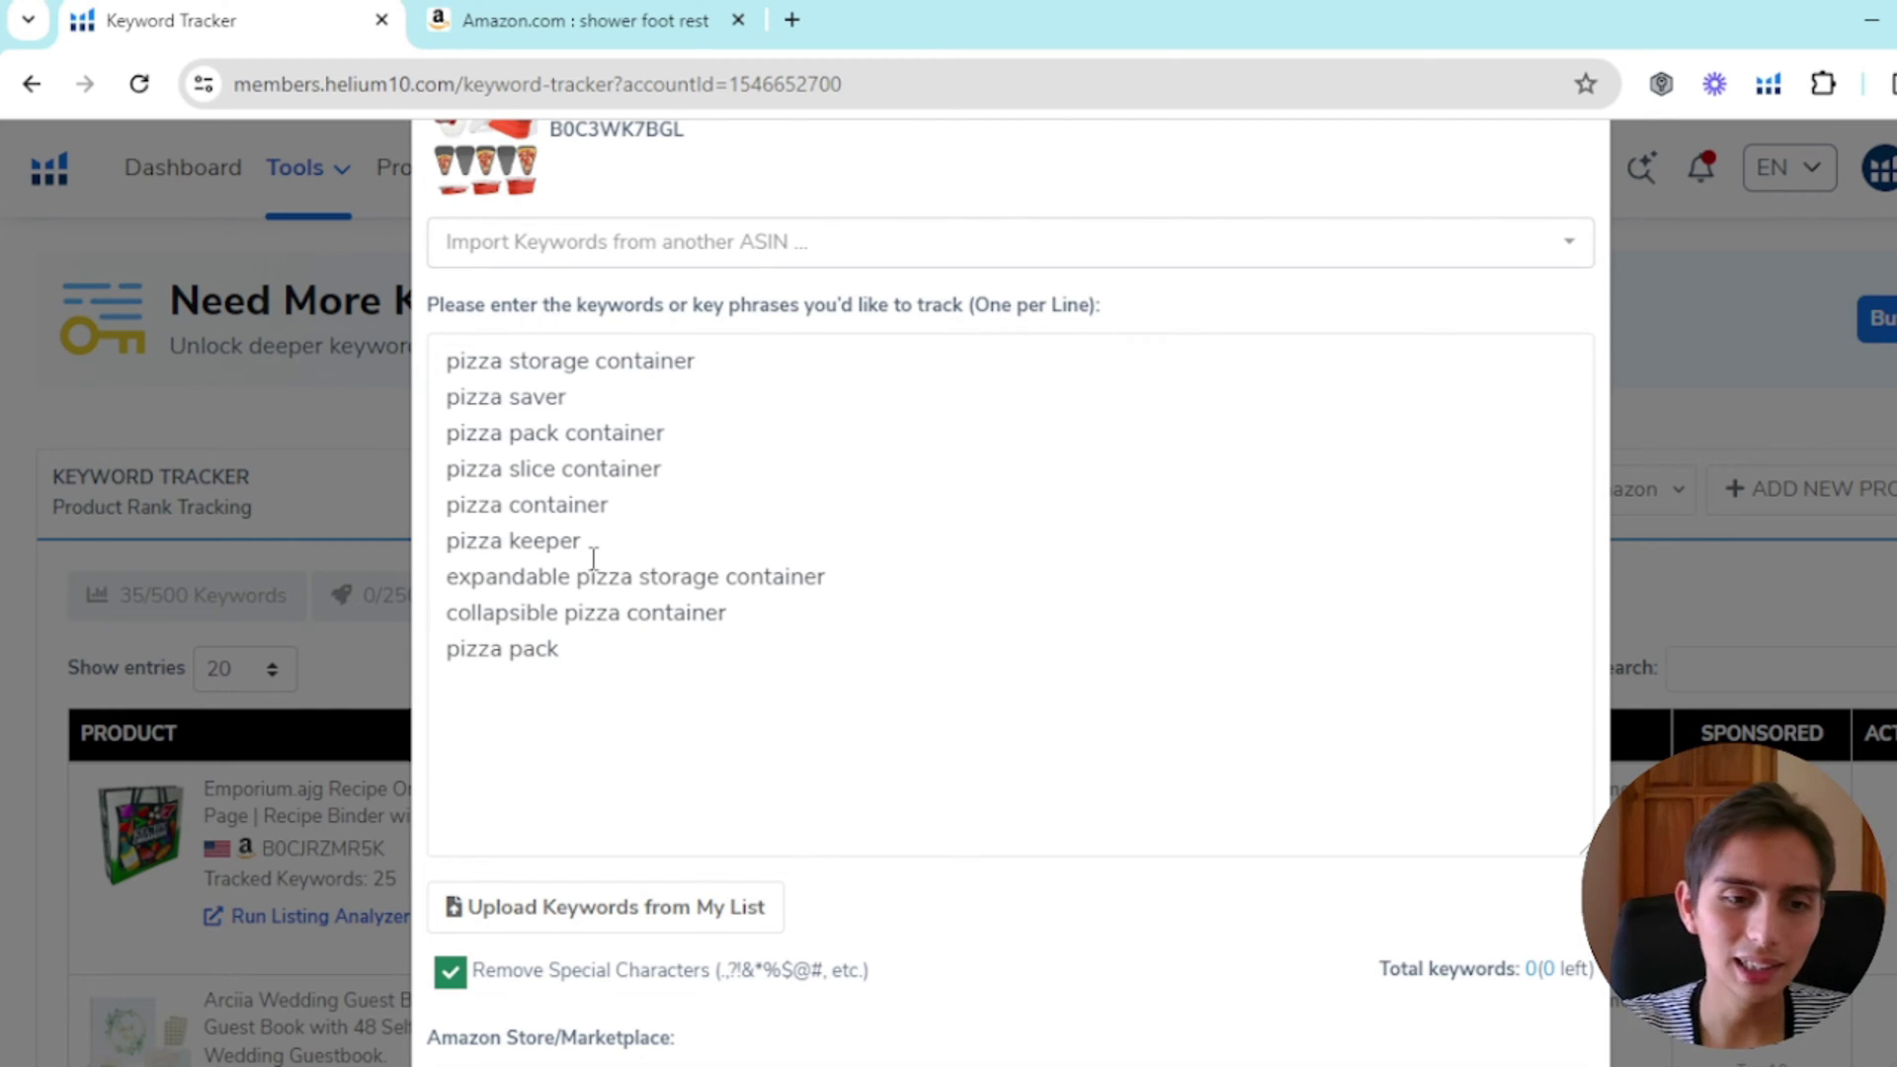
scroll(592, 558, "down", 3)
scroll(472, 699, "up", 3)
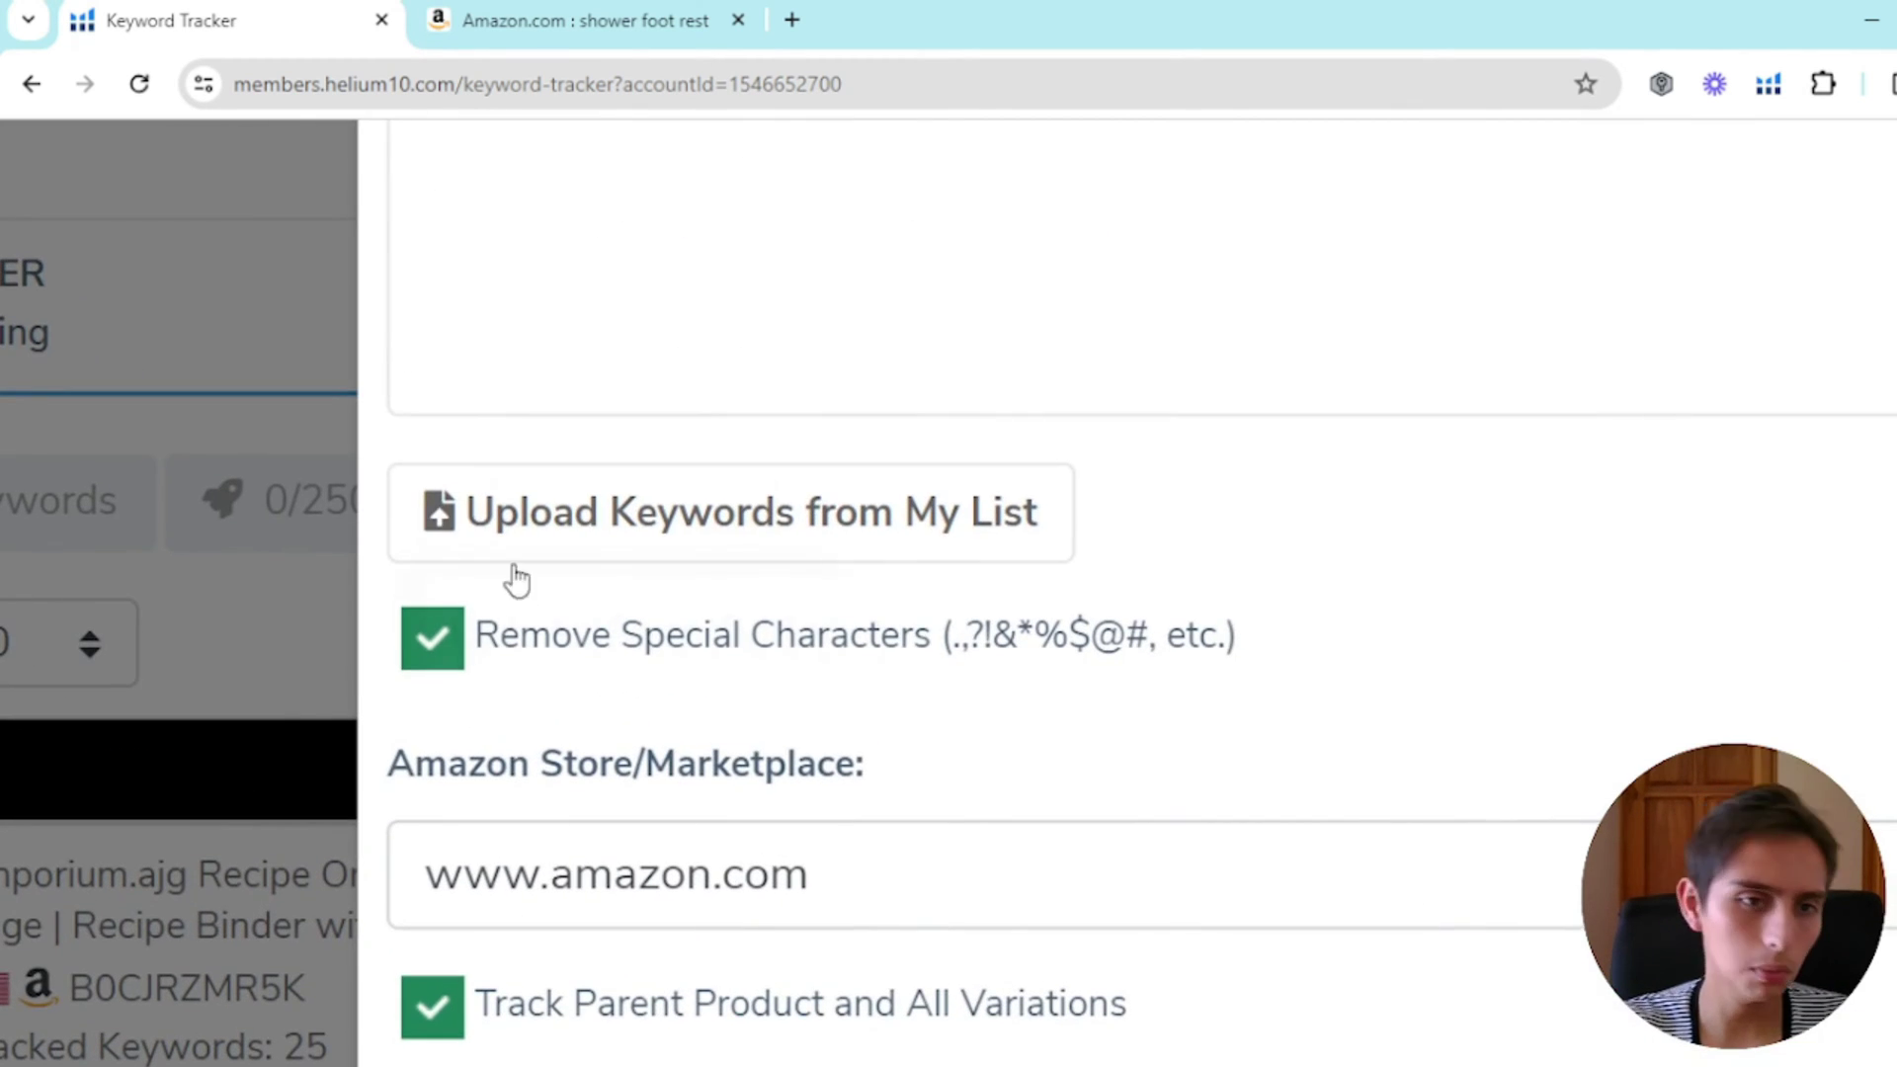
scroll(517, 702, "up", 2)
scroll(555, 557, "down", 1)
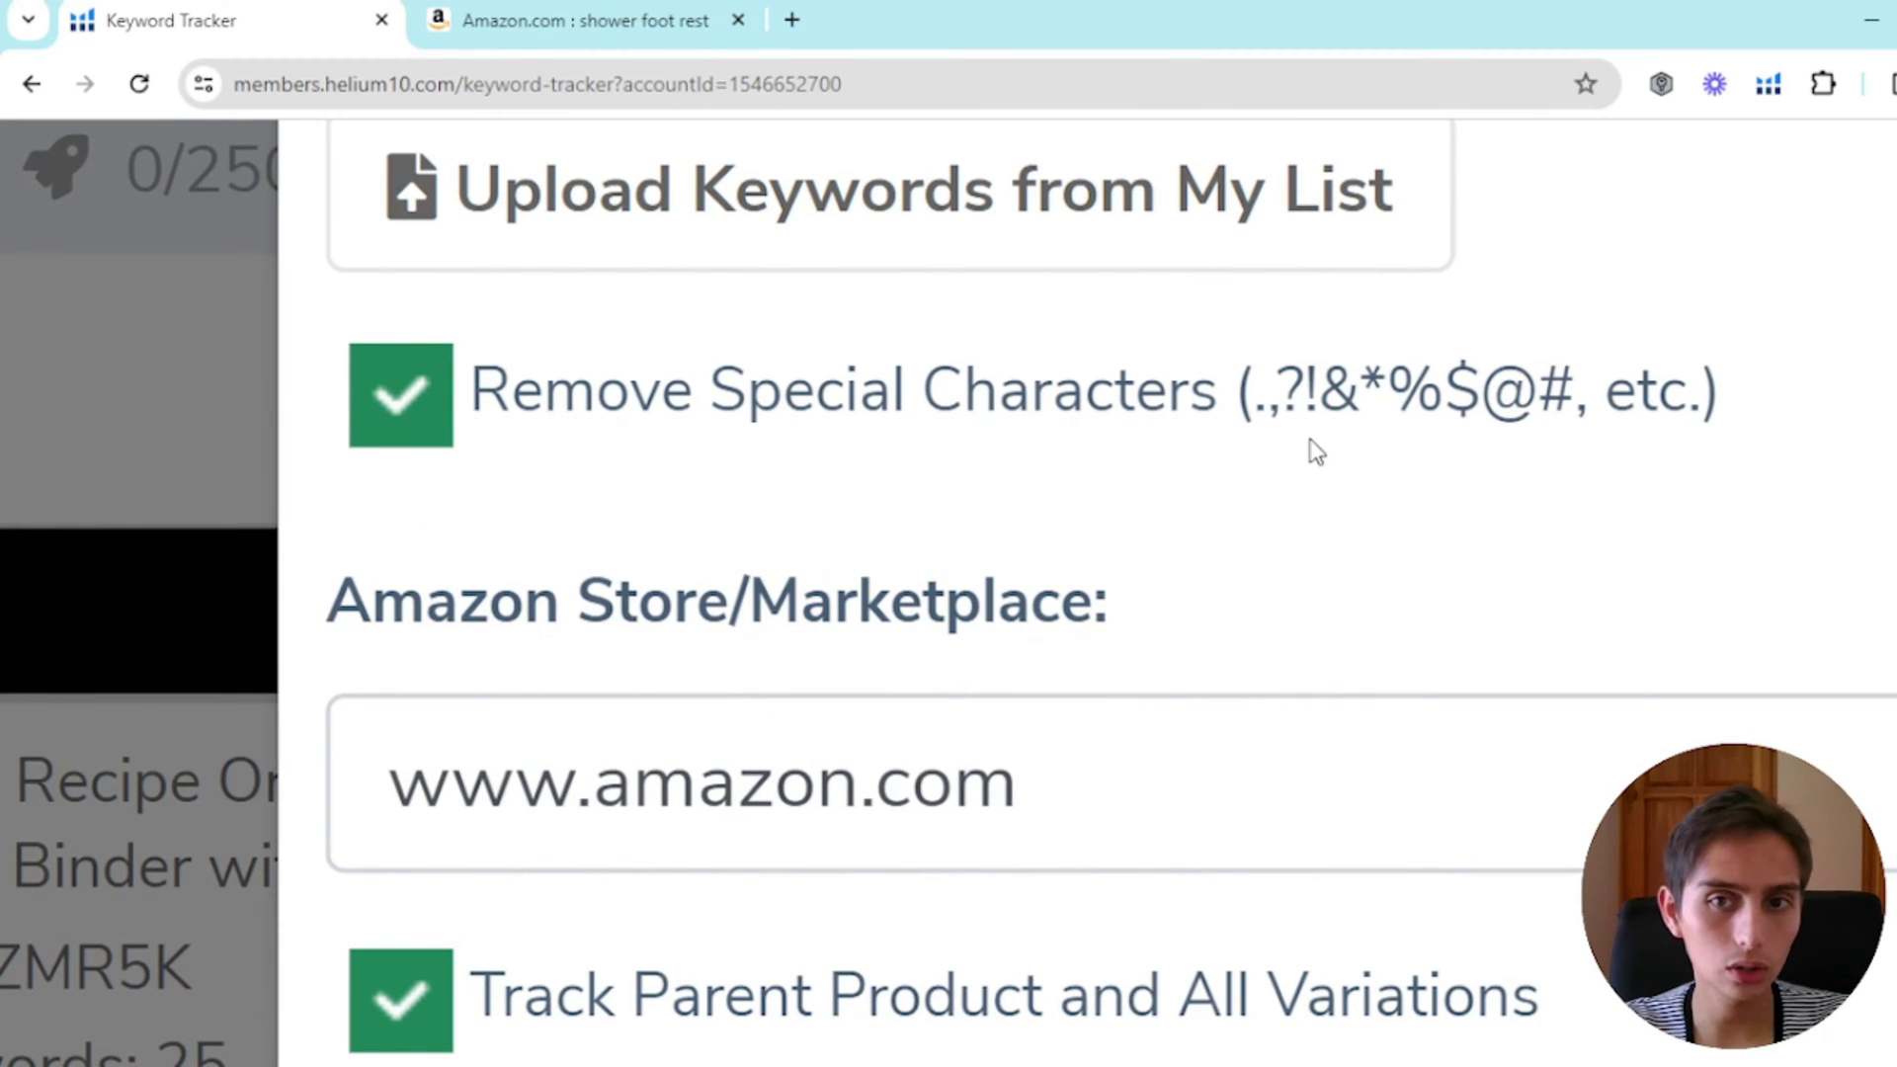
left_click(434, 397)
left_click(439, 401)
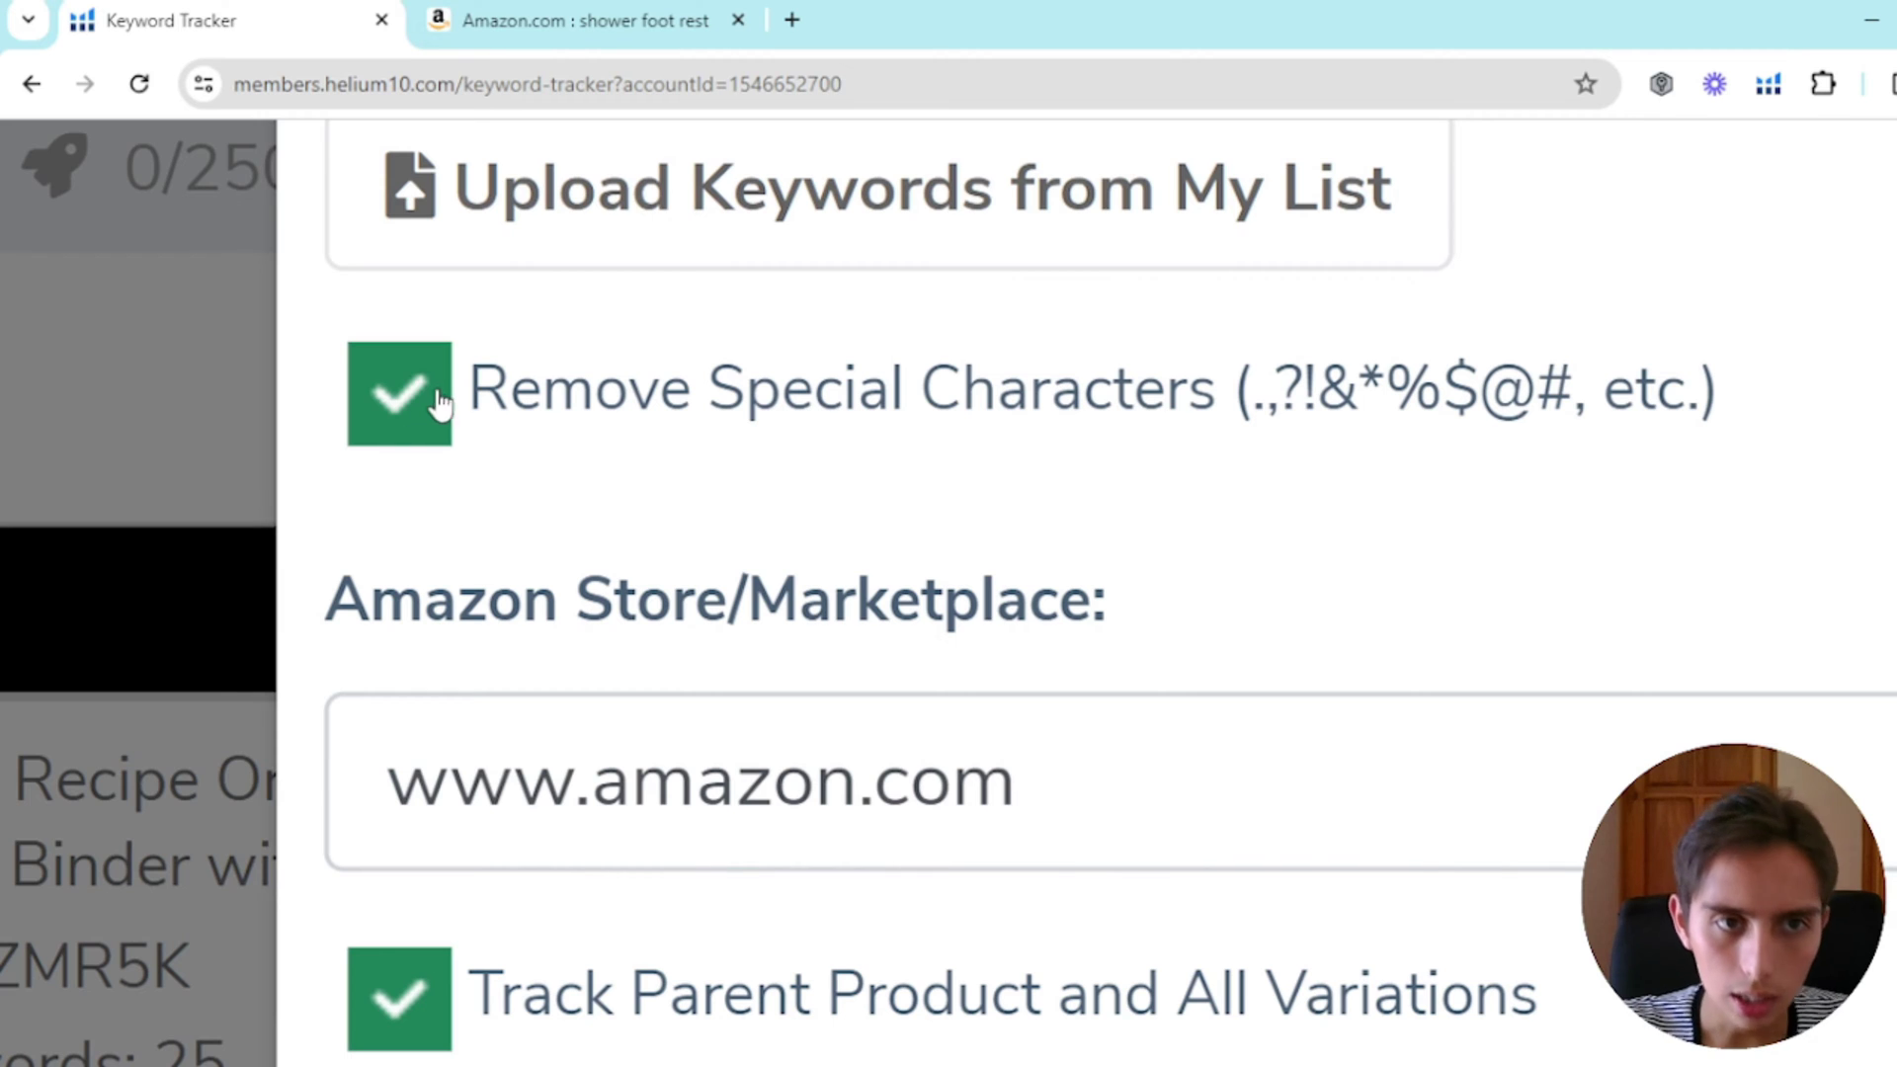
scroll(432, 395, "down", 3)
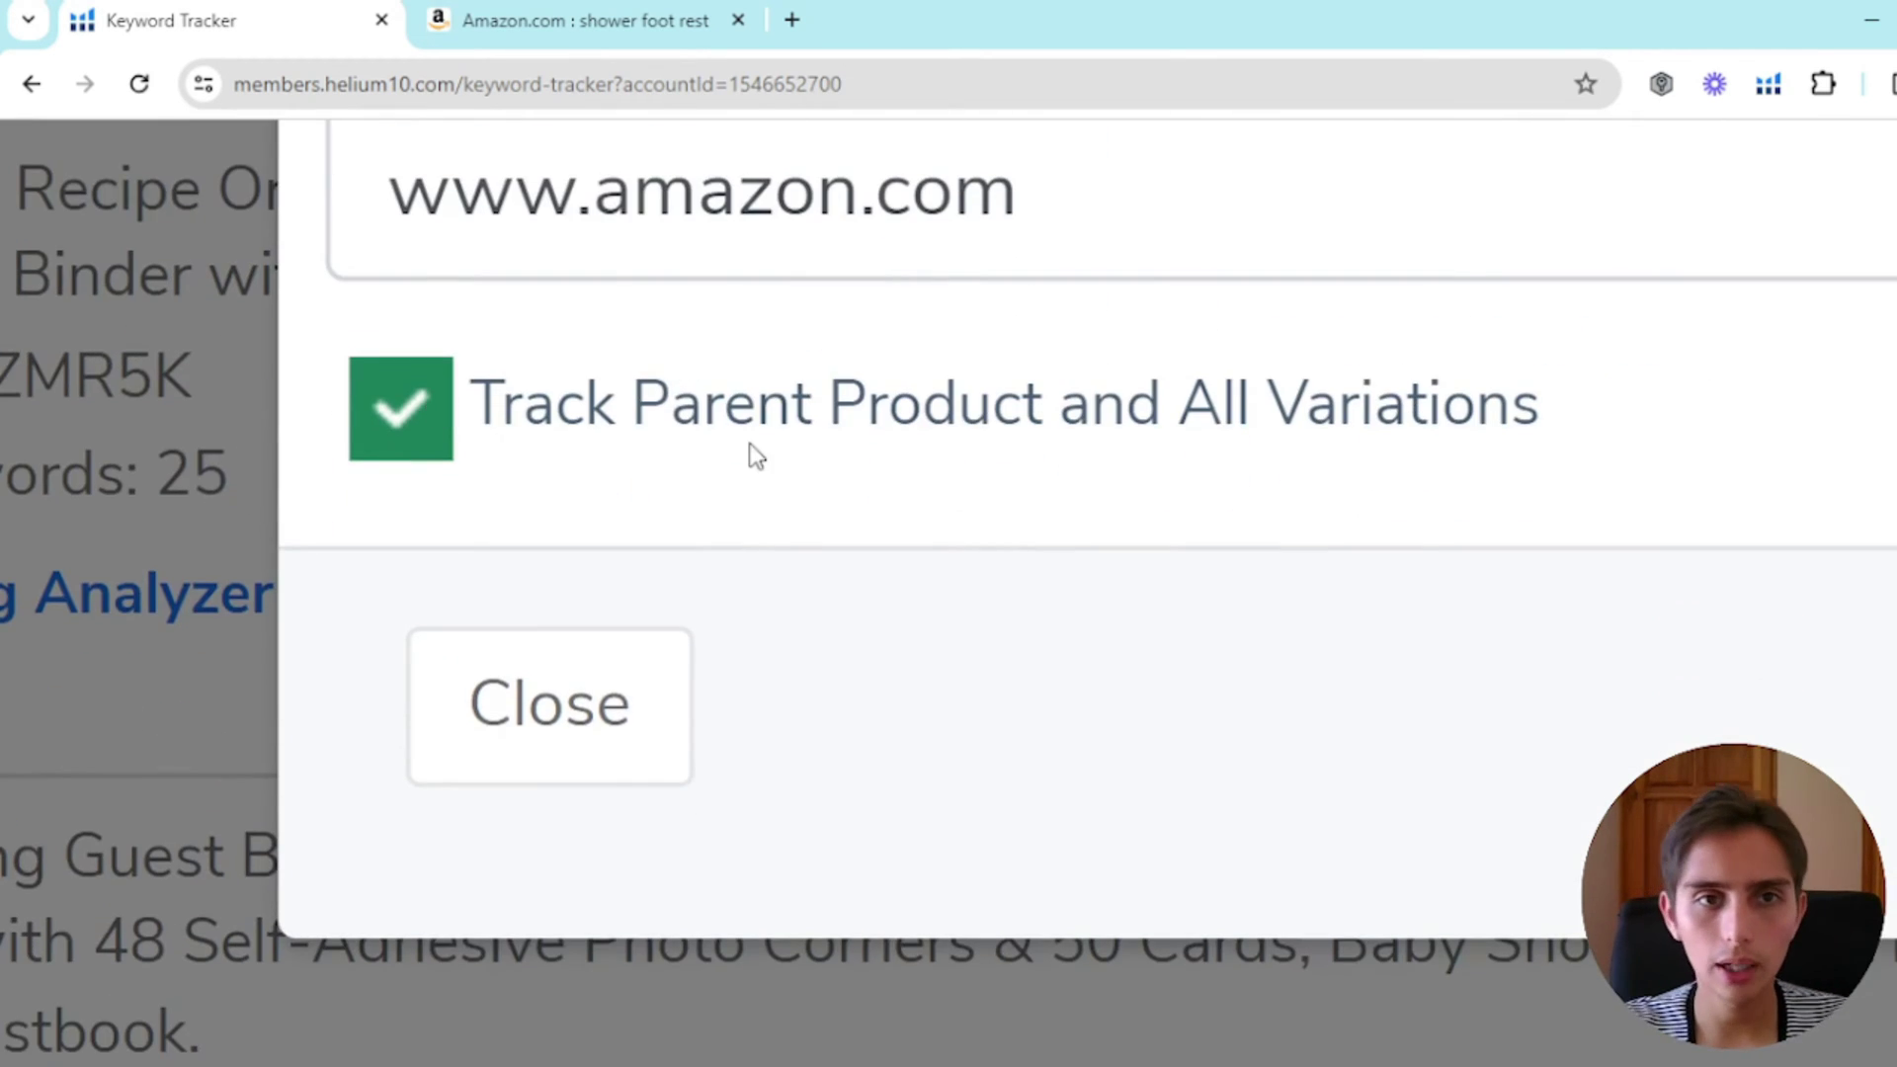
scroll(749, 443, "down", 5)
left_click(659, 792)
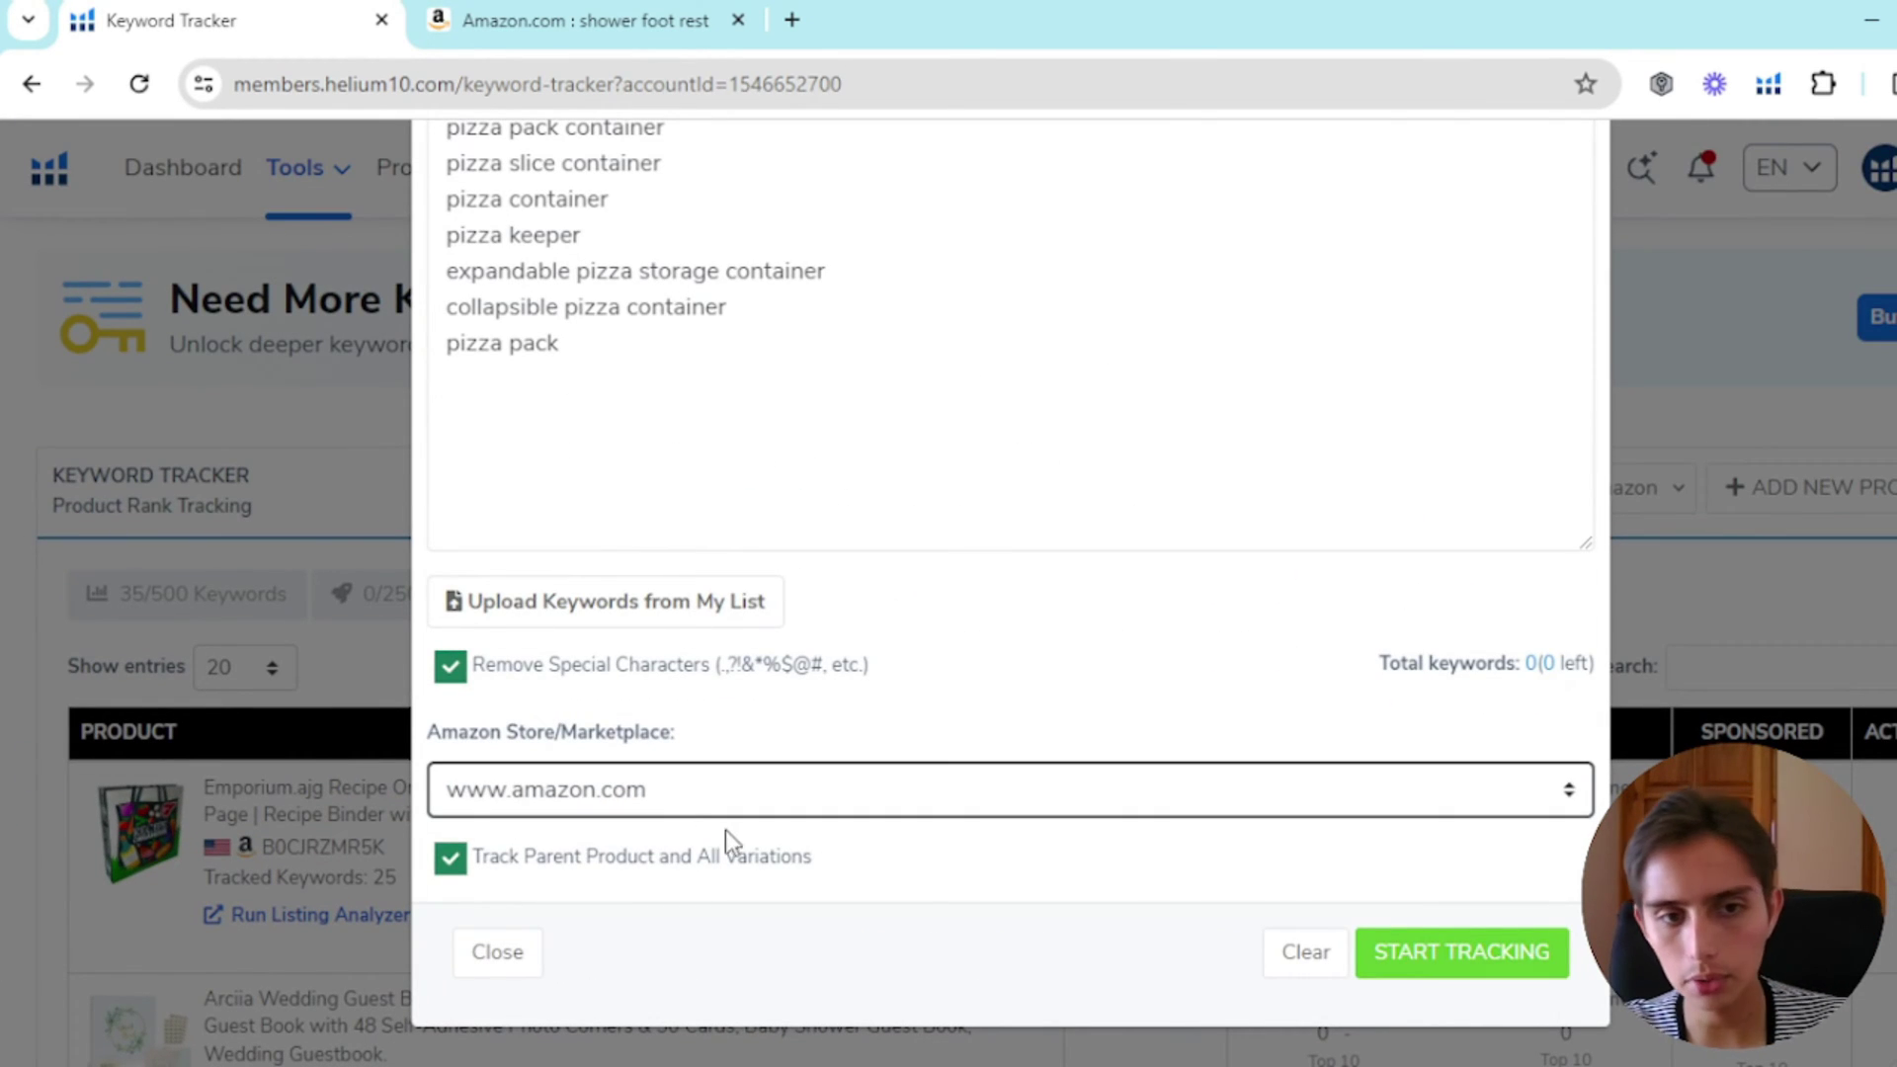
left_click(844, 839)
left_click(689, 768)
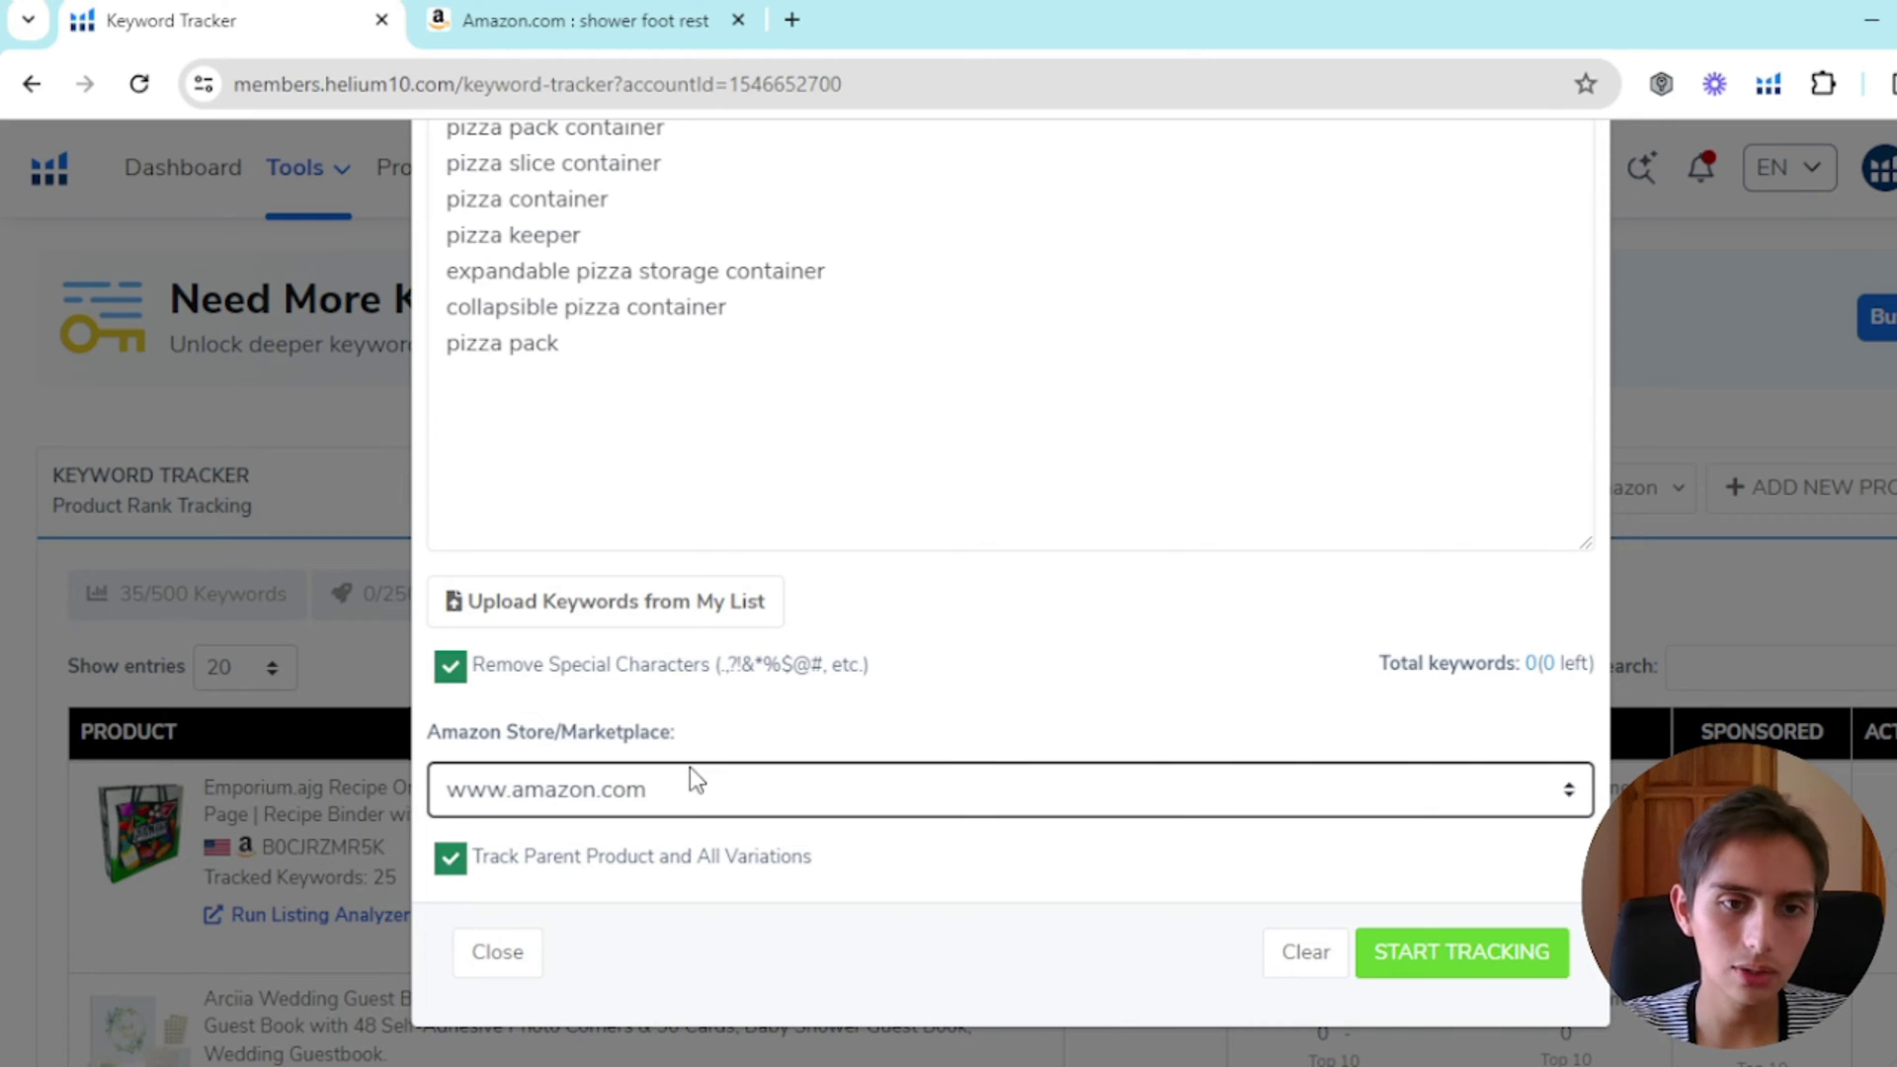
left_click(931, 841)
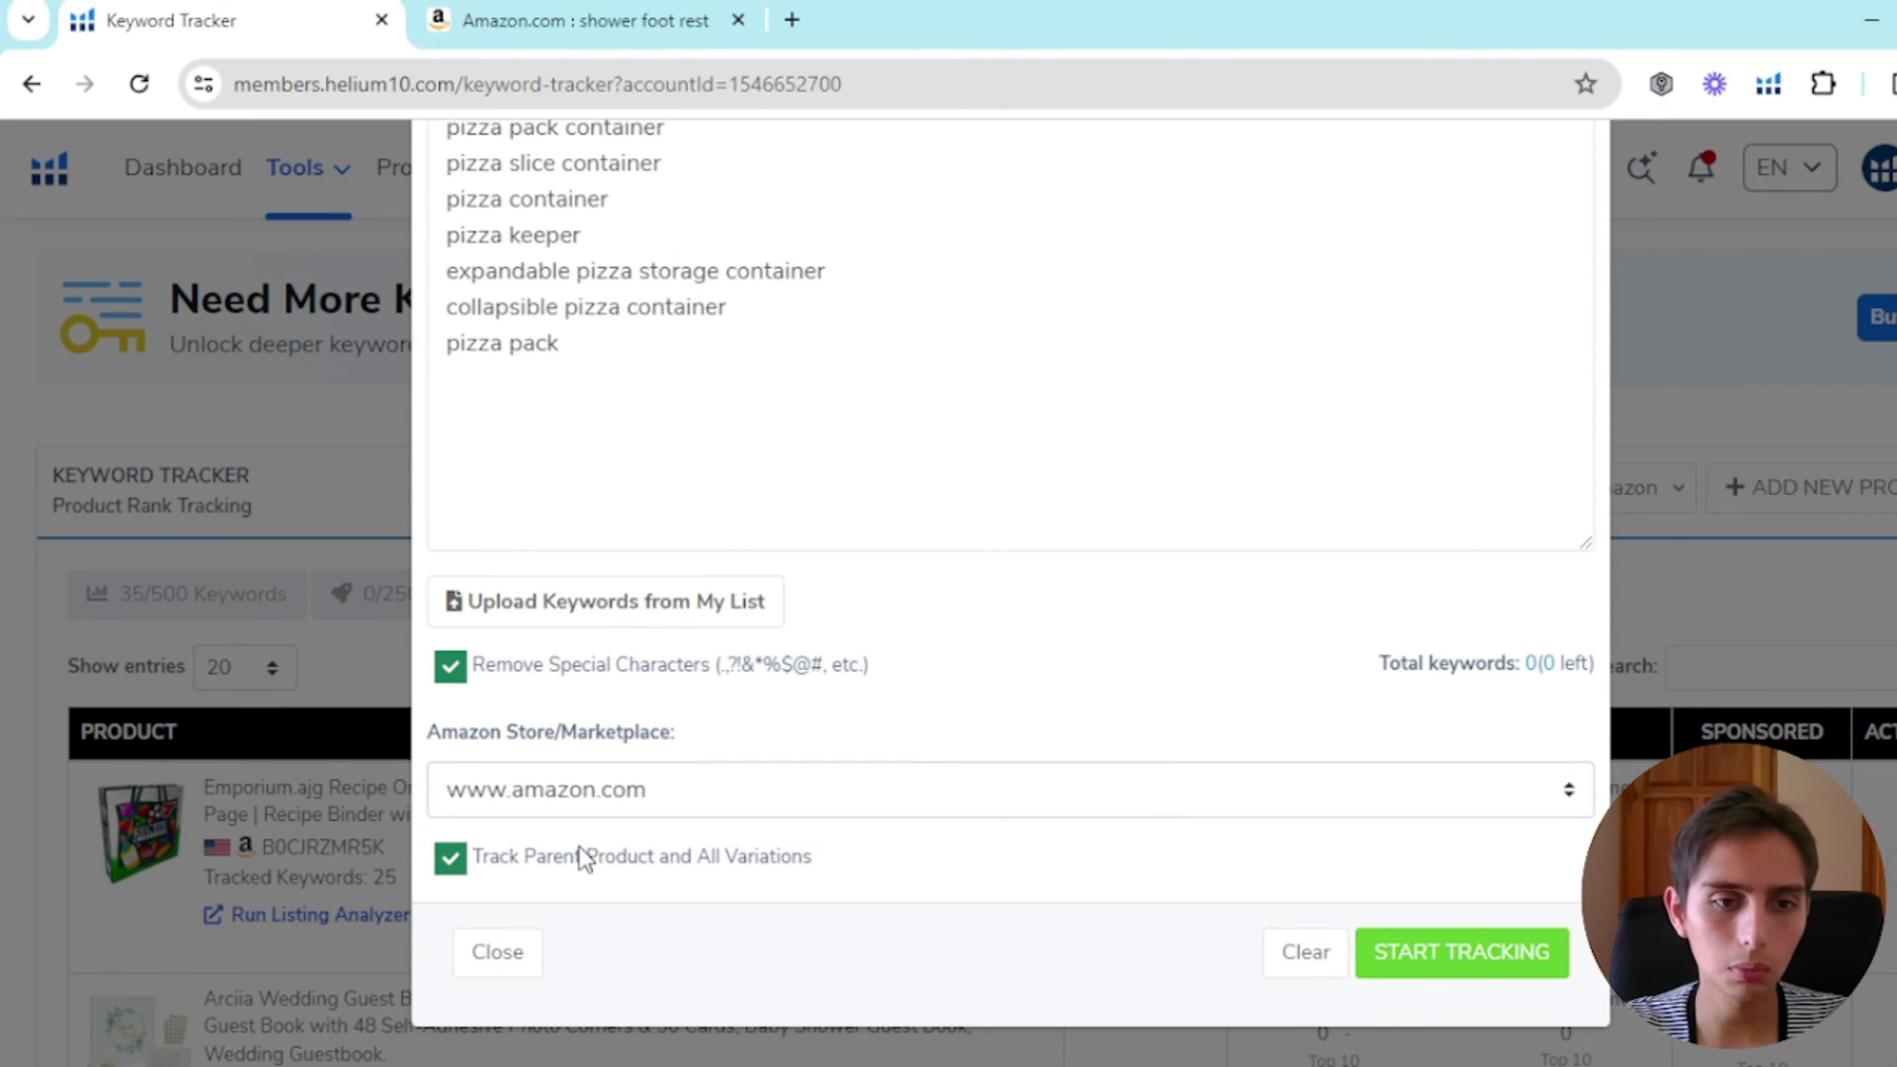
Step: Start tracking the nine listed keywords for the pizza storage container product and dismiss the confirmation
scroll(578, 846, "up", 3)
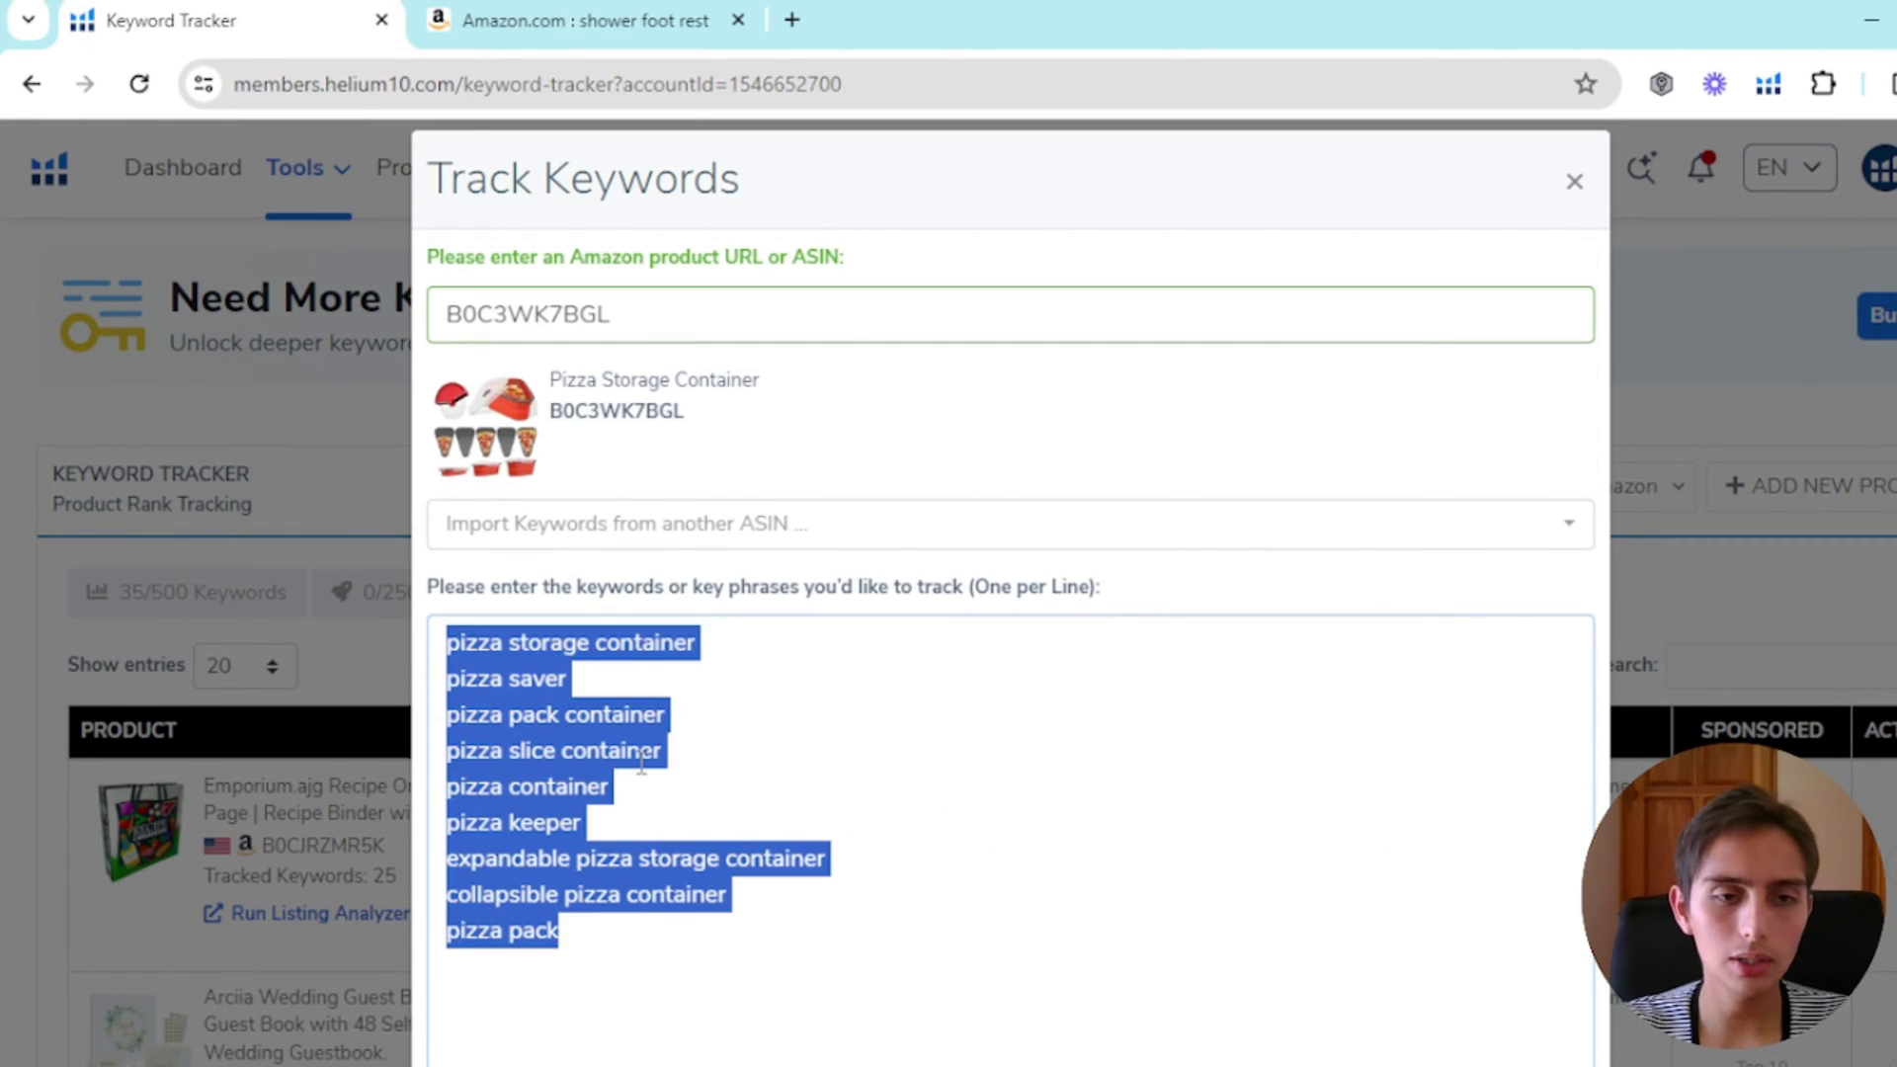
left_click(640, 756)
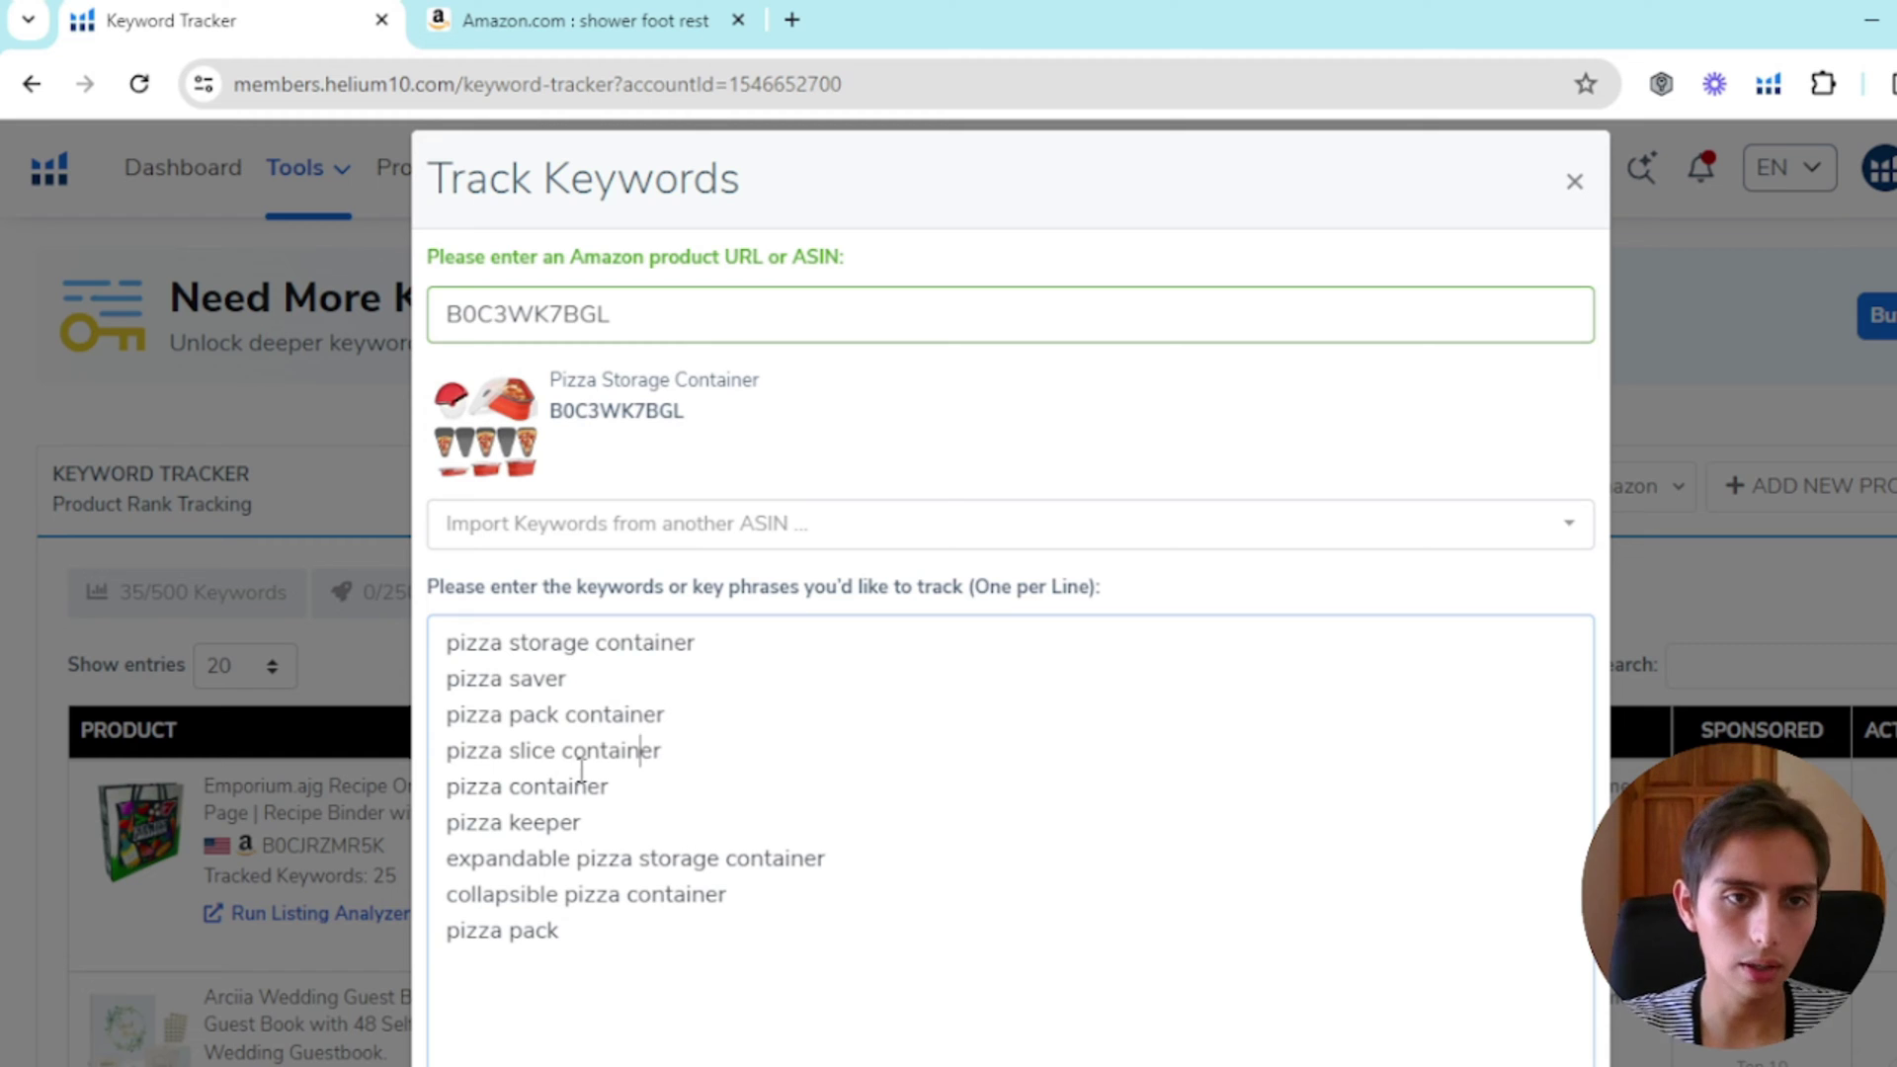
scroll(567, 496, "down", 5)
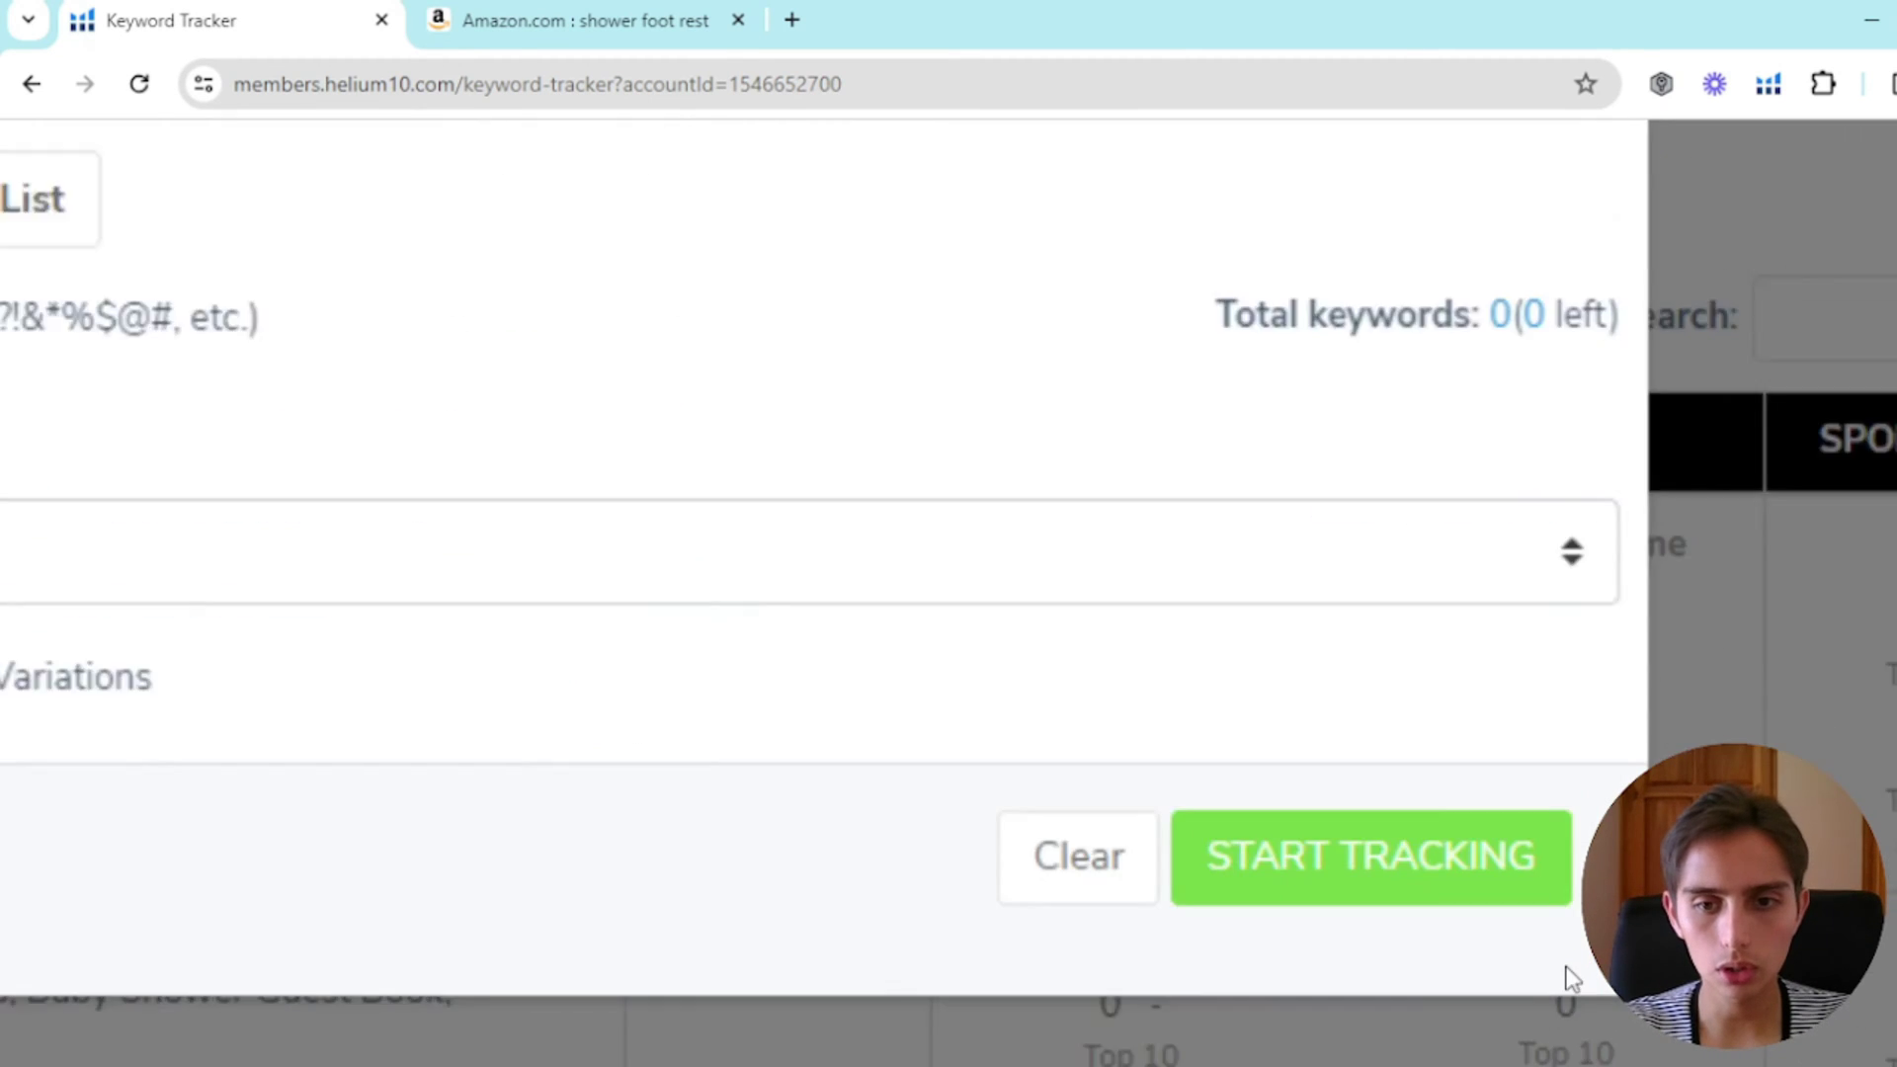
left_click(1517, 895)
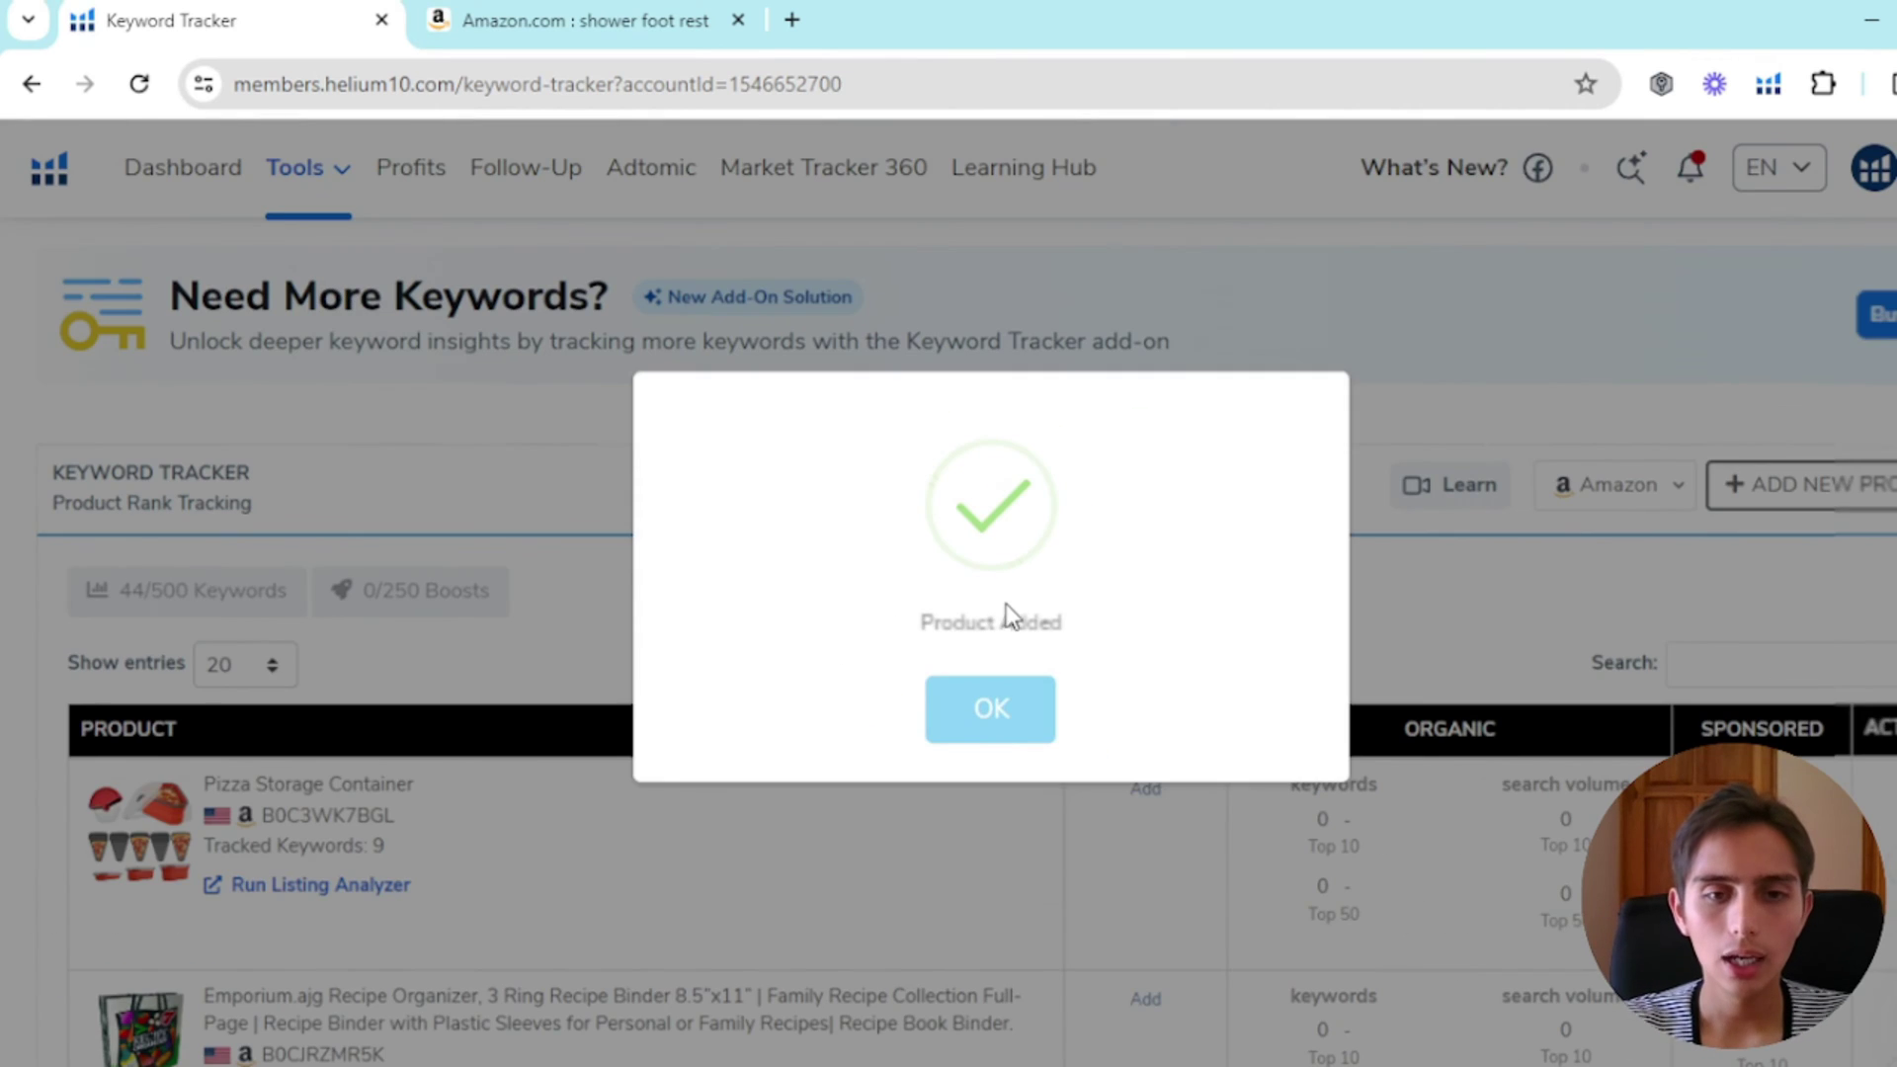
left_click(991, 709)
Step: Expand the Pizza Storage Container product to view its tracked keywords, and collapse it again
scroll(5, 767, "down", 5)
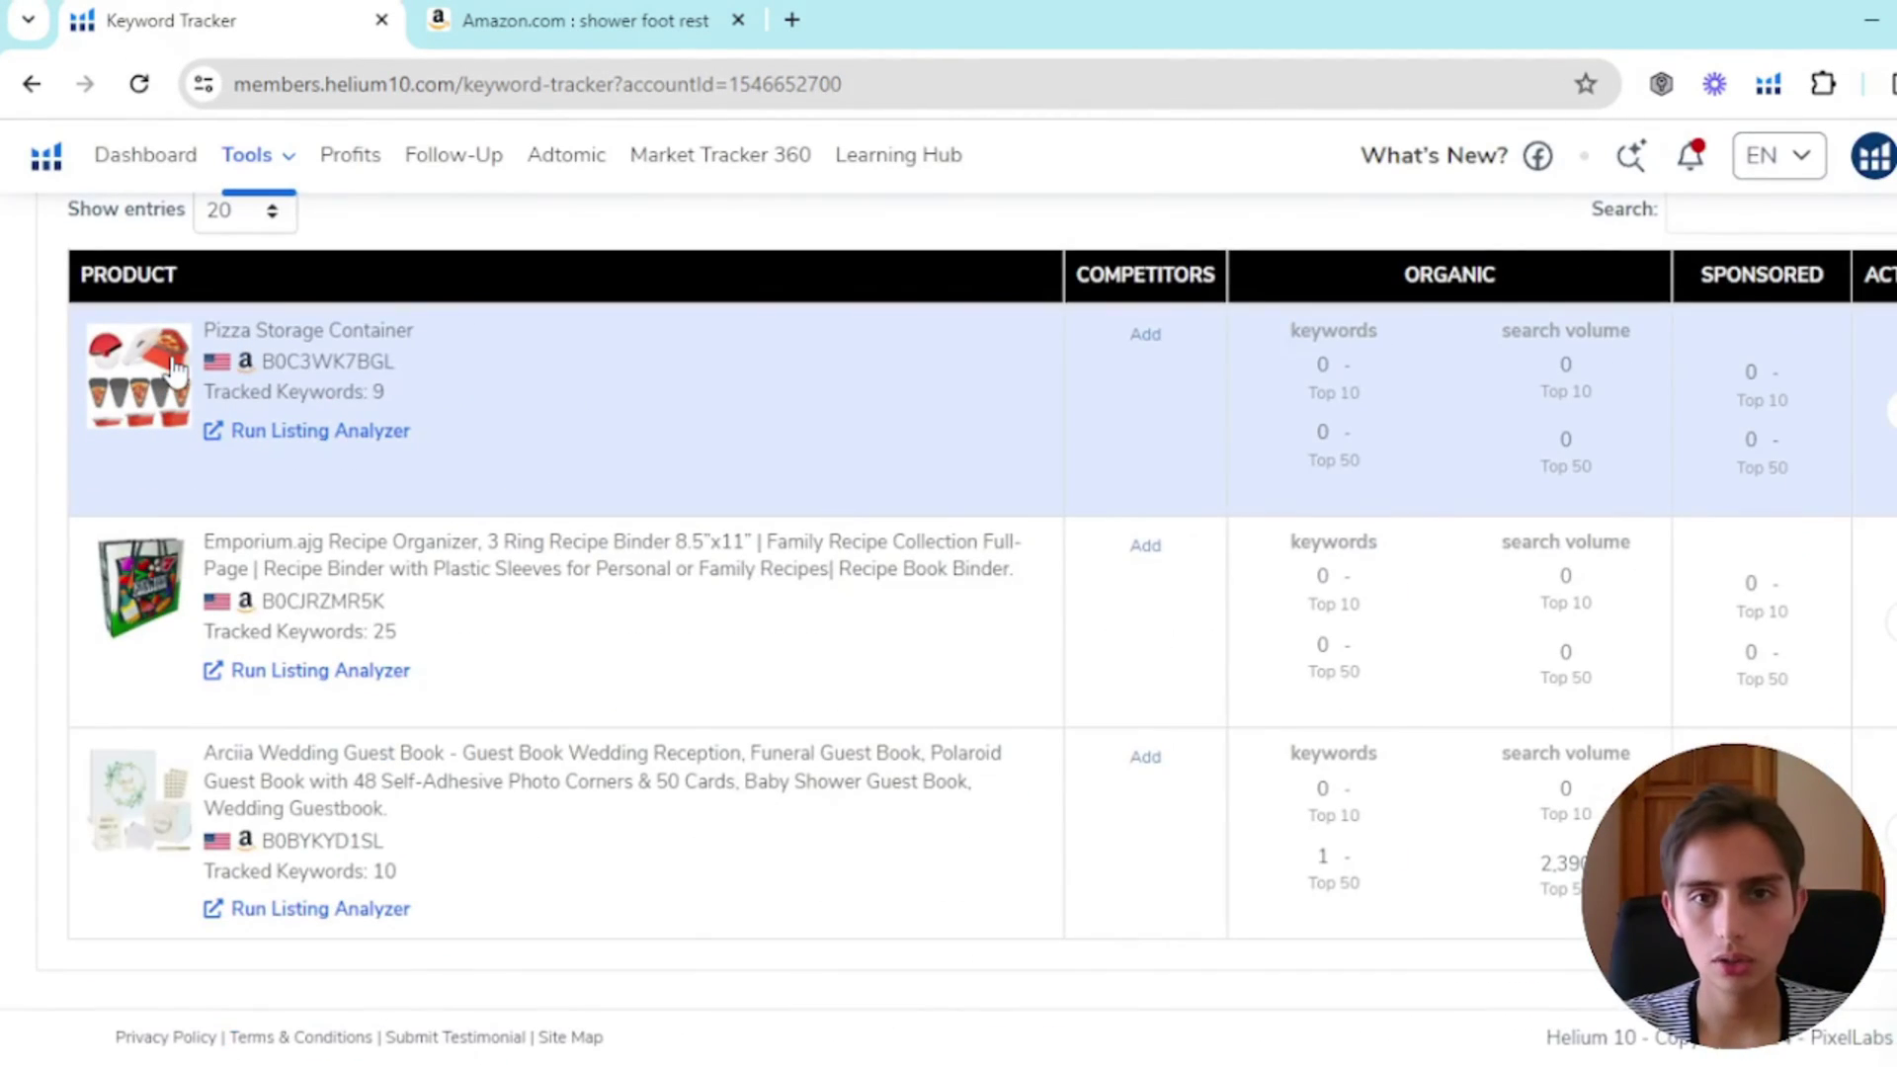
scroll(830, 406, "up", 1)
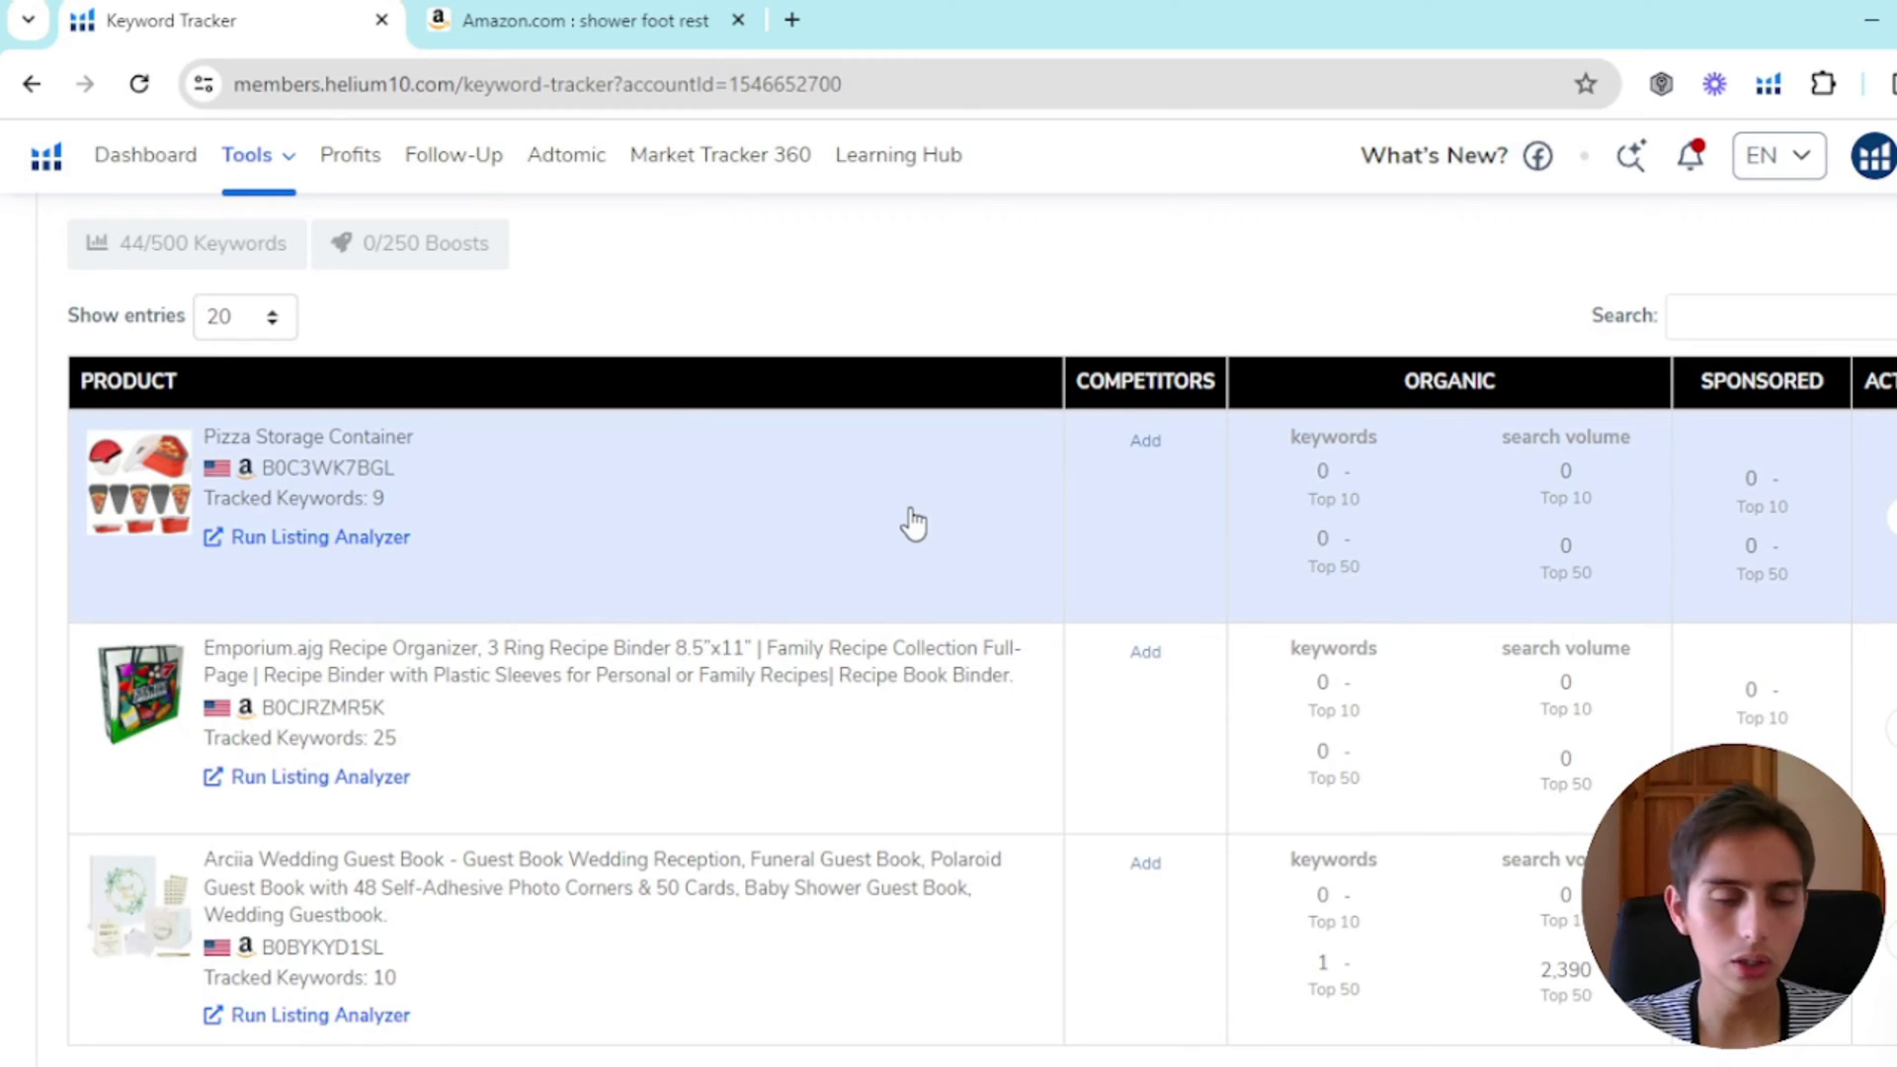
left_click(911, 526)
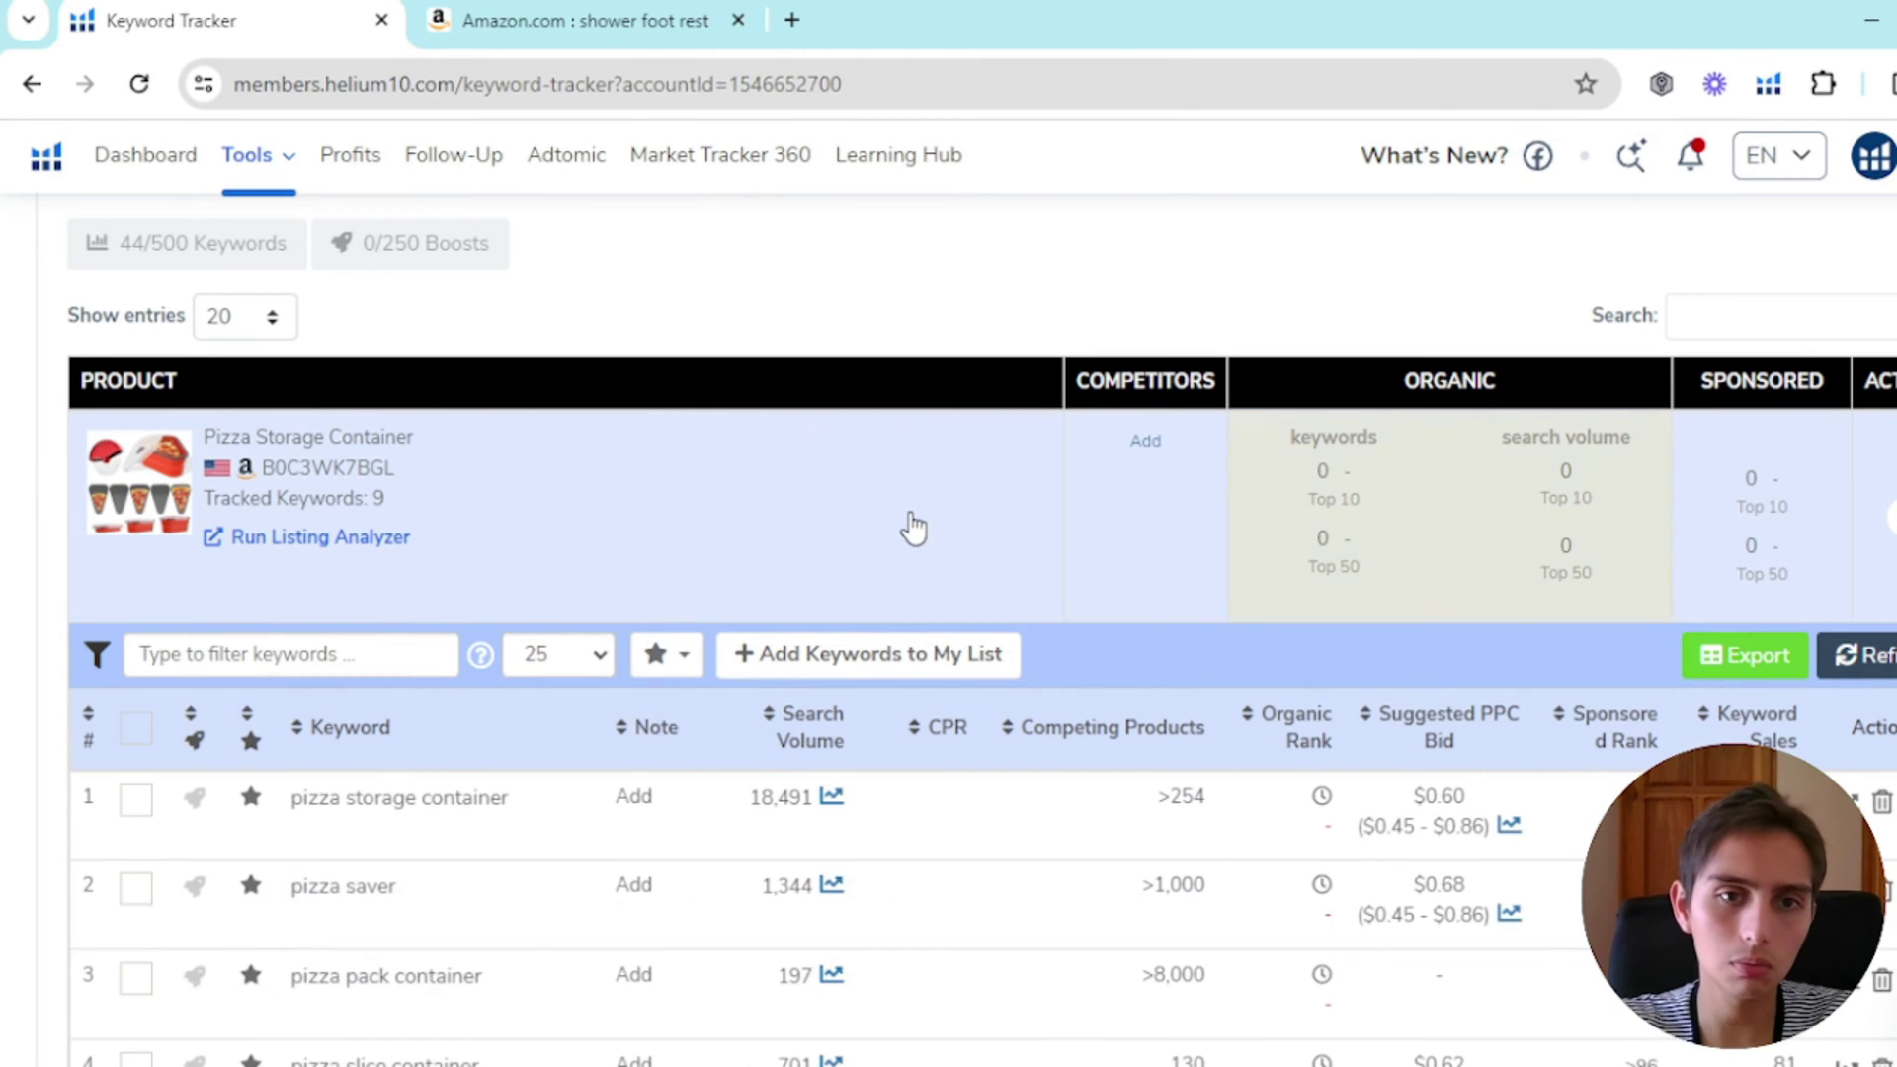
left_click(911, 526)
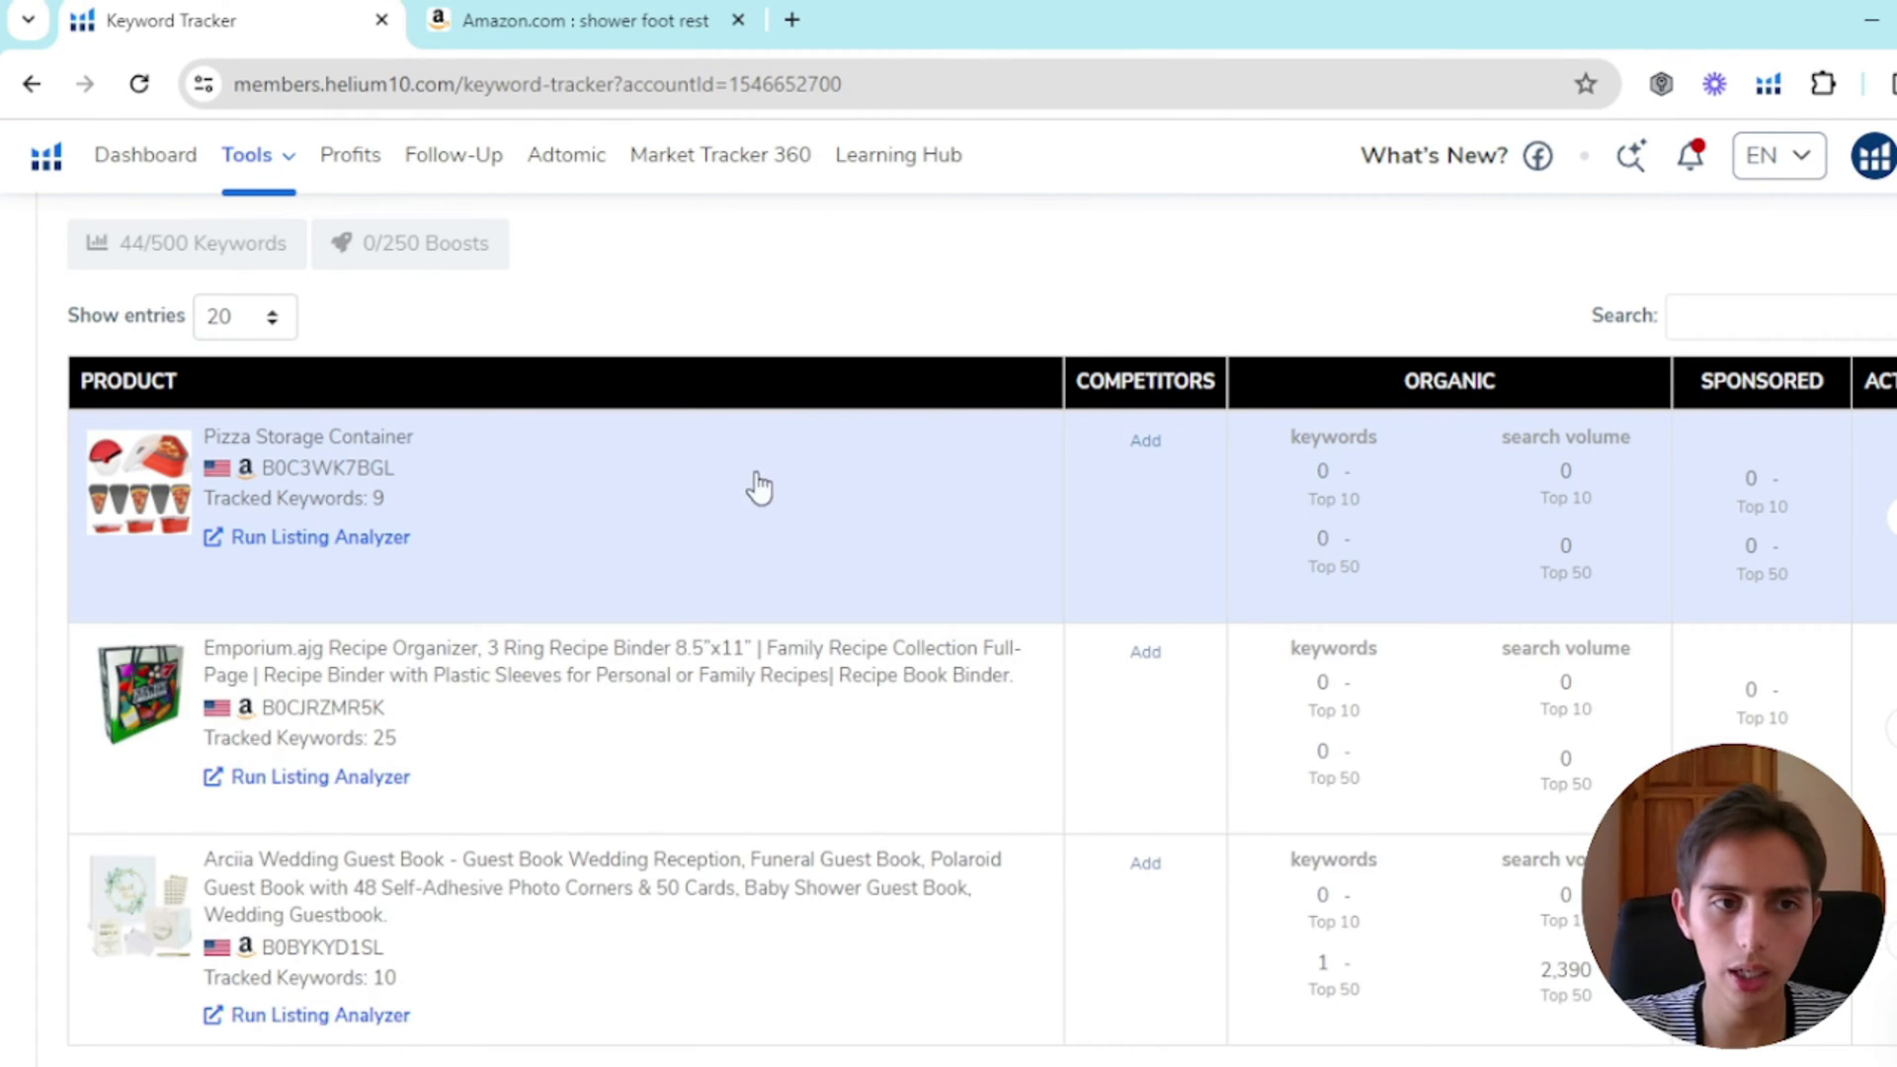
Step: Look through the tracked keywords of the recipe organizer binder product and collapse its list
left_click(686, 618)
left_click(870, 664)
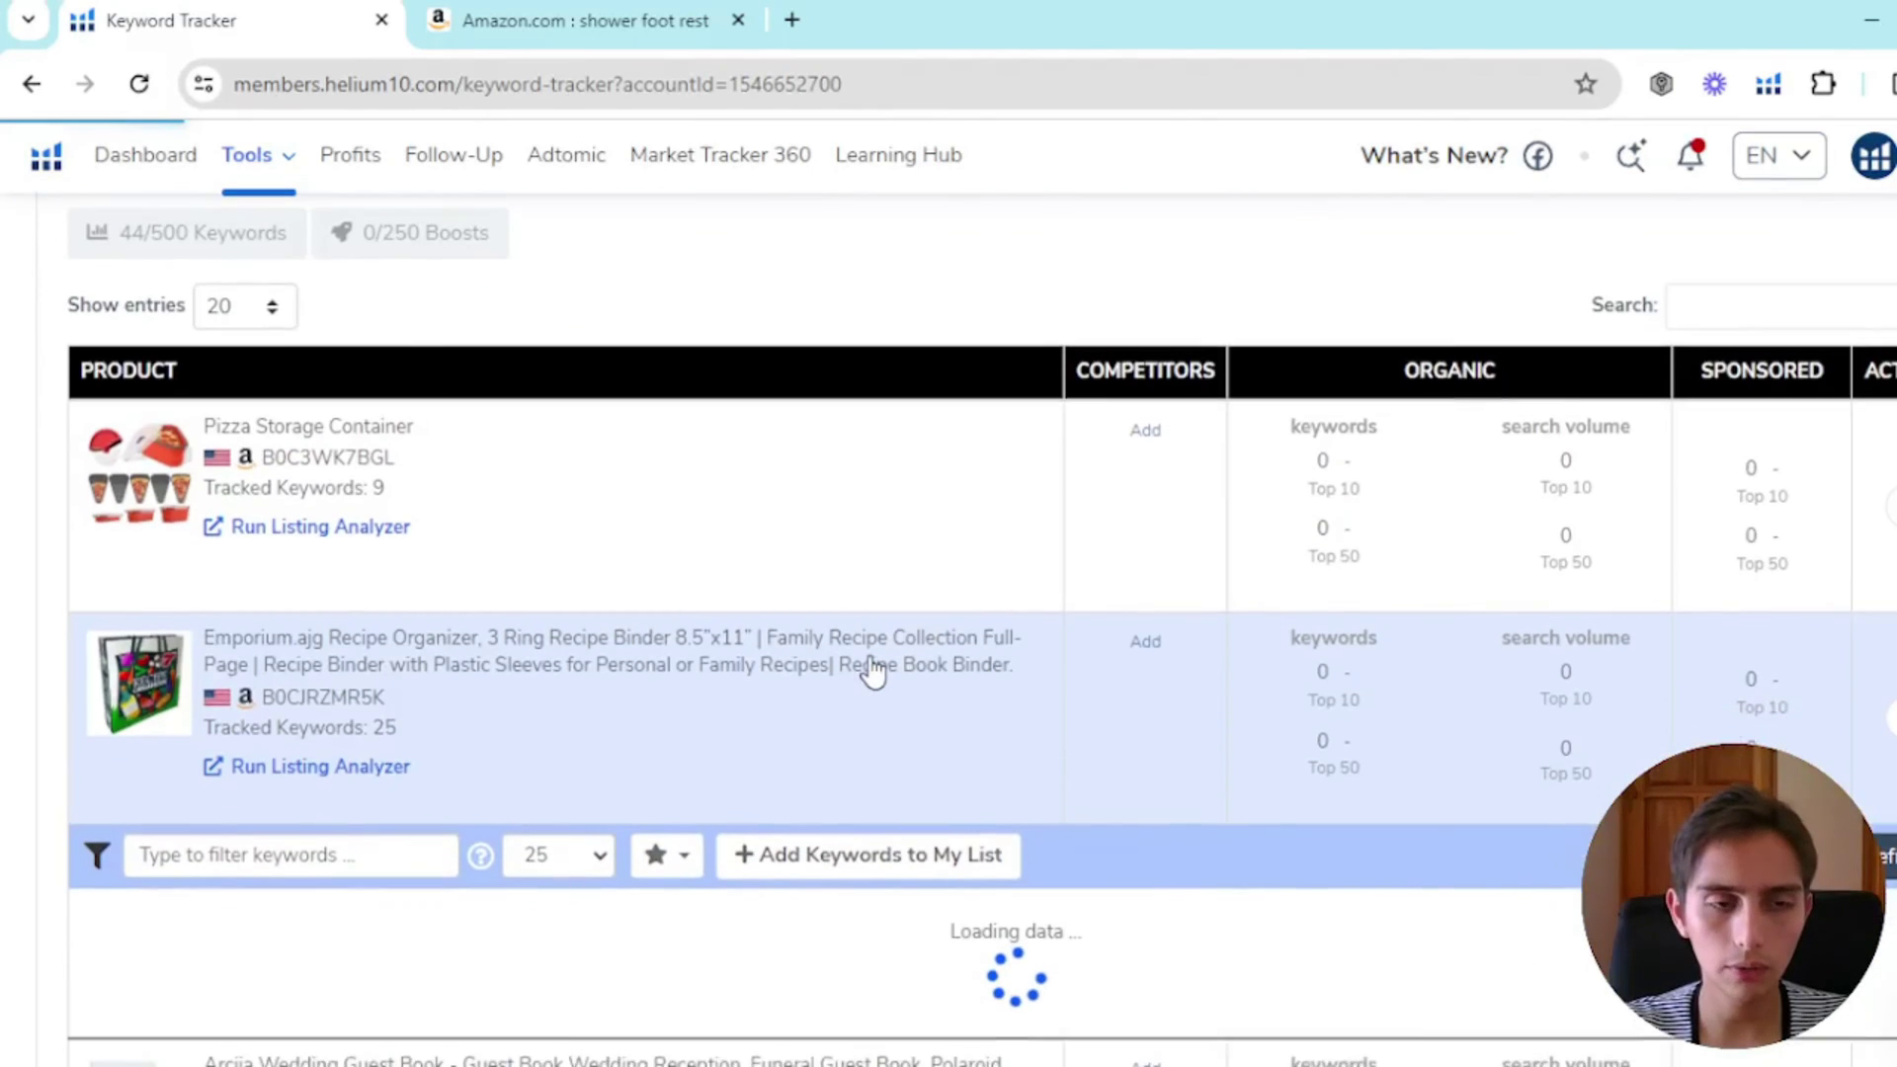
scroll(872, 672, "down", 6)
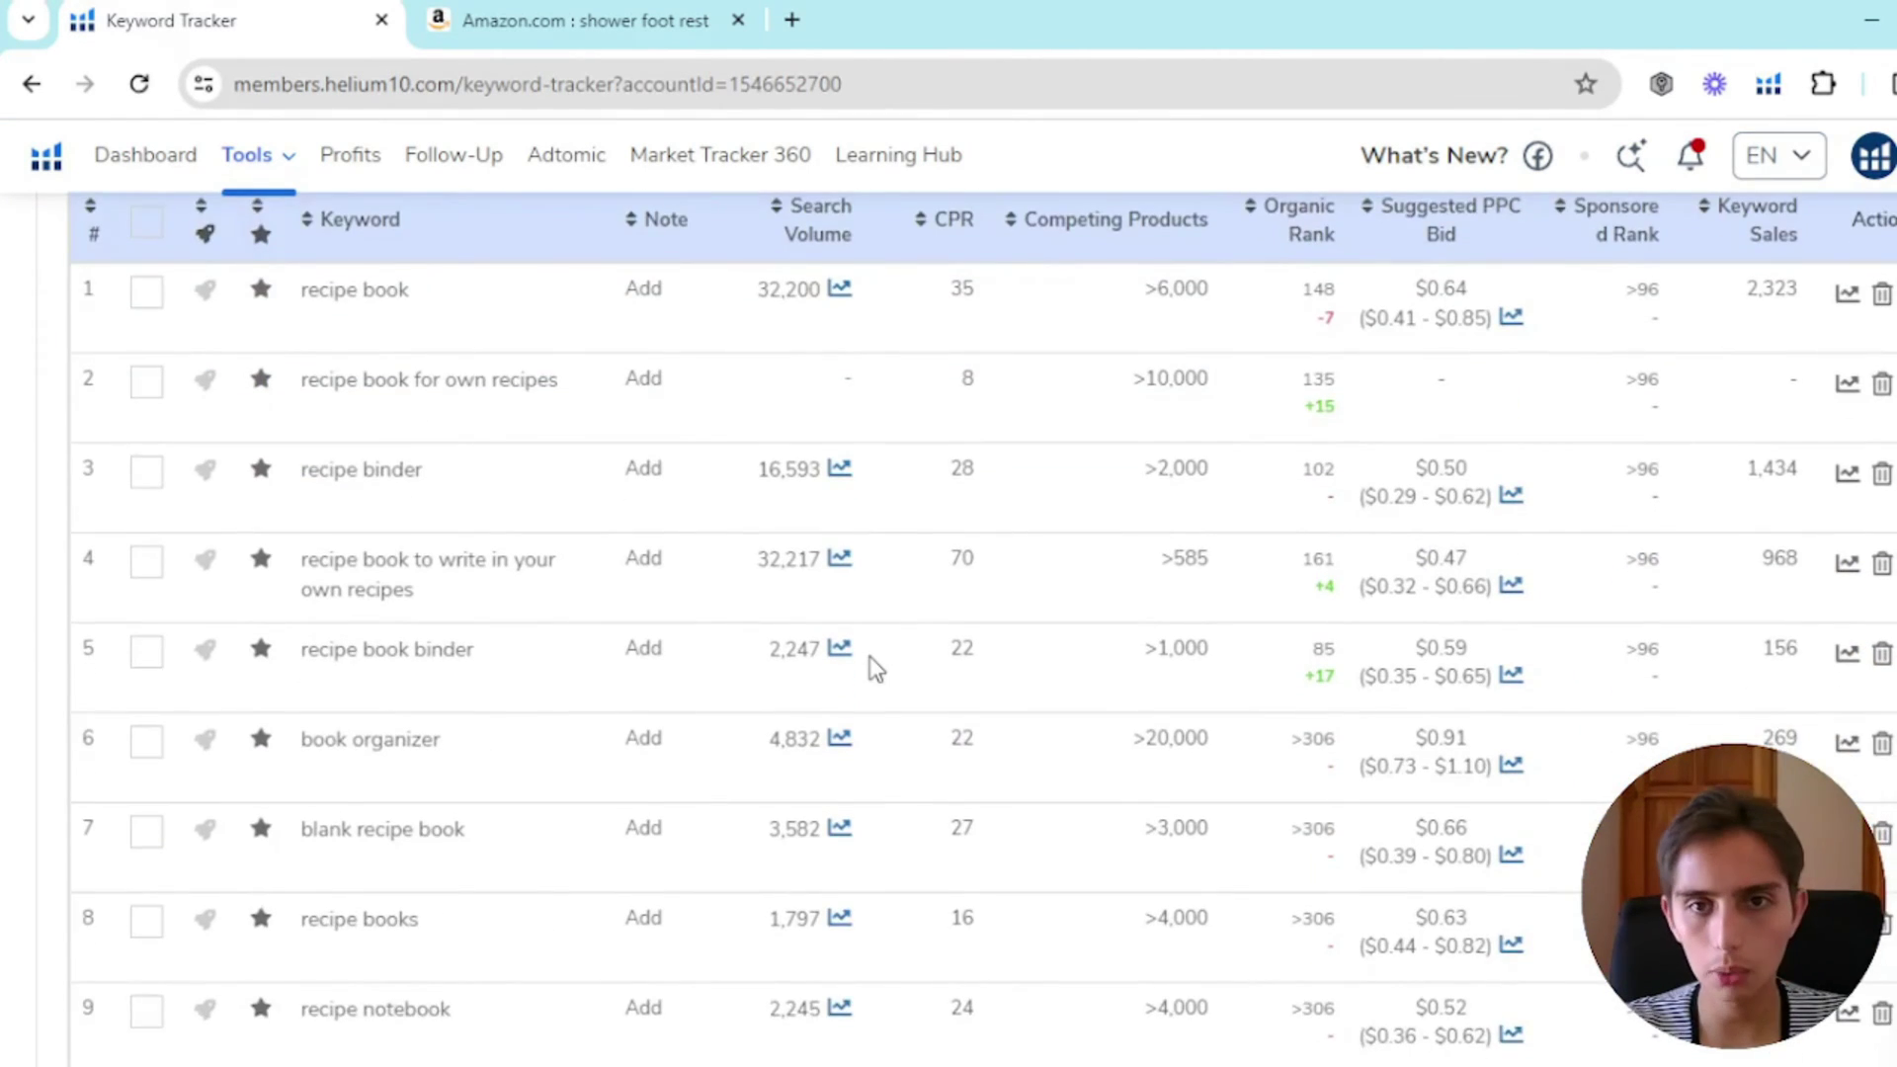
scroll(872, 672, "up", 1)
scroll(840, 632, "up", 5)
left_click(804, 605)
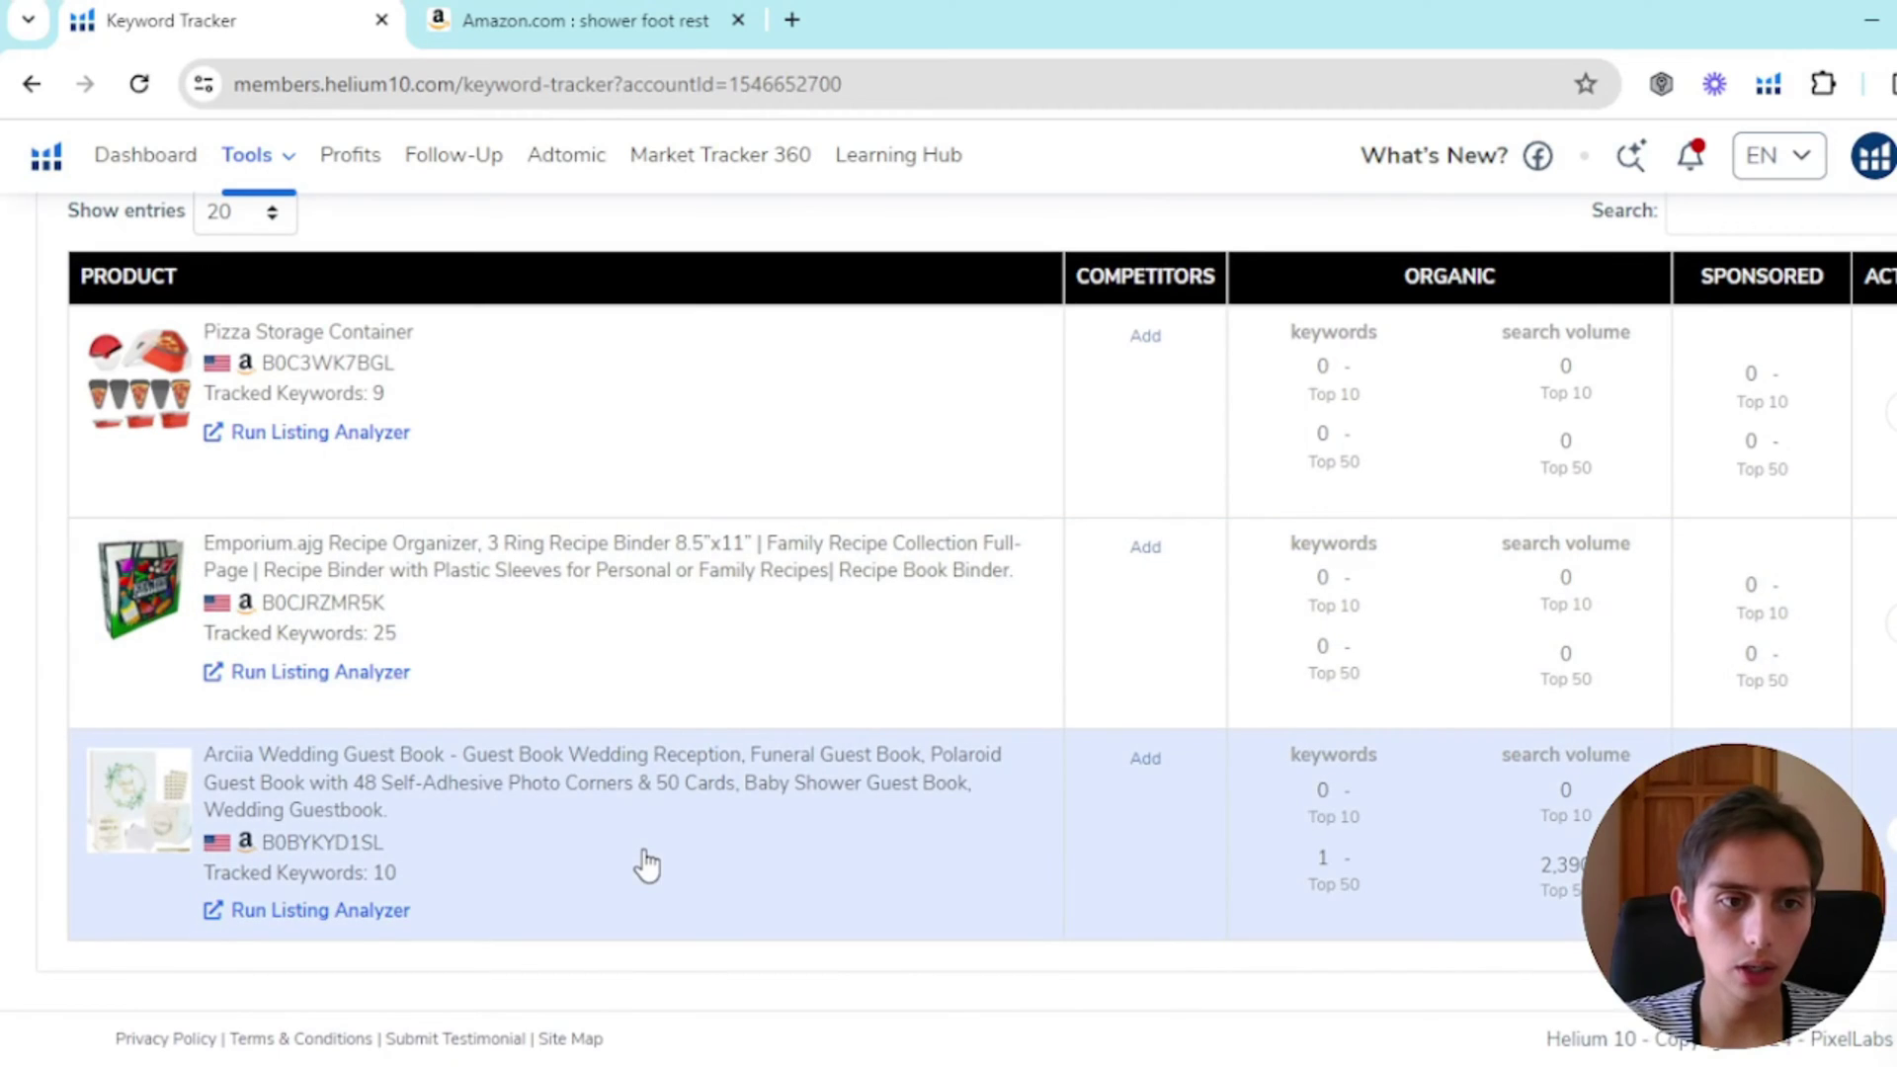
Step: Look through the tracked keywords of the wedding guest book product and collapse its list
left_click(649, 825)
scroll(833, 720, "down", 10)
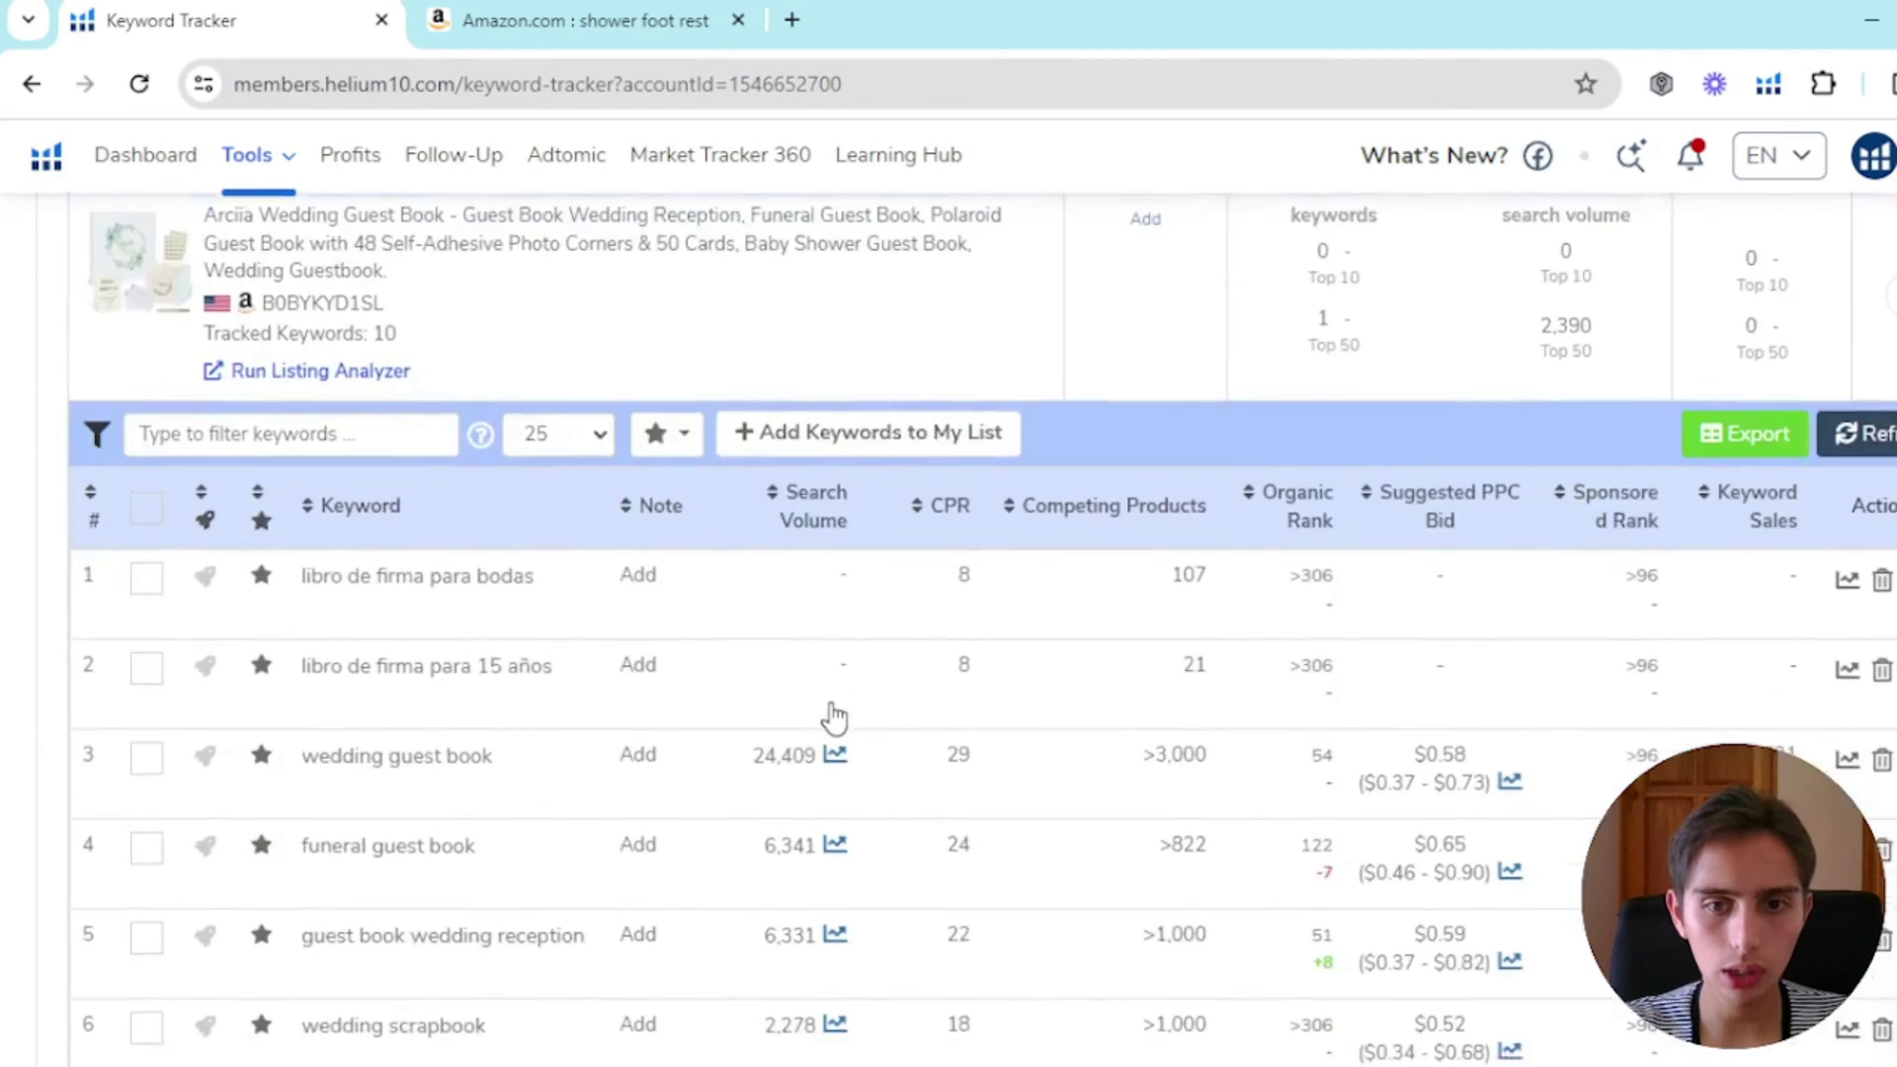
scroll(834, 719, "down", 1)
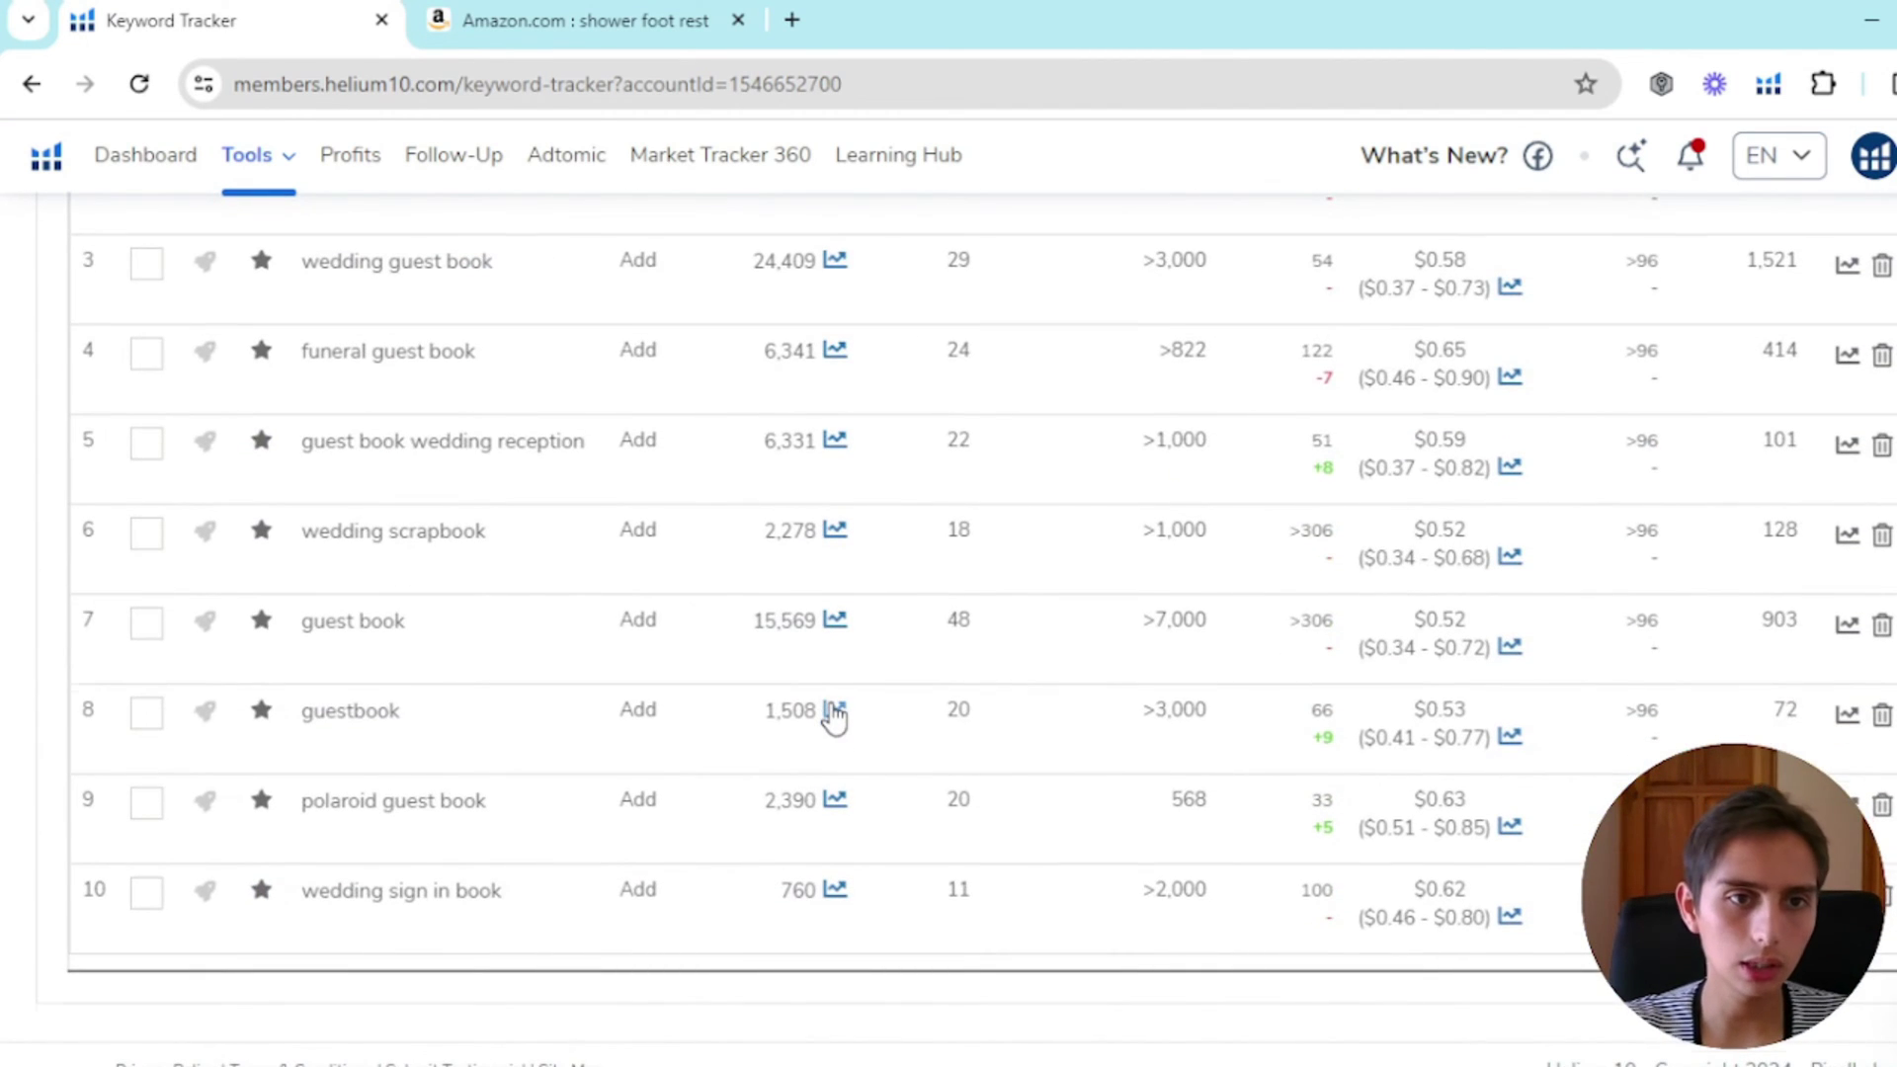
scroll(834, 715, "up", 10)
left_click(761, 707)
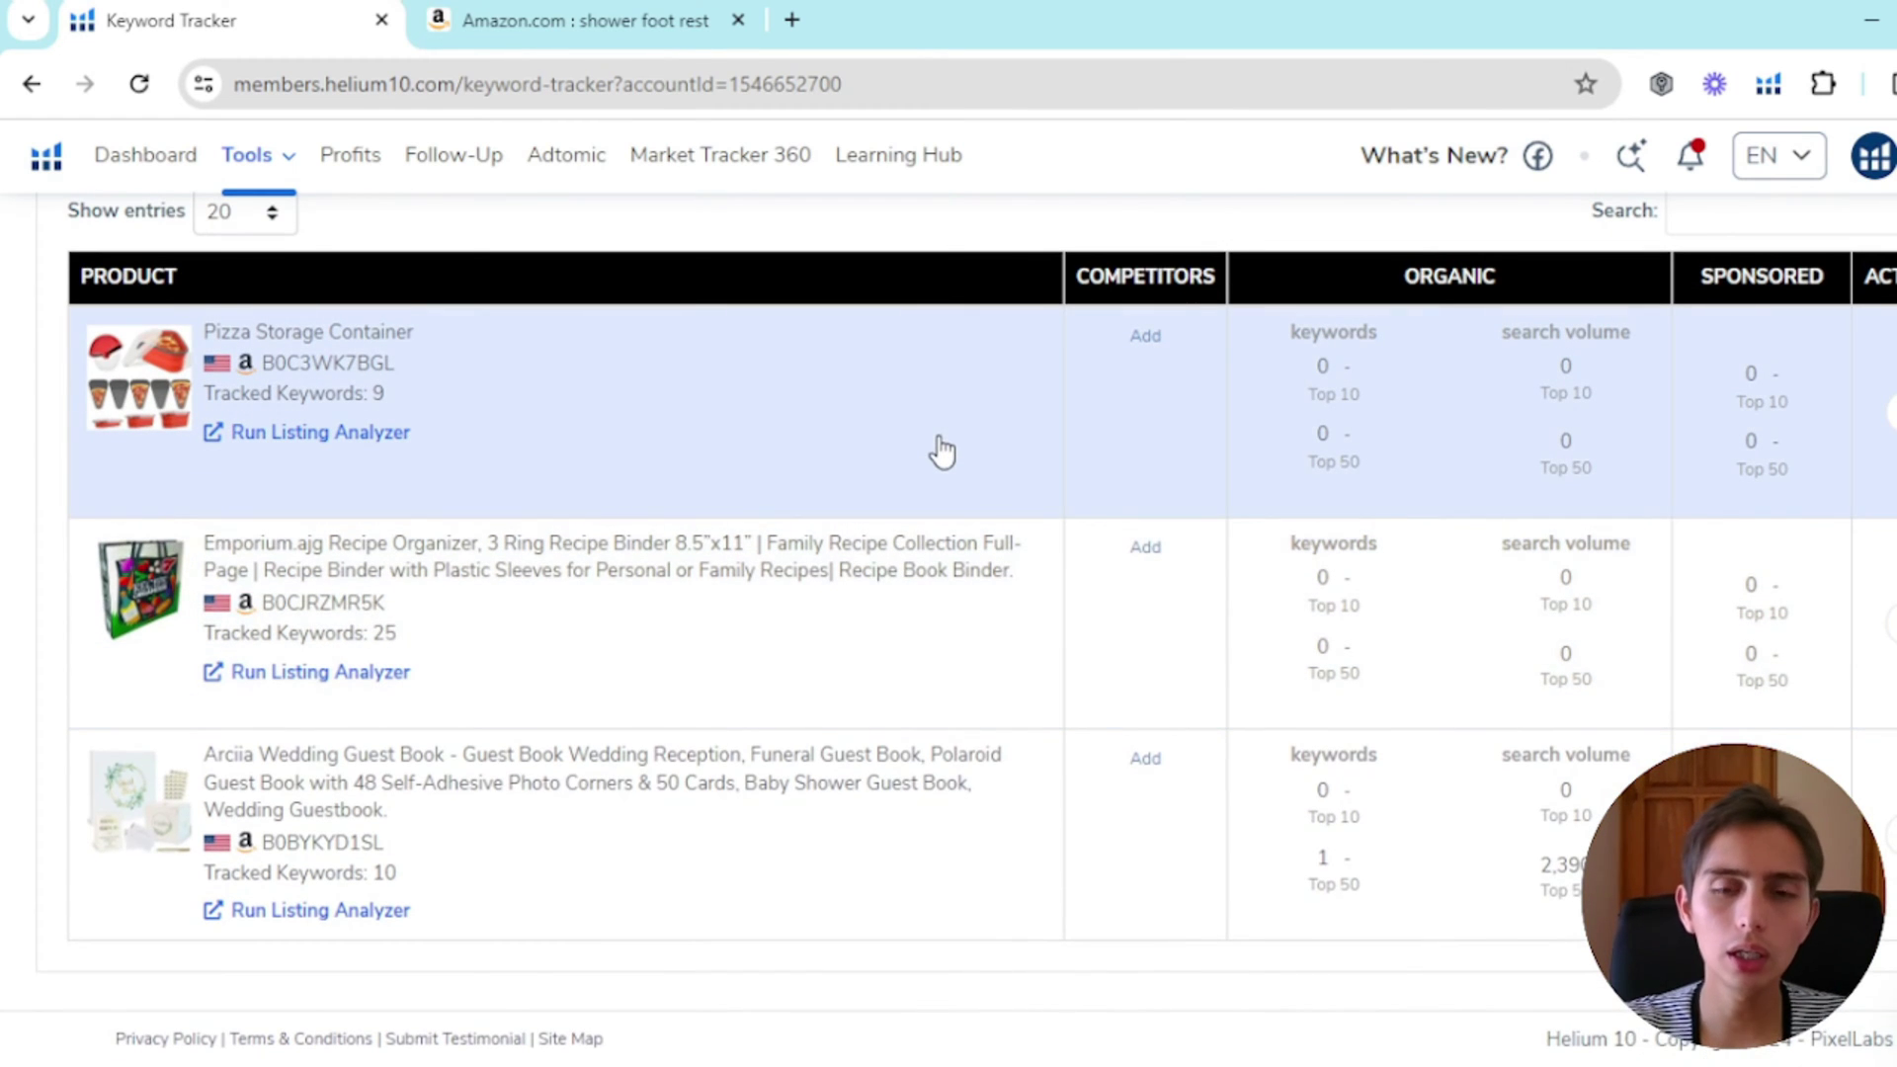
Step: Expand the Pizza Storage Container product's keyword table and inspect its first keyword, "pizza storage container"
left_click(942, 452)
scroll(941, 451, "down", 4)
scroll(1245, 440, "up", 3)
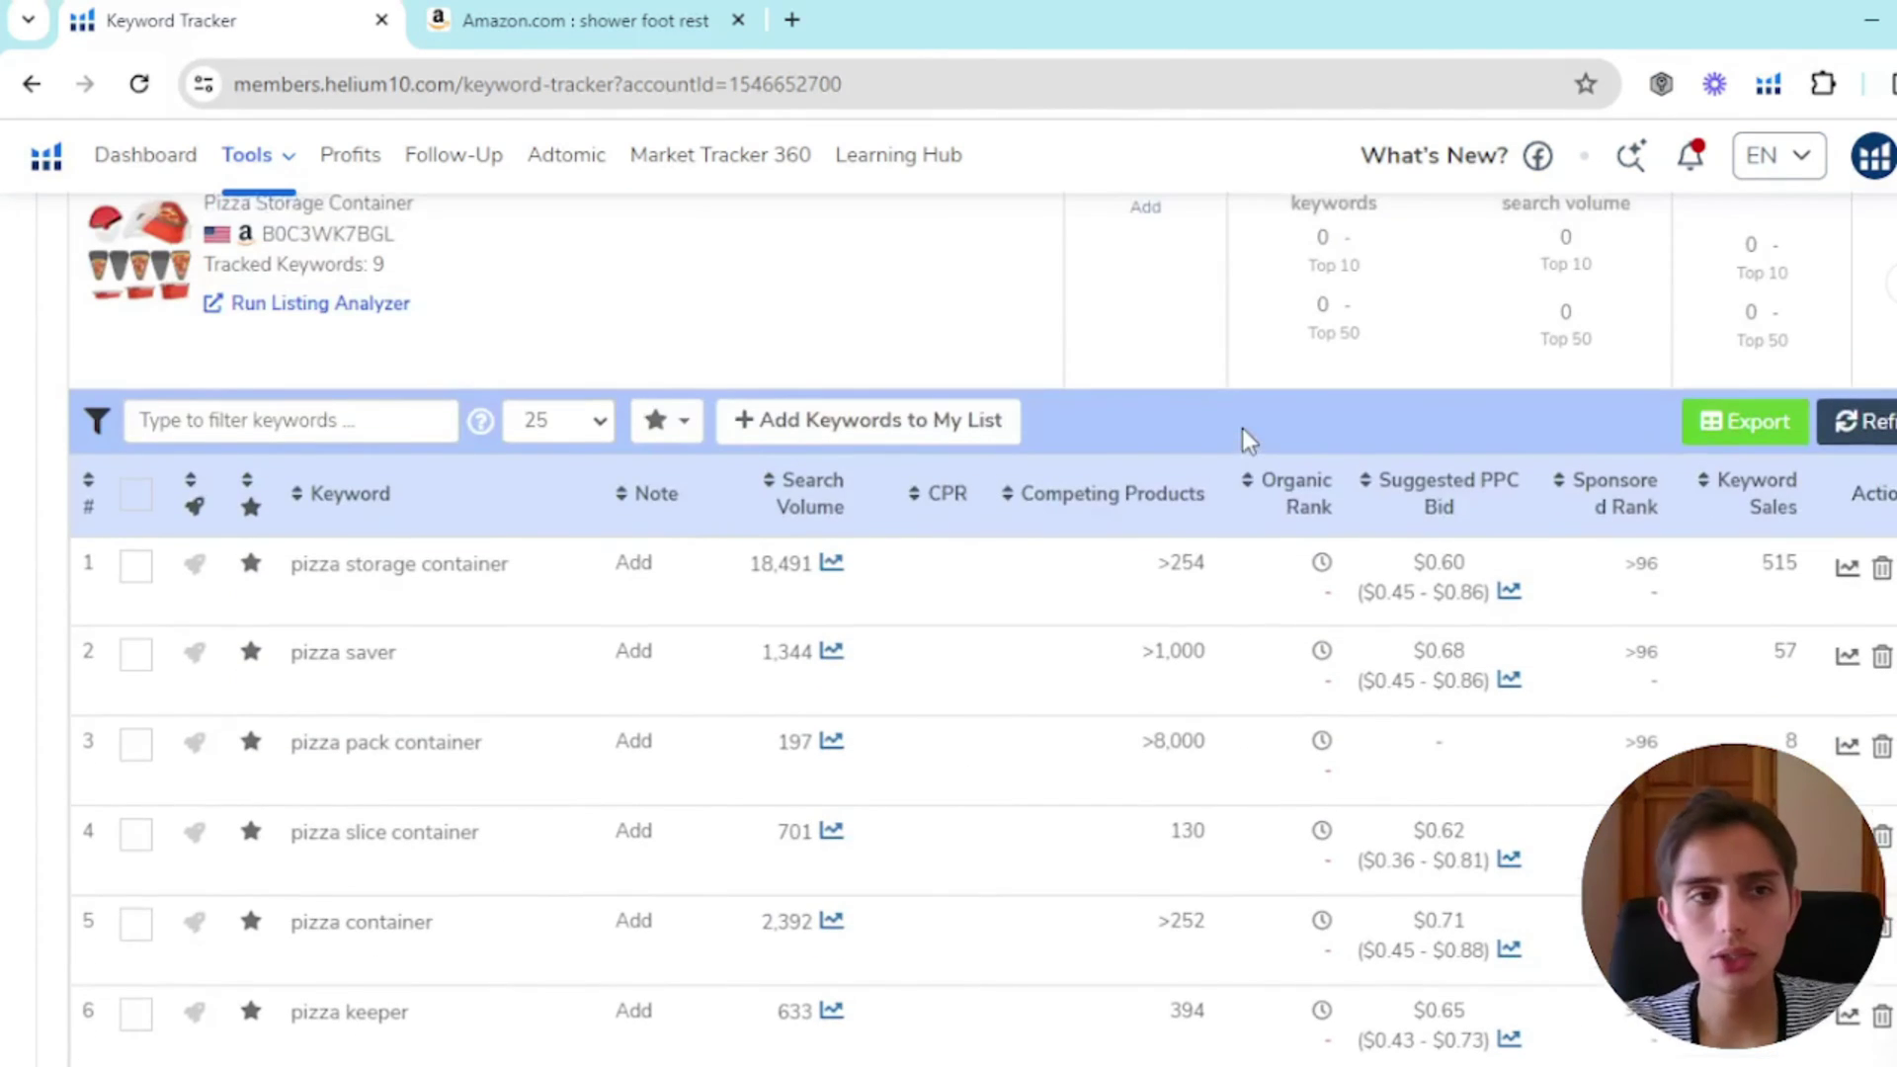
left_click_drag(311, 569, 543, 589)
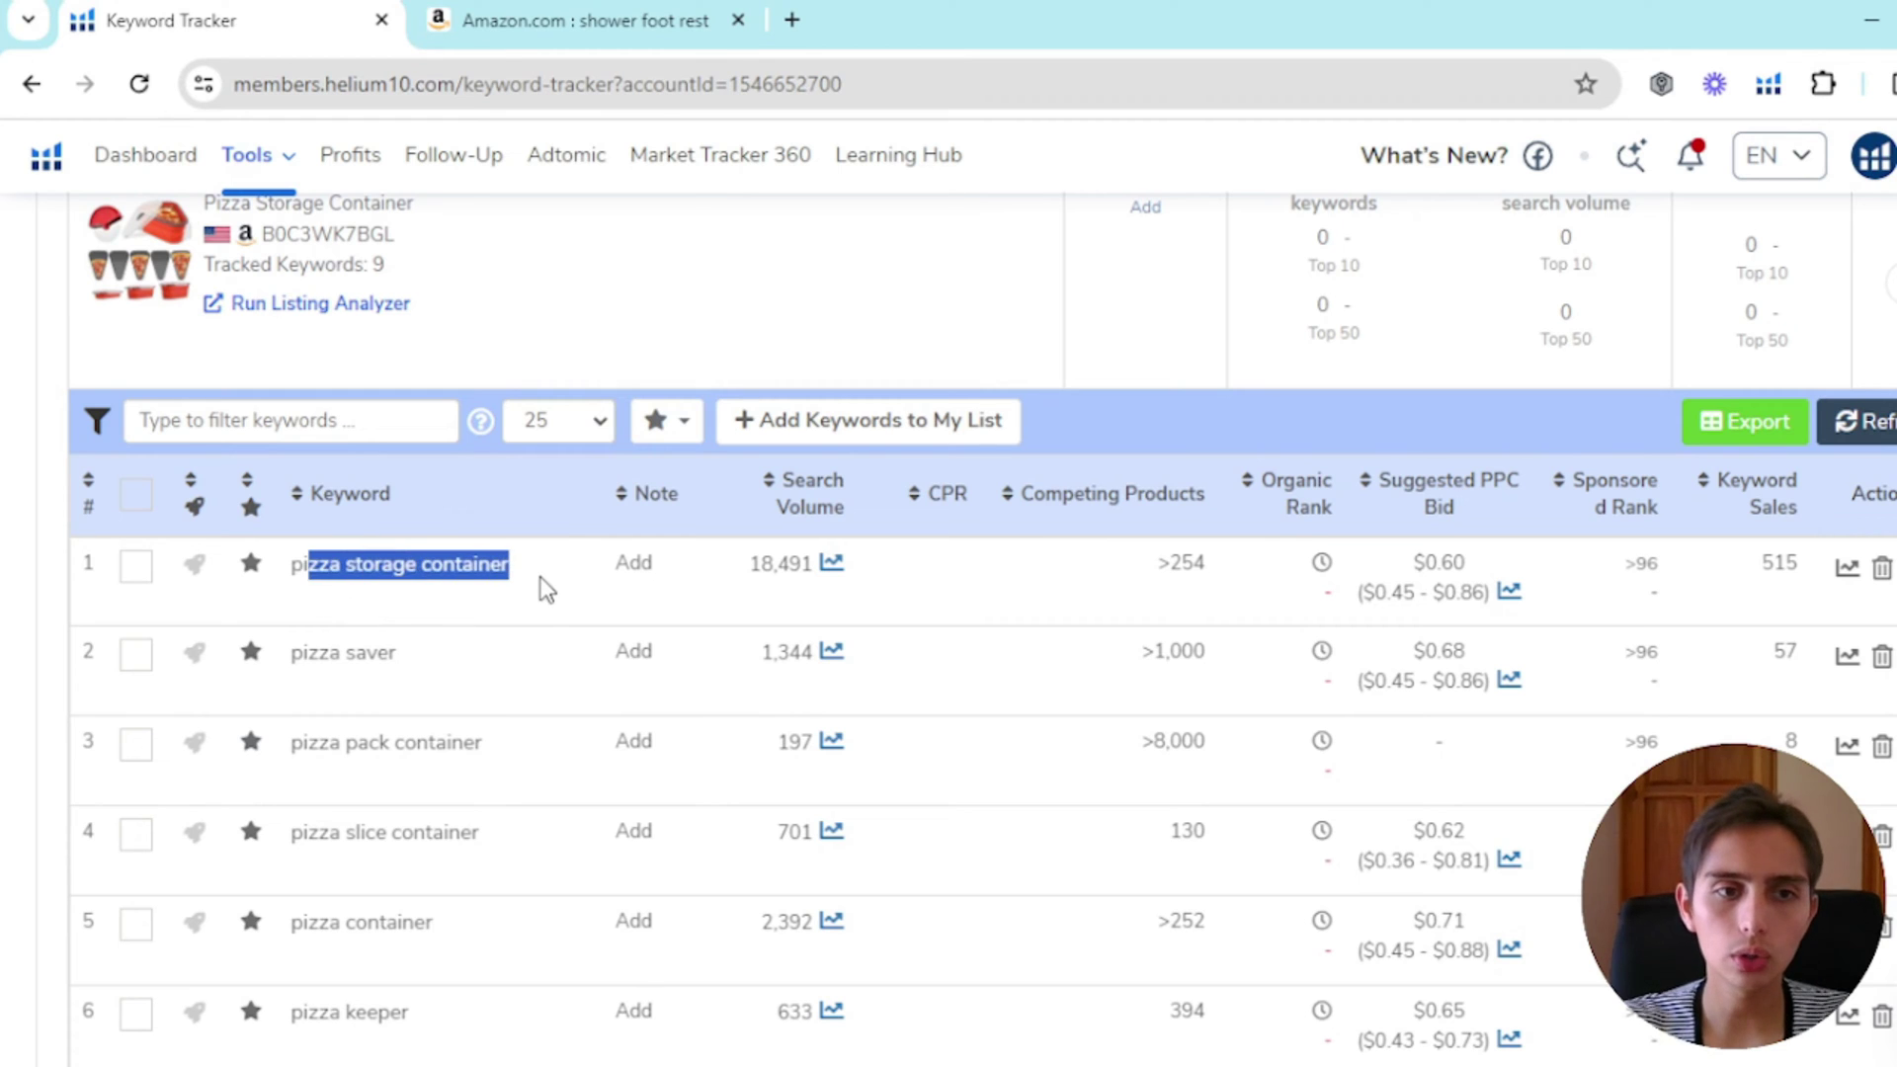
left_click(542, 589)
Step: Examine the keyword table's columns, from search volume and competing products to organic rank, suggested PPC bid, sponsored rank and keyword sales
scroll(1054, 489, "up", 3)
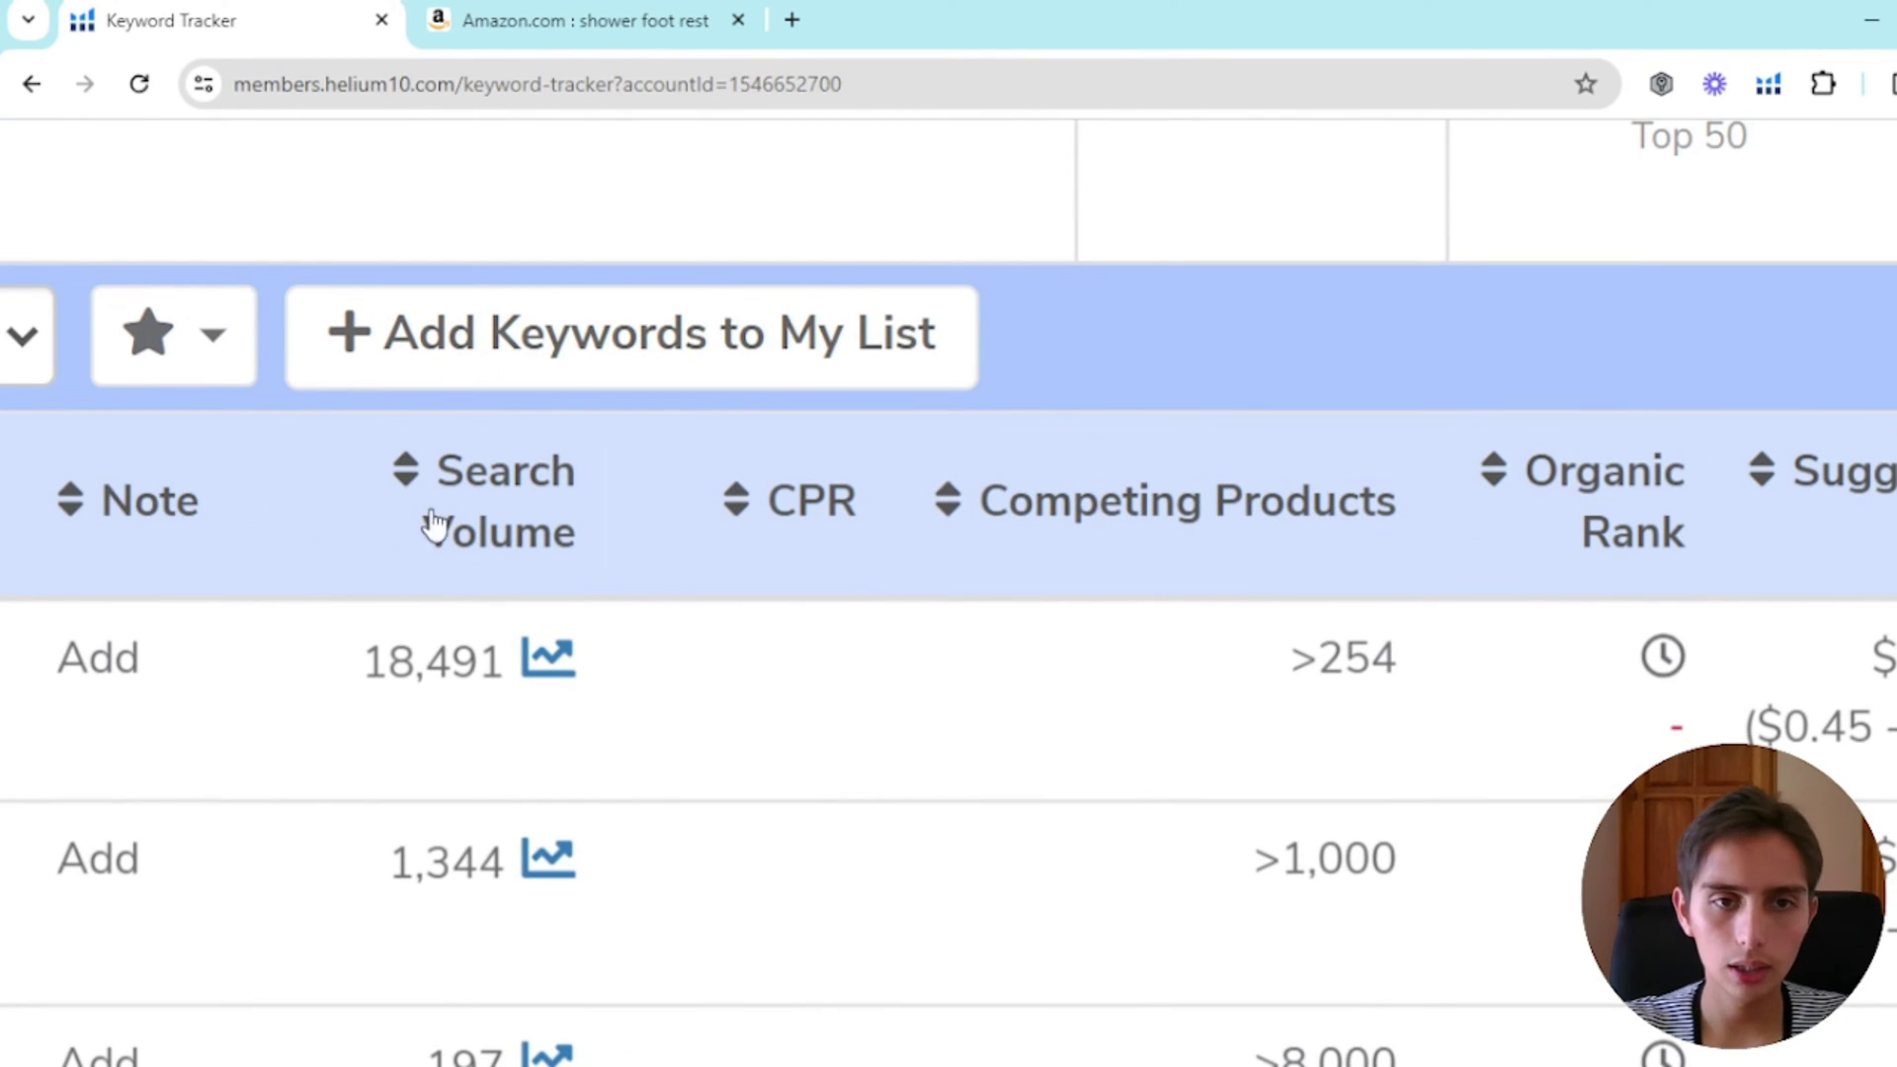
scroll(957, 650, "down", 1)
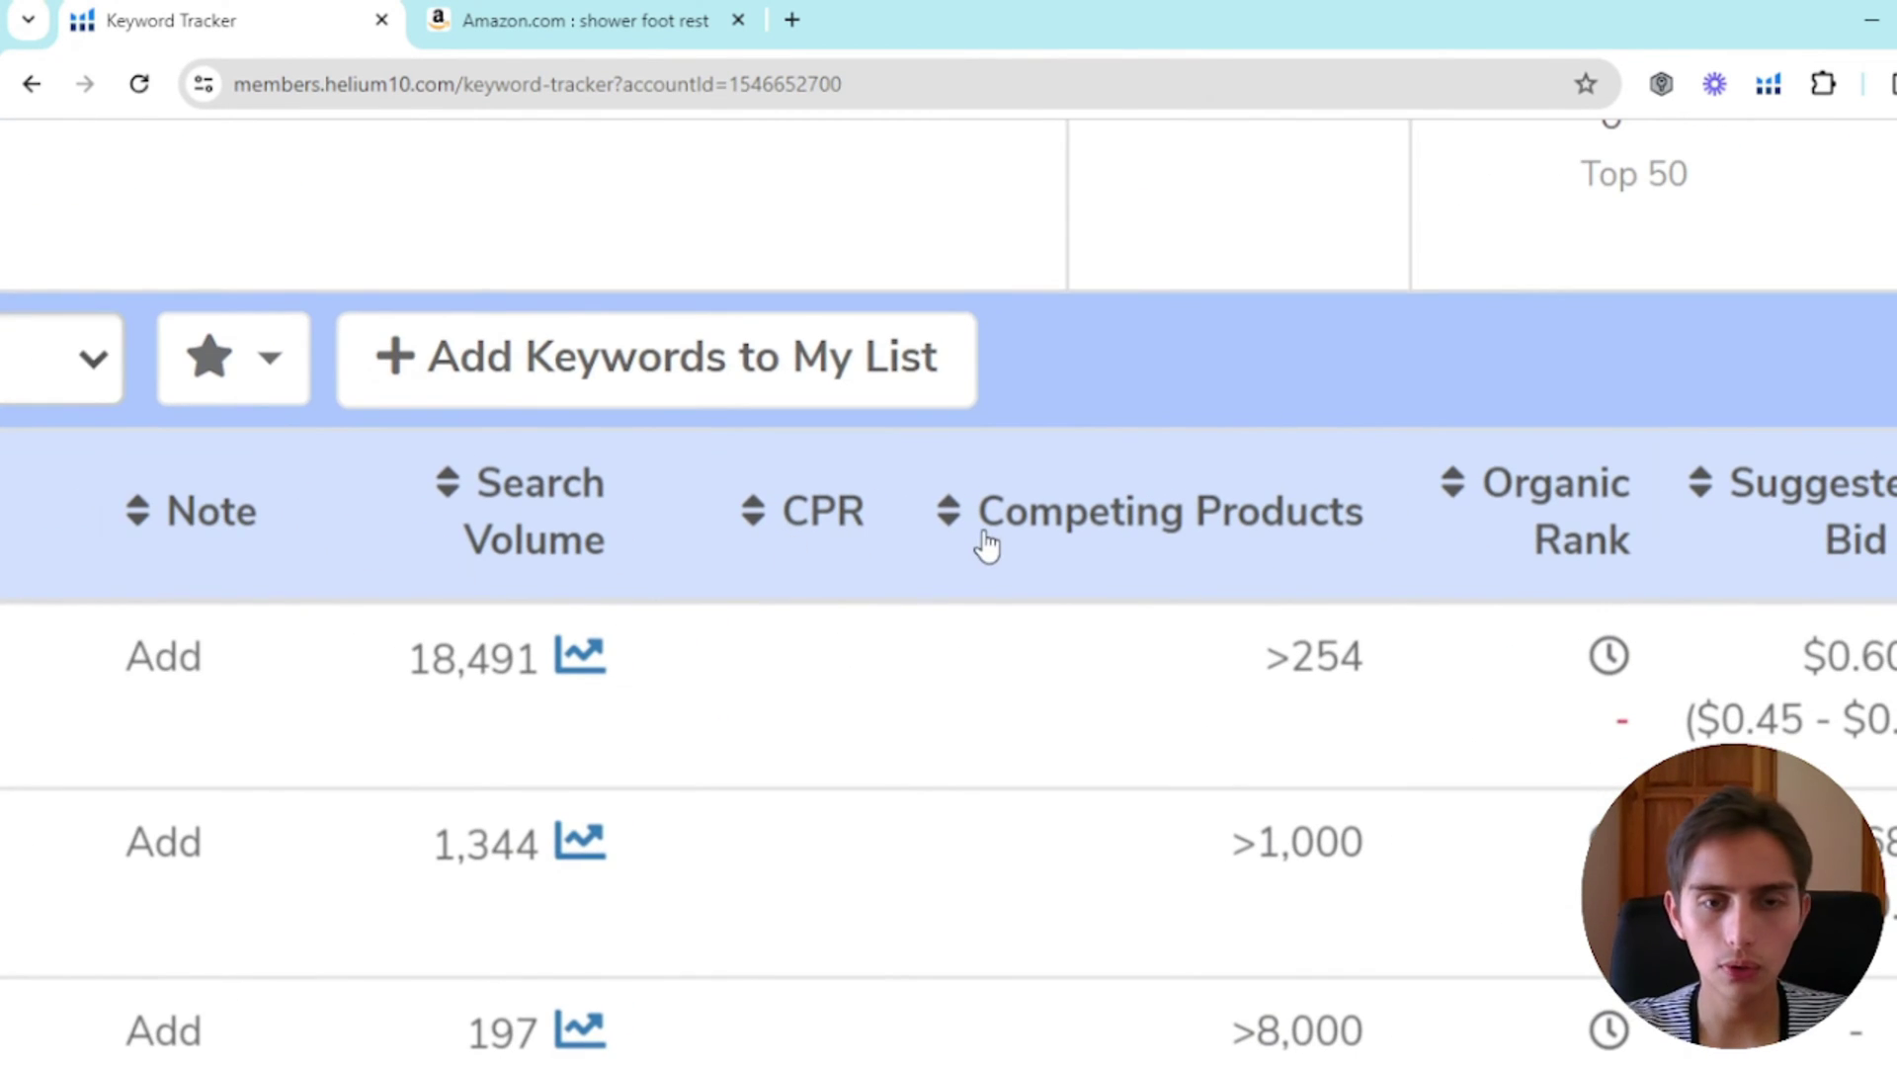
scroll(1239, 573, "right", 8)
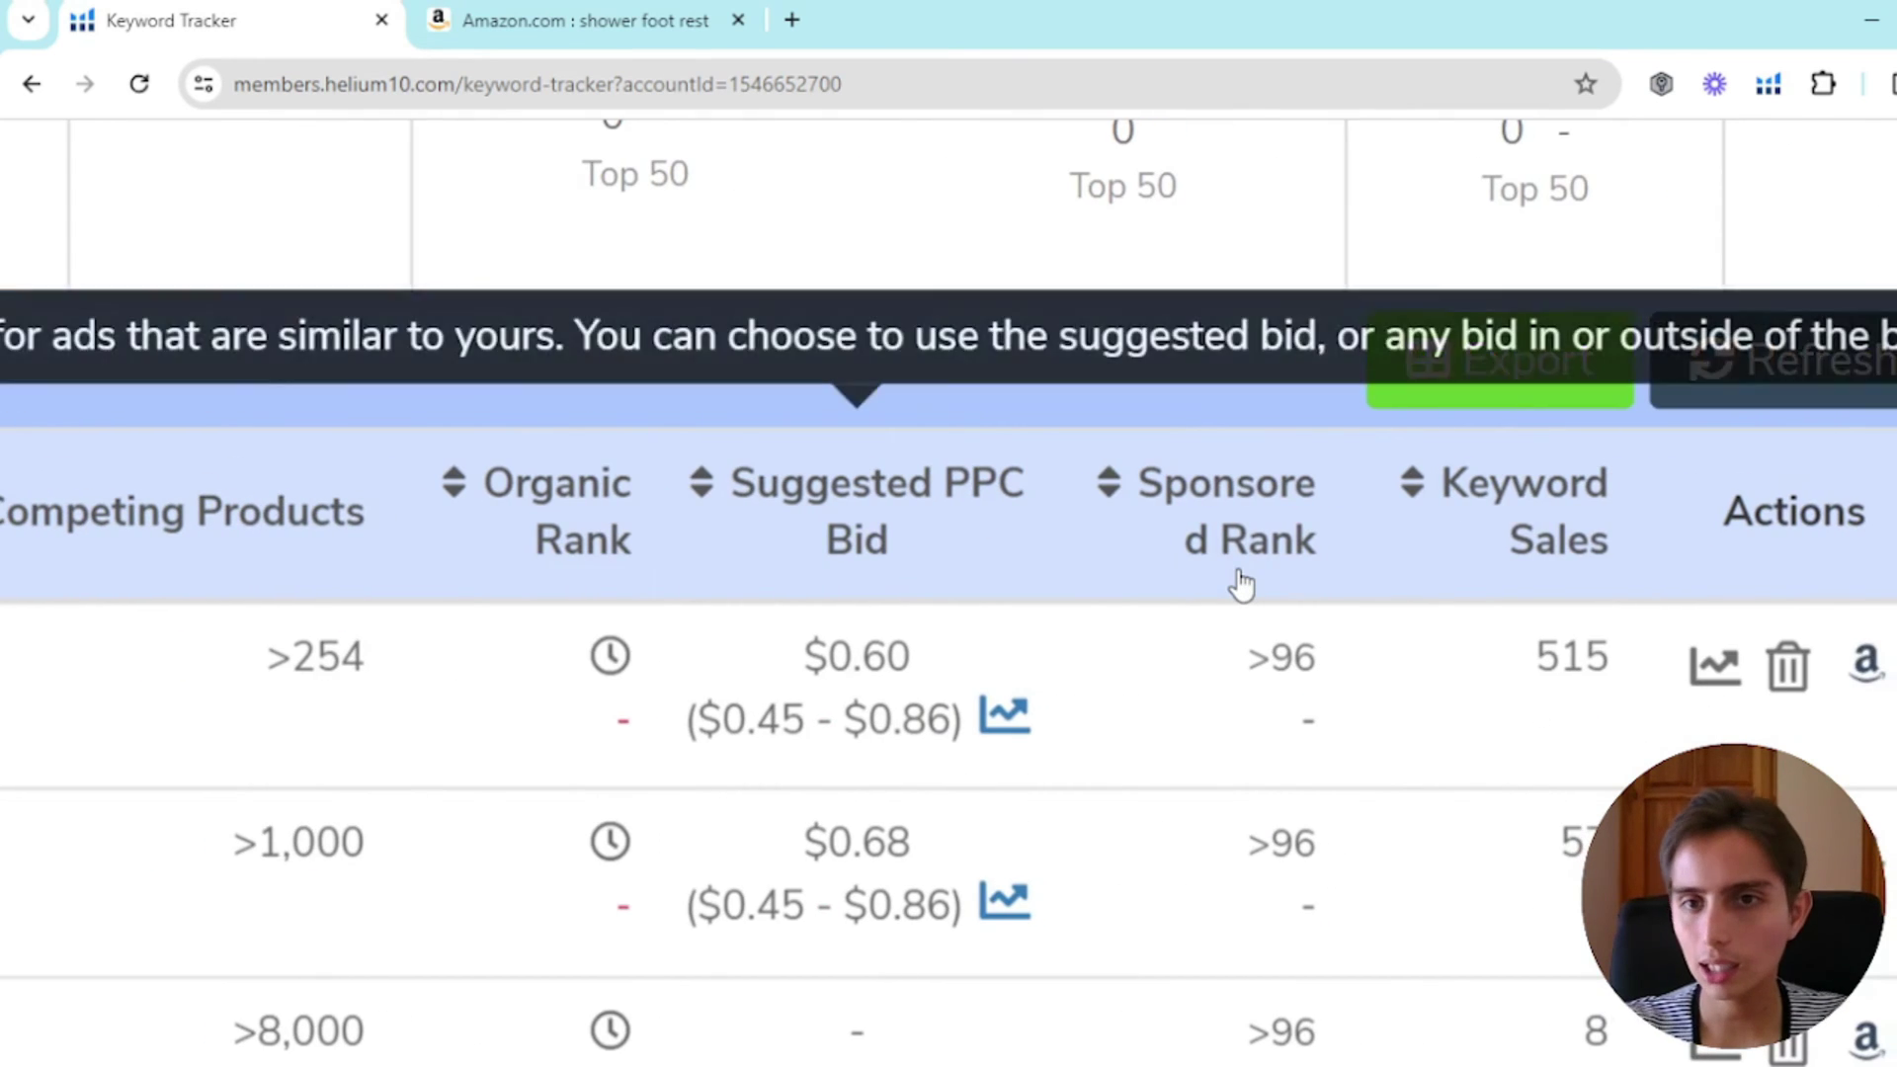
scroll(1239, 573, "down", 3)
scroll(1324, 538, "up", 5)
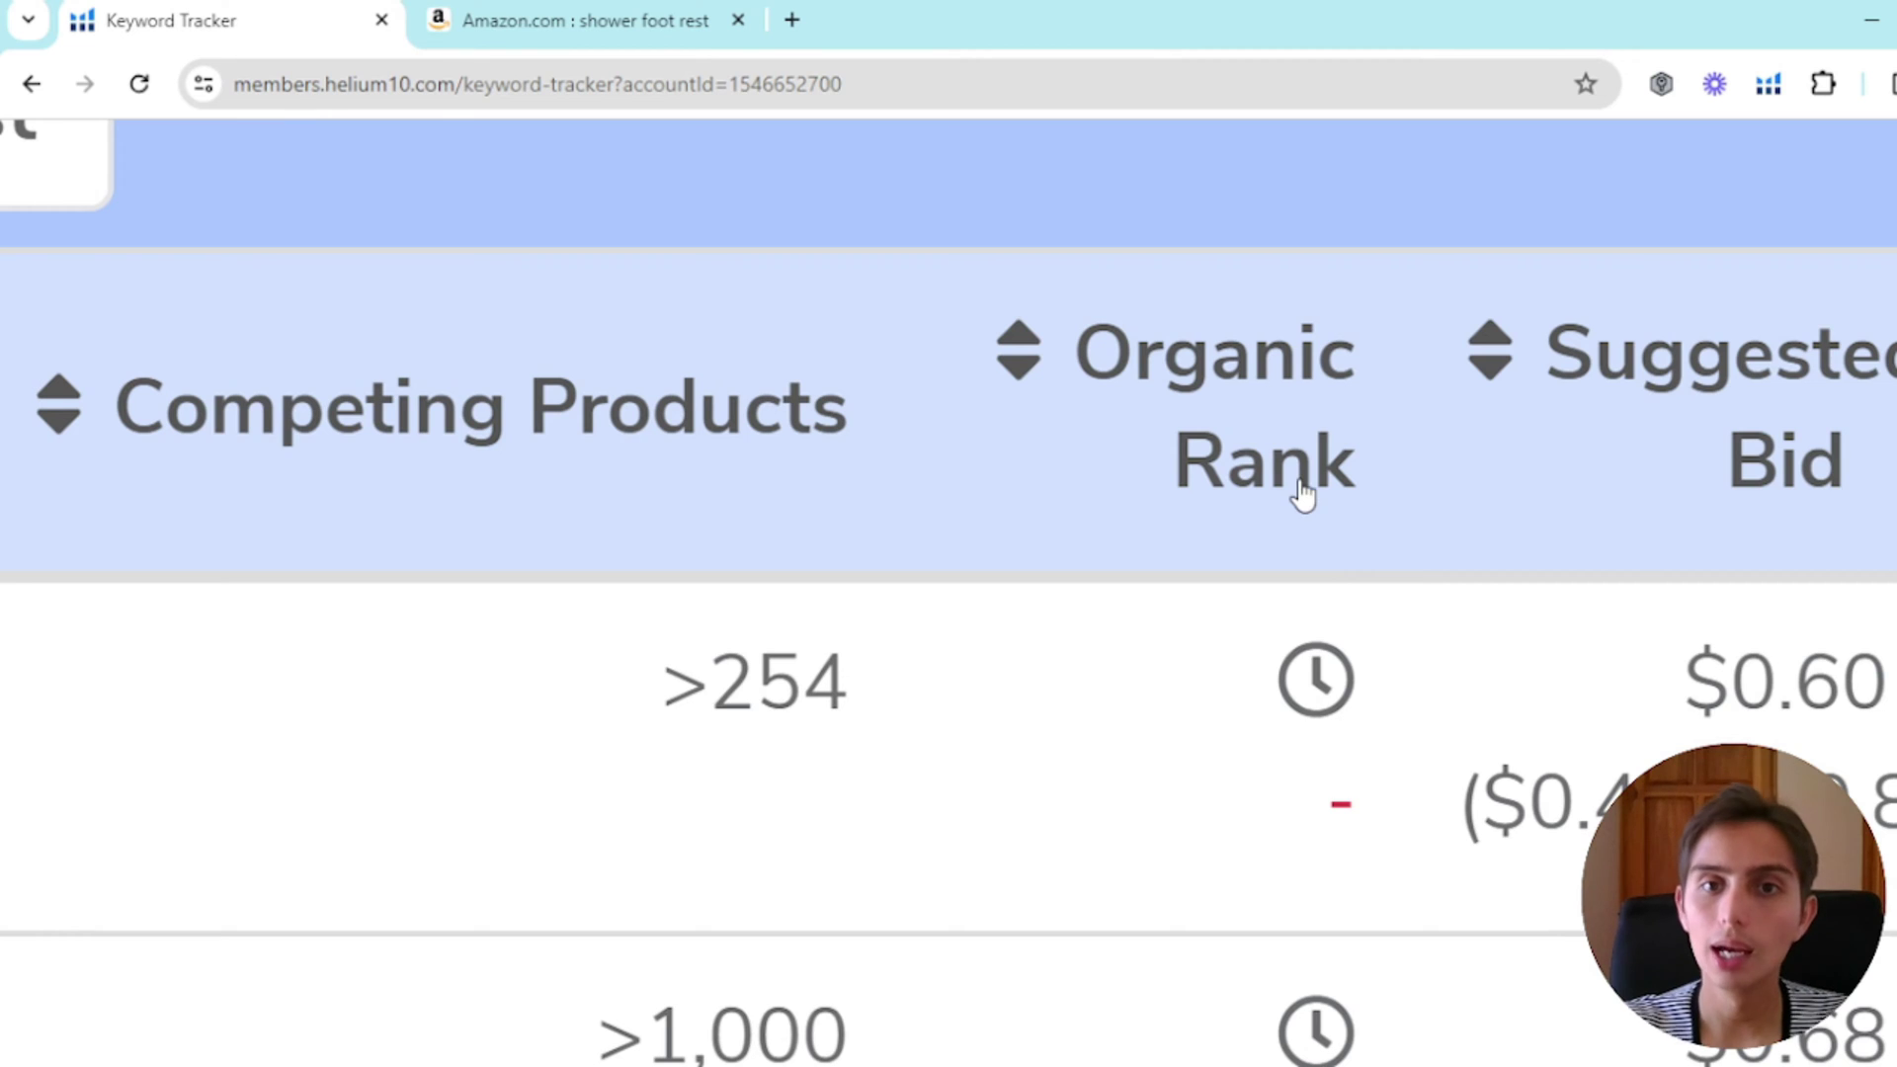
scroll(1300, 491, "up", 1)
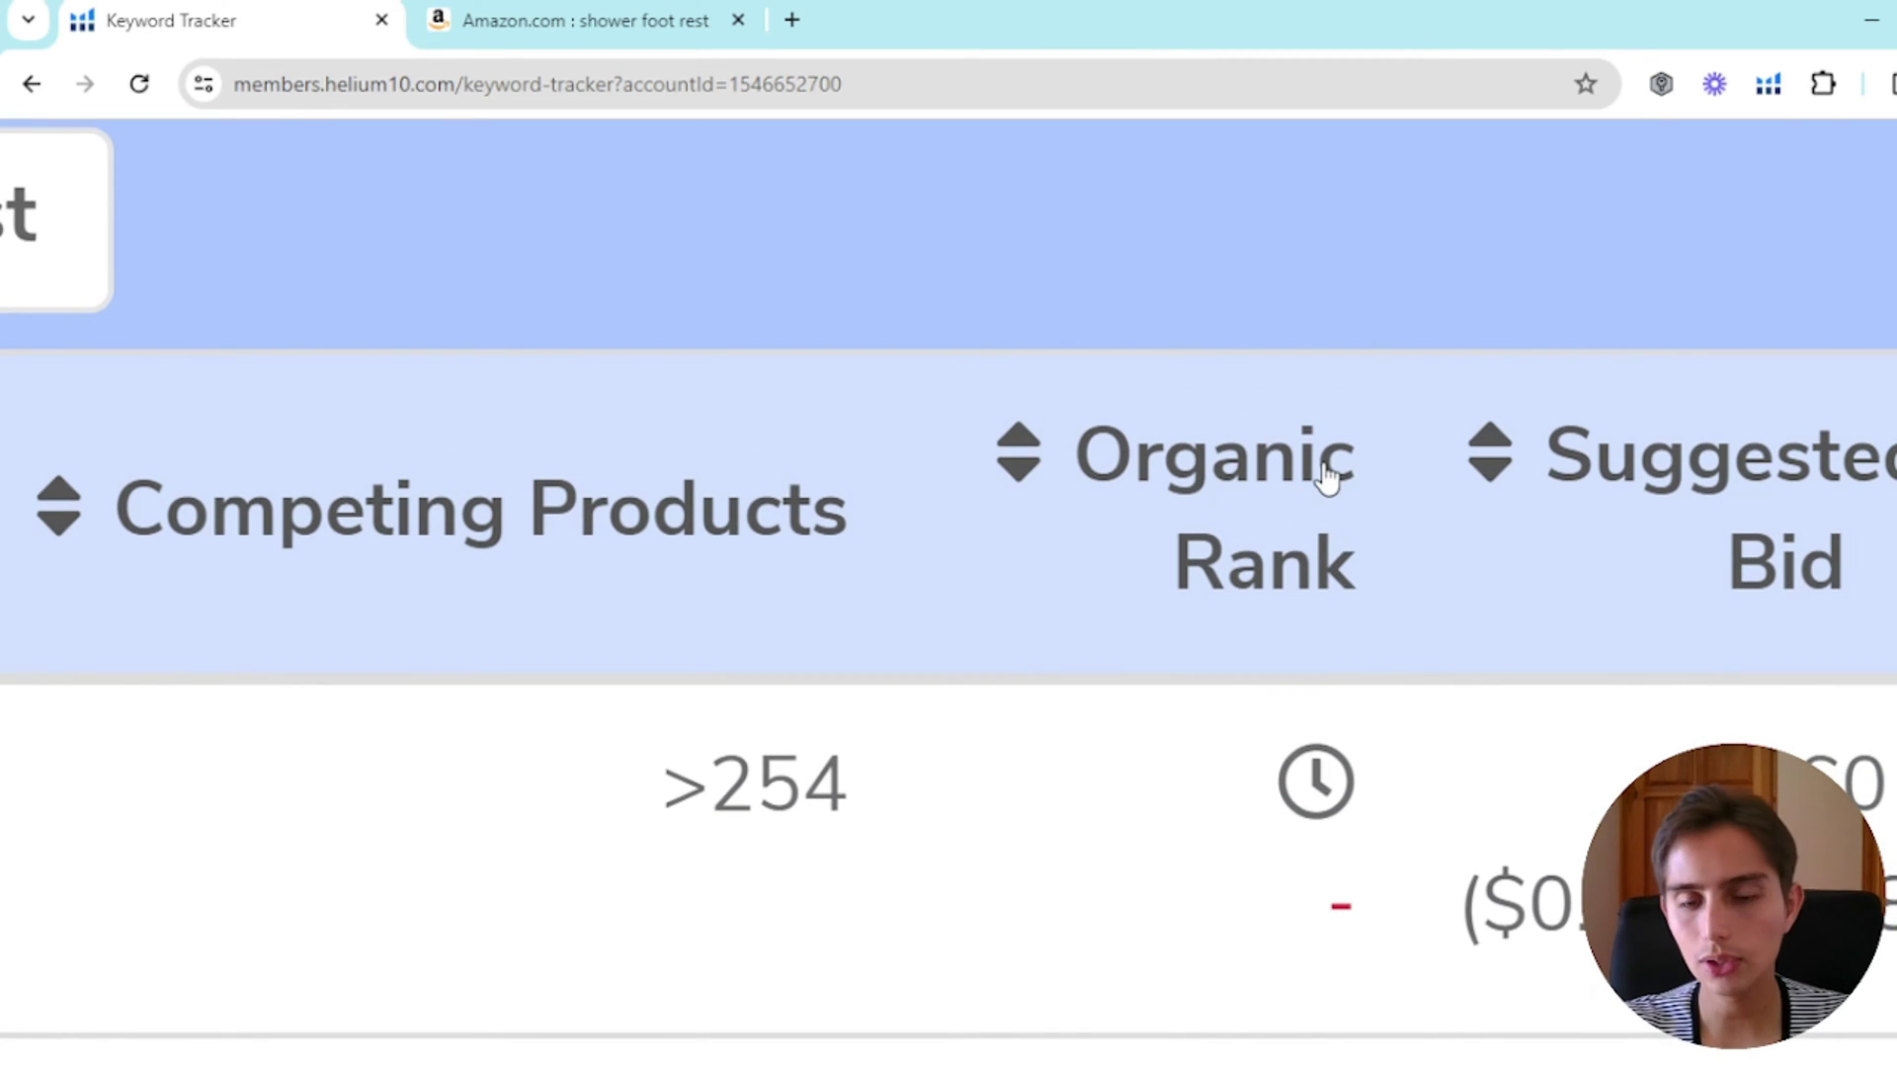
scroll(1324, 476, "right", 3)
scroll(1164, 484, "down", 5)
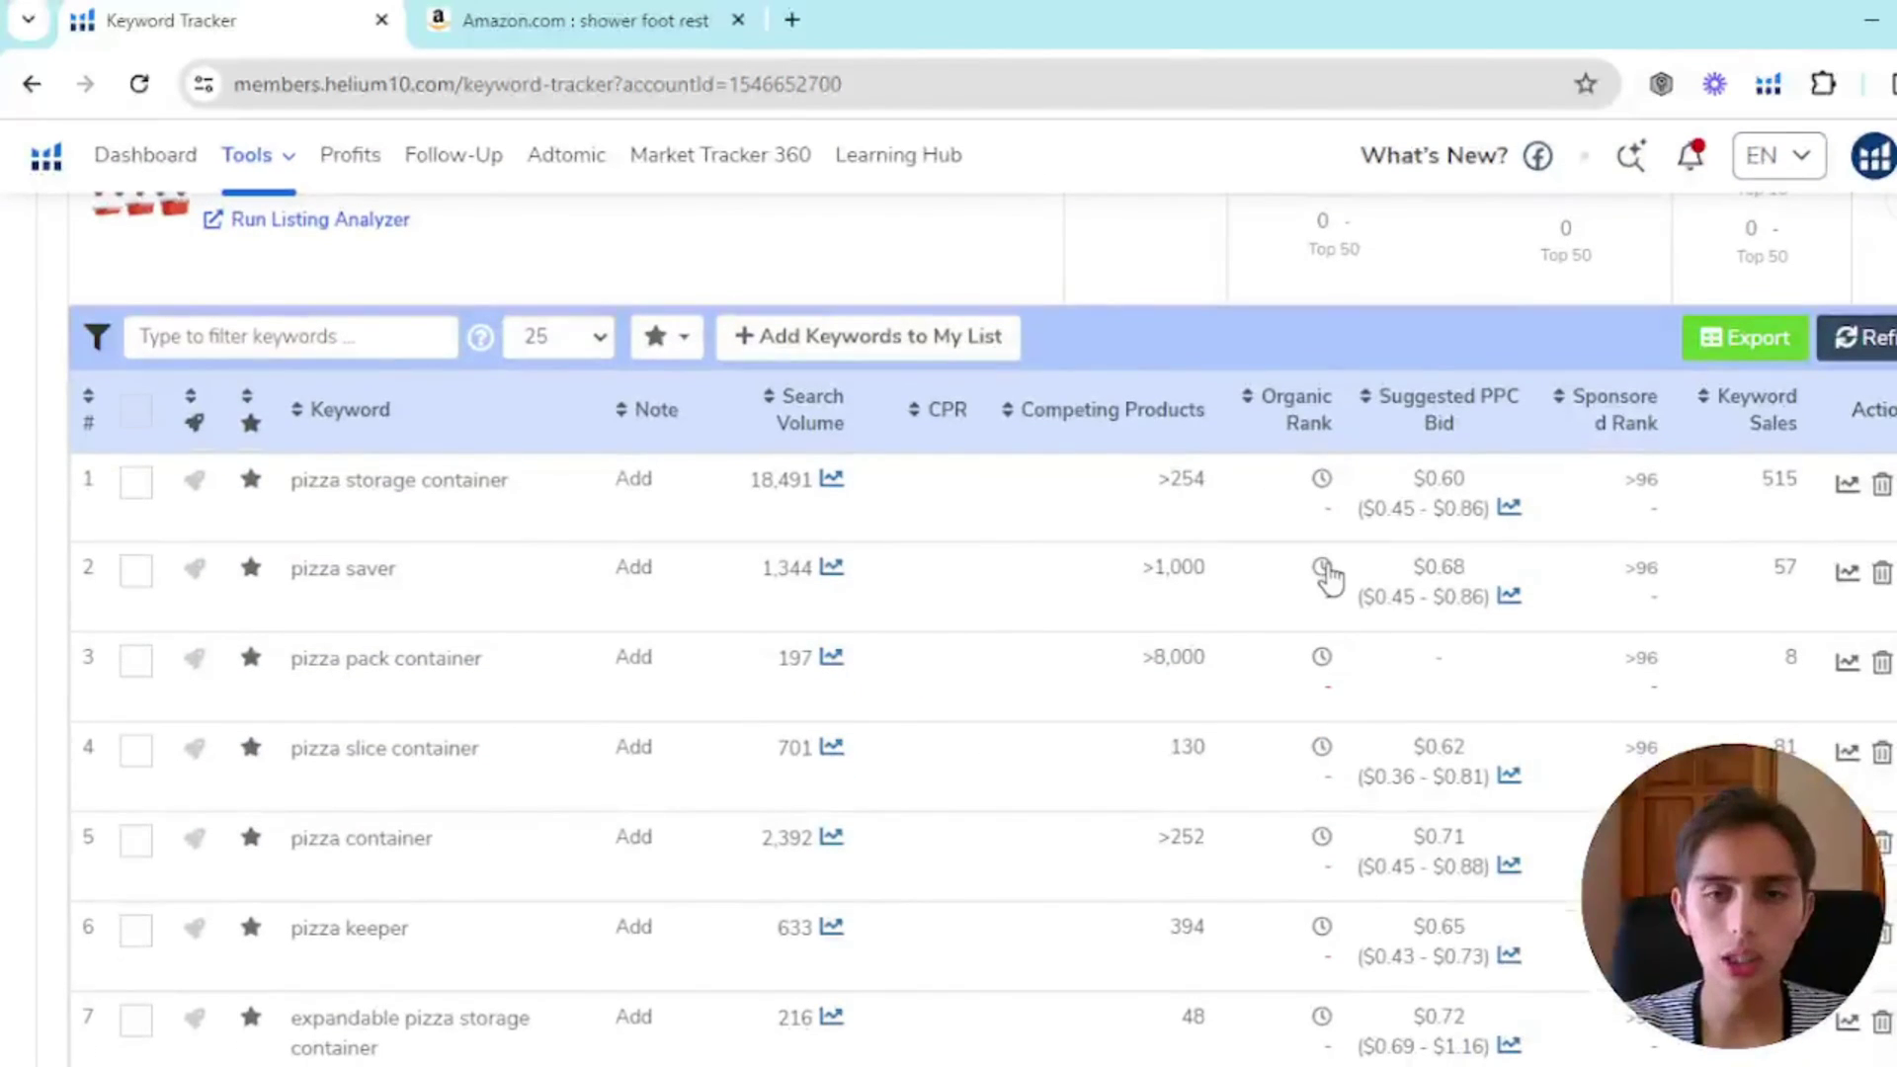
Step: Examine the organic rank status of each tracked pizza keyword, beginning with "pizza storage container"
scroll(1328, 652, "down", 2)
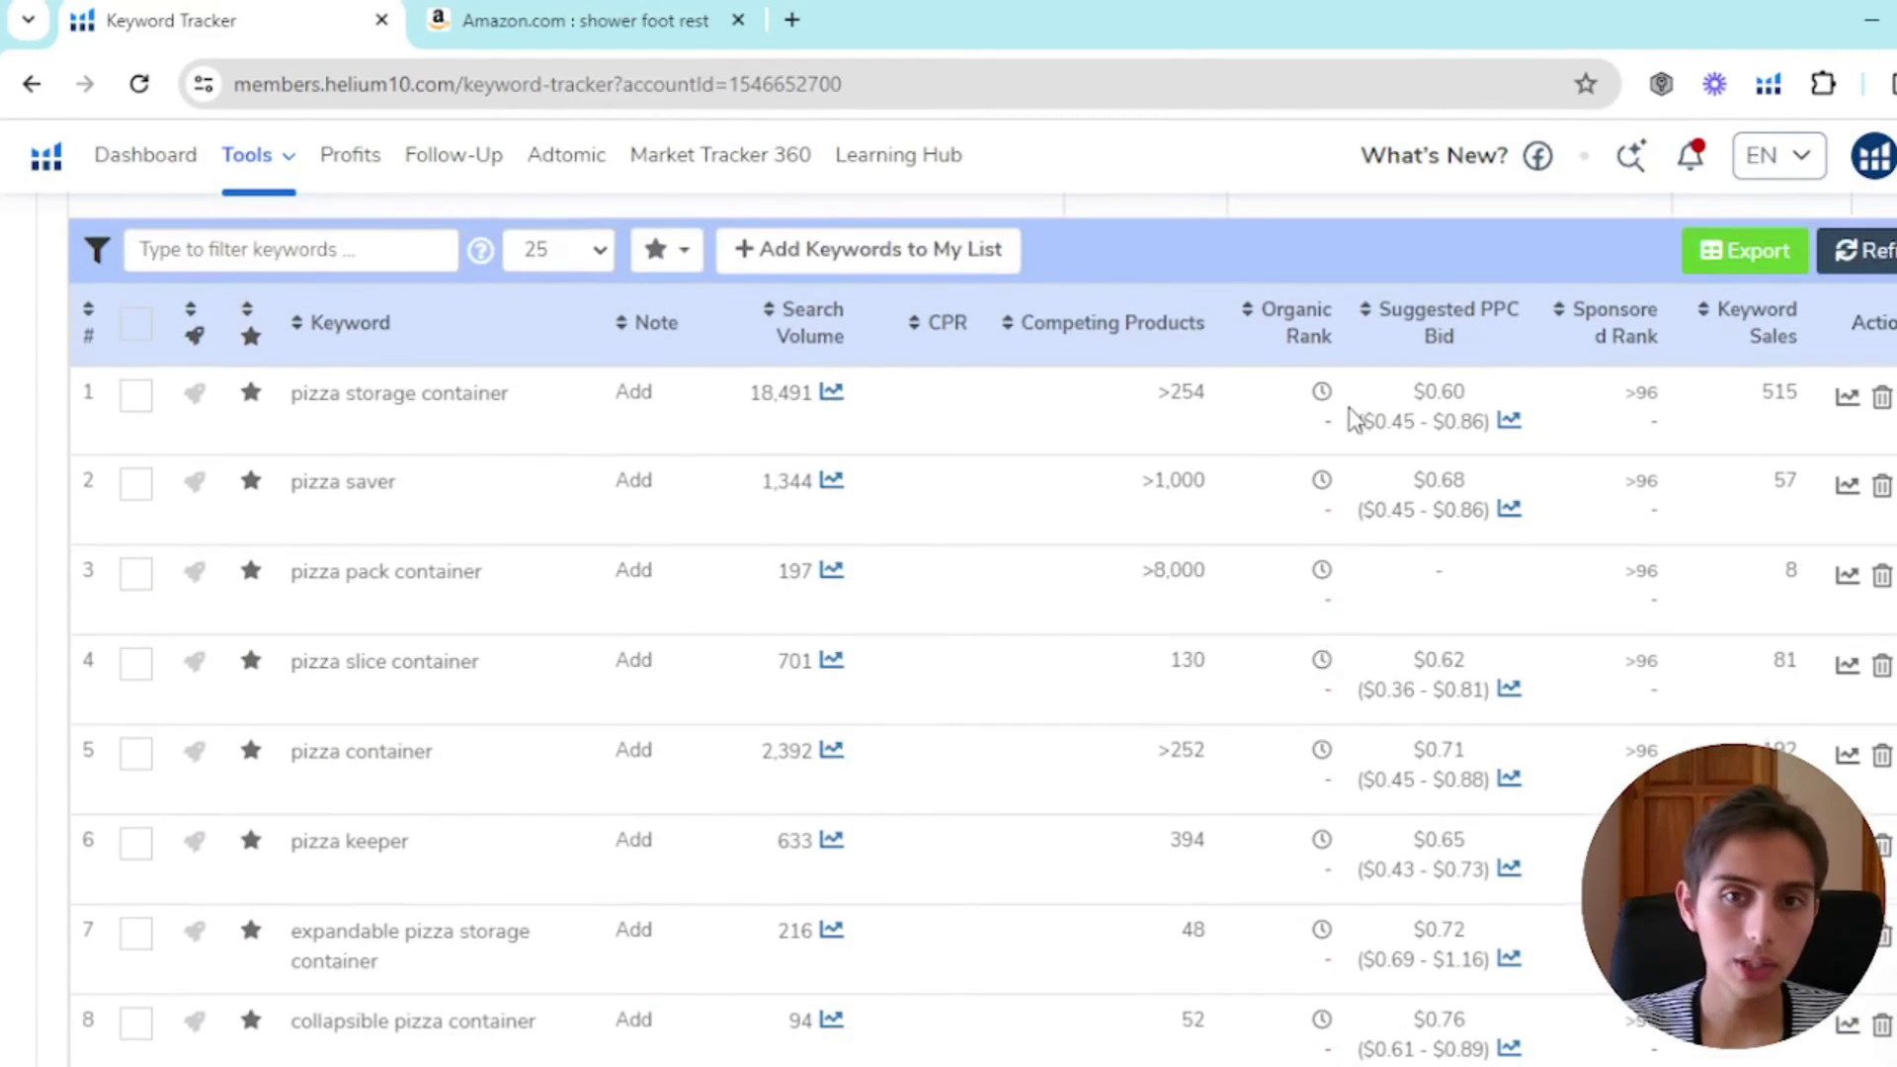
scroll(1322, 397, "up", 5)
scroll(1322, 398, "down", 5)
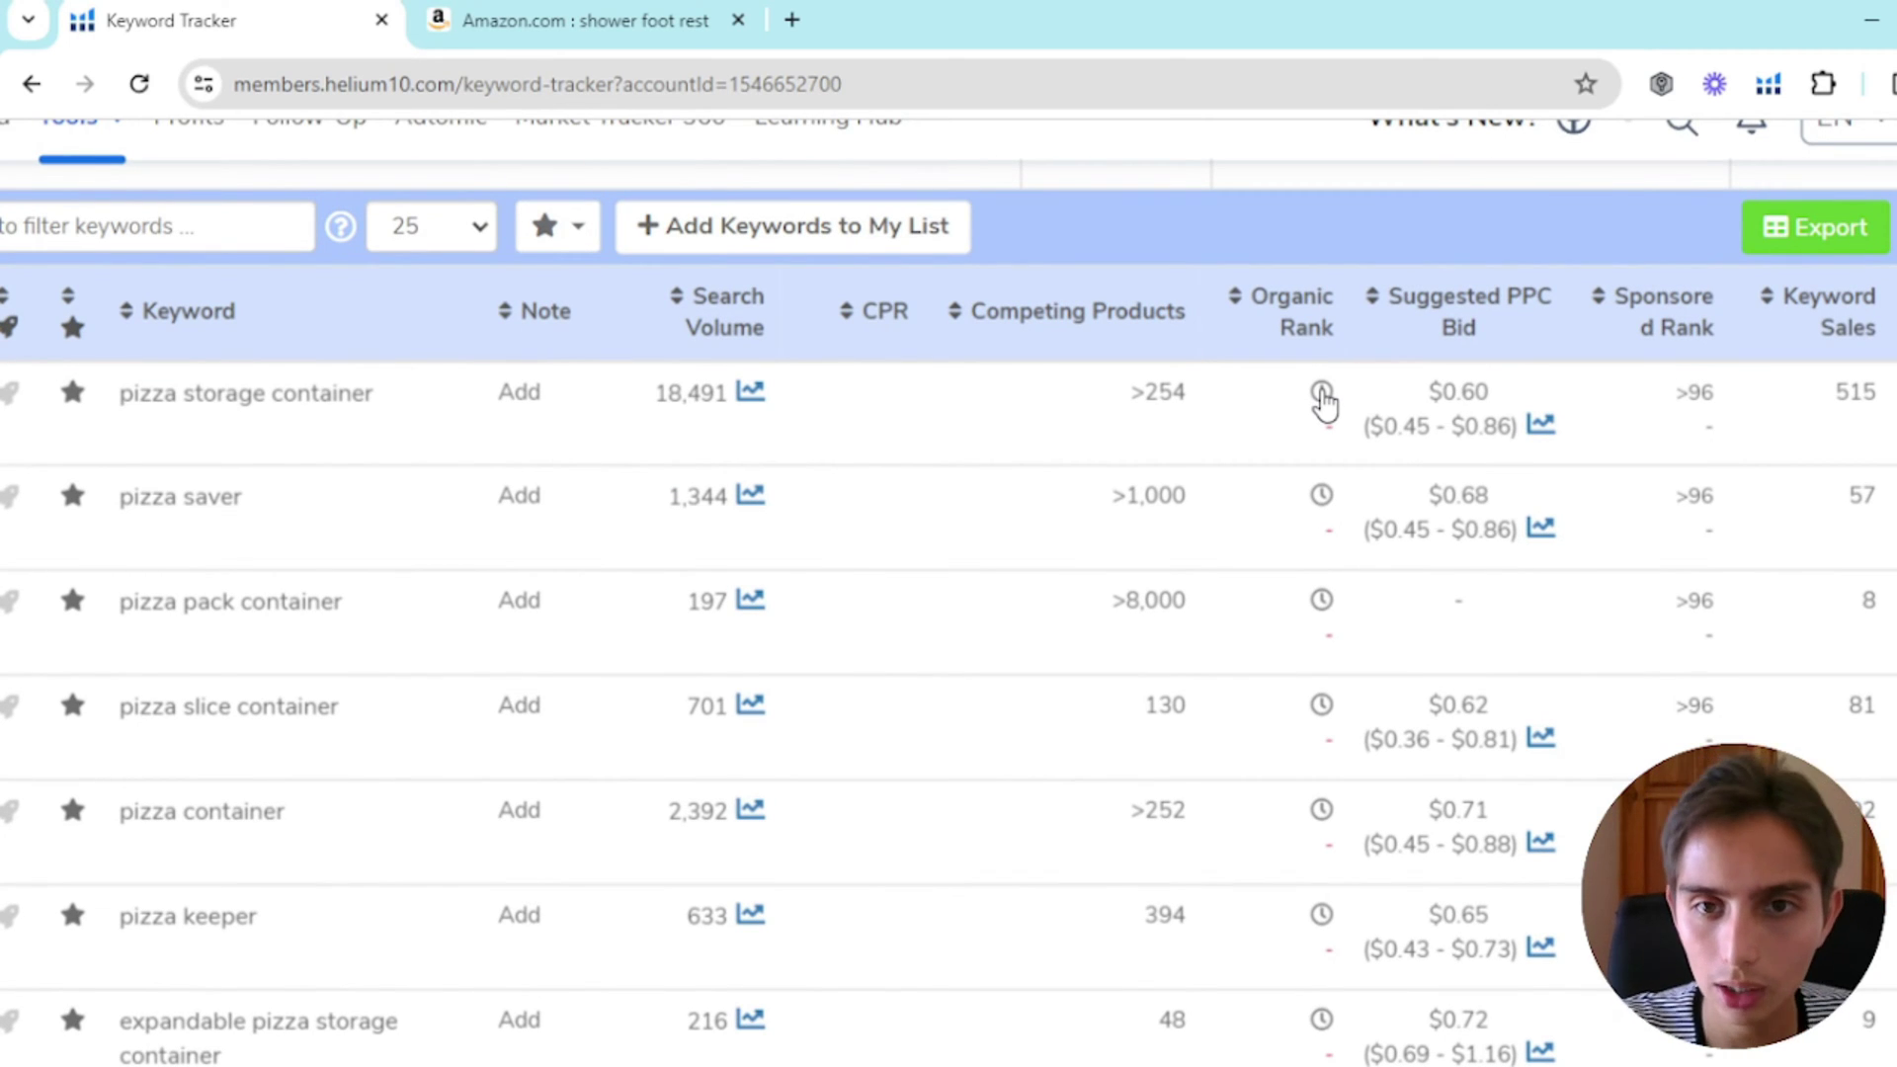
scroll(1322, 391, "up", 5)
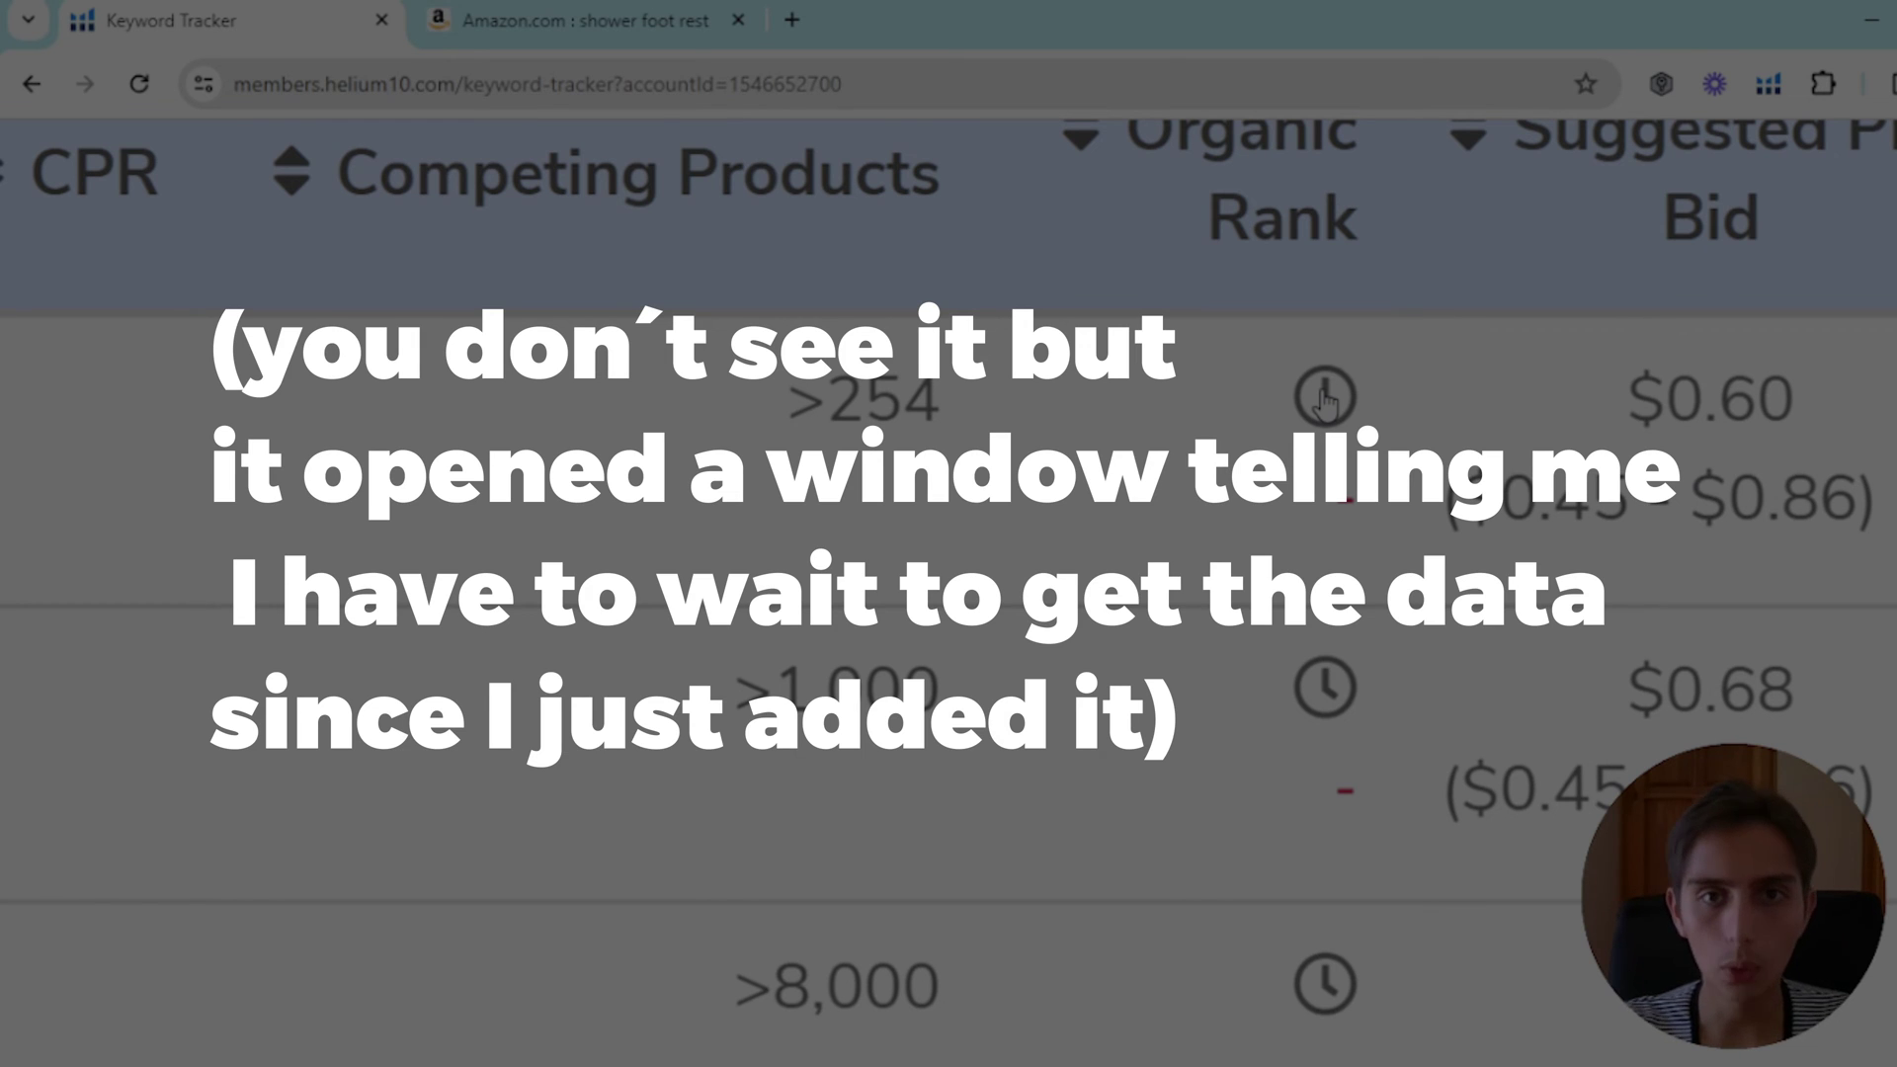
scroll(1325, 403, "down", 5)
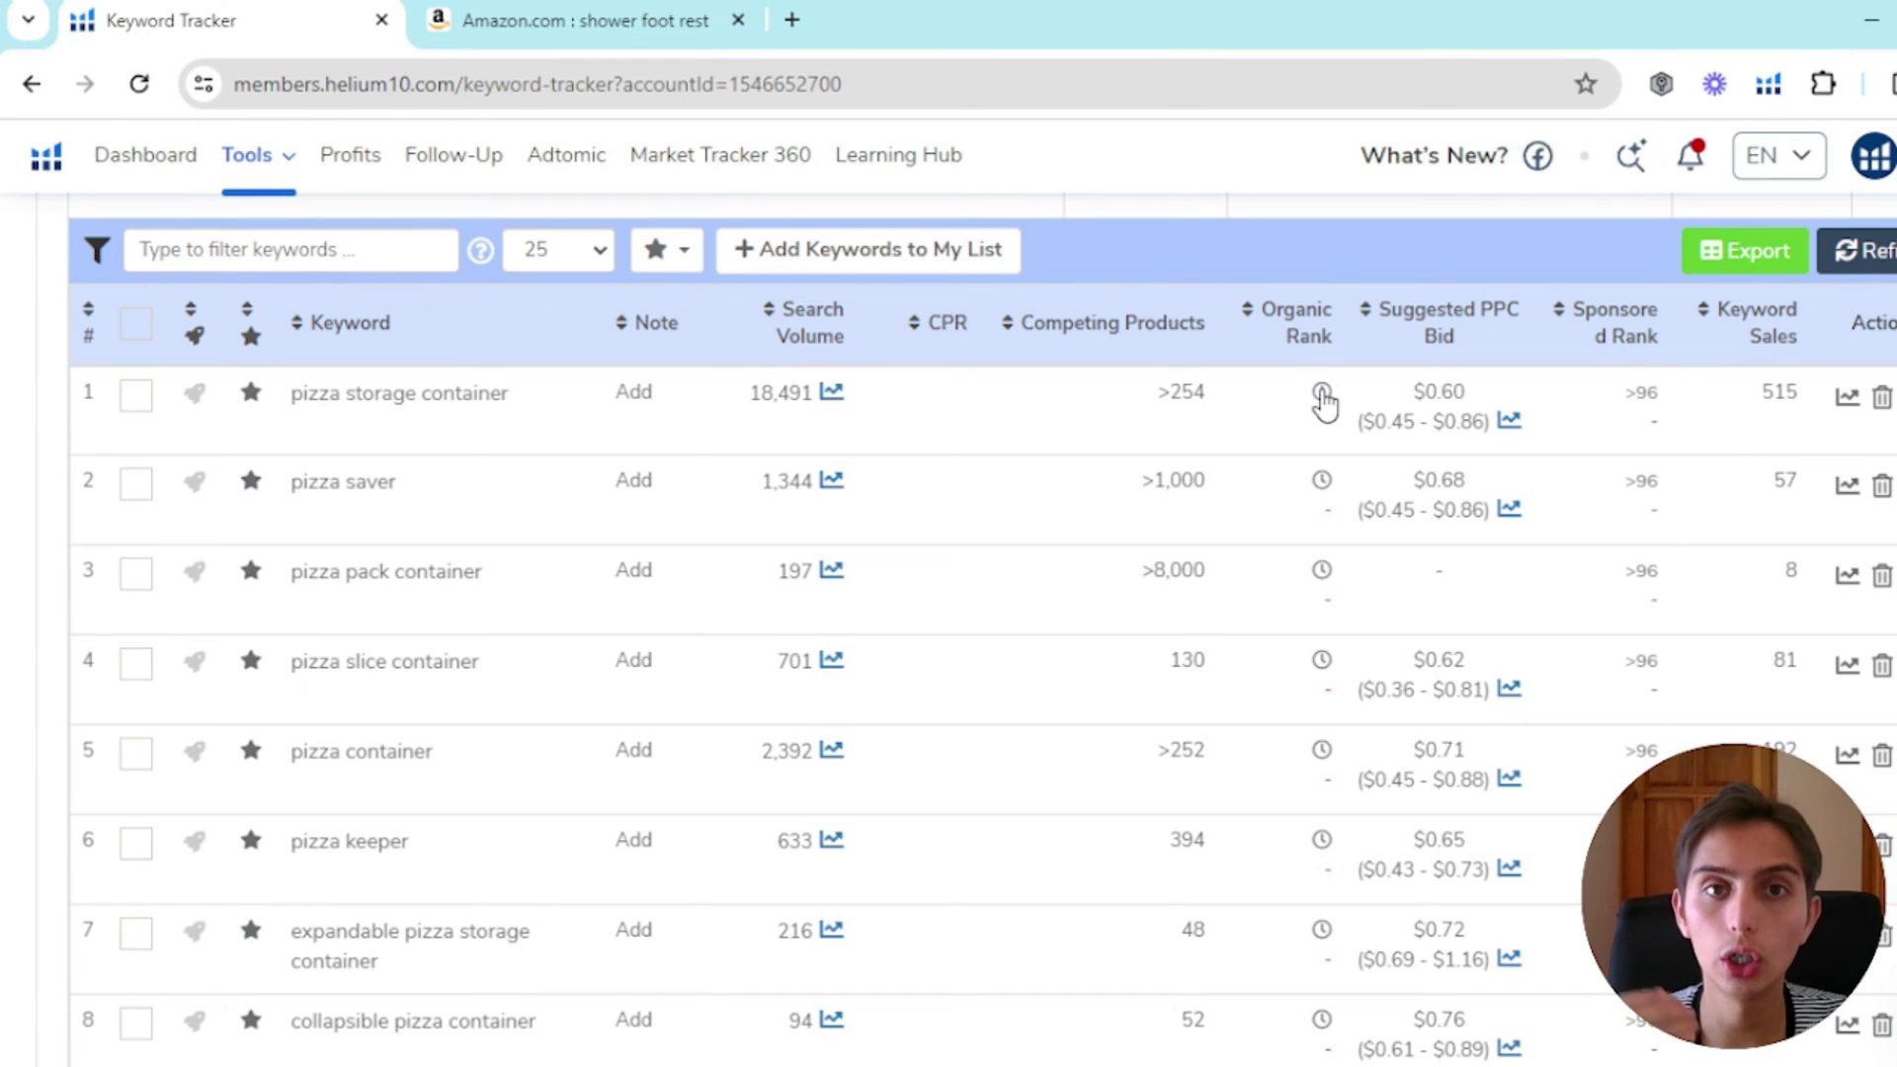
scroll(1324, 400, "up", 5)
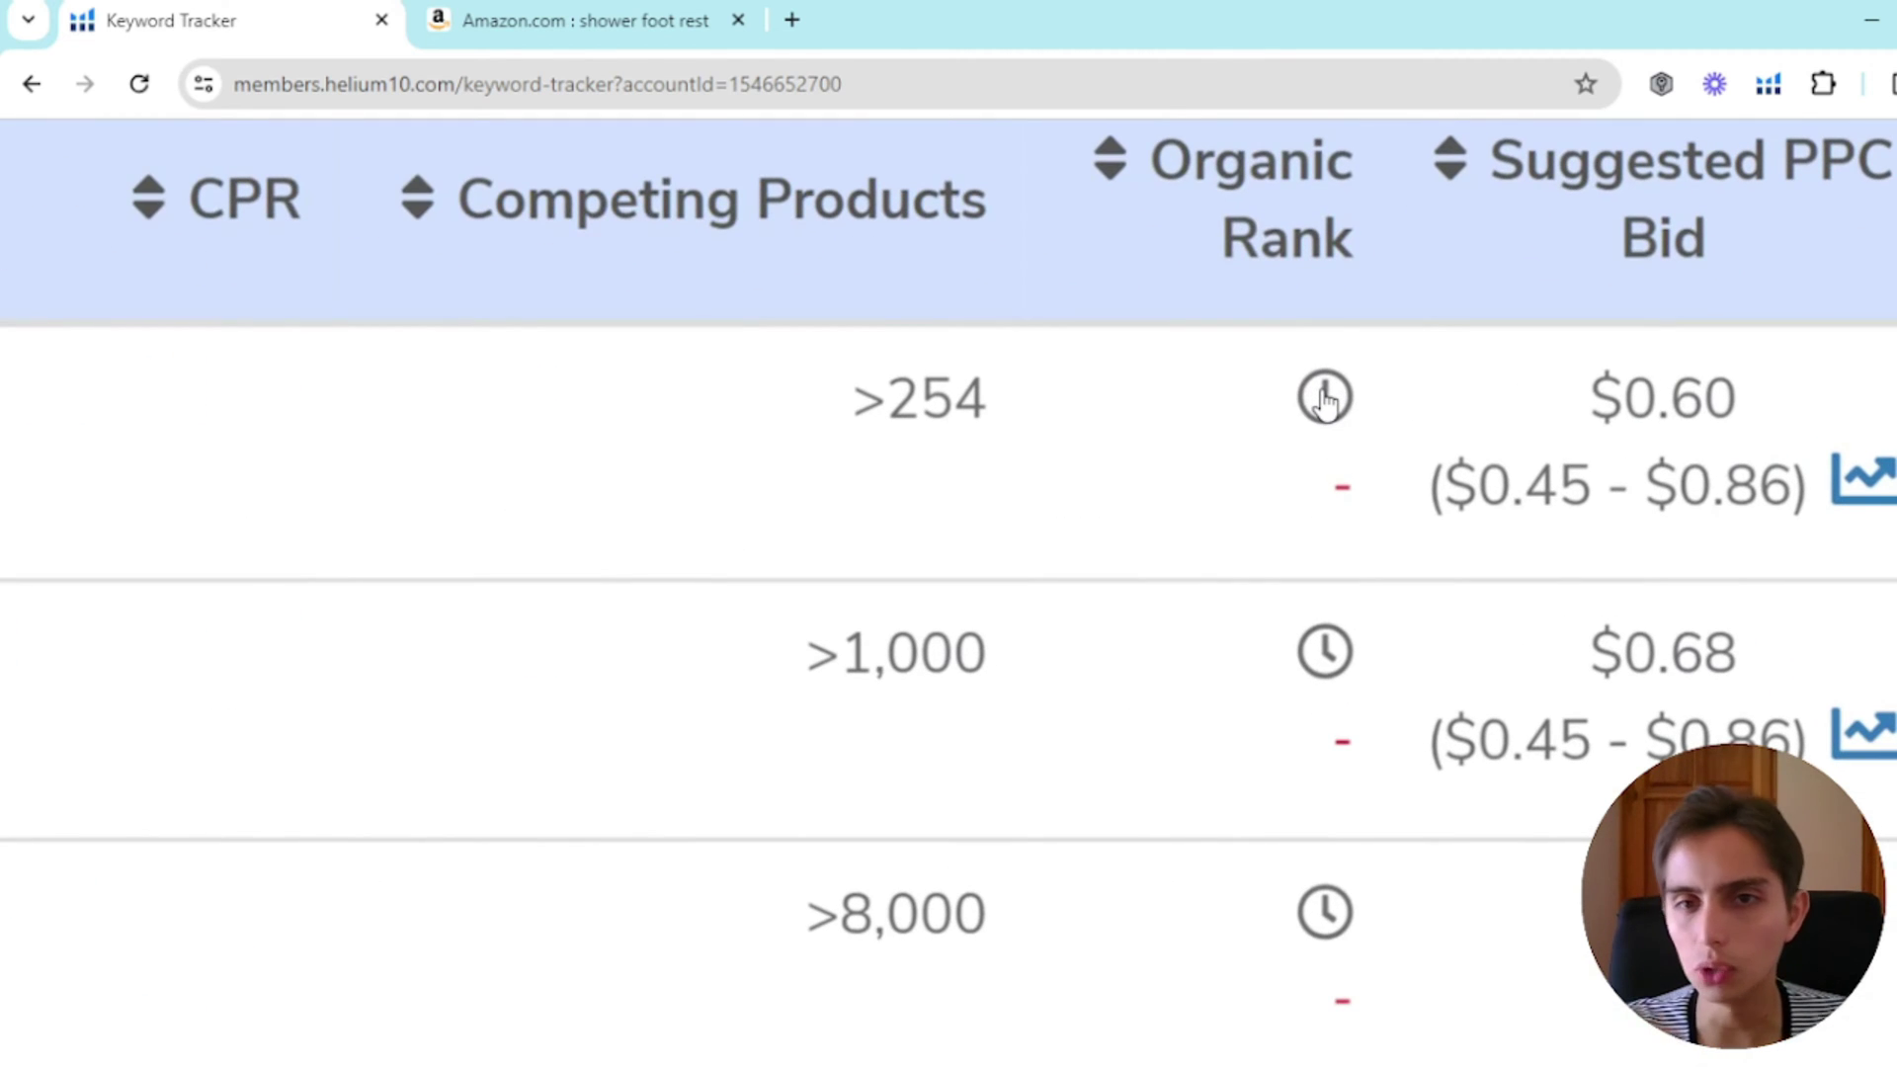
scroll(1323, 393, "down", 5)
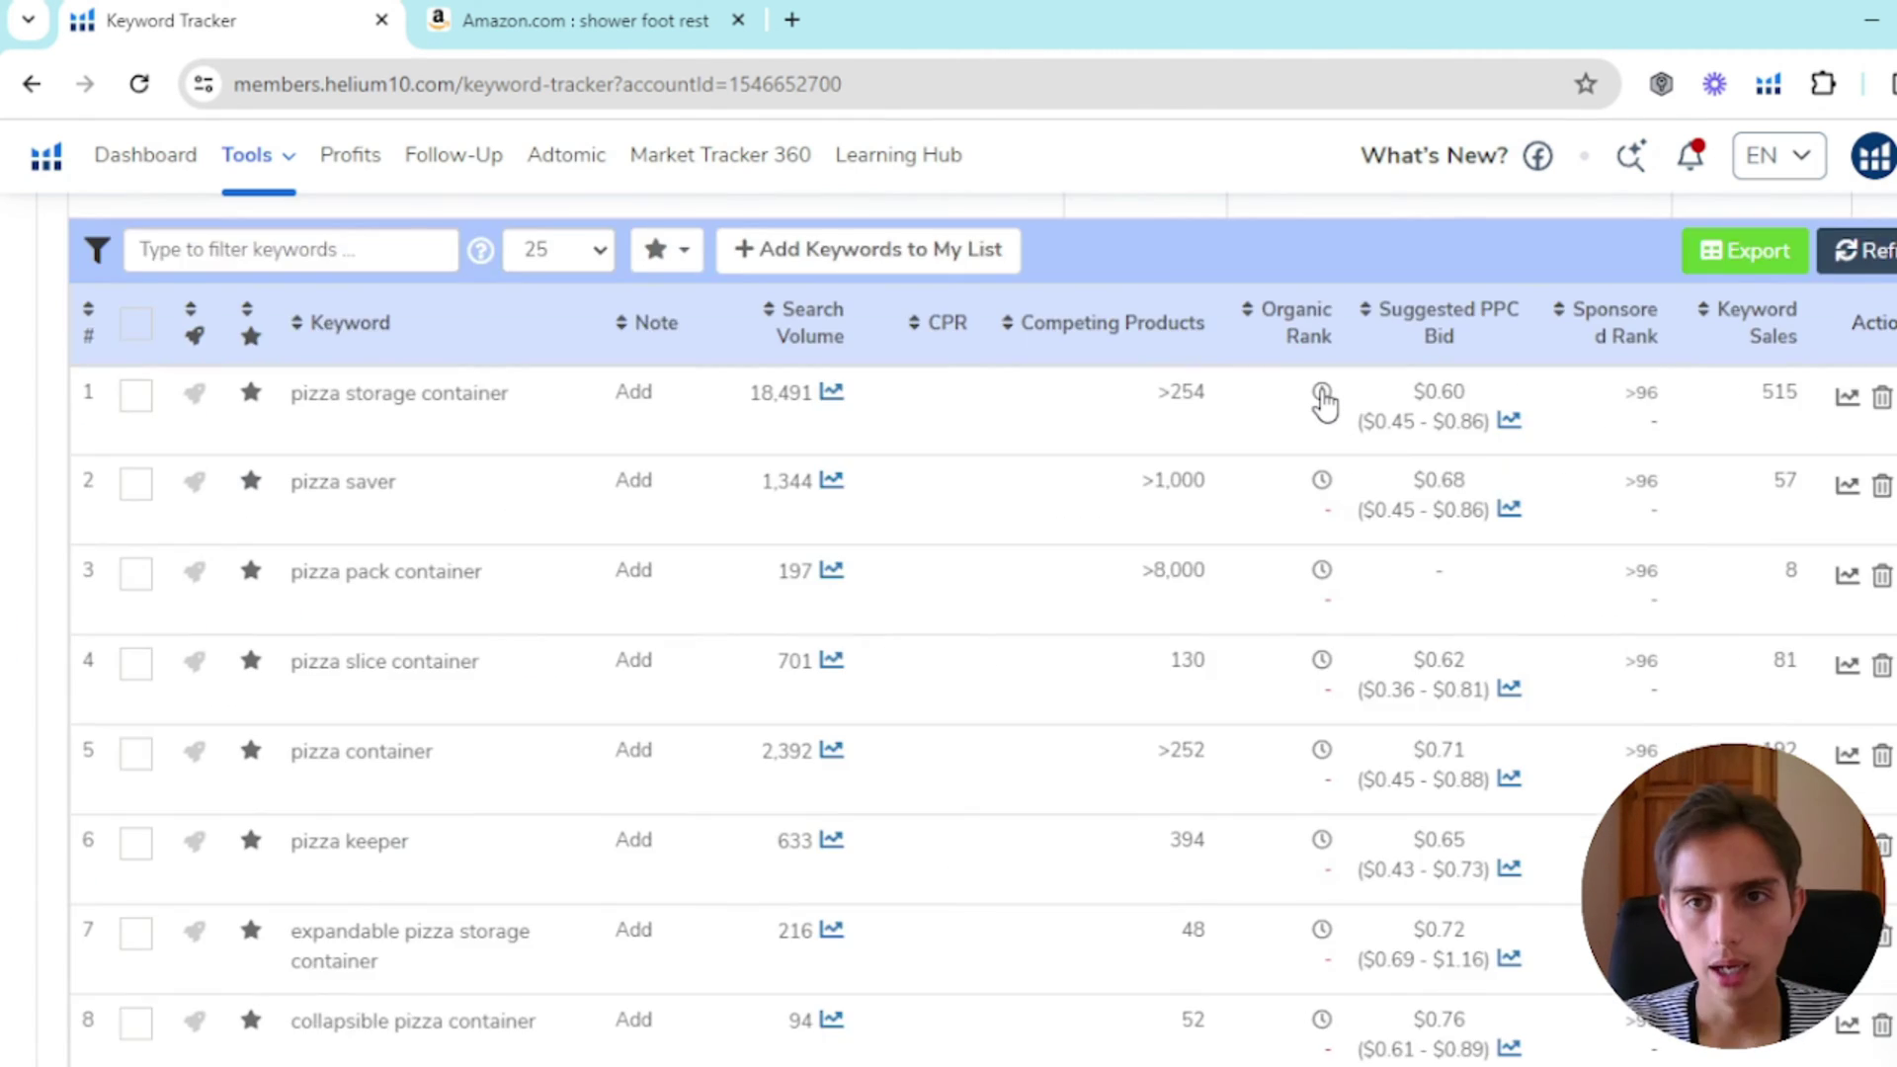
scroll(1314, 395, "down", 2)
scroll(461, 642, "up", 2)
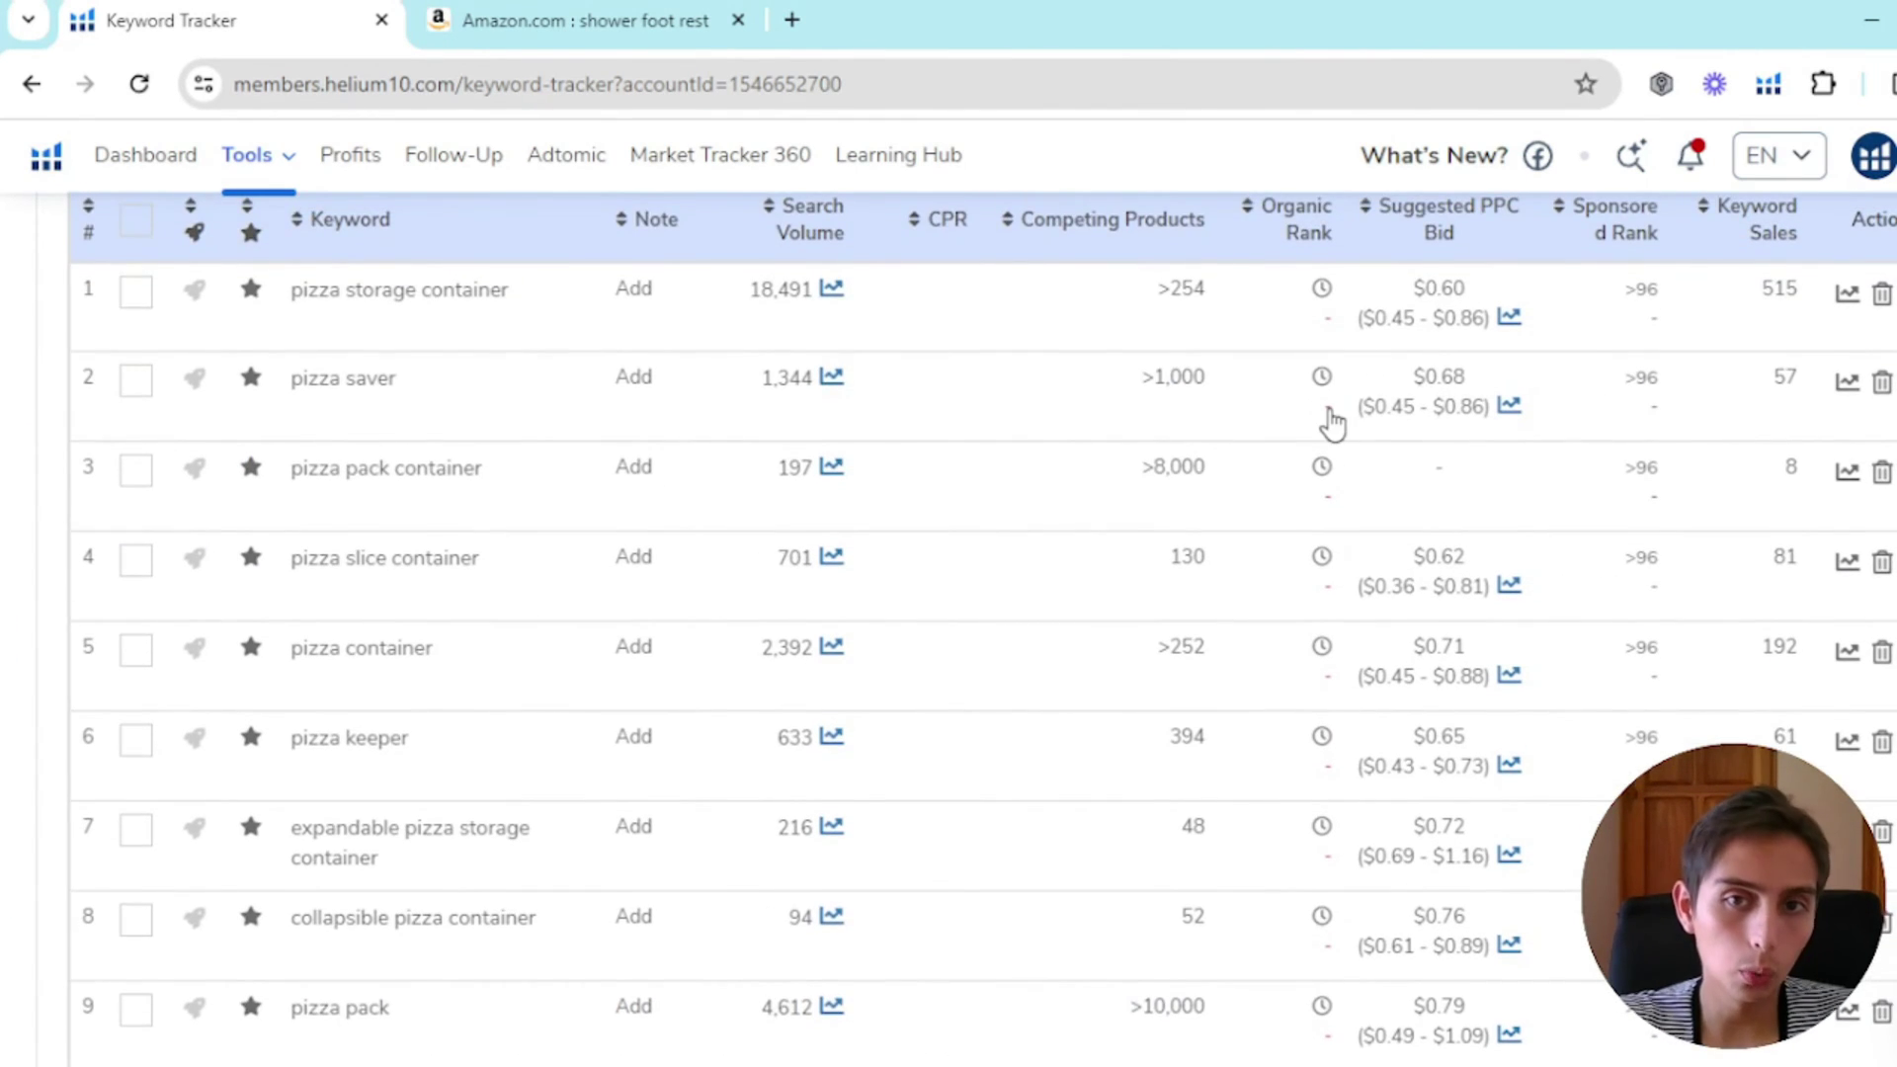
scroll(1262, 431, "up", 1)
scroll(402, 497, "down", 3)
scroll(402, 513, "up", 3)
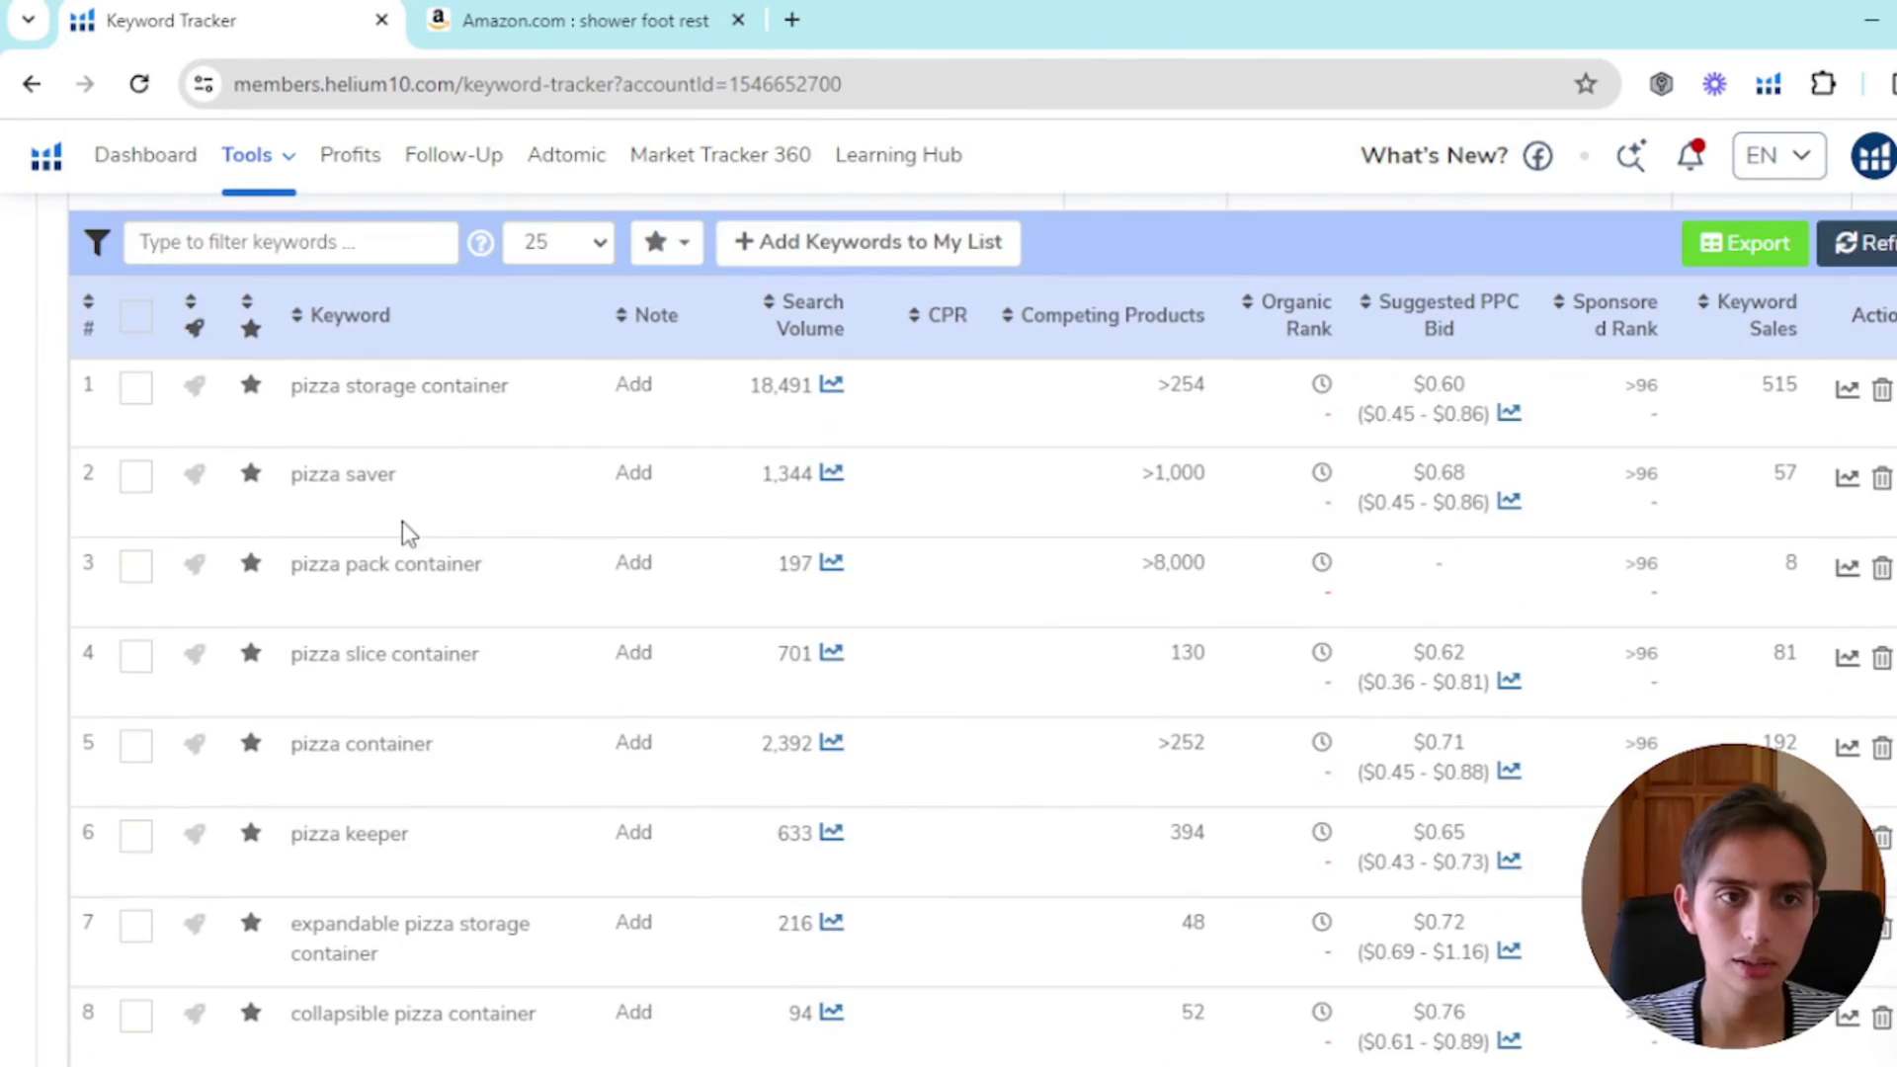
Step: Collapse the Pizza Storage Container's keyword table and expand the tracked keywords of the Recipe Organizer binder product
scroll(406, 529, "down", 3)
scroll(406, 525, "up", 6)
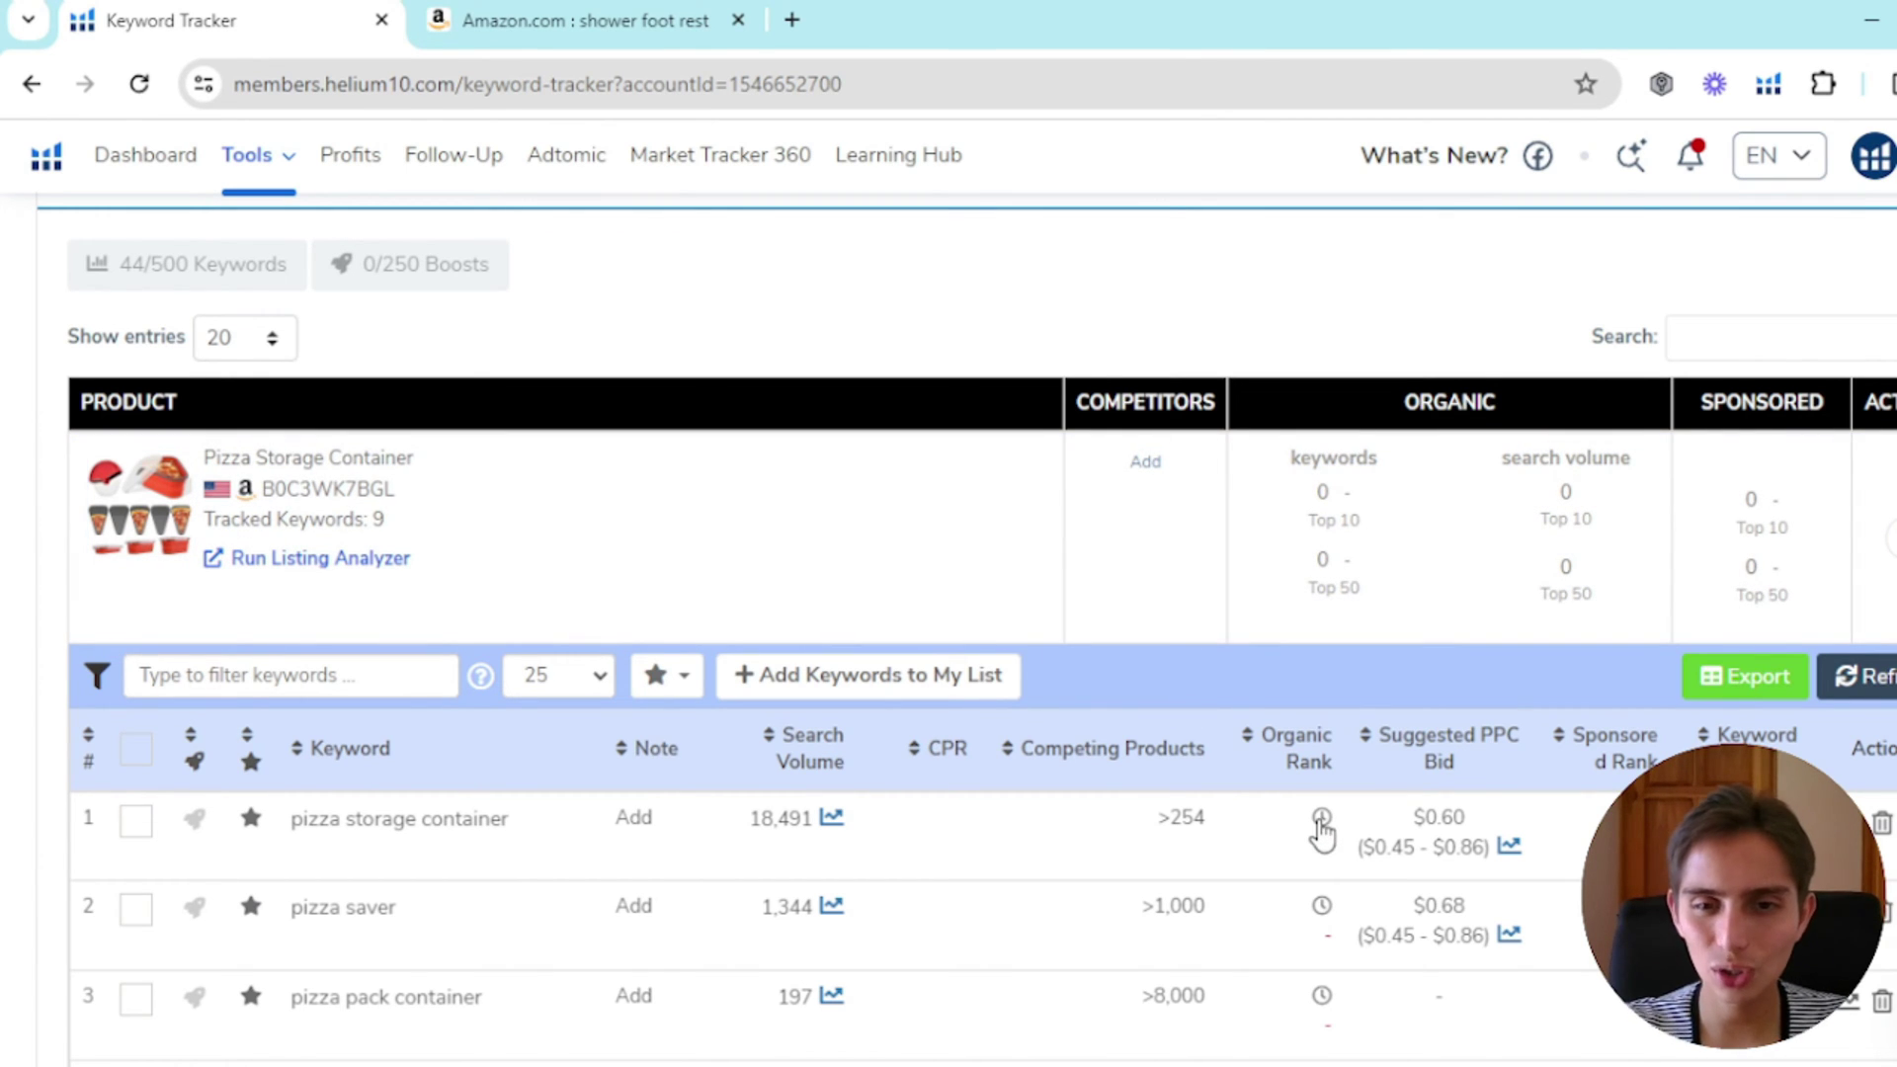
left_click(978, 524)
scroll(695, 389, "down", 1)
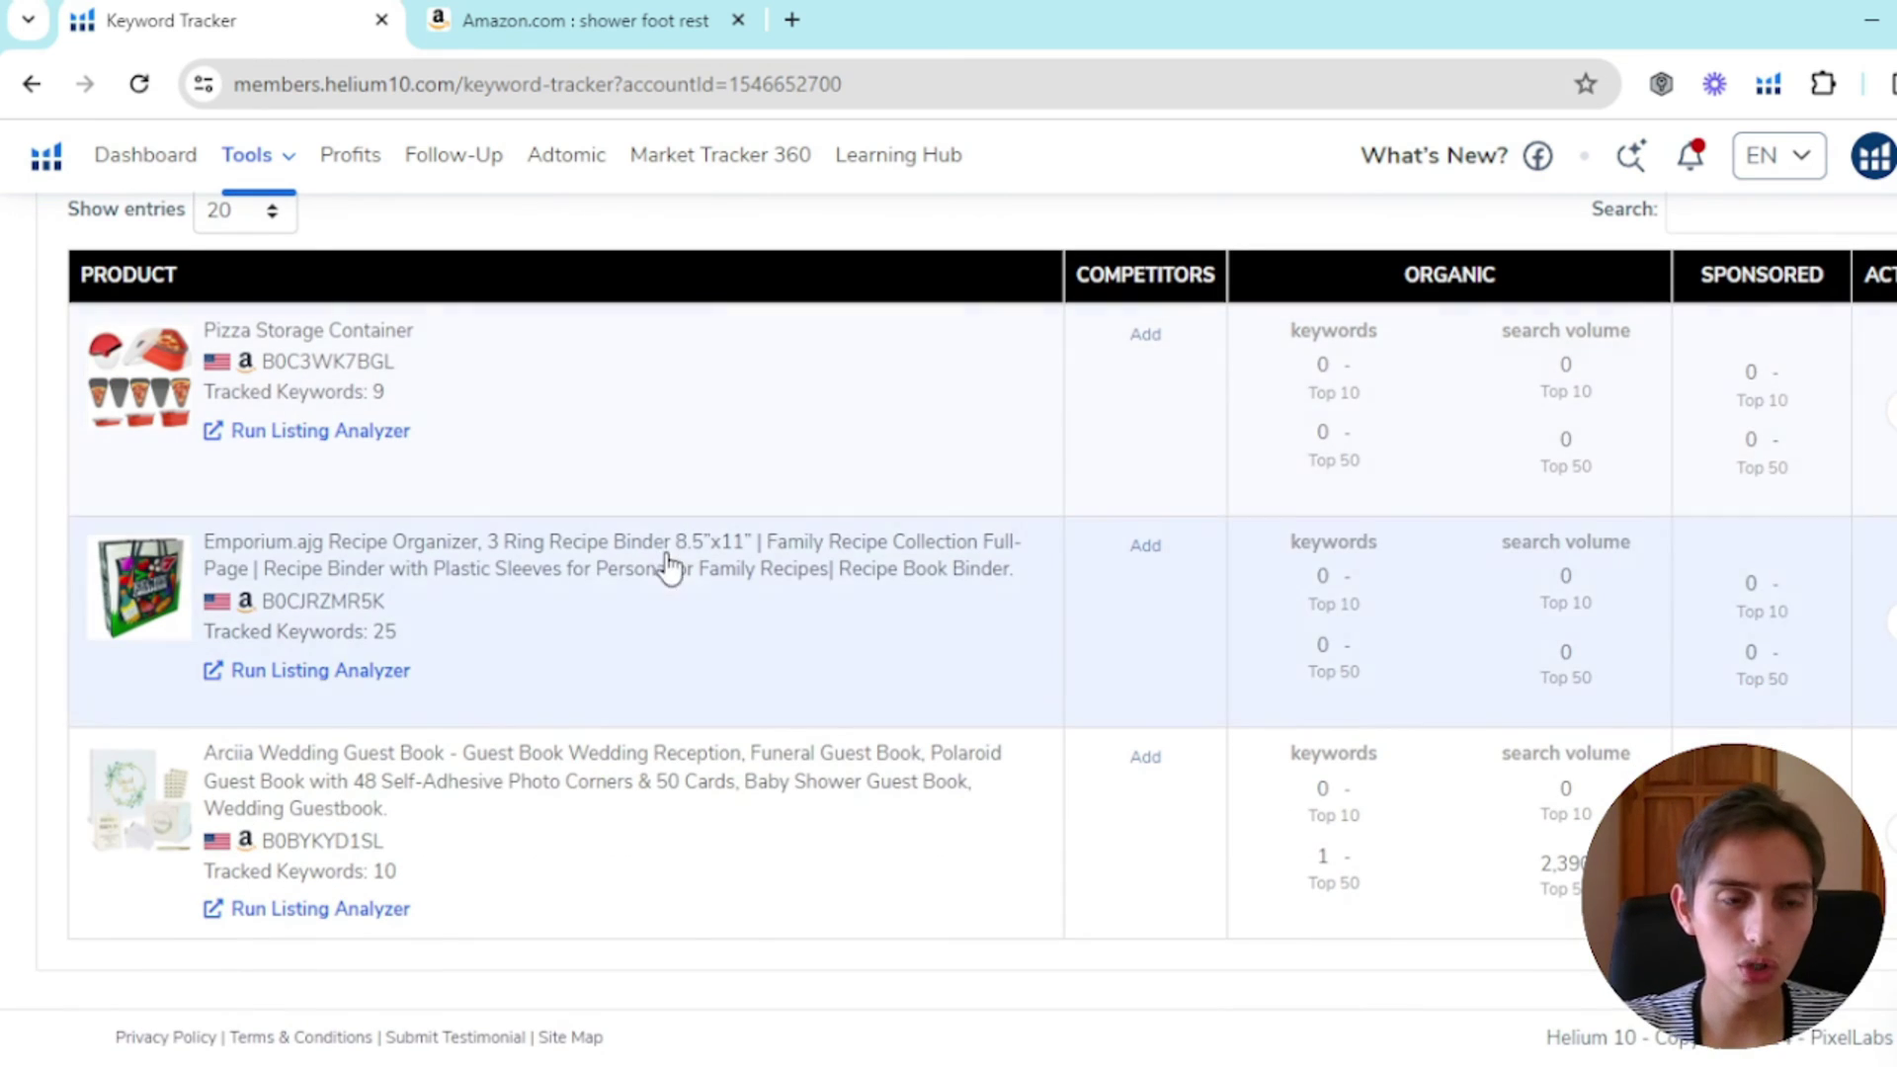
left_click(663, 654)
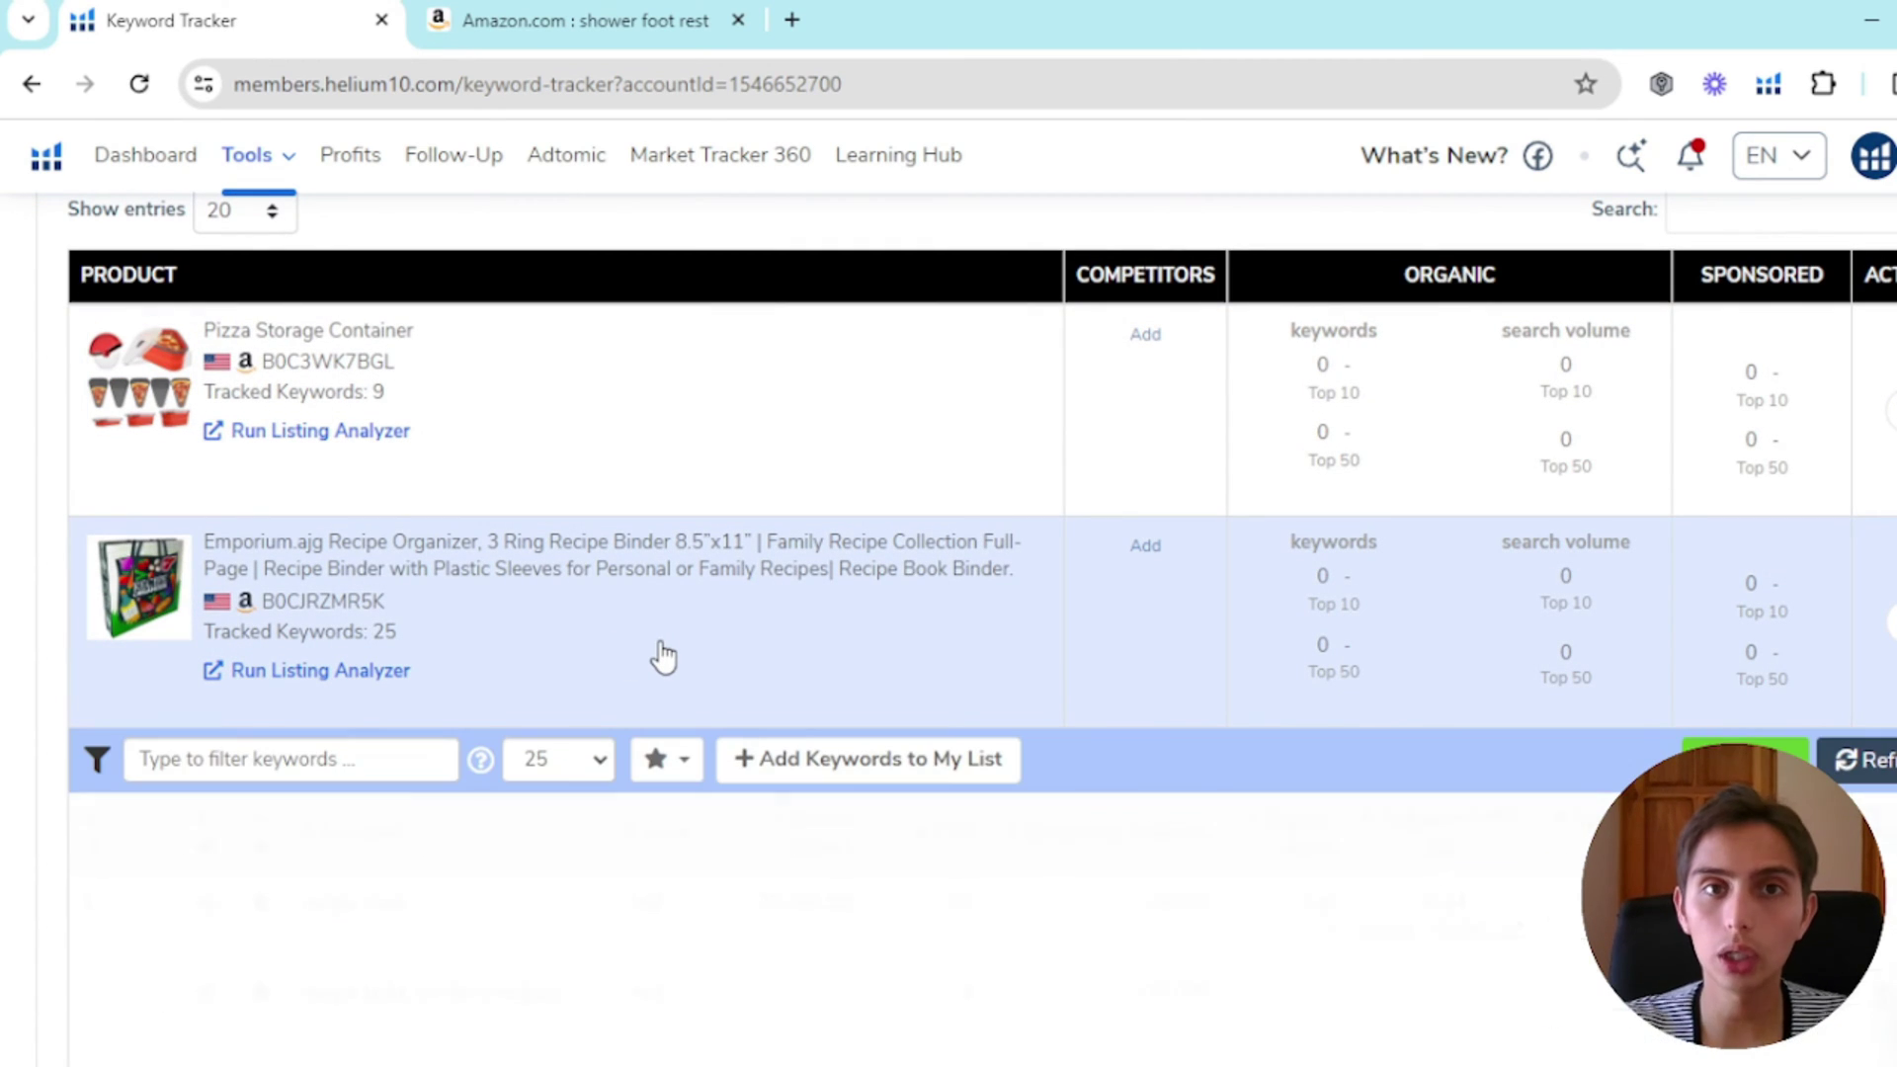
scroll(1028, 588, "down", 6)
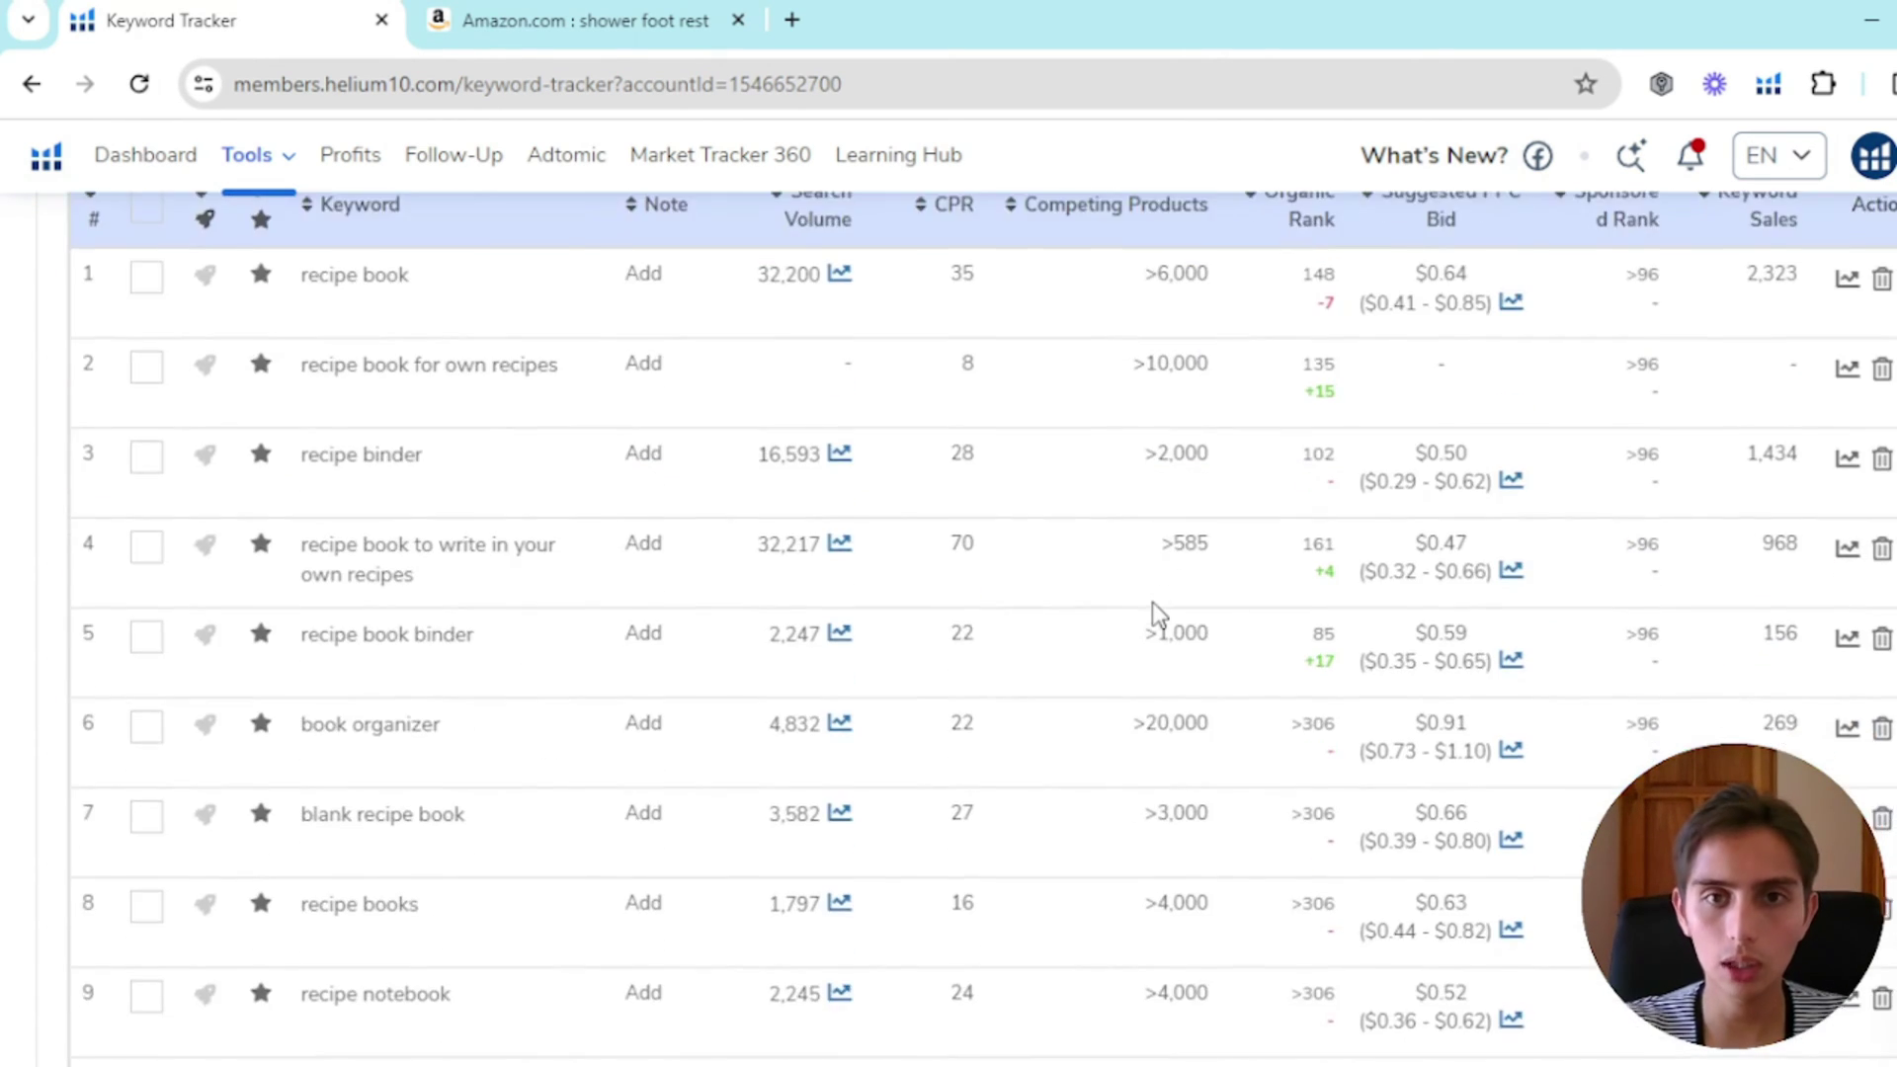
Step: Examine the Organic Rank column of the recipe binder's keywords, including the rank changes beneath the positions
scroll(1379, 356, "up", 5)
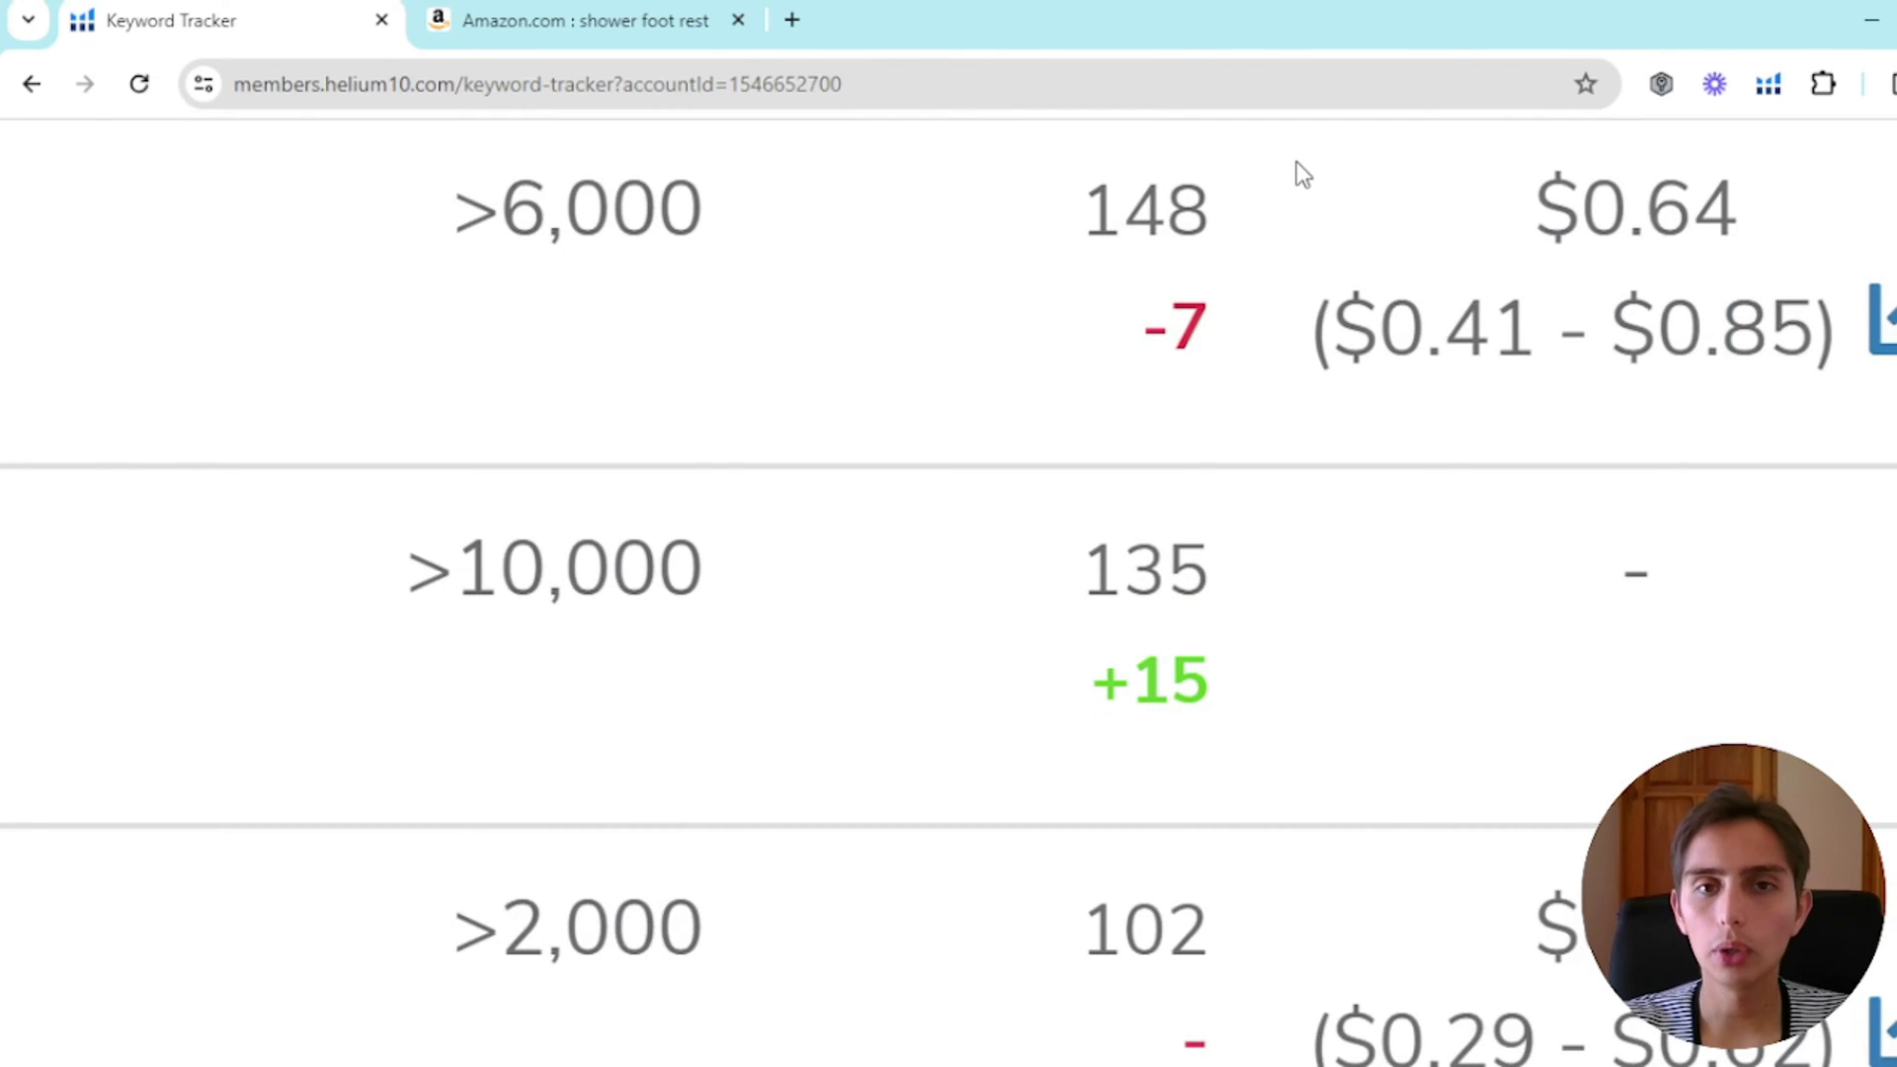
scroll(1294, 162, "up", 1)
scroll(1227, 312, "down", 3)
scroll(1227, 312, "up", 2)
scroll(1227, 312, "down", 4)
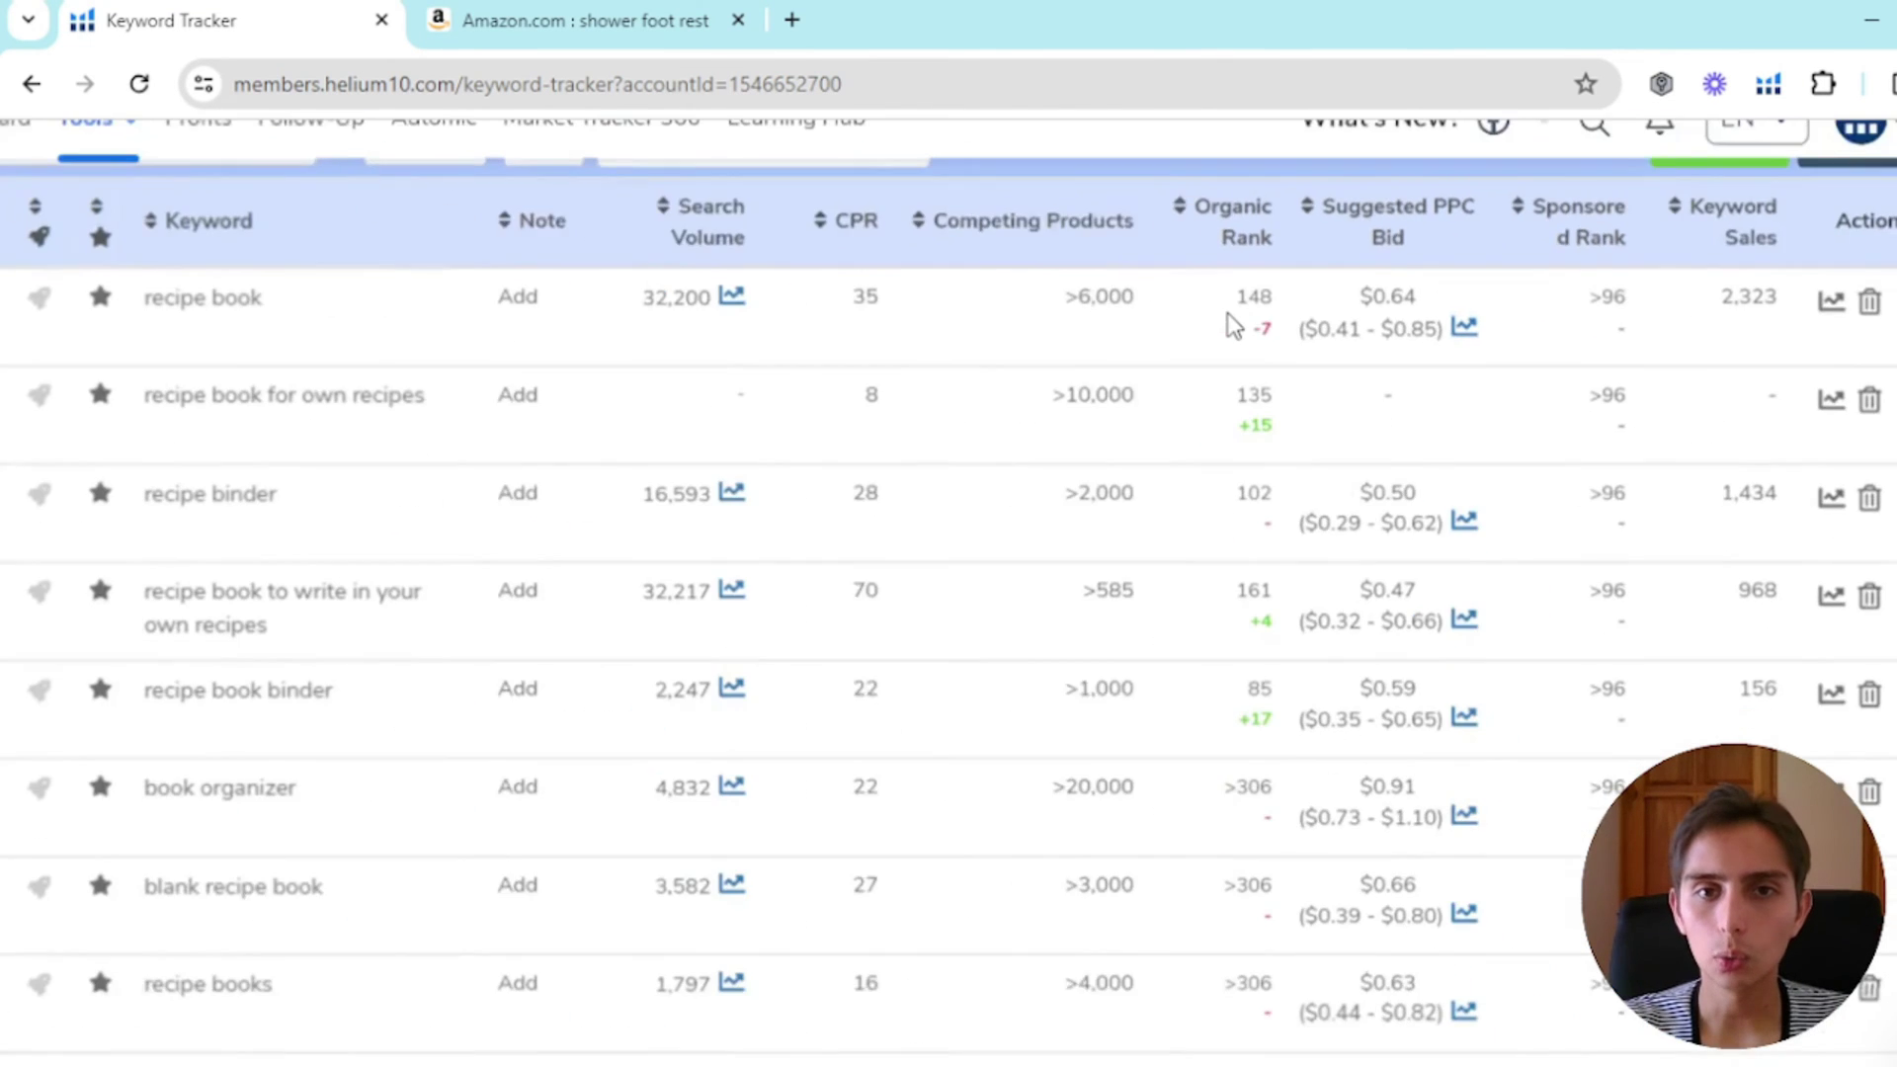
scroll(1235, 316, "up", 5)
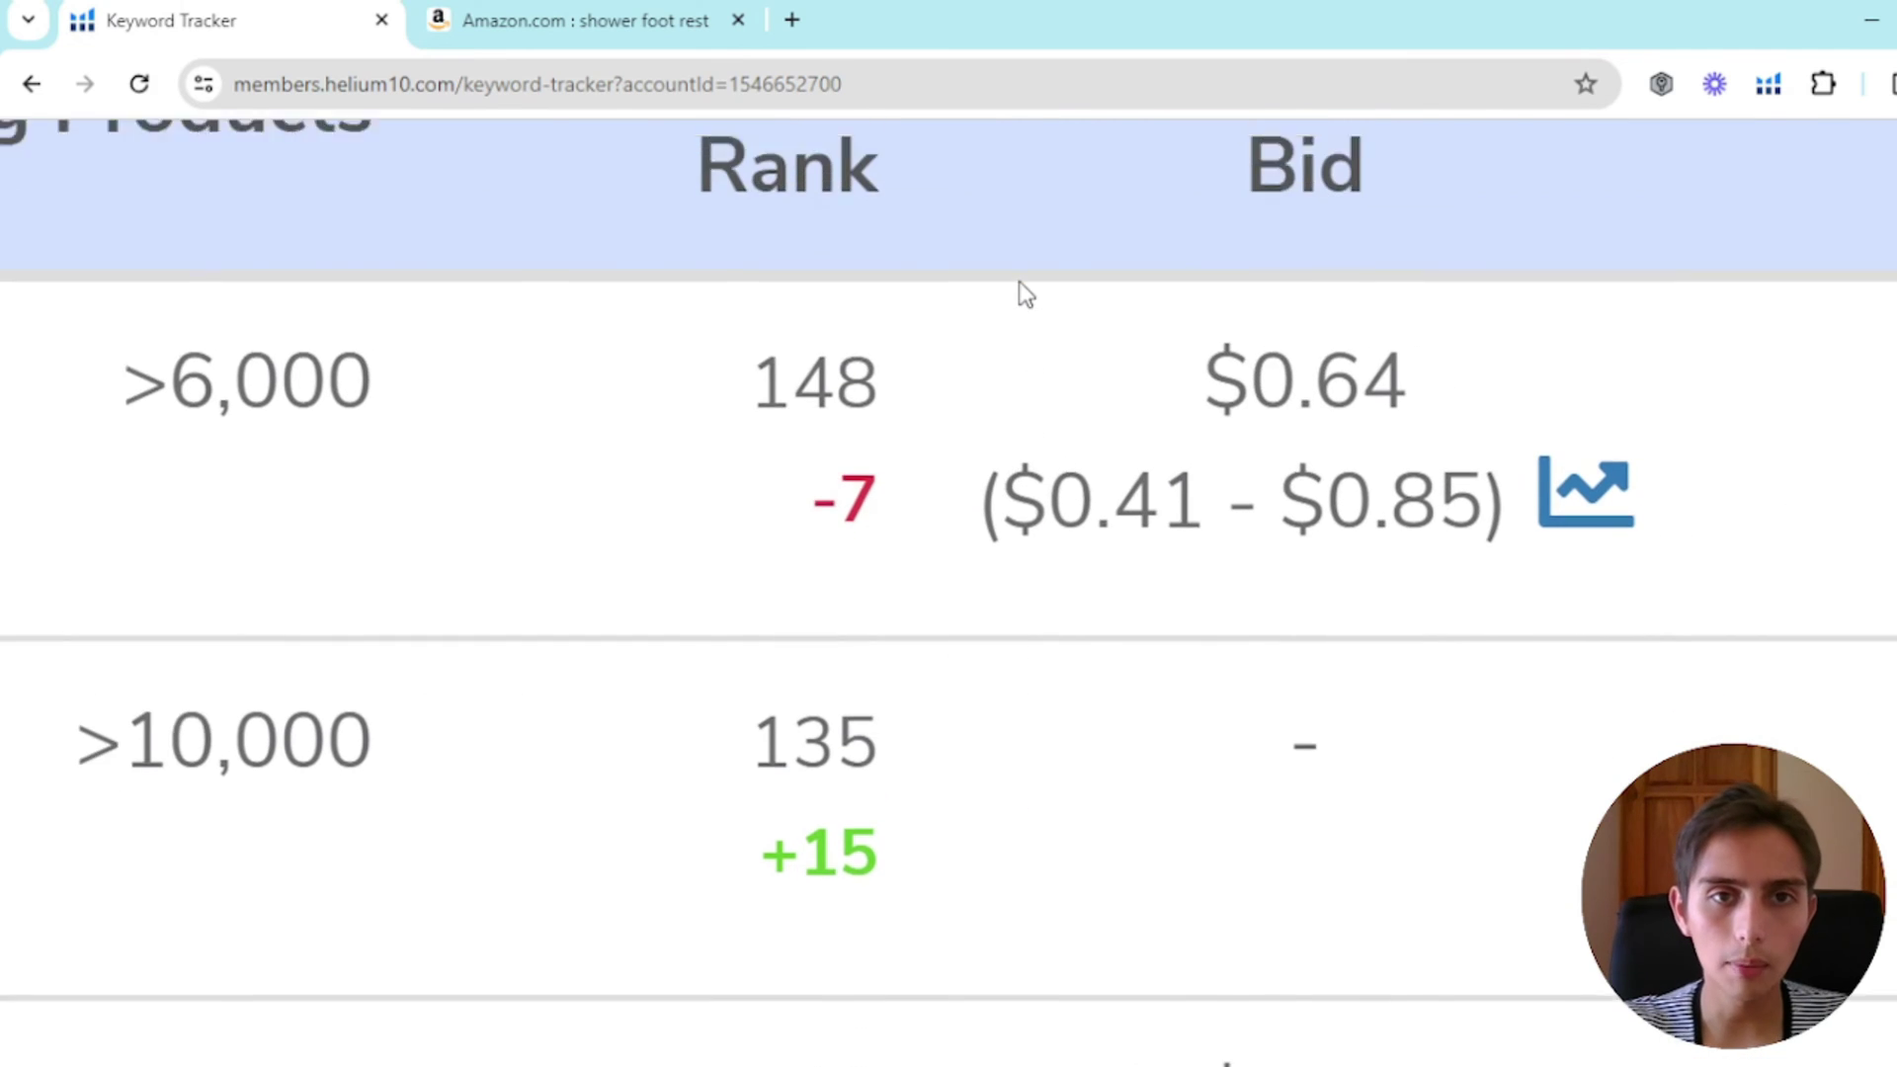
scroll(1018, 286, "down", 5)
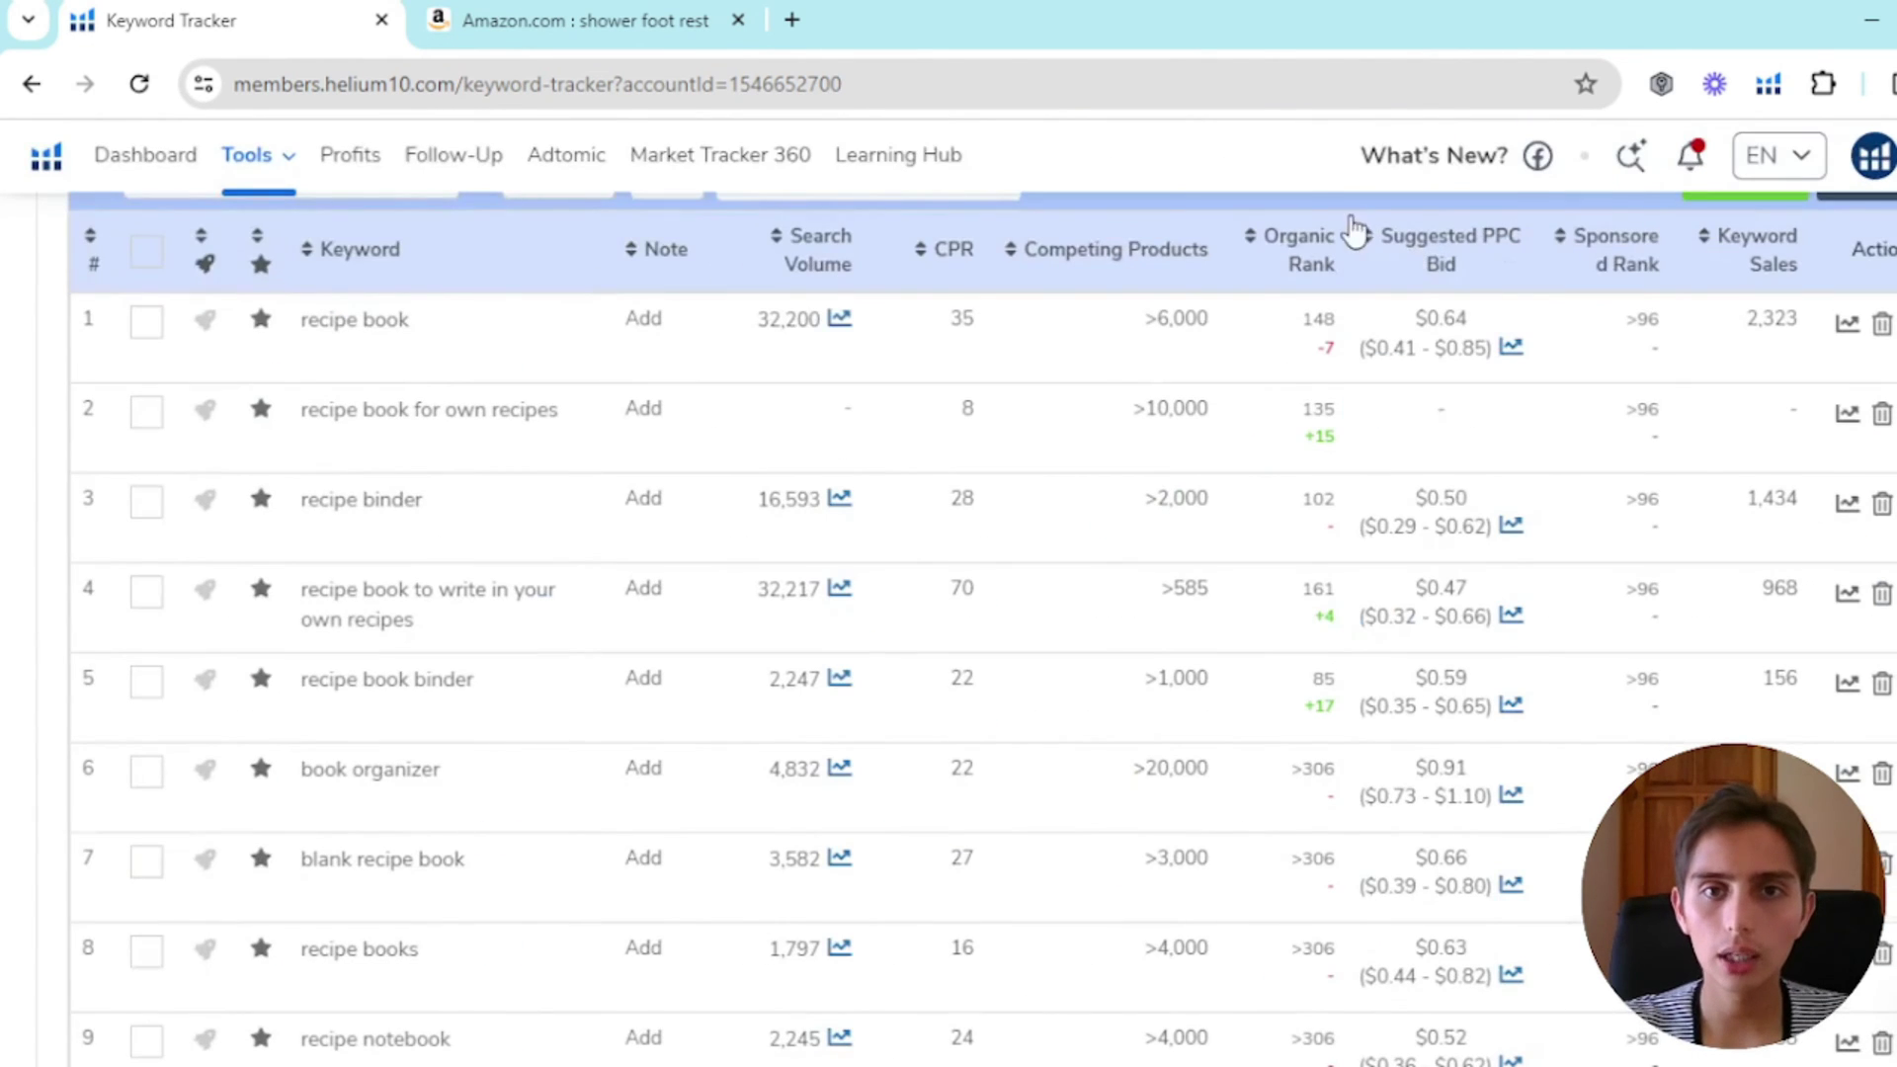
scroll(1356, 229, "up", 5)
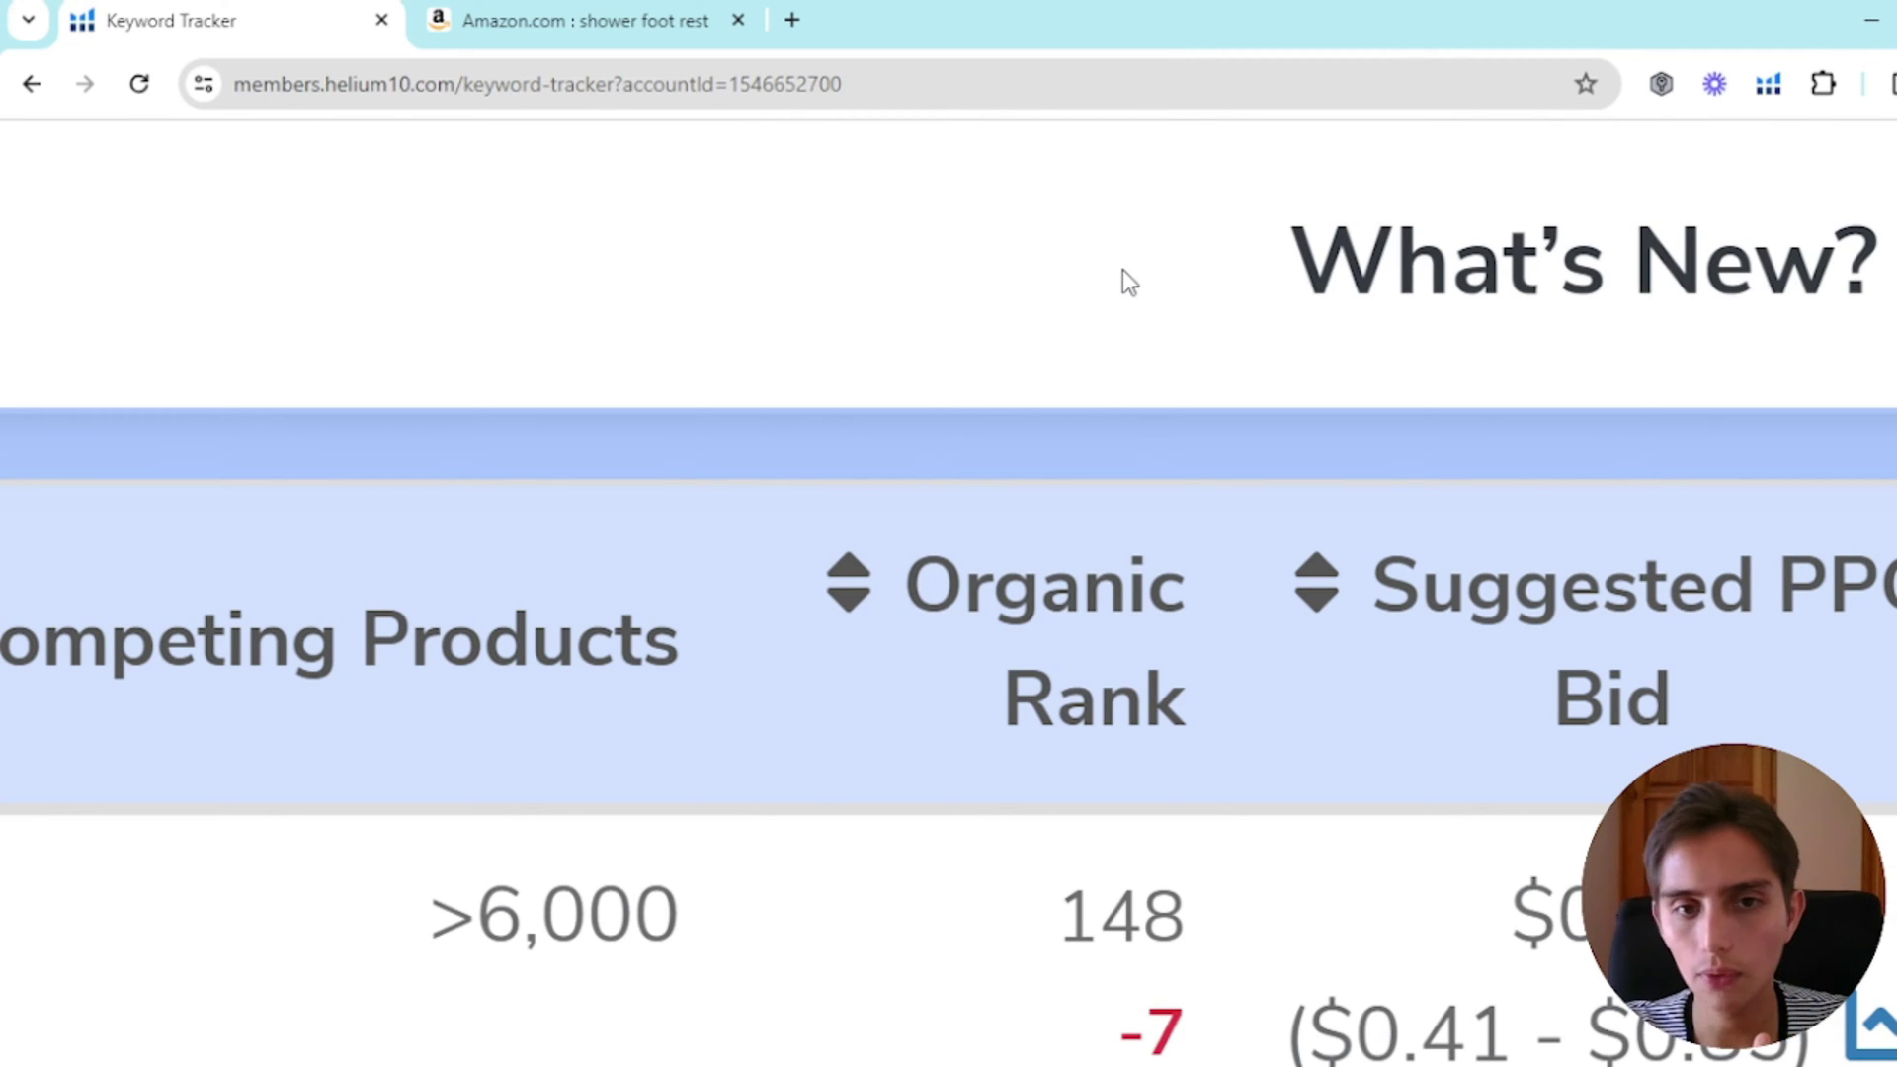
scroll(1123, 272, "down", 5)
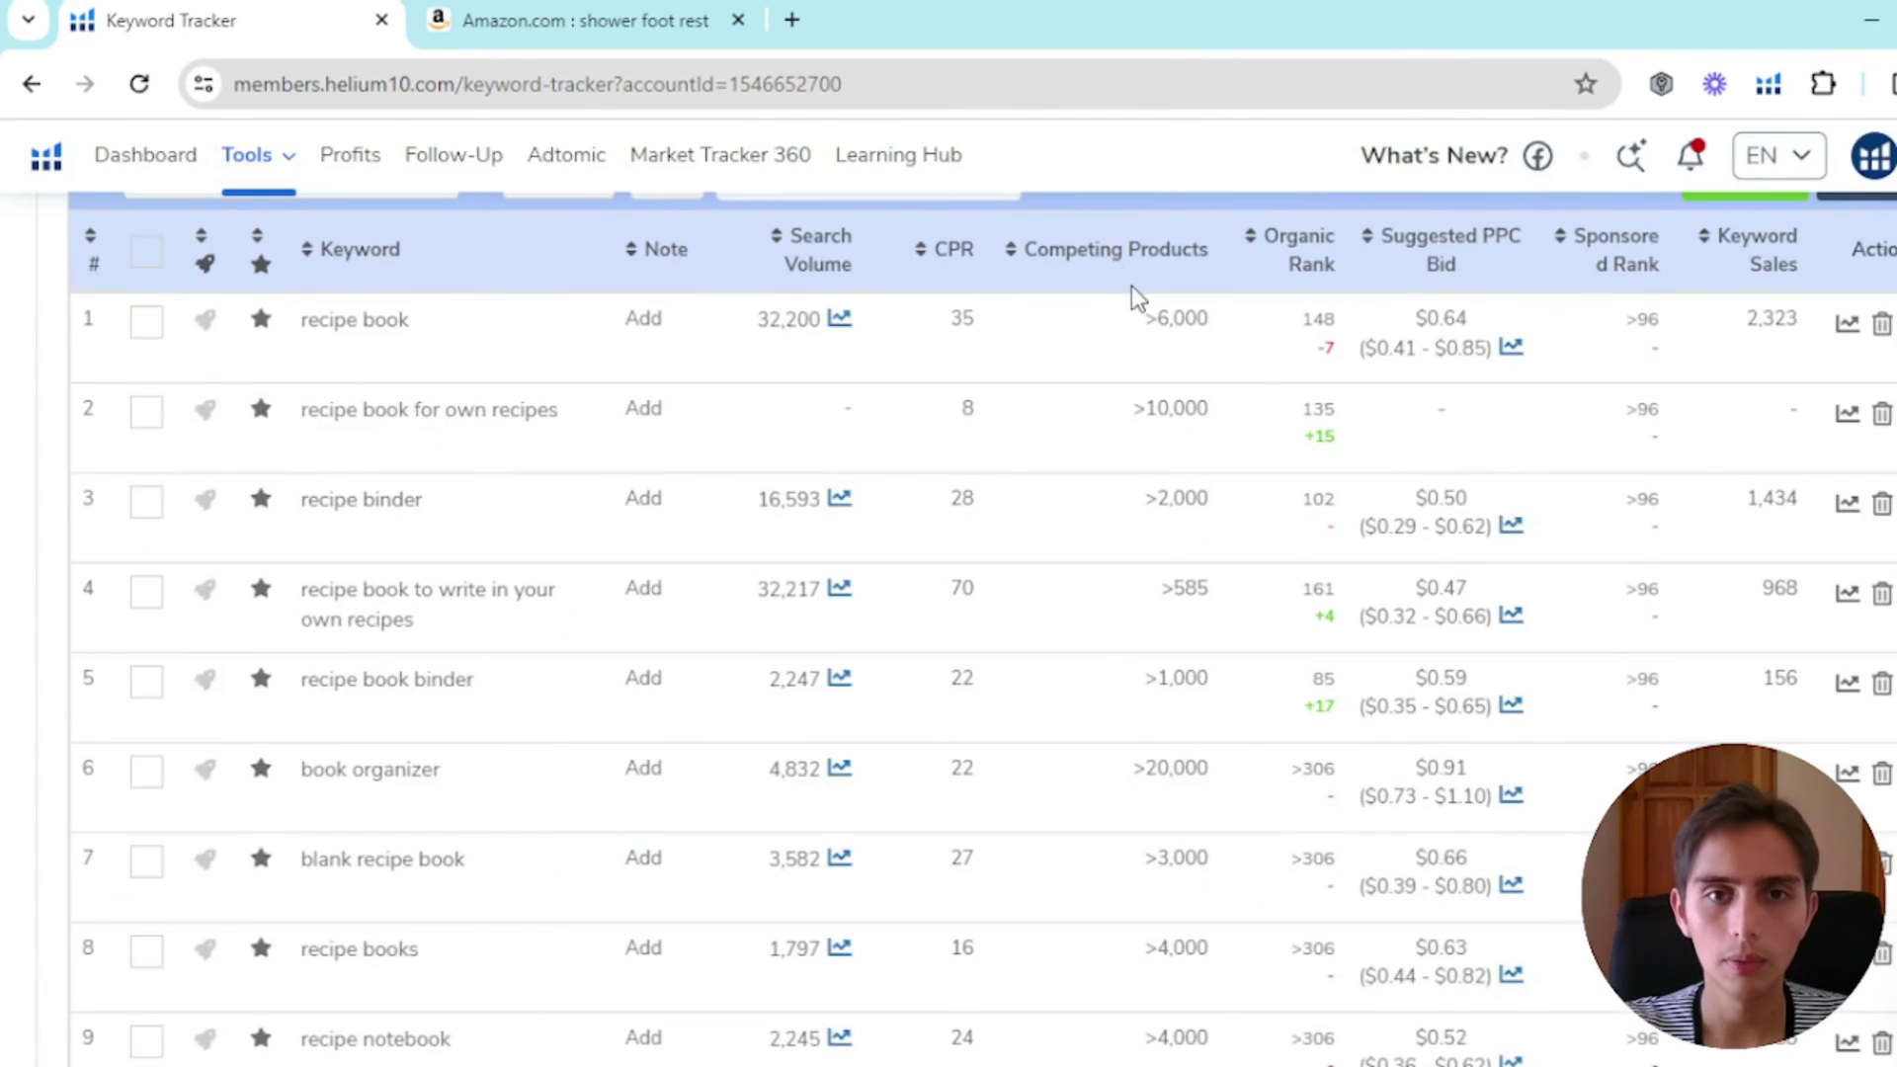
scroll(1335, 232, "up", 5)
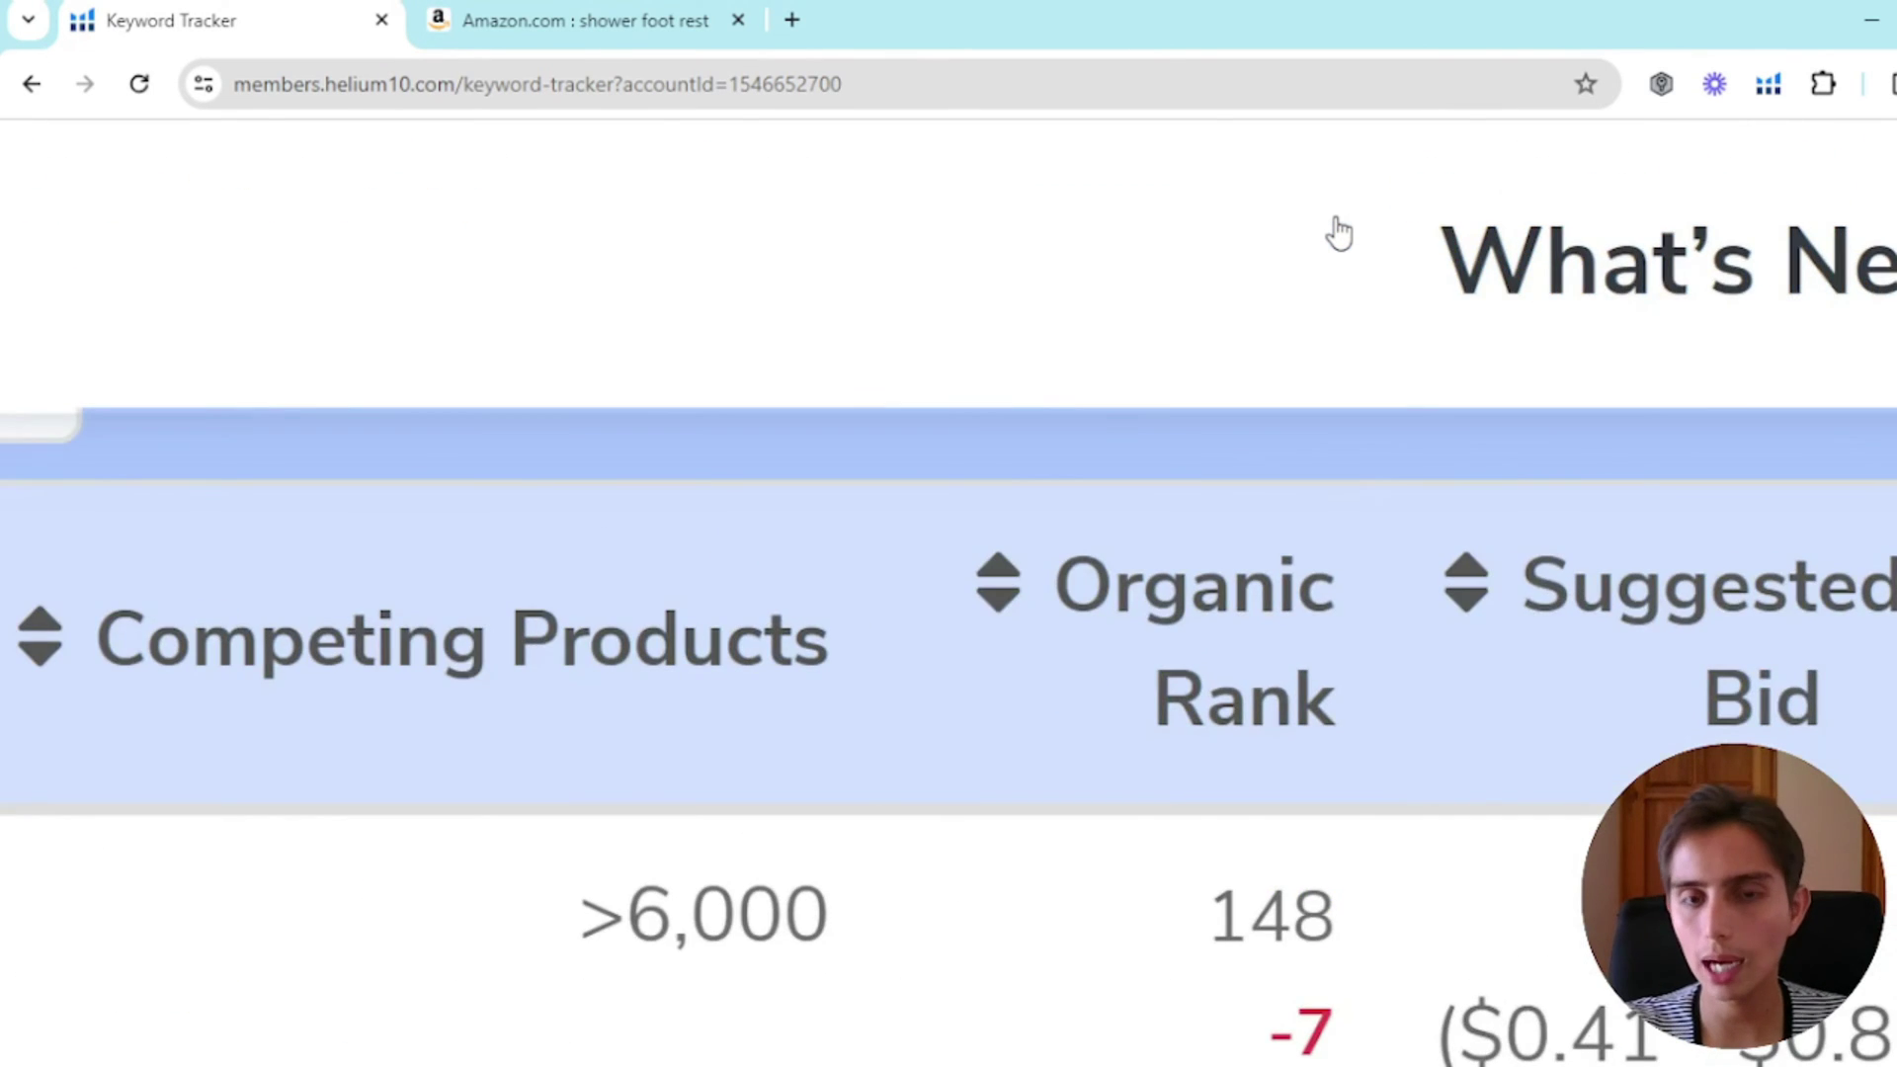
scroll(1336, 232, "down", 5)
Step: Inspect the first tracked keyword, "recipe book", by highlighting its name and then clearing the highlight
scroll(287, 320, "up", 5)
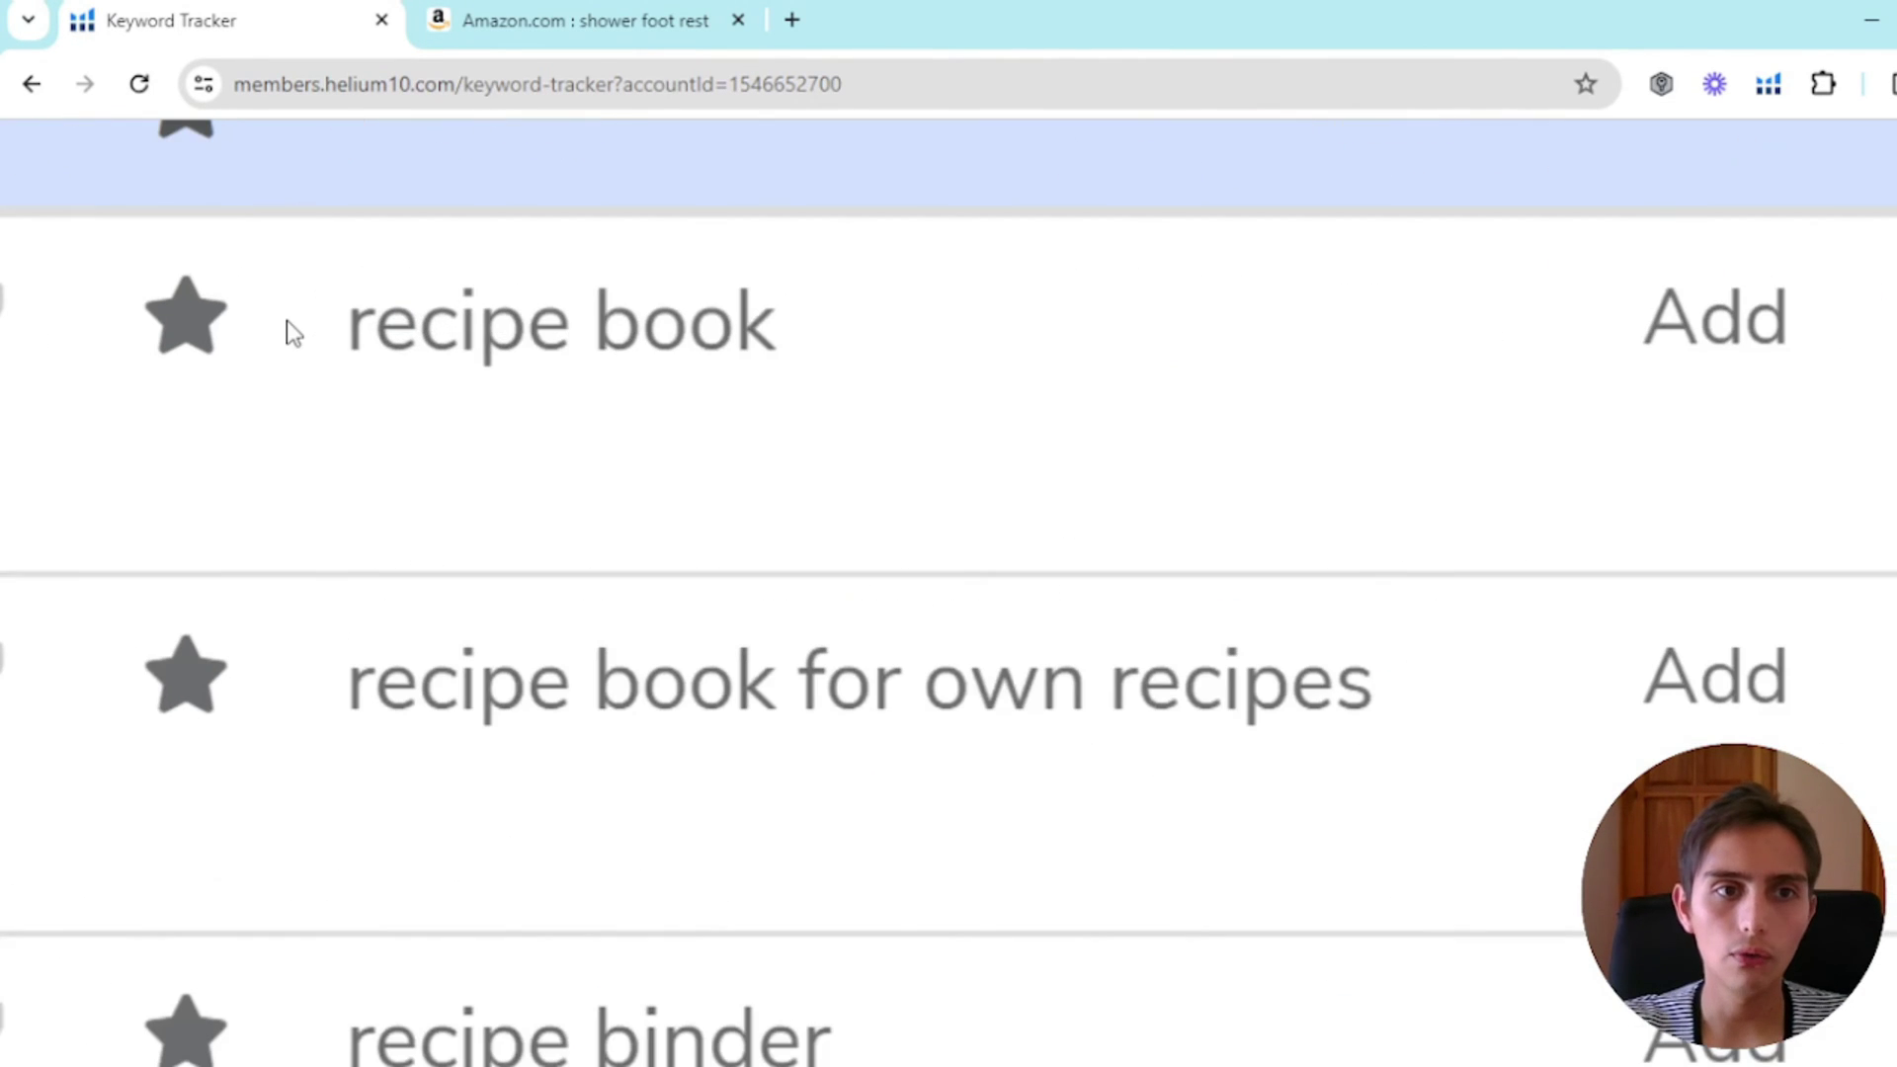
triple_click(448, 295)
left_click(449, 293)
scroll(448, 293, "down", 4)
scroll(447, 292, "down", 2)
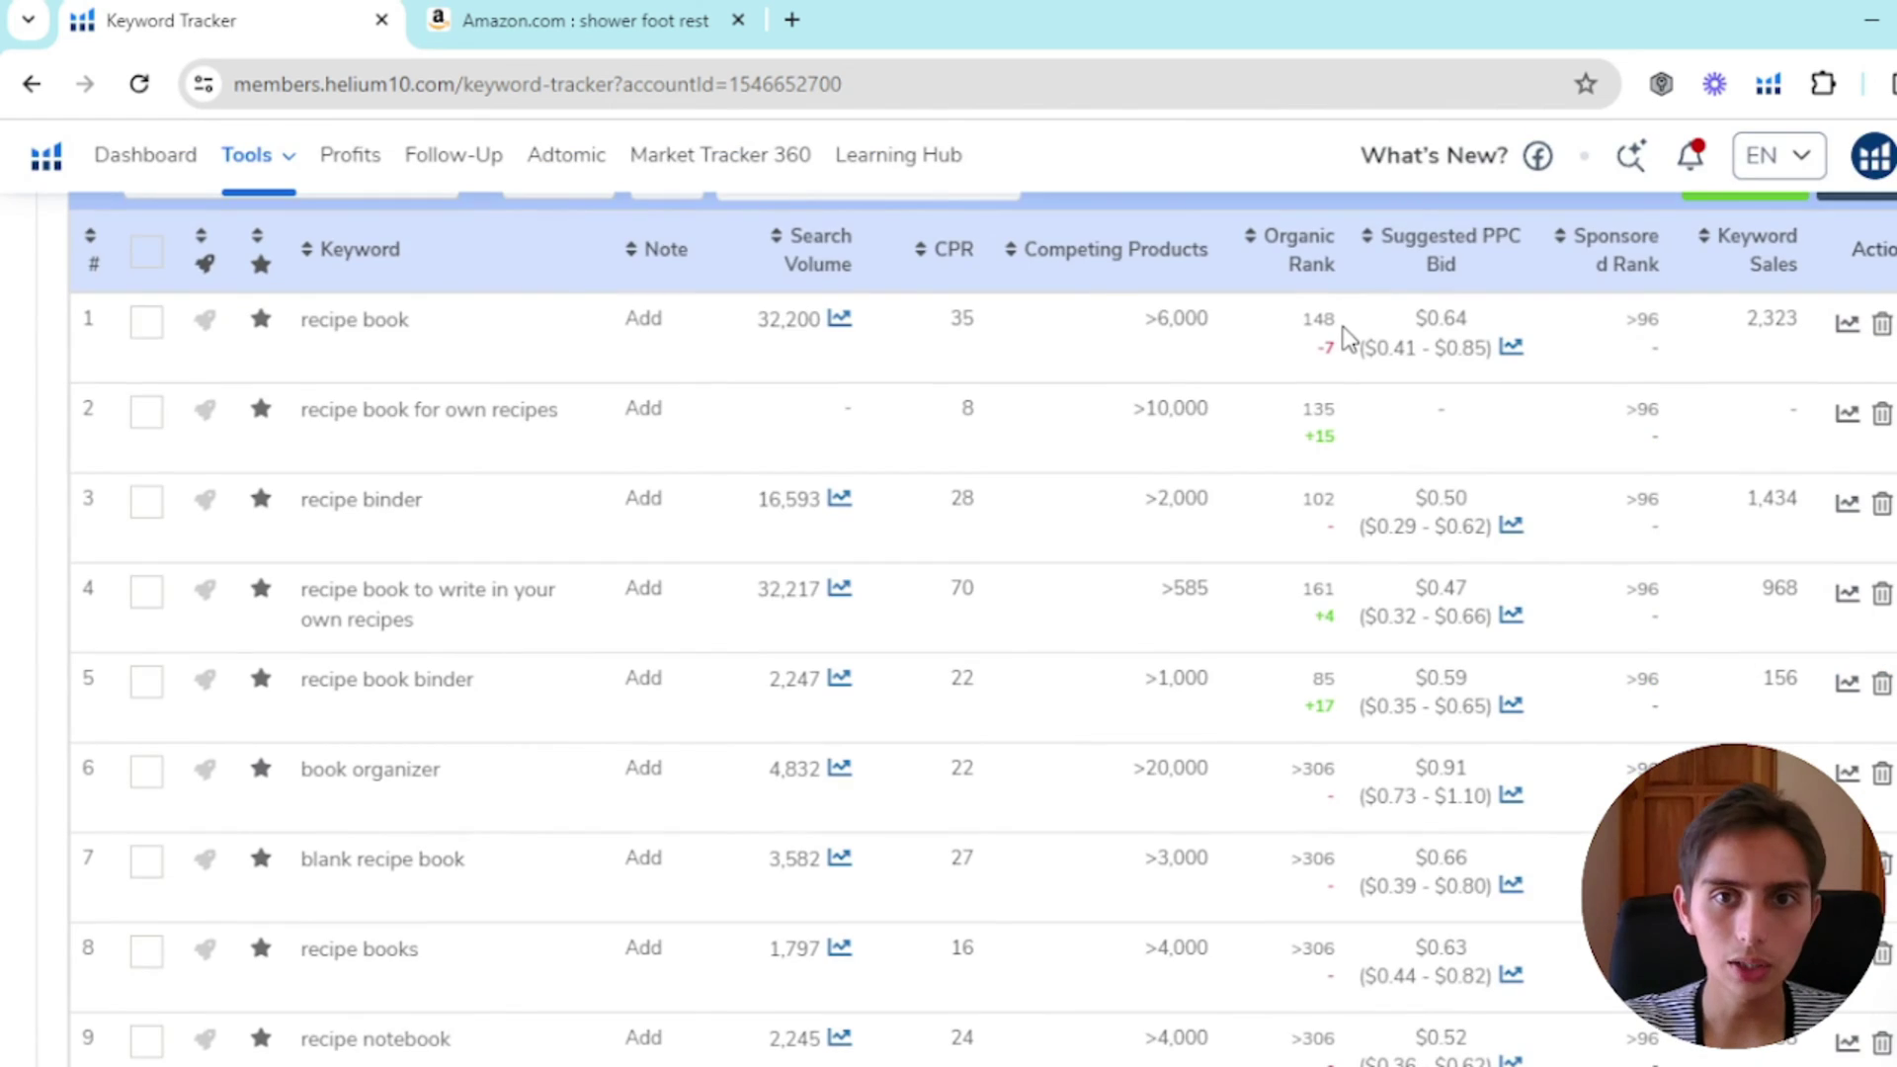
Step: Examine the organic rank of "recipe book" and highlight the rank change shown beneath it
scroll(1347, 339, "up", 5)
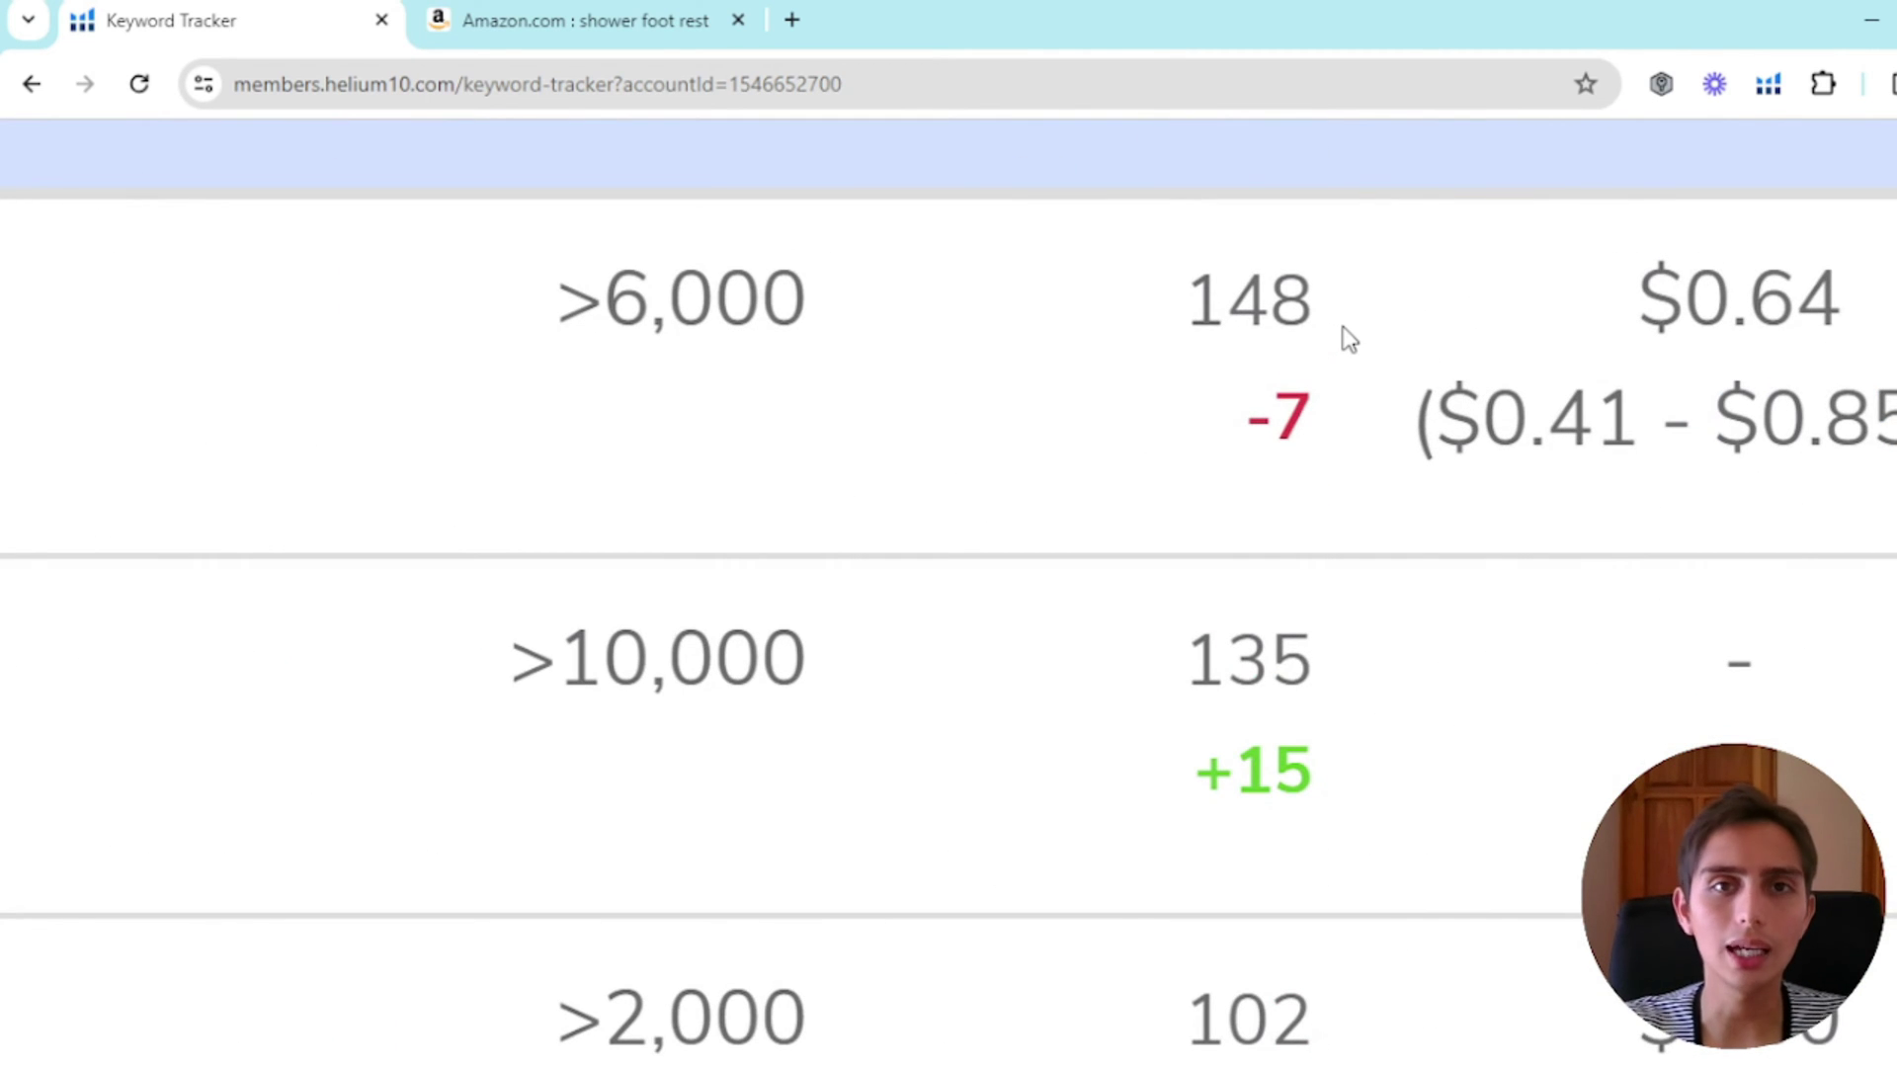
scroll(1348, 338, "up", 1)
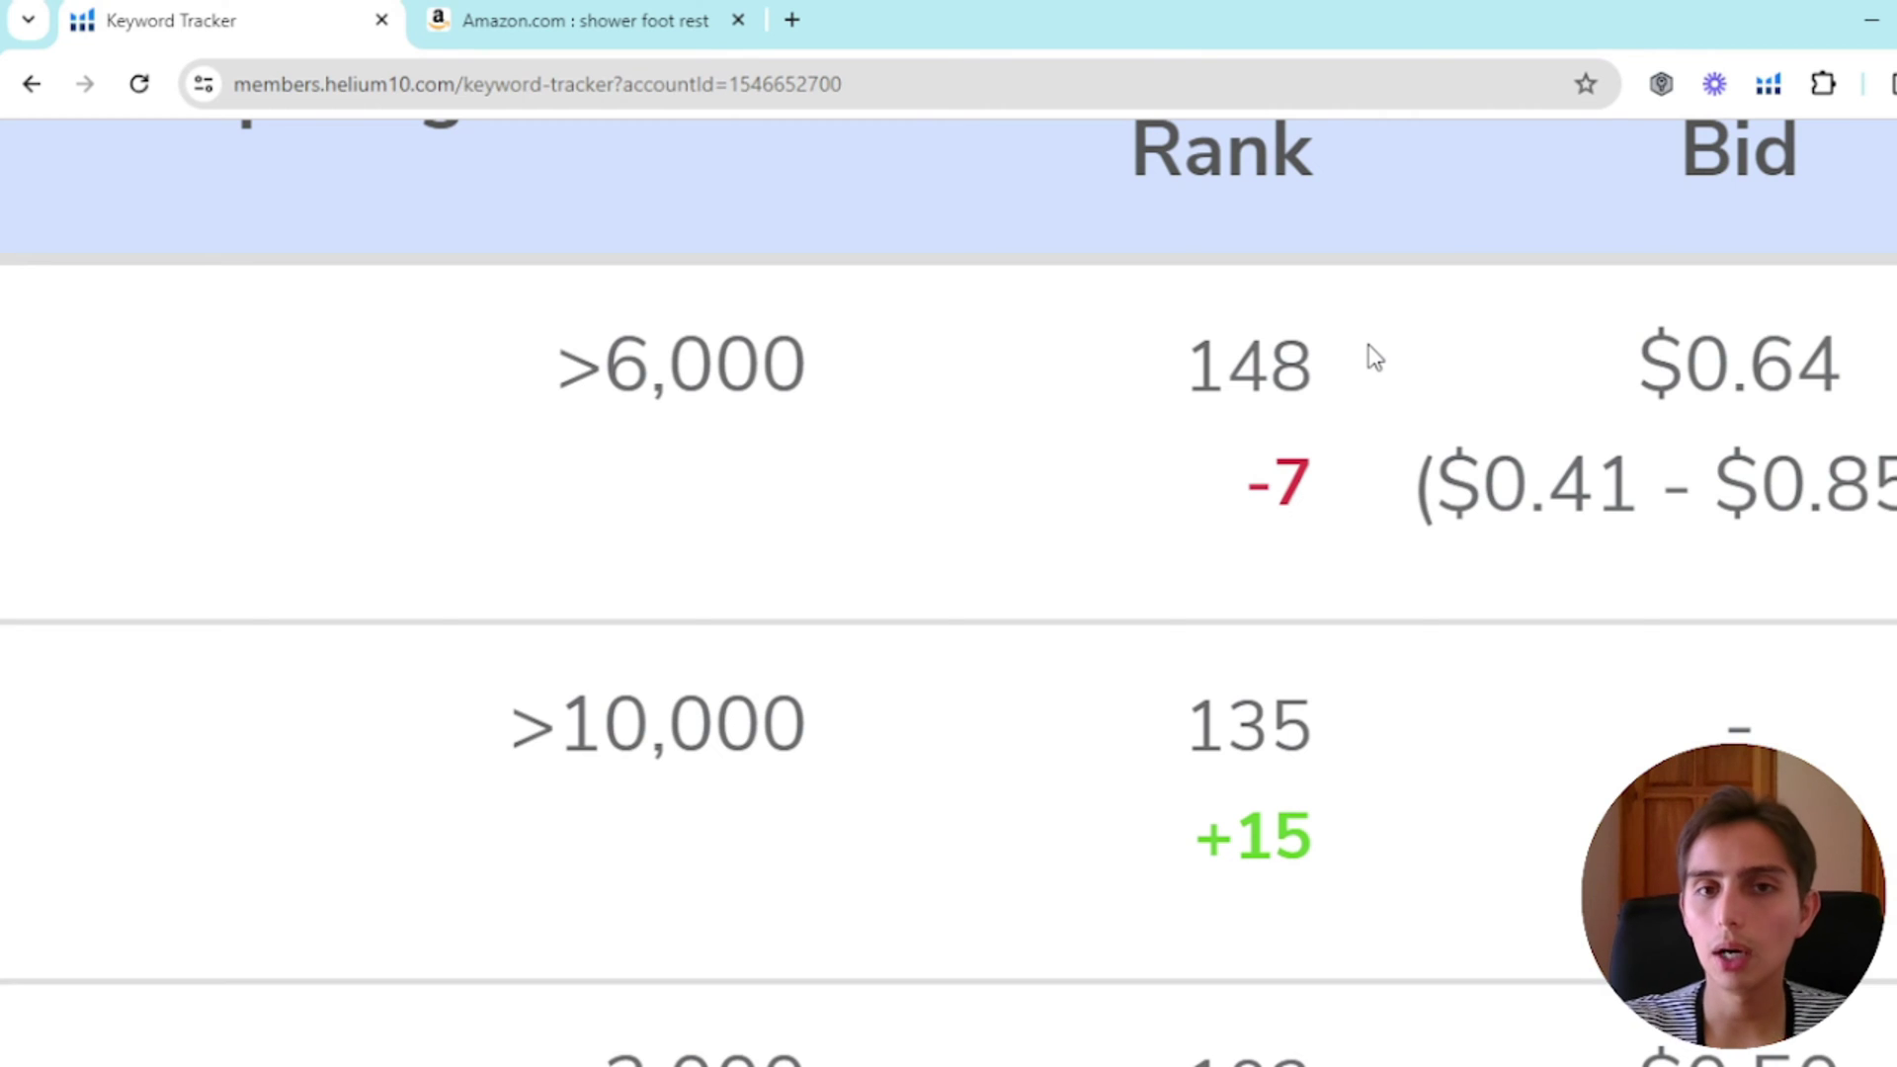
scroll(1375, 358, "down", 5)
scroll(1324, 326, "up", 5)
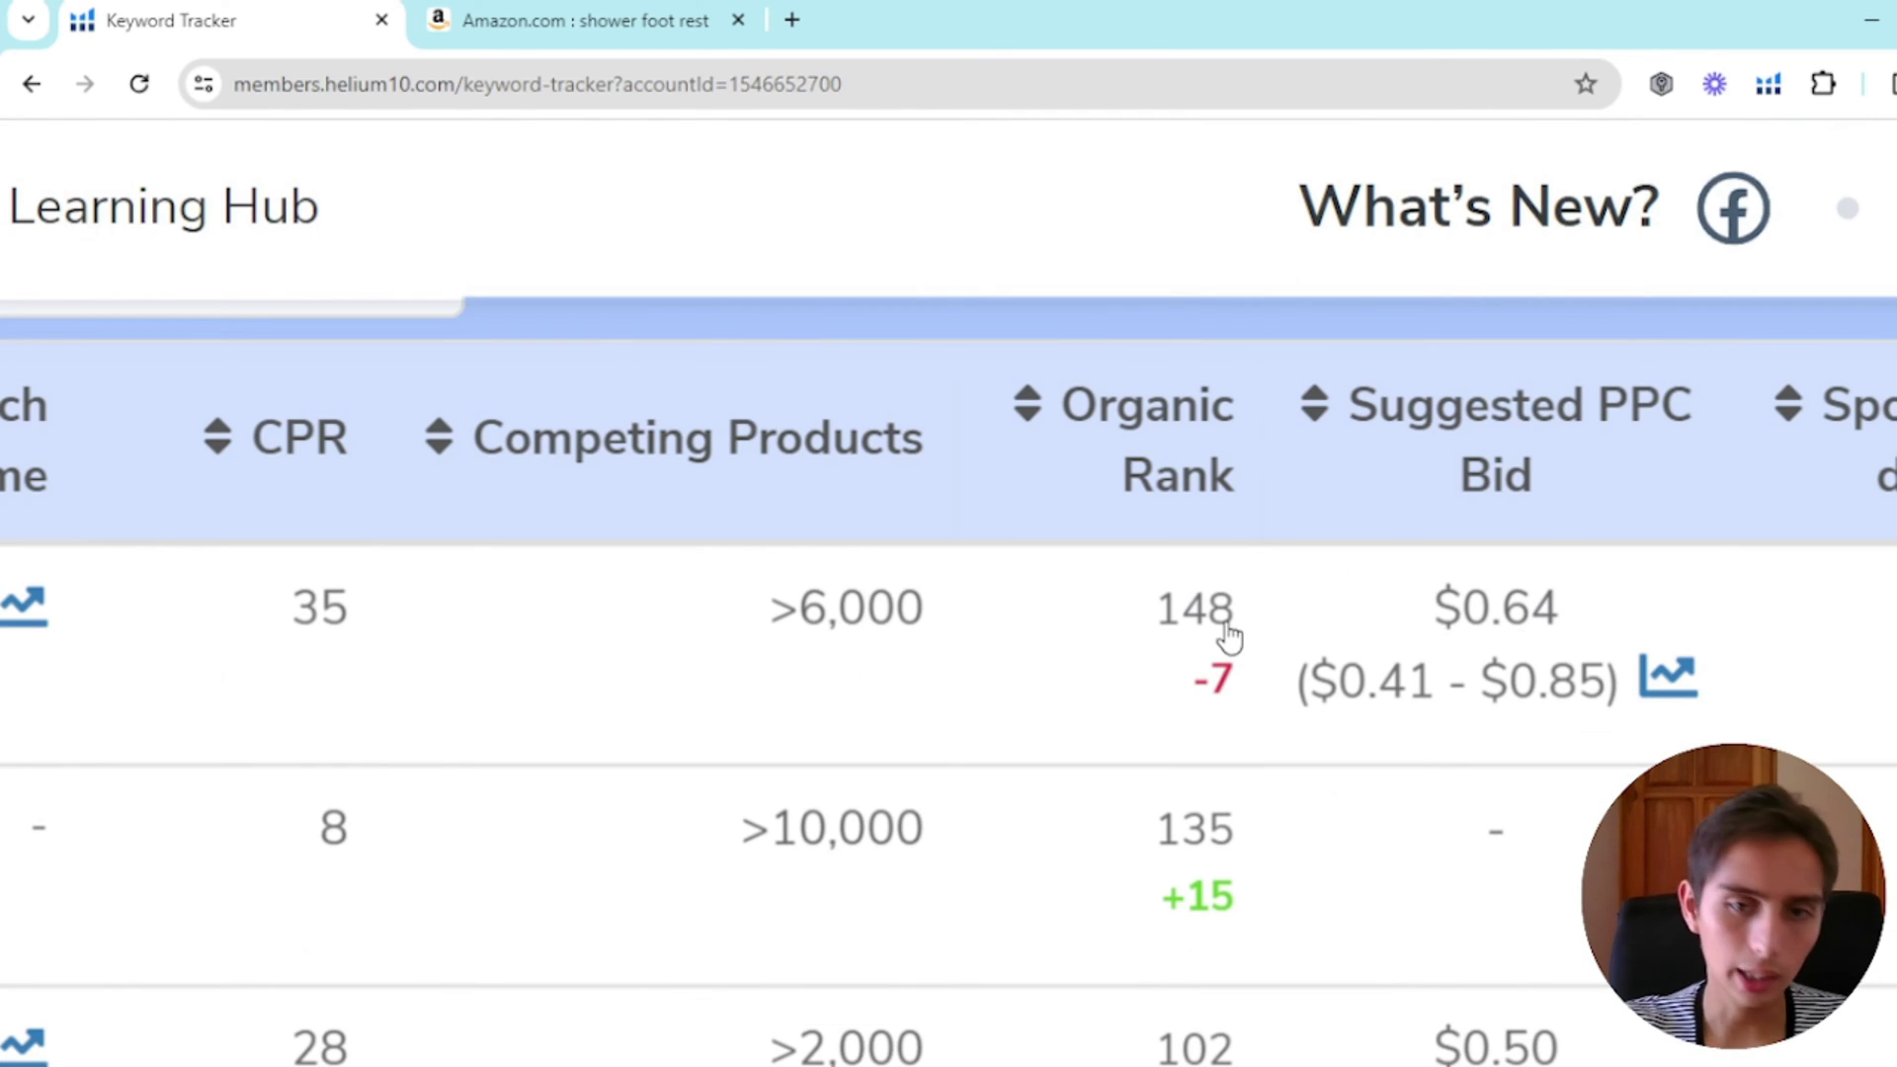
scroll(1252, 708, "down", 1)
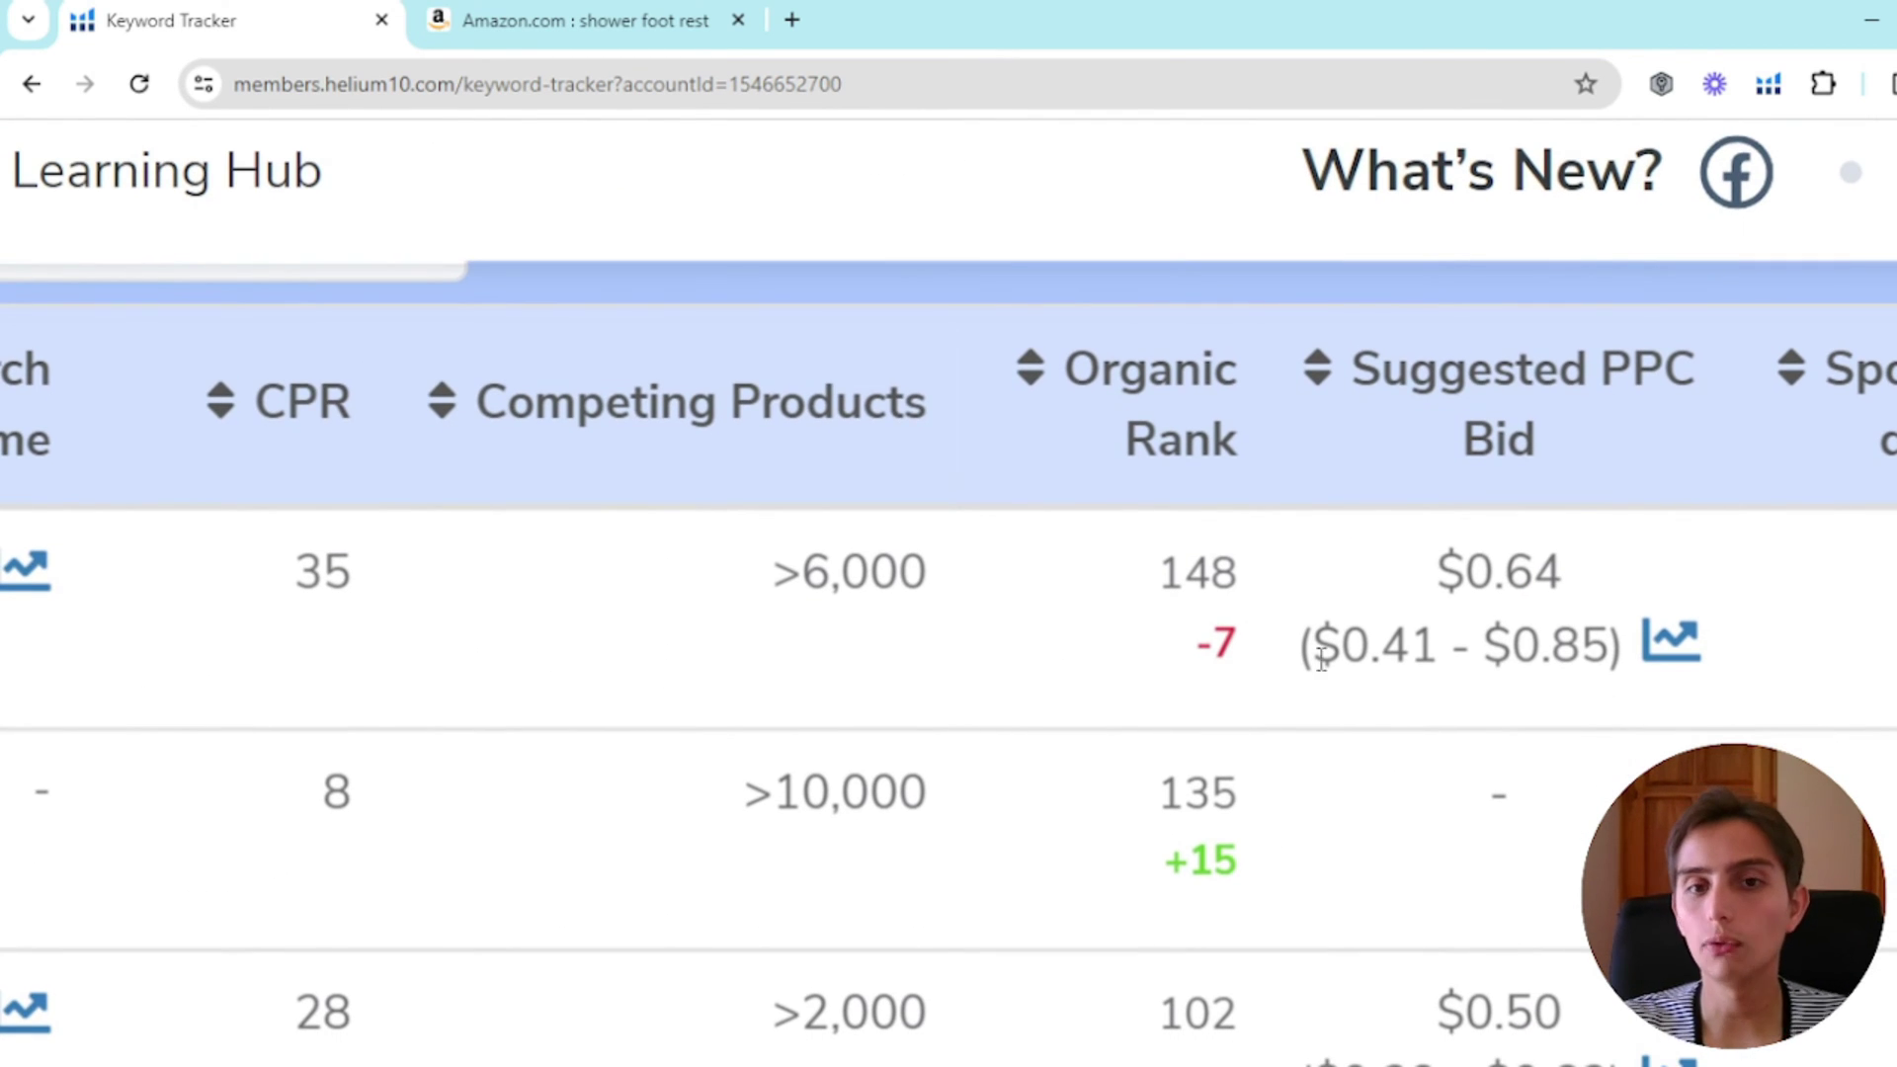
scroll(1240, 647, "up", 2)
left_click_drag(1235, 650, 1180, 658)
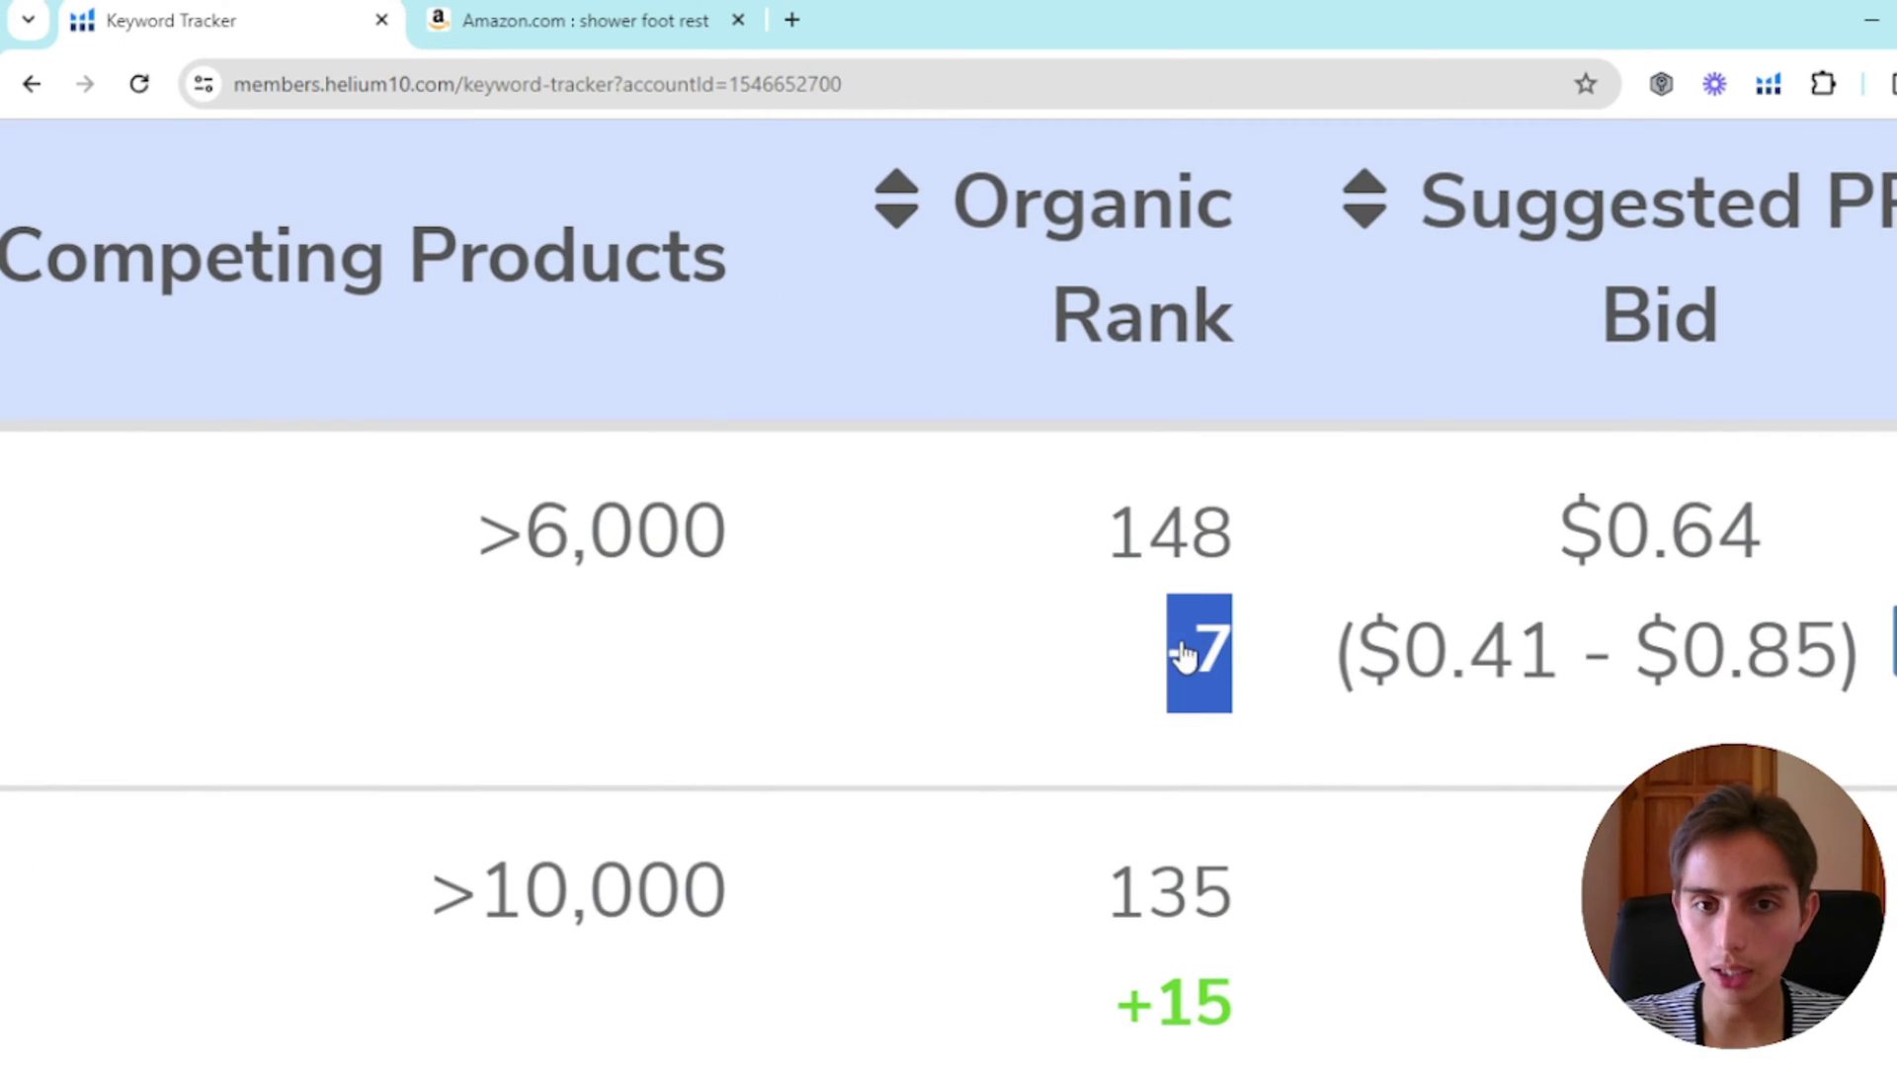
left_click(1261, 475)
Step: Check the organic rank and rank change of the second keyword, "recipe book for own recipes"
scroll(1262, 455, "down", 1)
scroll(1262, 445, "up", 1)
scroll(1261, 482, "down", 1)
scroll(1261, 484, "down", 1)
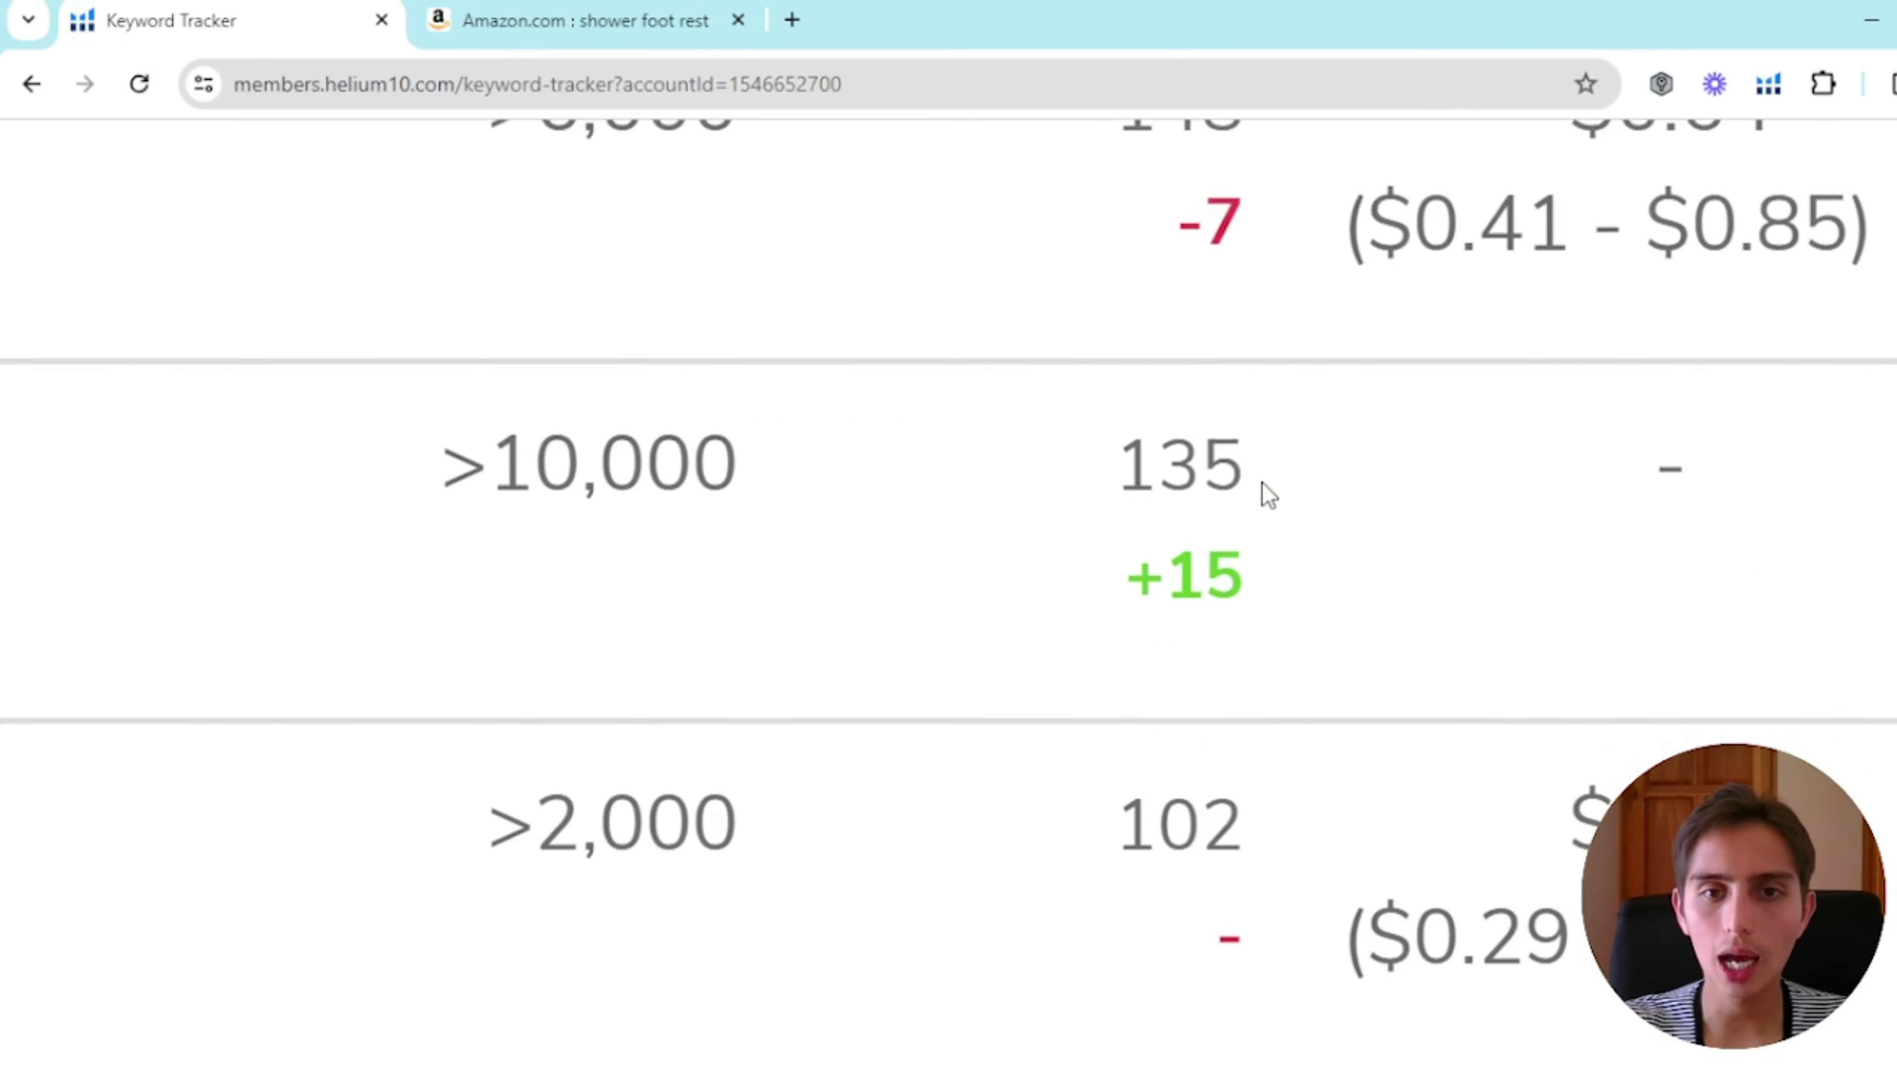
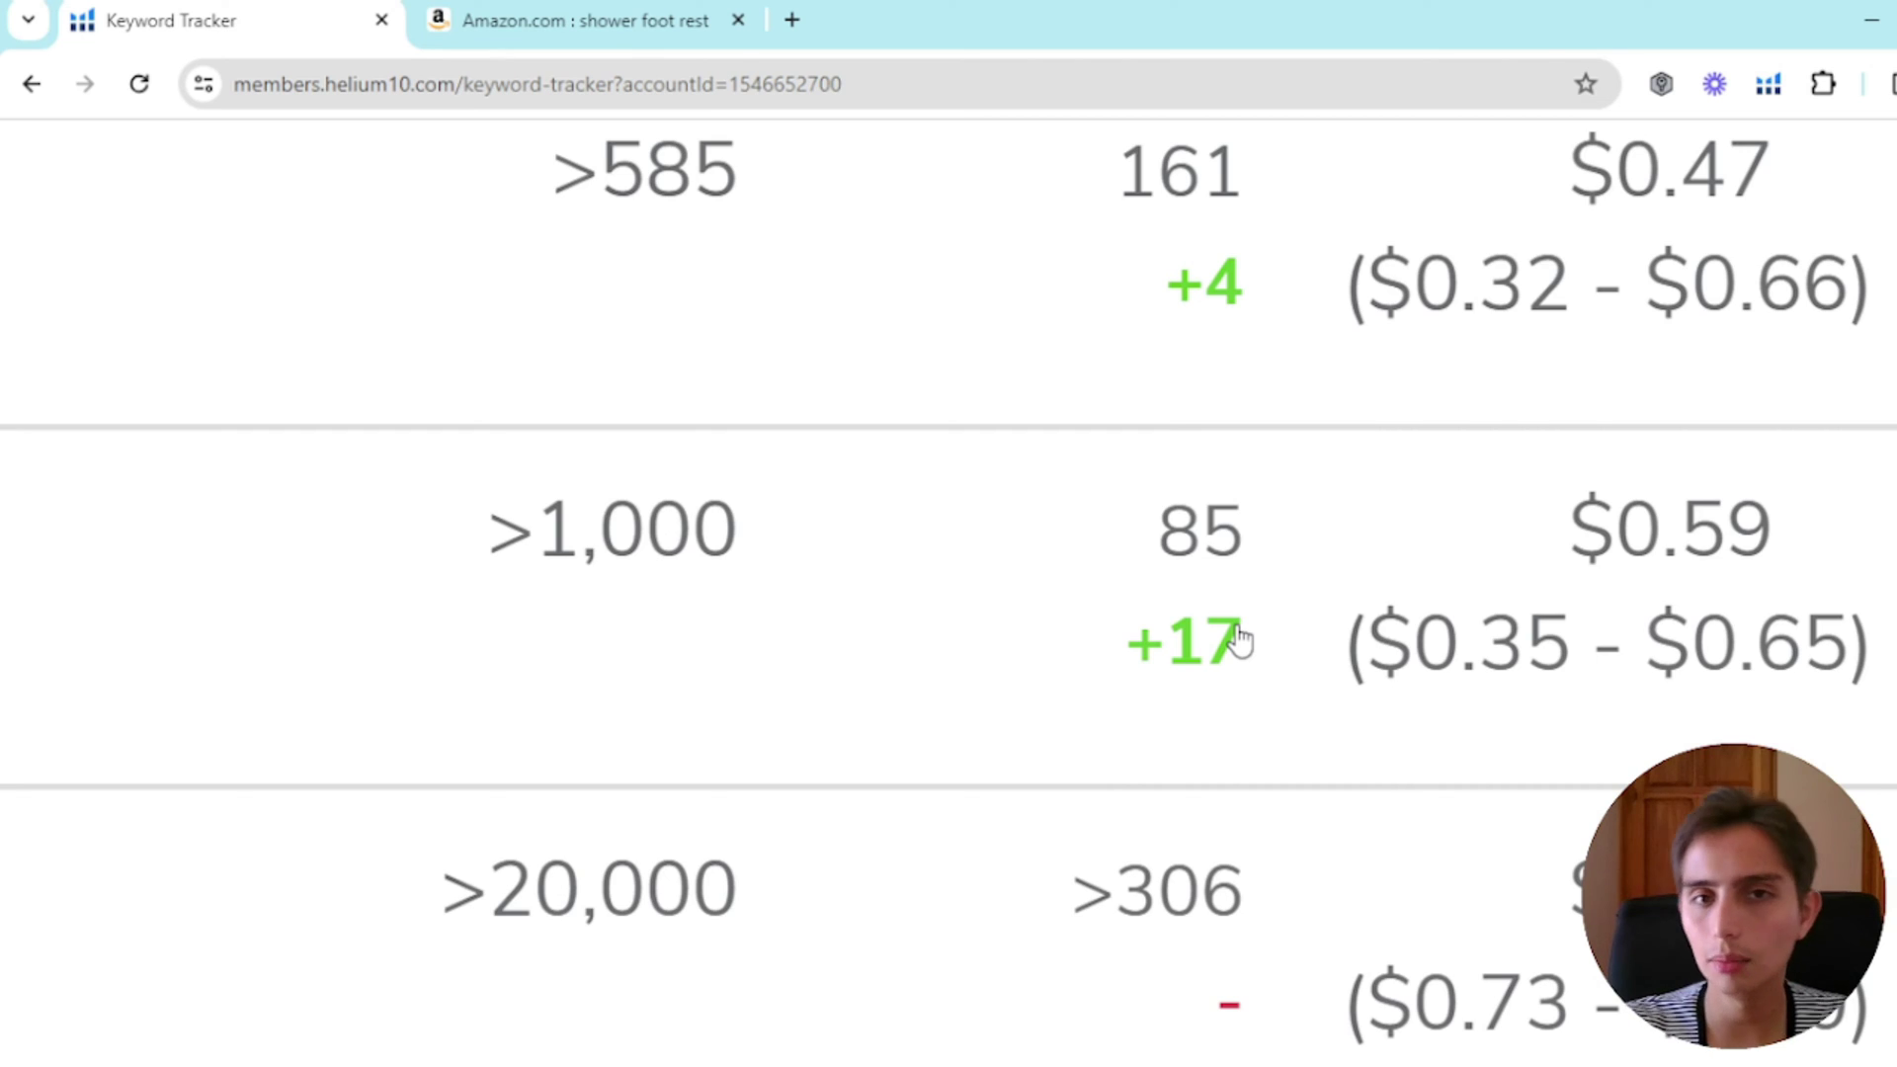
Step: Examine the organic rank and rank change of "recipe book binder", highlighting the rank and clearing the highlight
scroll(1241, 640, "up", 2)
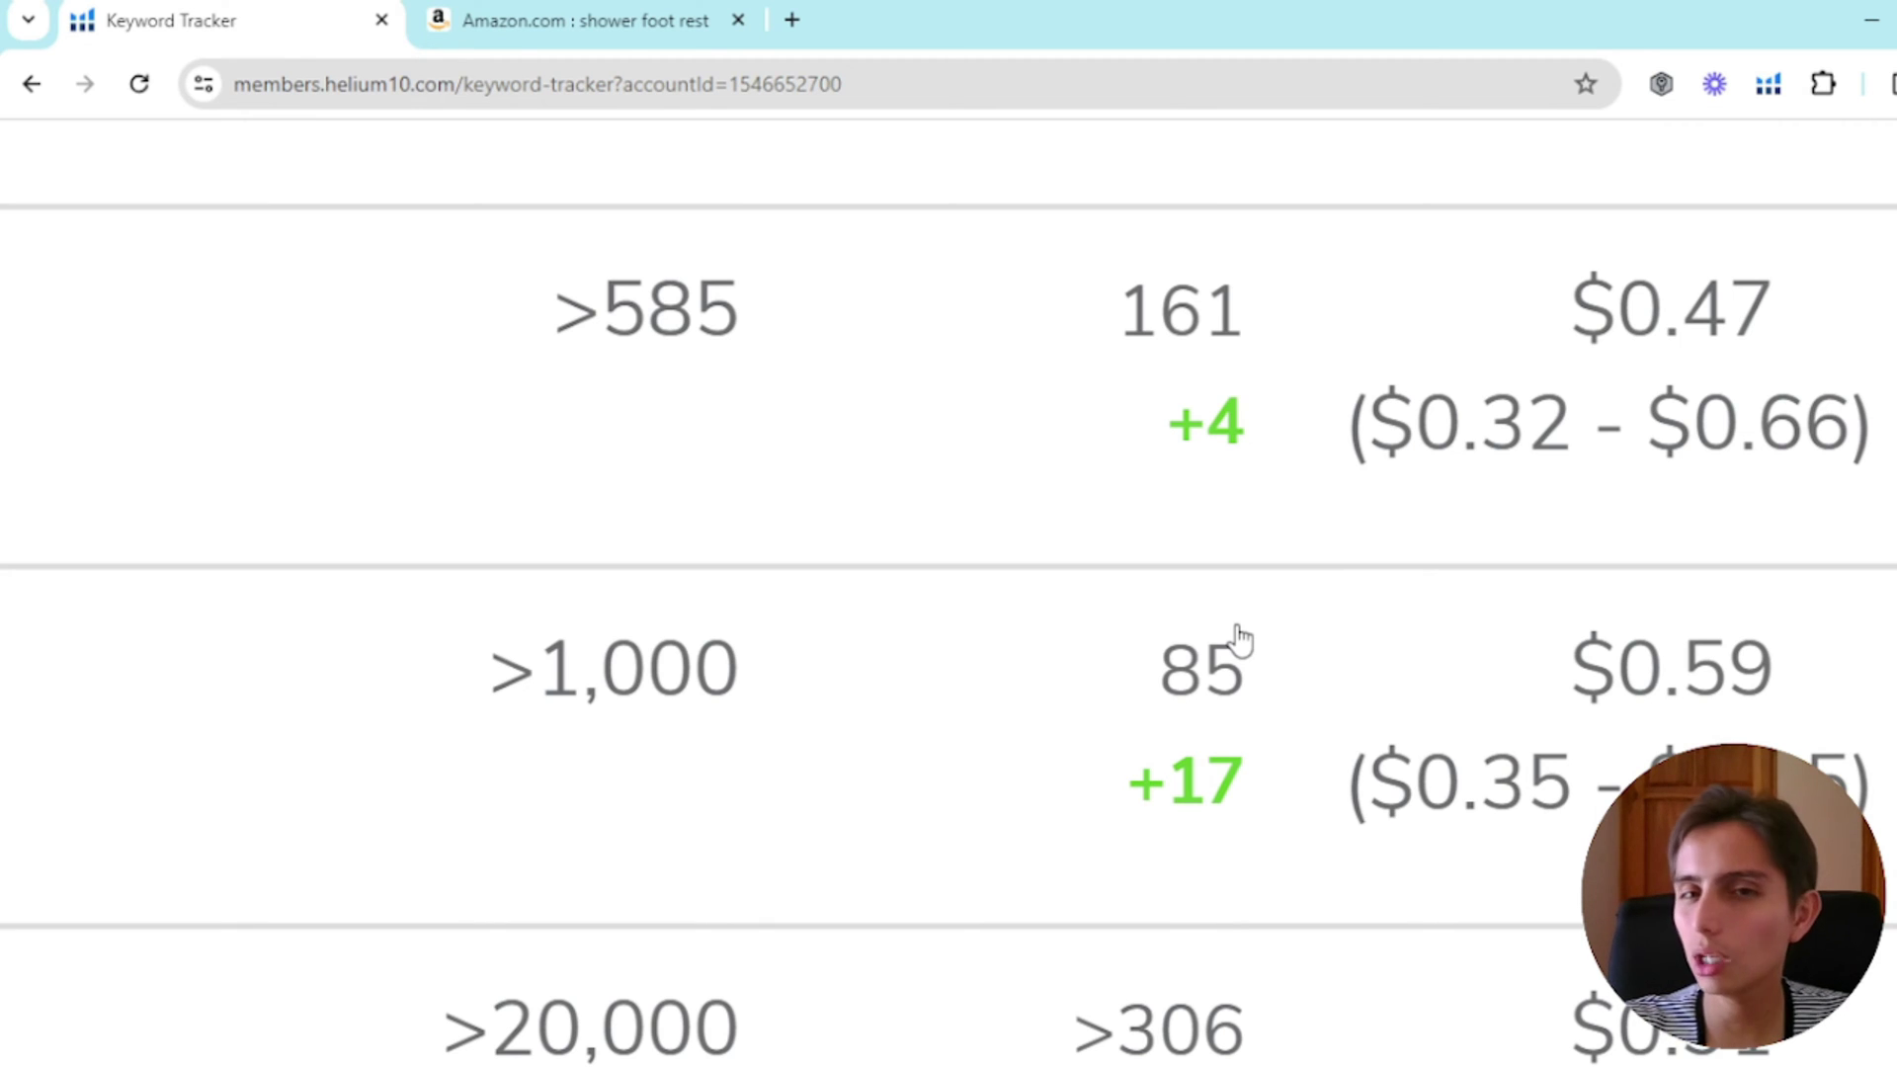
scroll(1242, 638, "up", 1)
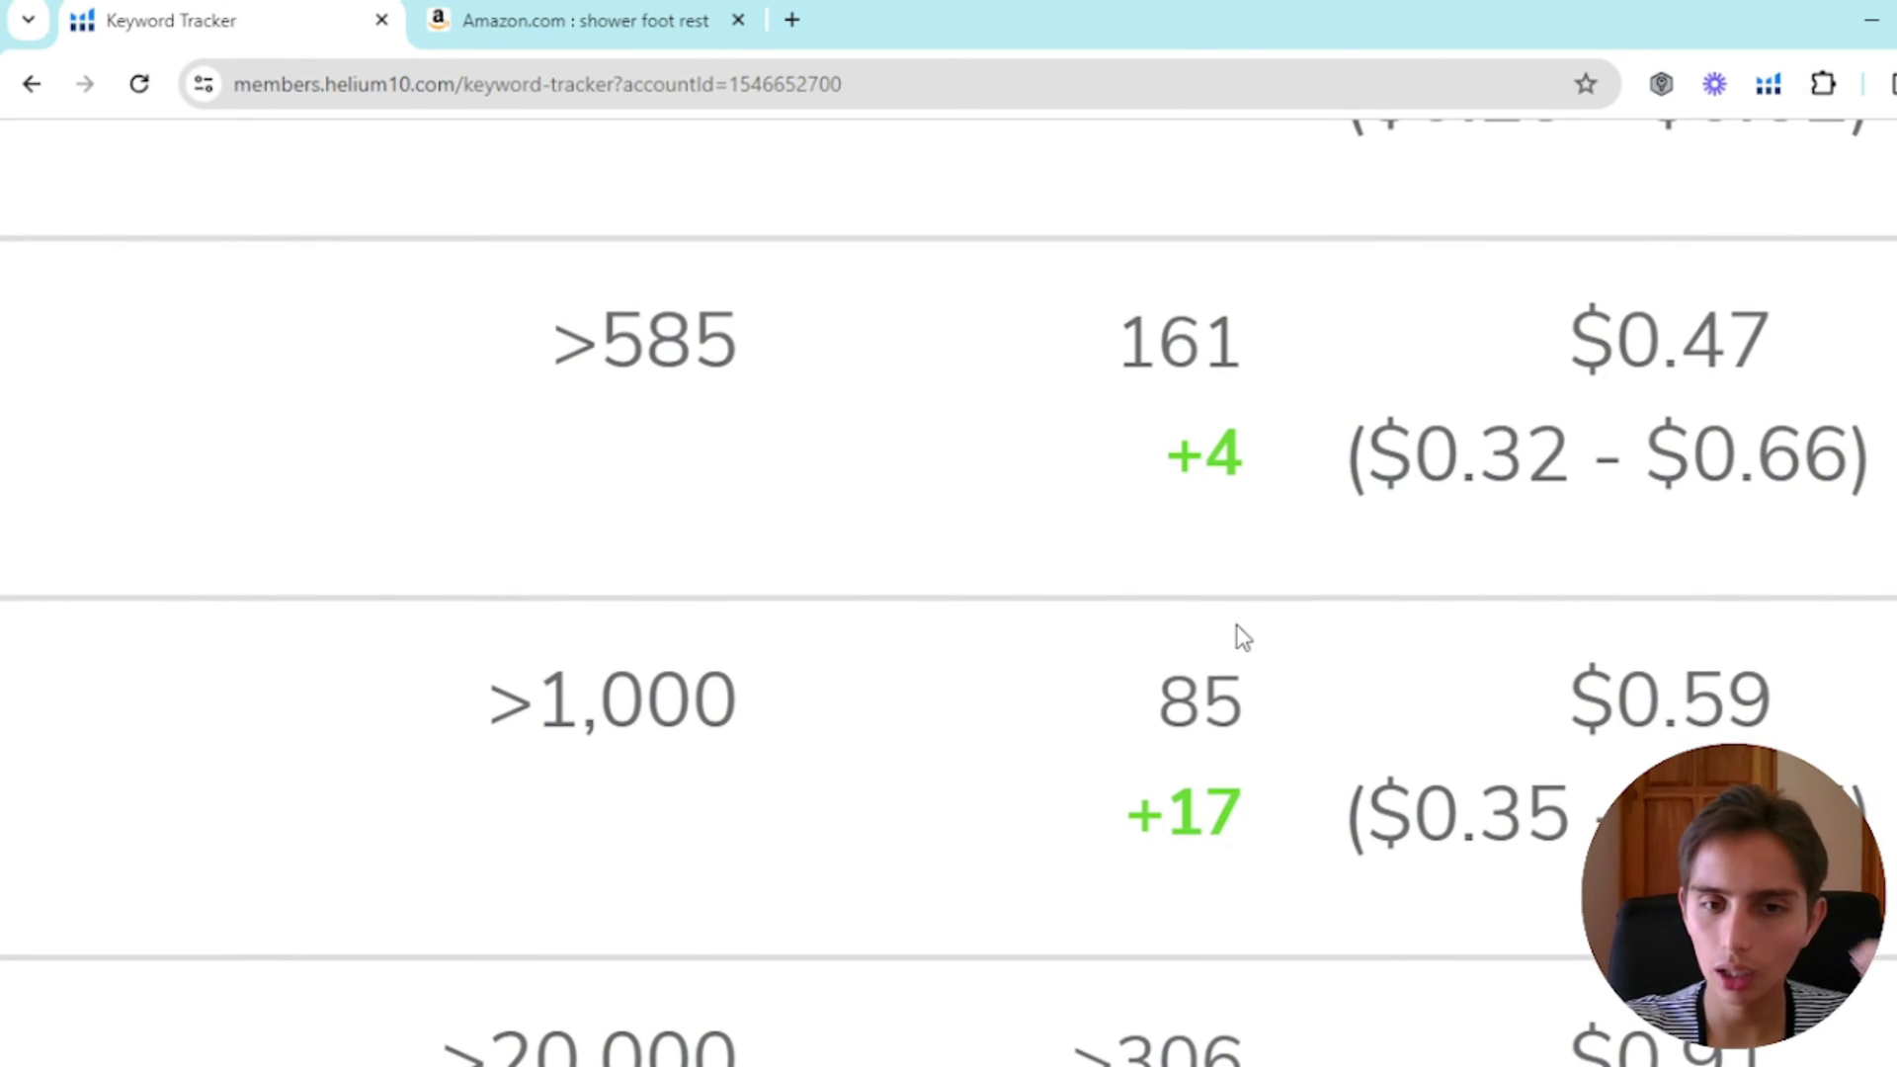
scroll(1237, 626, "down", 3)
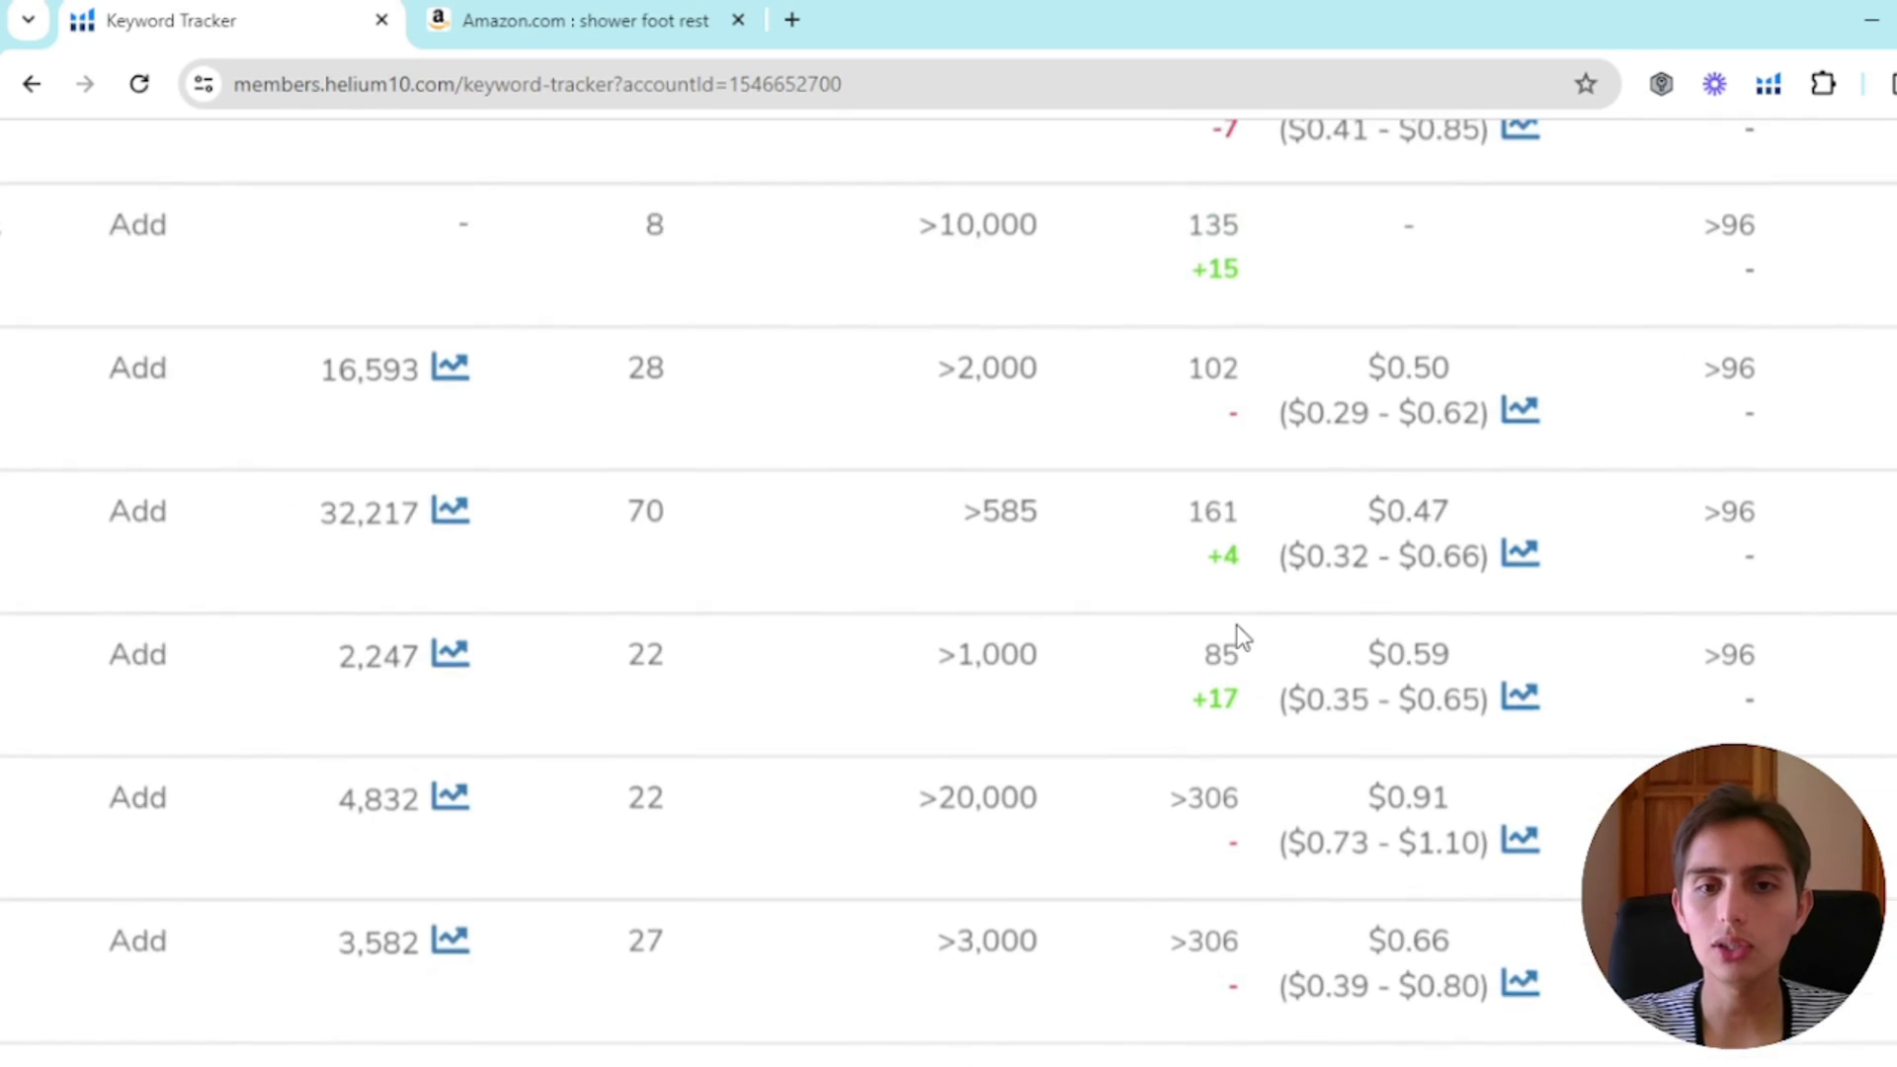
scroll(1282, 681, "up", 3)
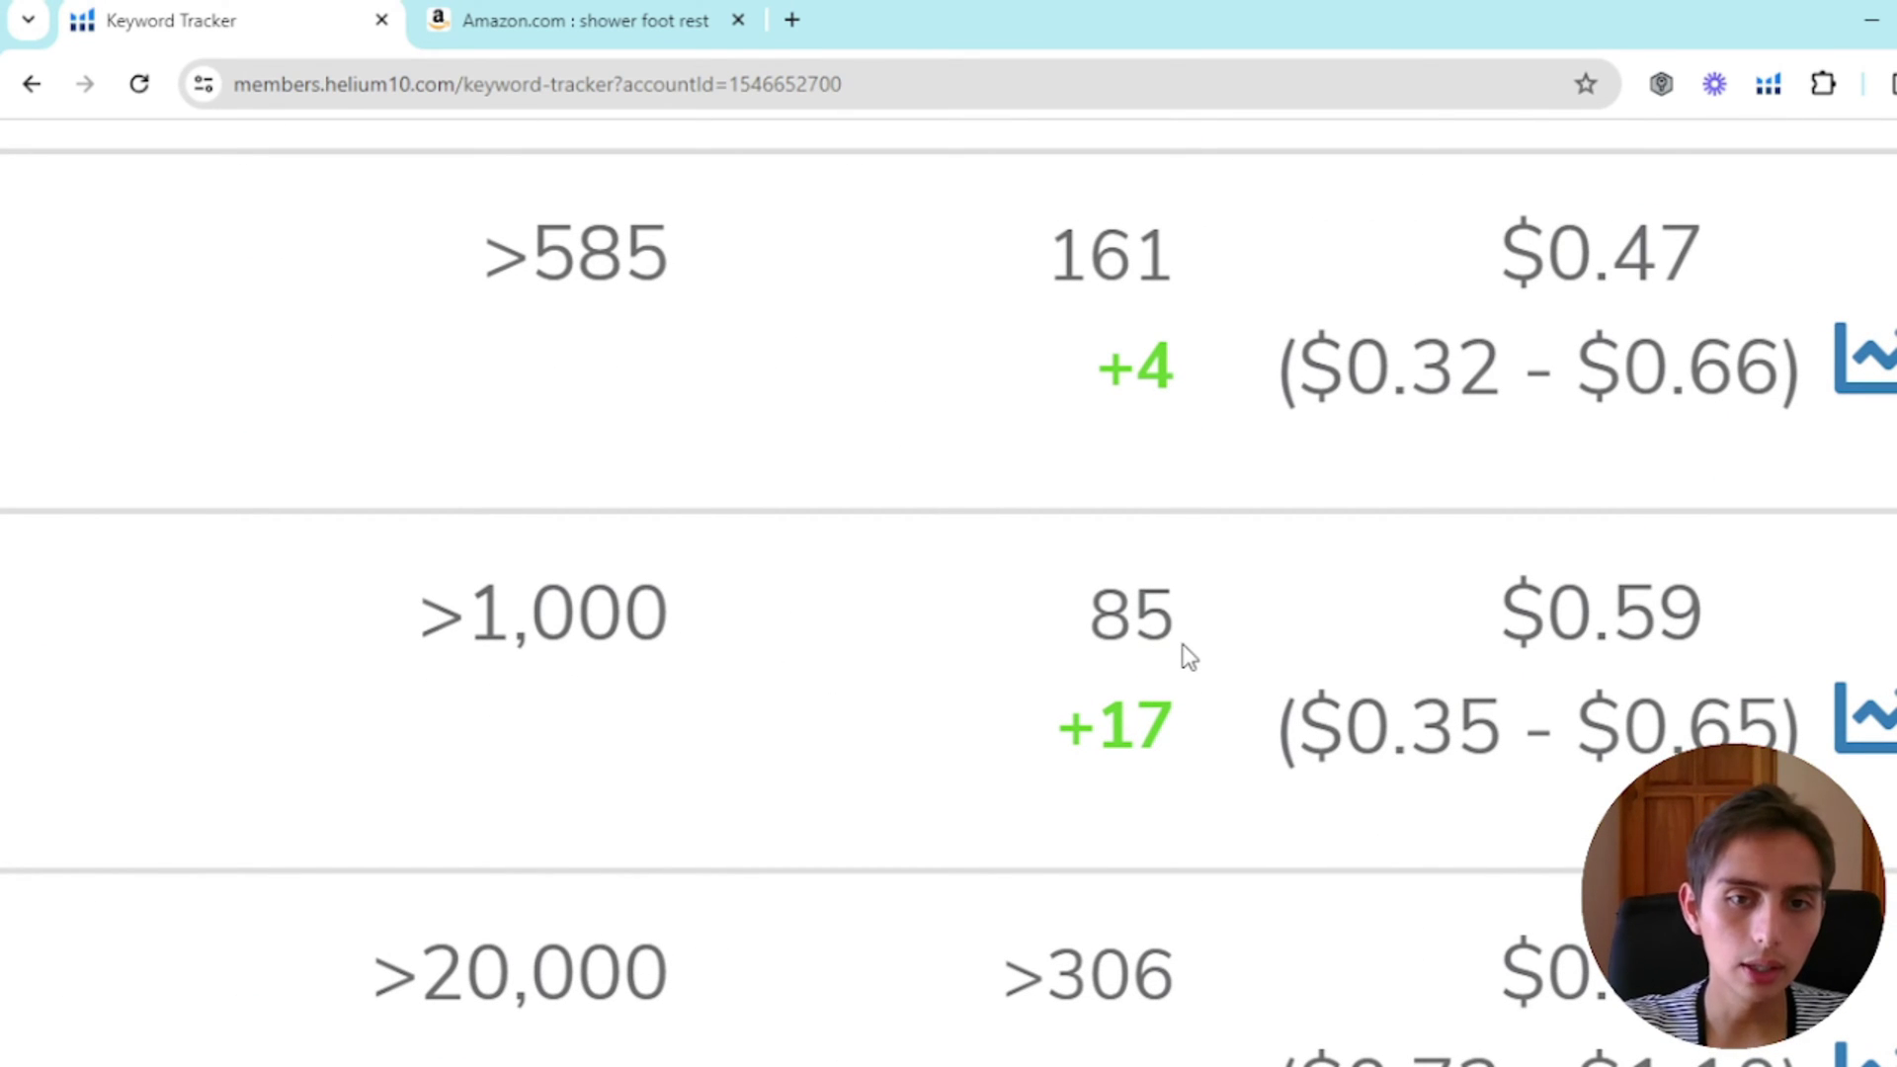
left_click_drag(1181, 651, 1082, 642)
left_click(1184, 748)
scroll(1184, 748, "up", 1)
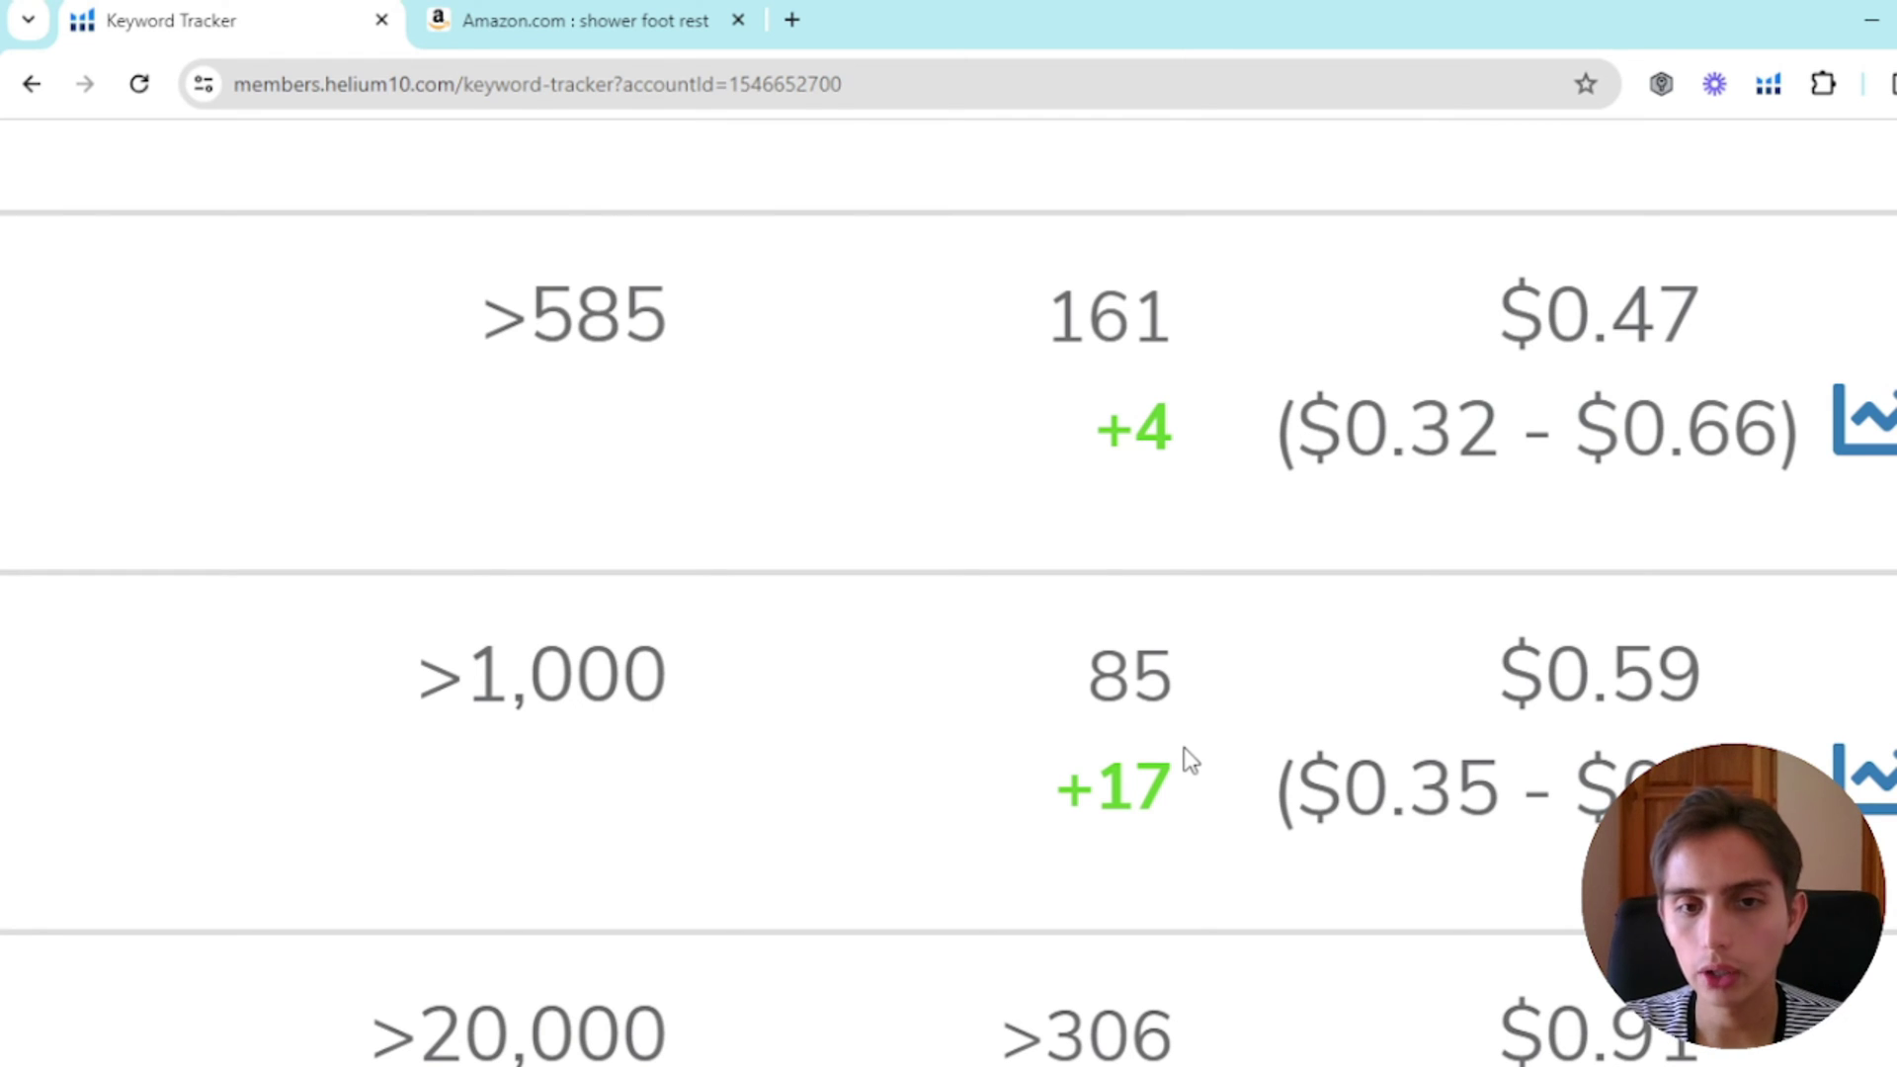
Step: Look through the rest of the recipe binder's tracked keywords and their organic ranks
scroll(1183, 748, "down", 5)
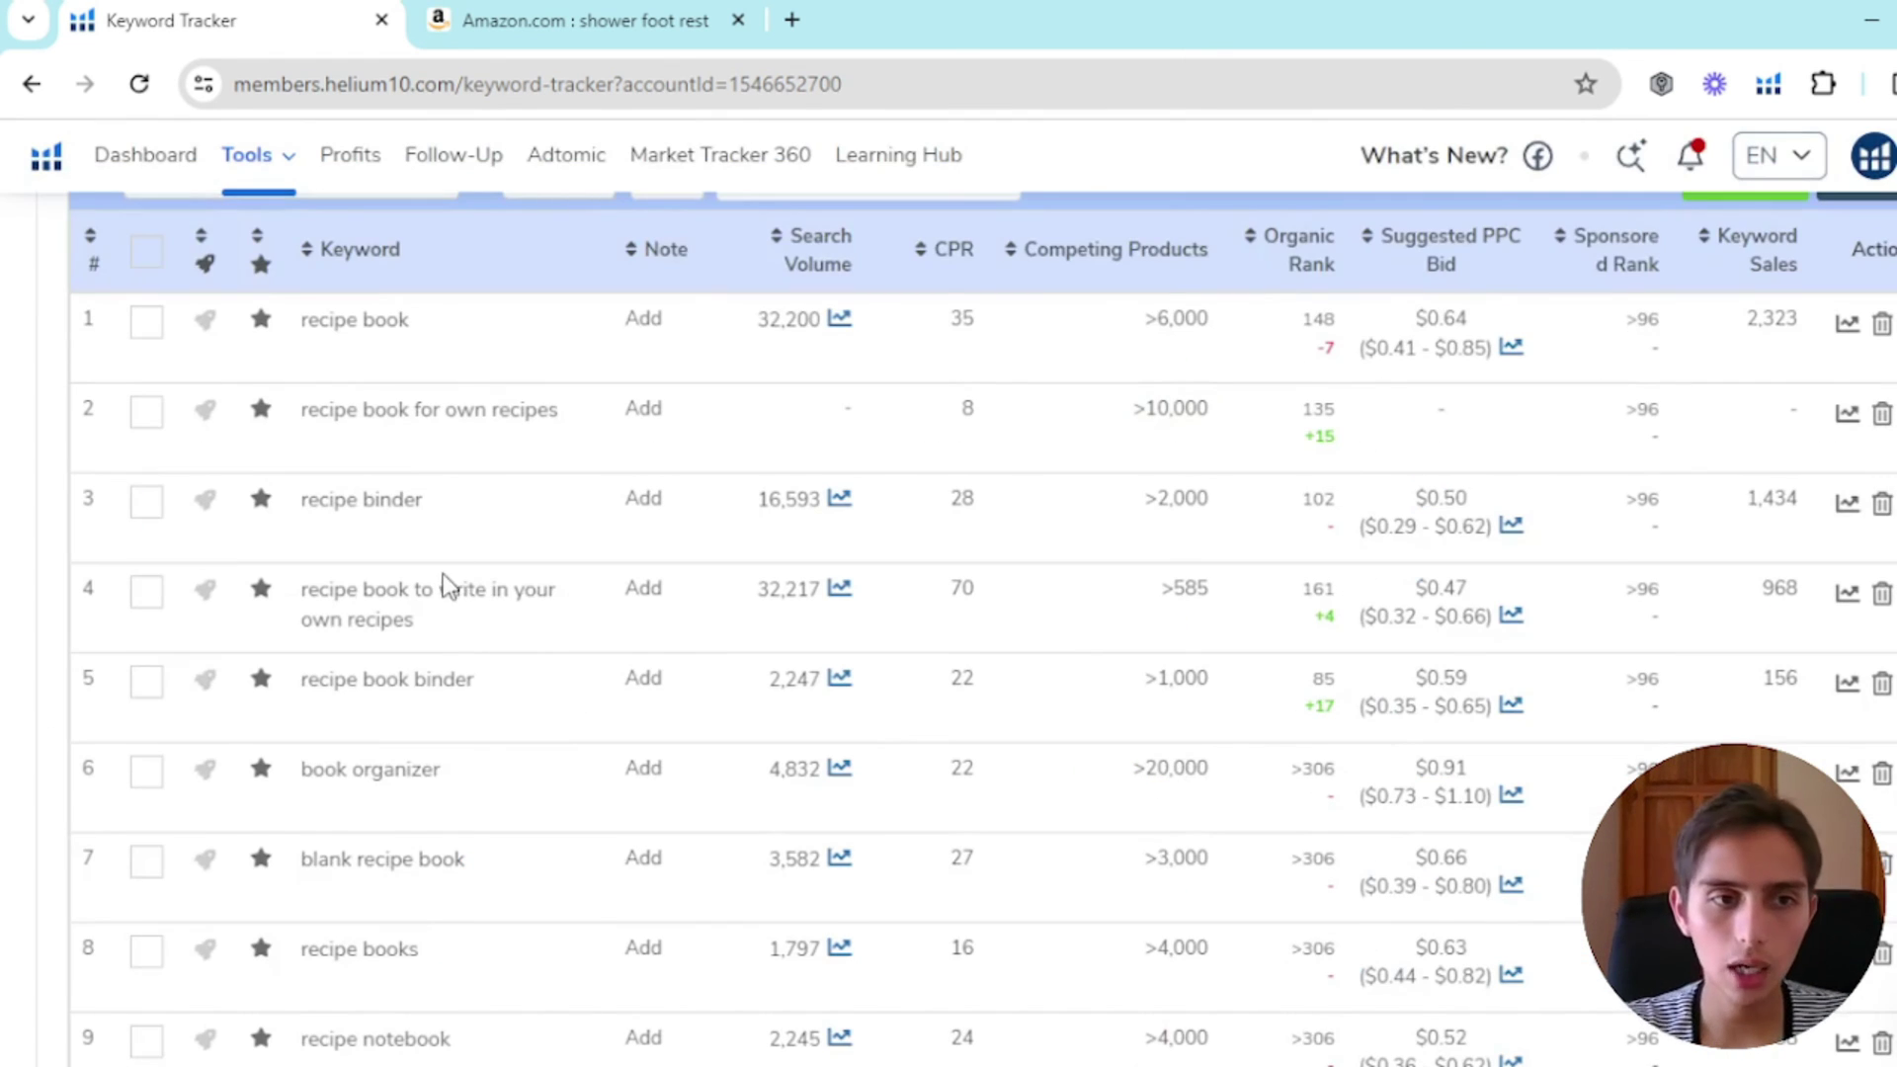
scroll(1035, 775, "up", 1)
scroll(1355, 805, "down", 9)
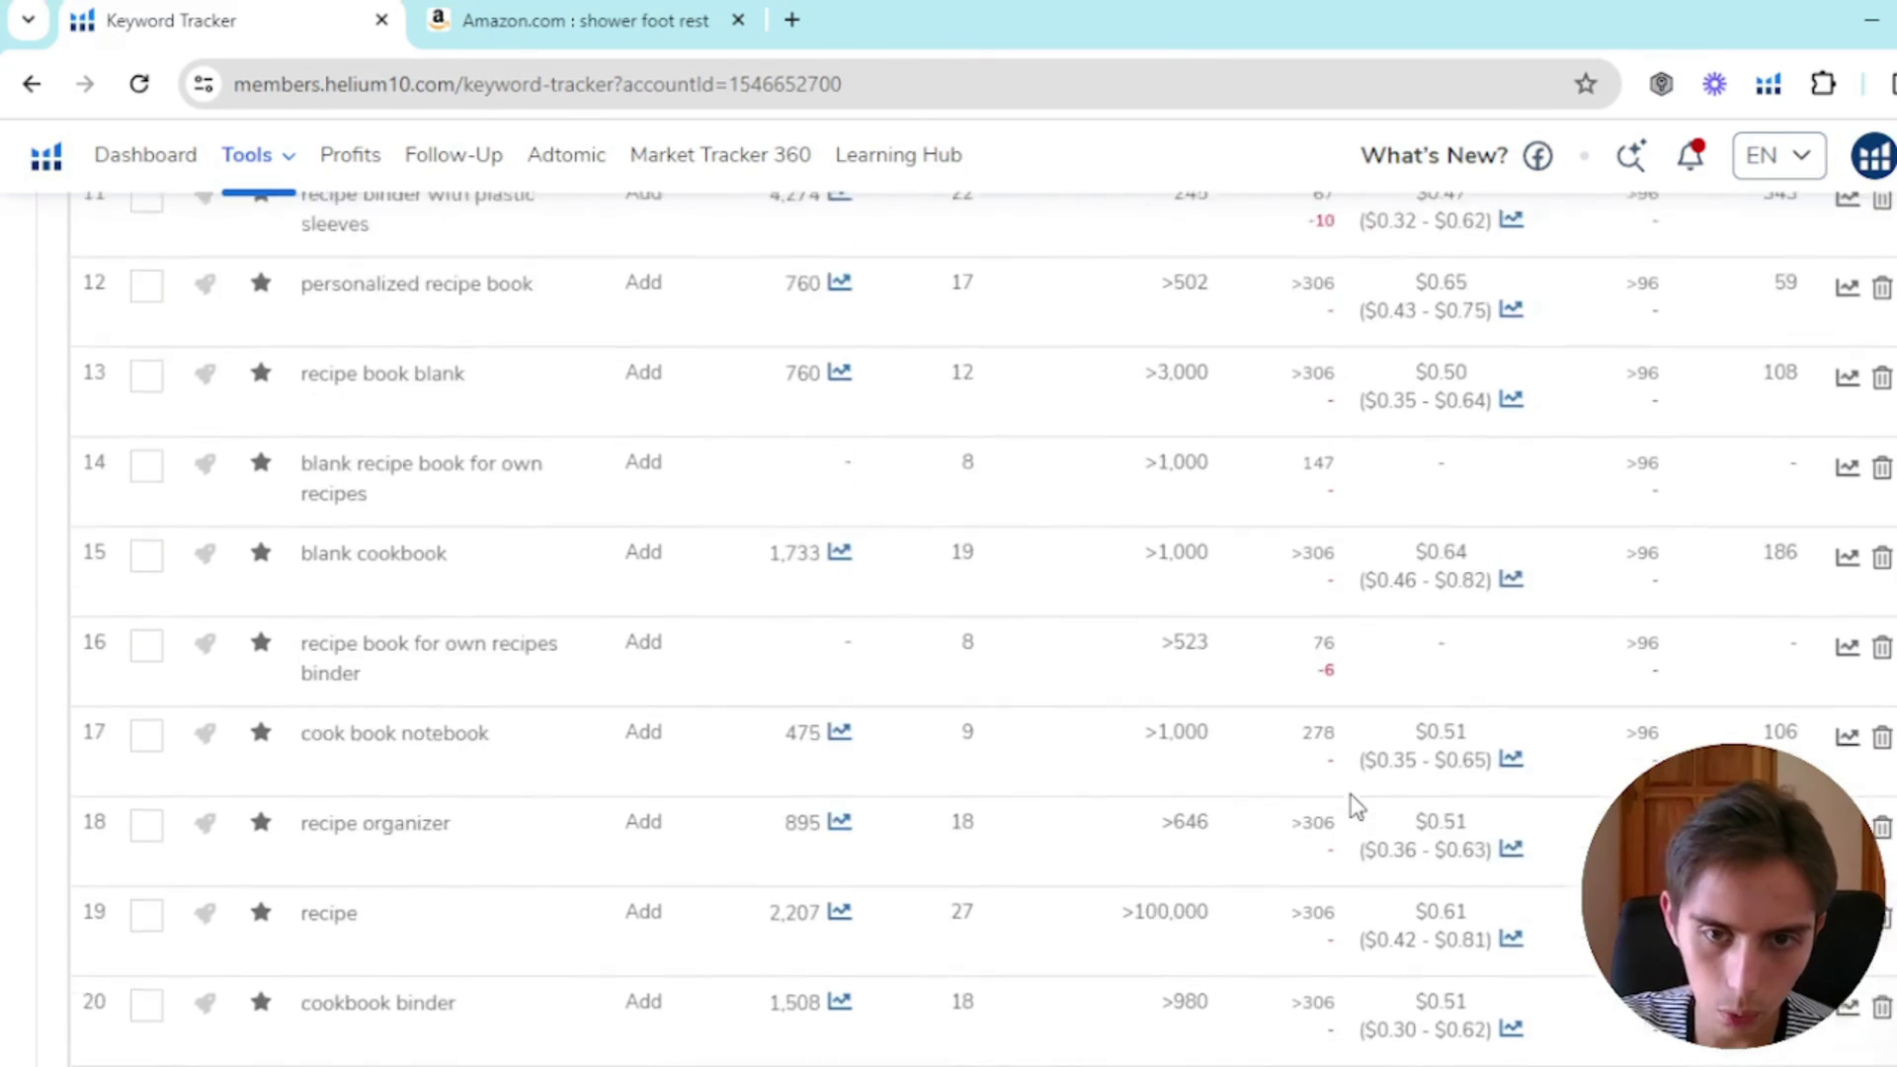
scroll(1348, 805, "up", 14)
scroll(1364, 781, "down", 2)
scroll(1360, 737, "up", 5)
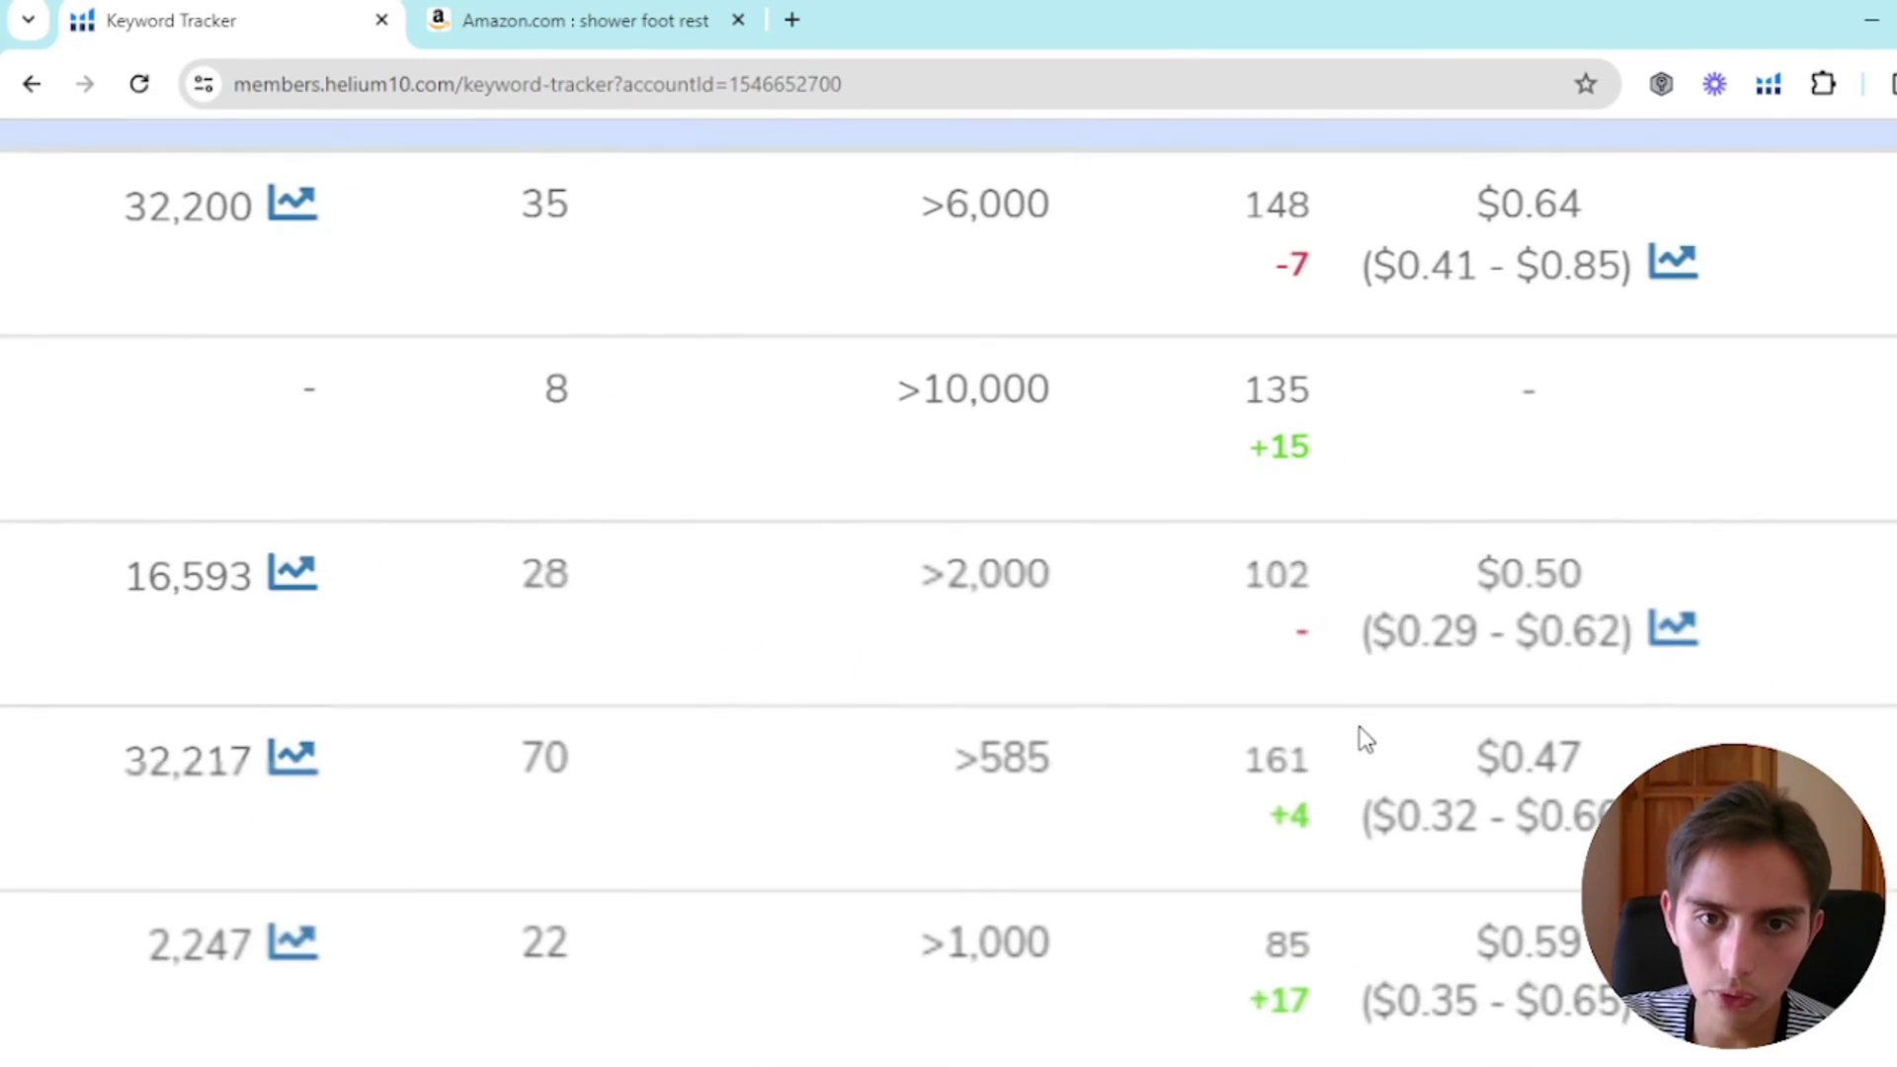
Step: Compare the organic ranks and rank changes of the recipe binder's first five keywords
scroll(1360, 737, "right", 2)
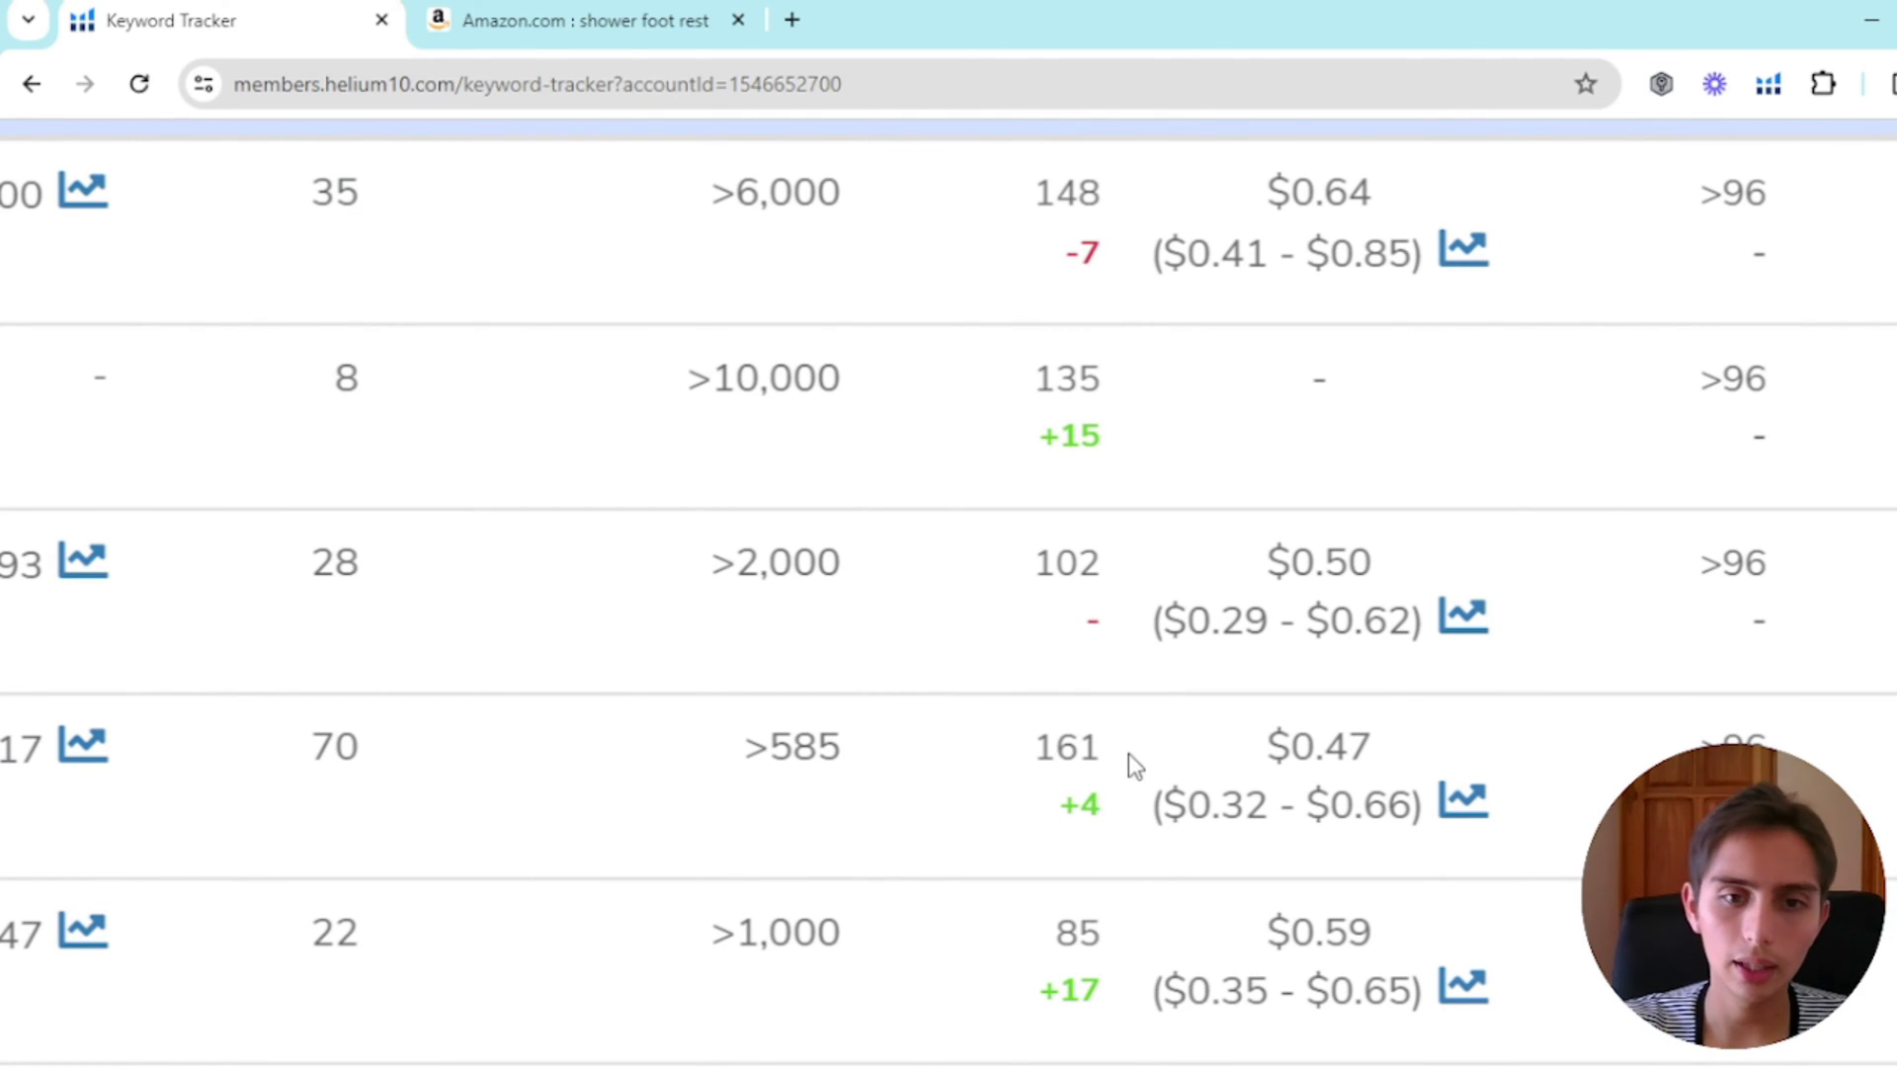
scroll(1079, 758, "down", 2)
scroll(1077, 756, "down", 1)
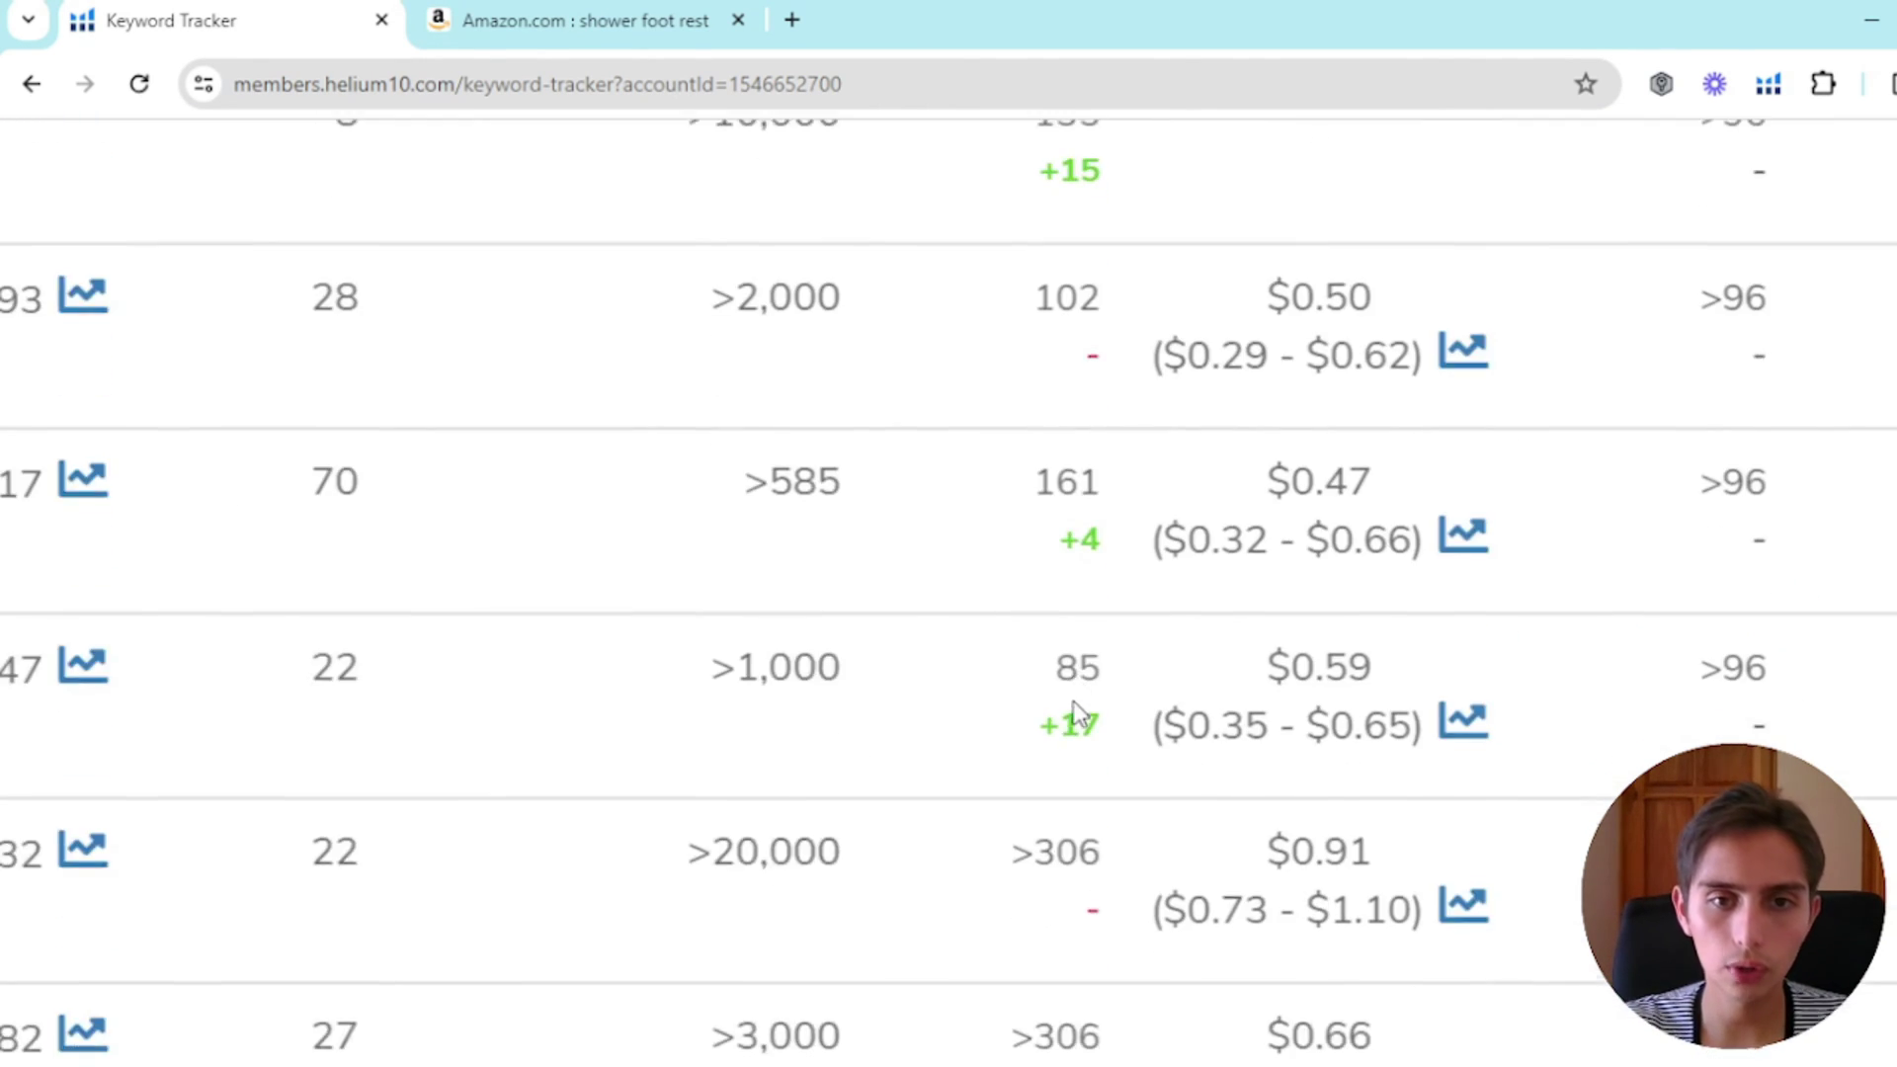
scroll(1154, 641, "up", 3, "ctrl")
scroll(1153, 642, "up", 3)
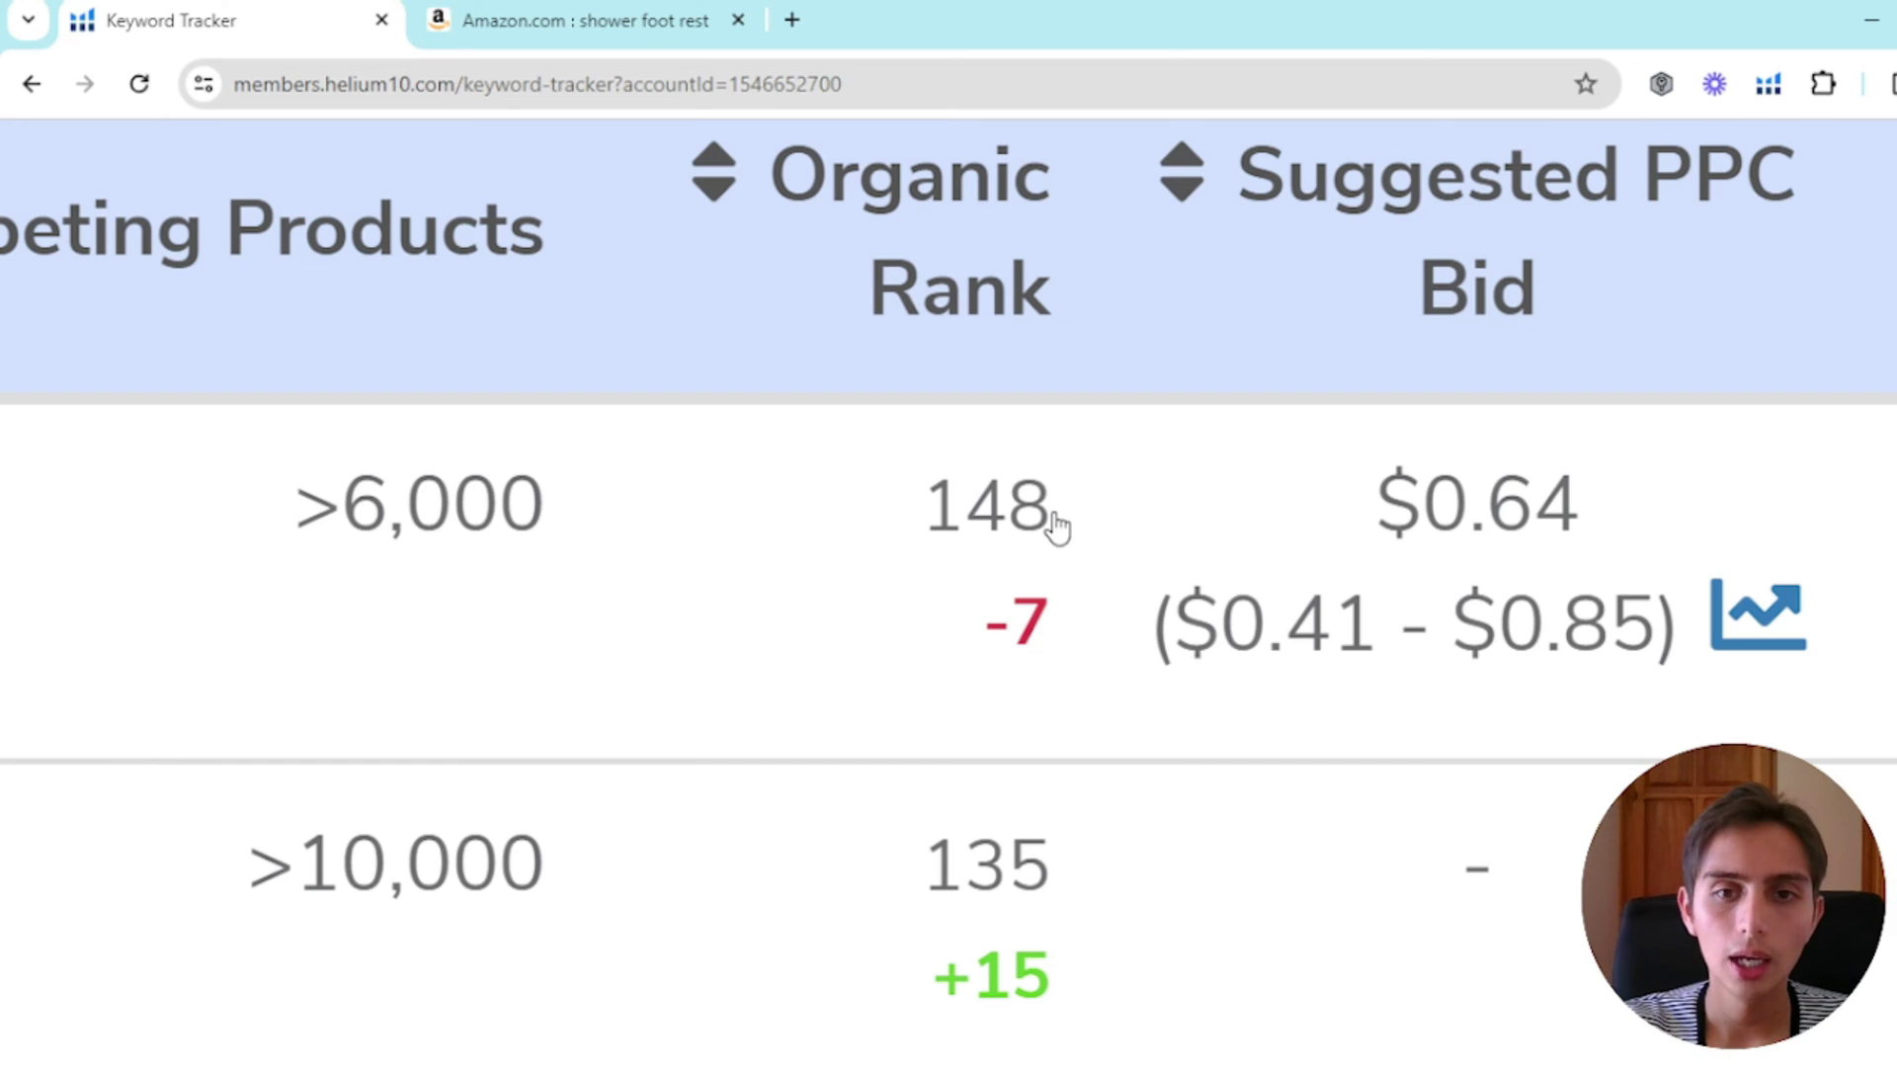
scroll(1058, 529, "down", 3)
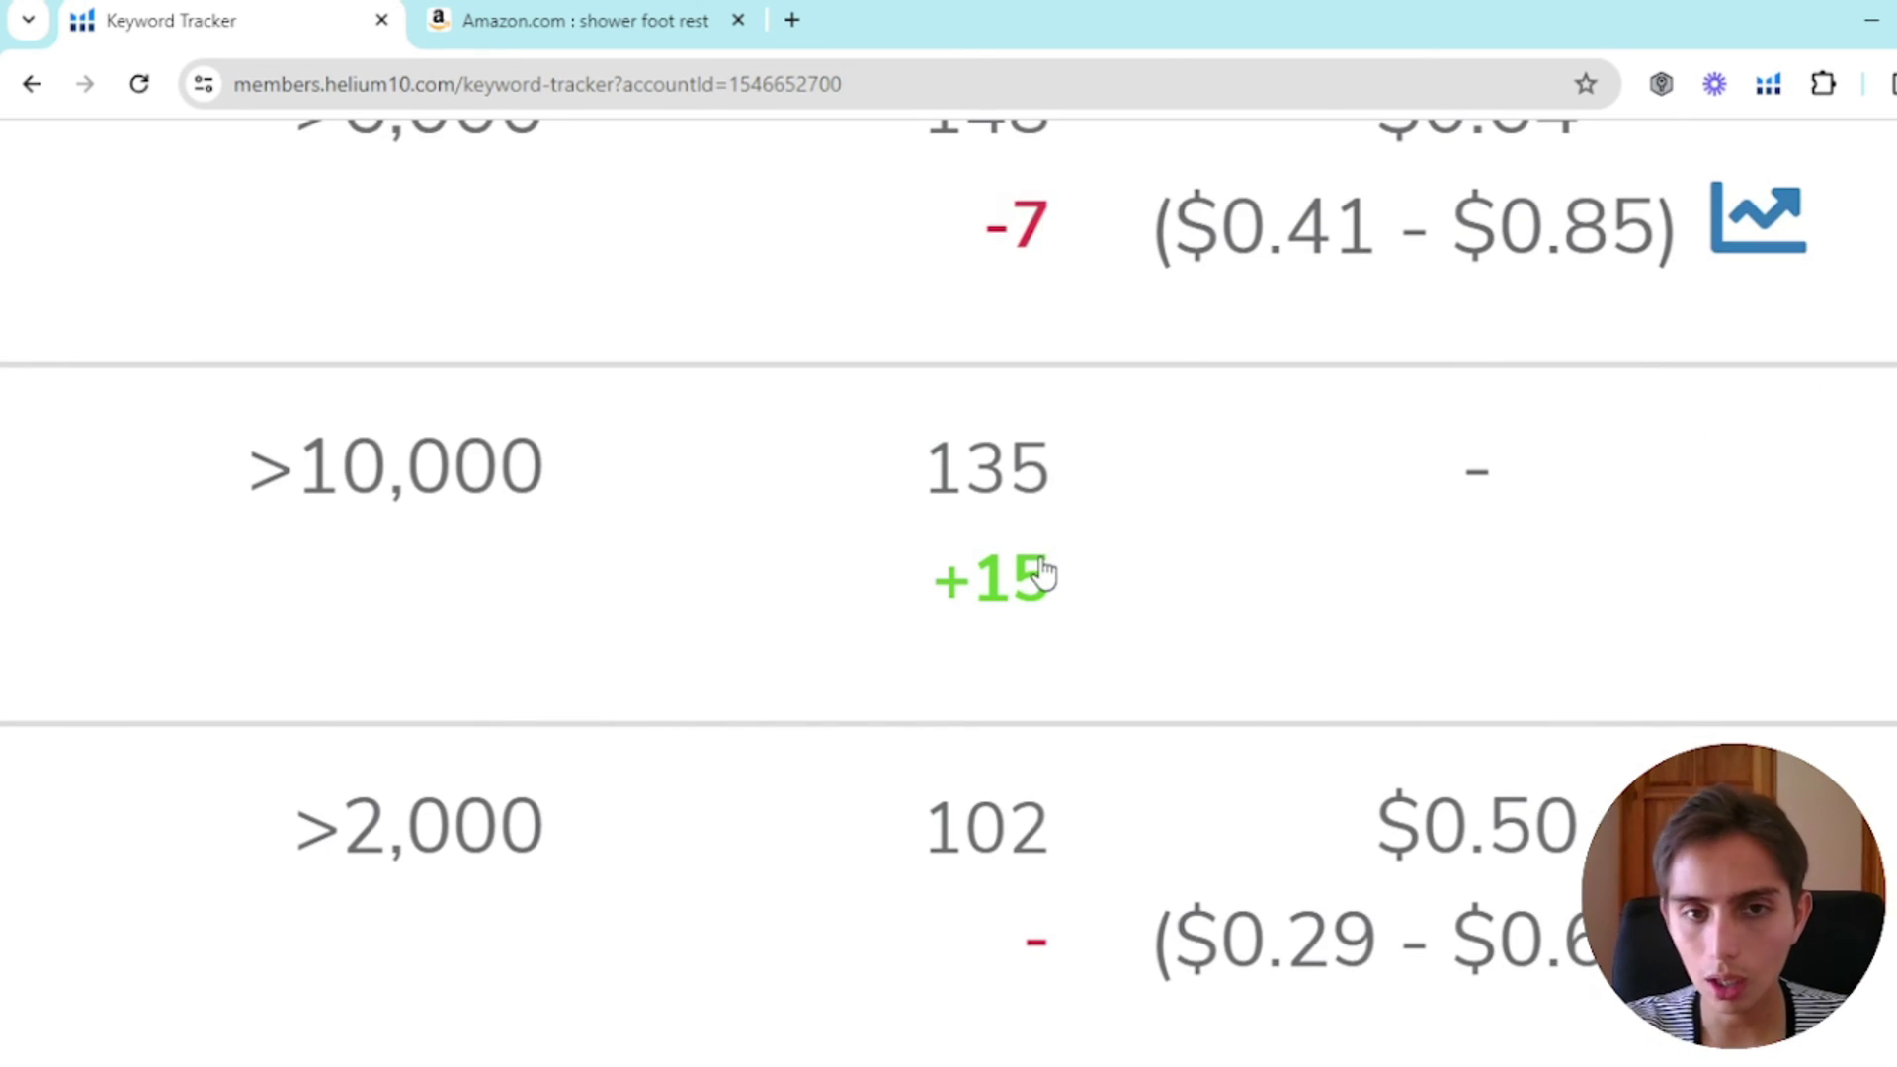
scroll(1047, 553, "down", 6)
scroll(1042, 568, "up", 6)
scroll(1039, 571, "down", 1)
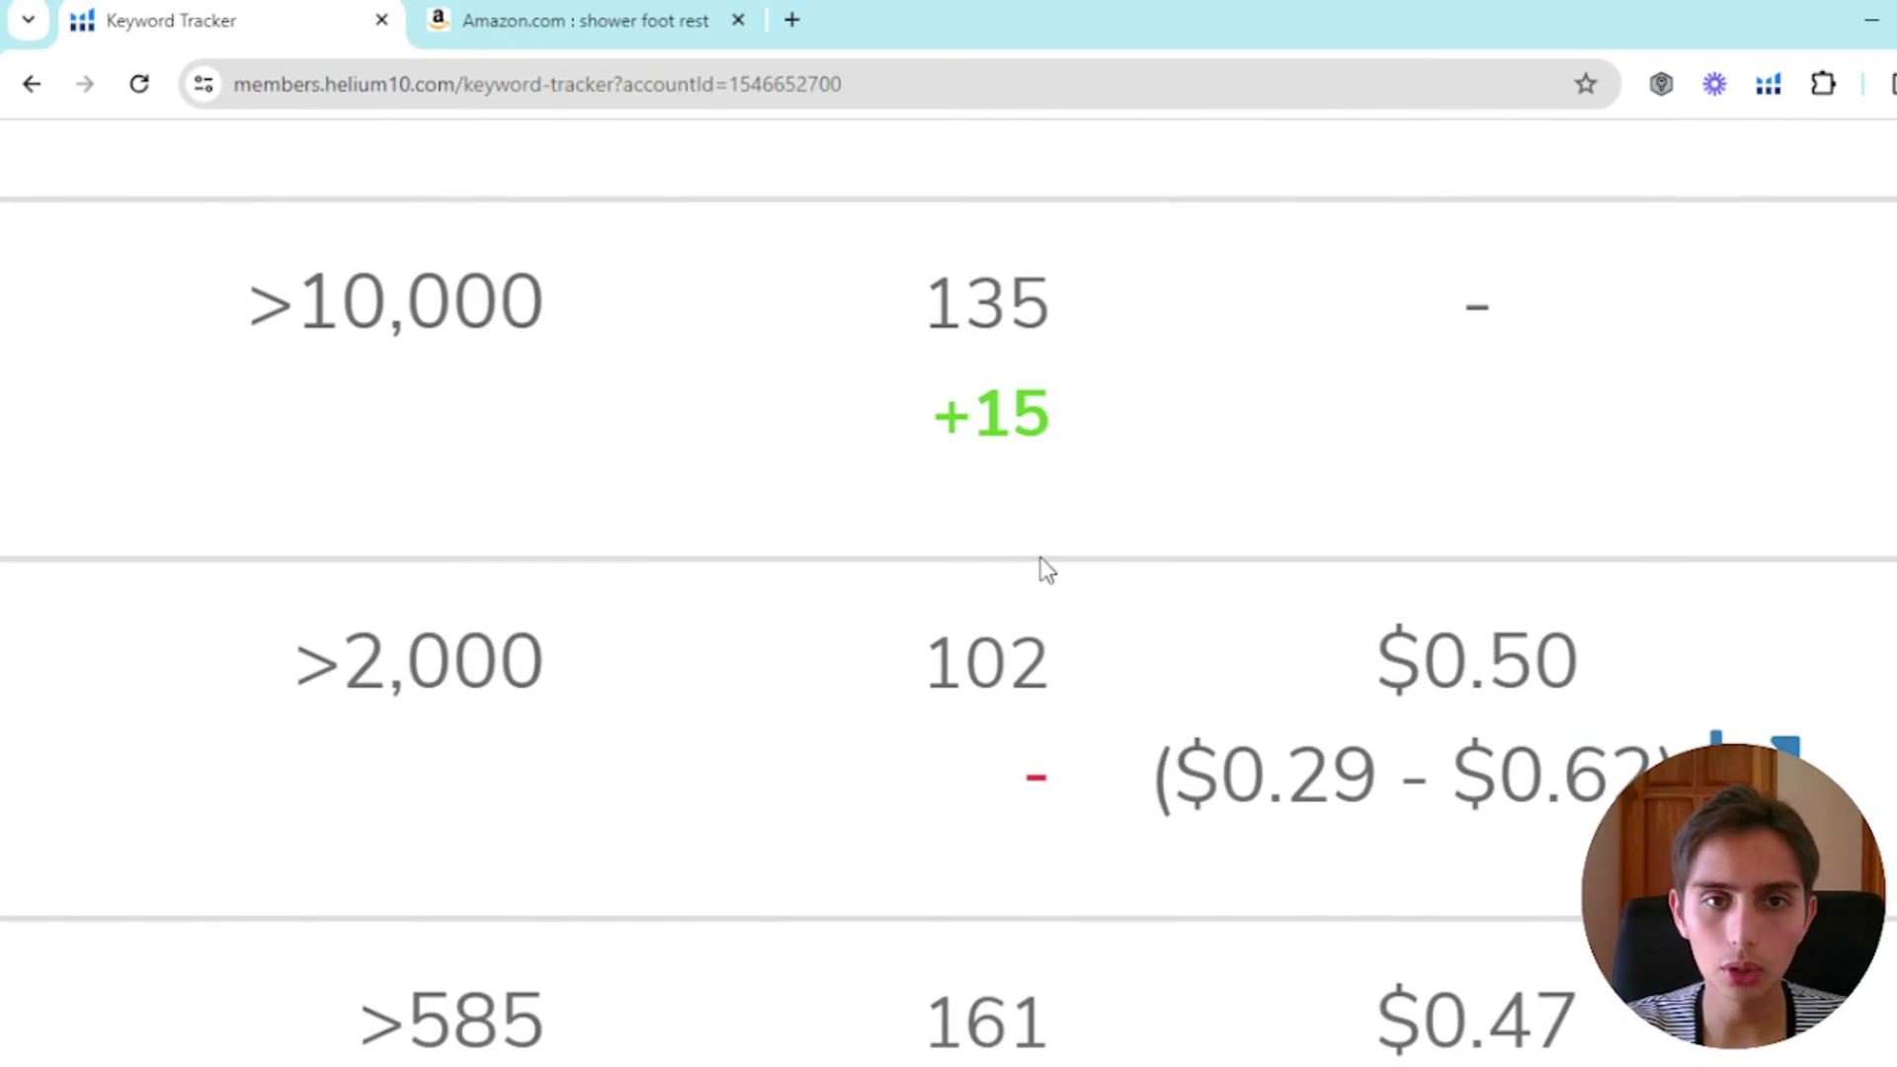
scroll(1042, 568, "down", 8)
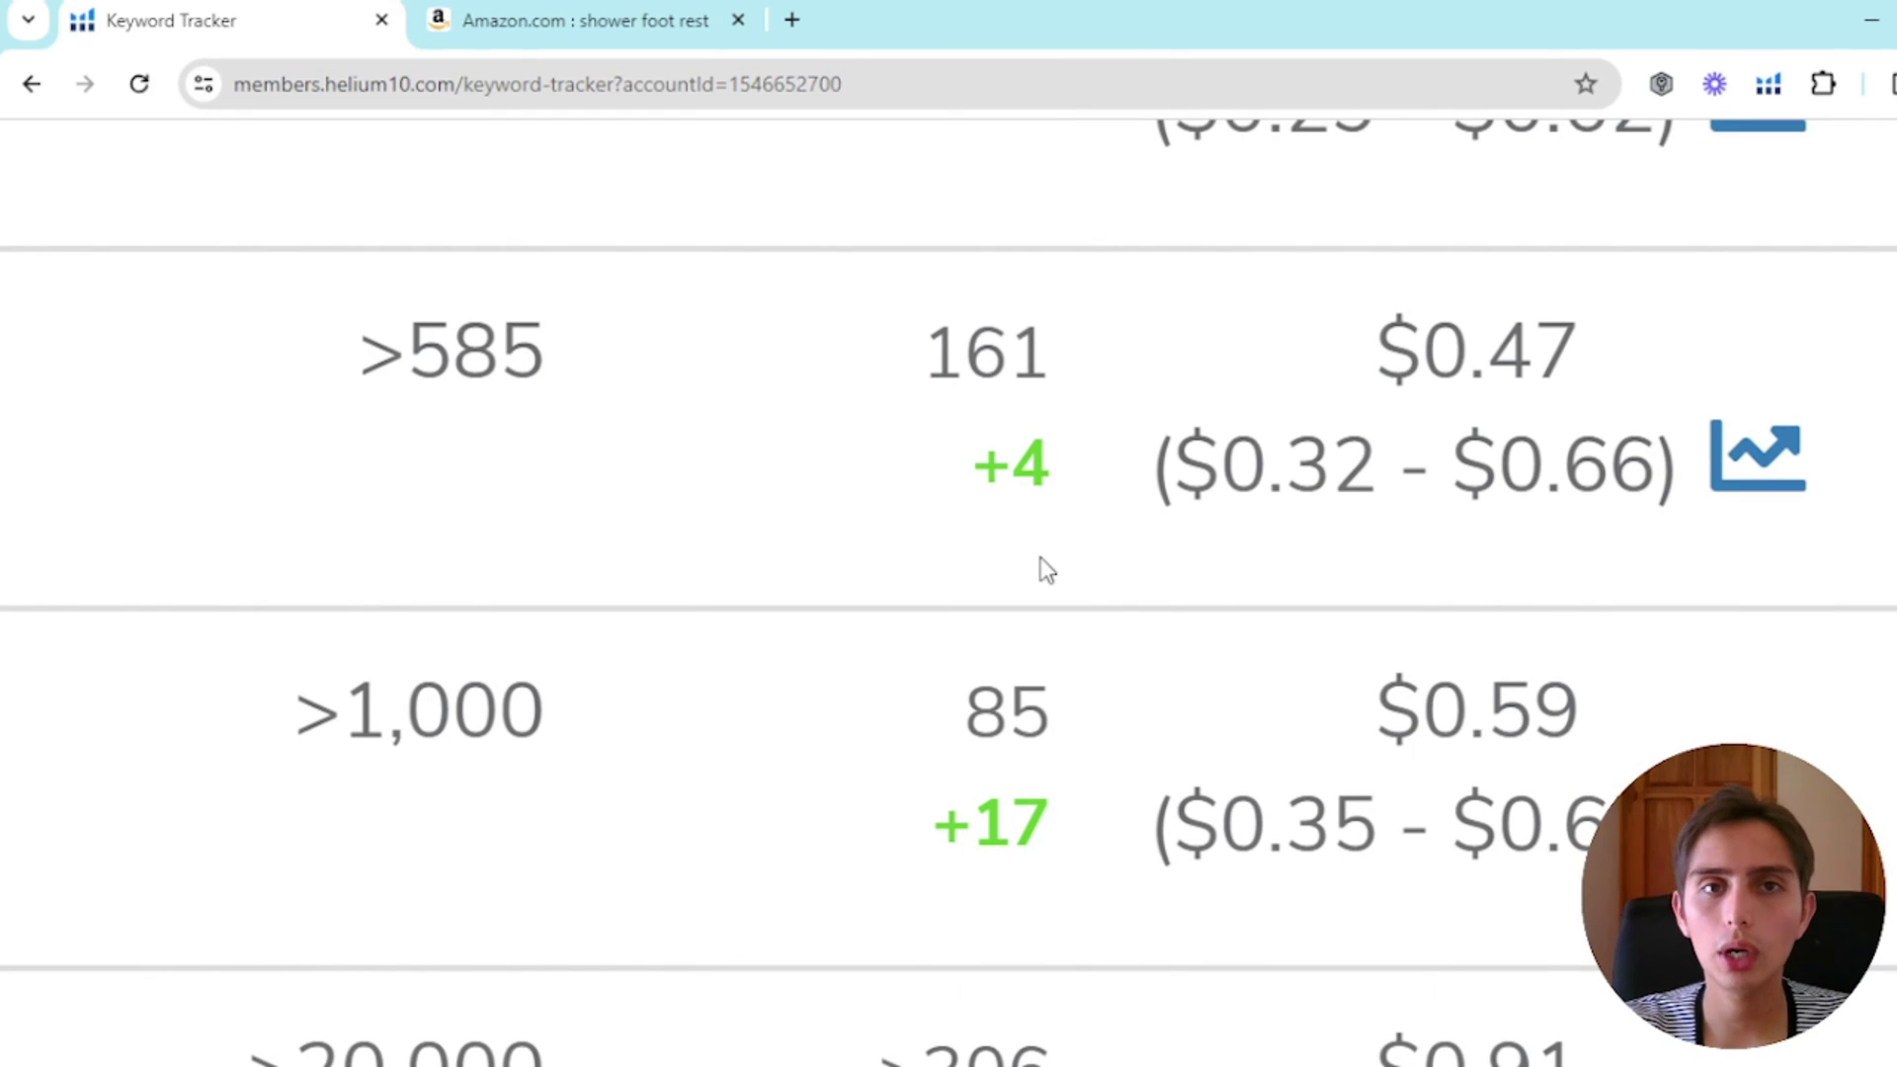
scroll(1047, 570, "down", 1)
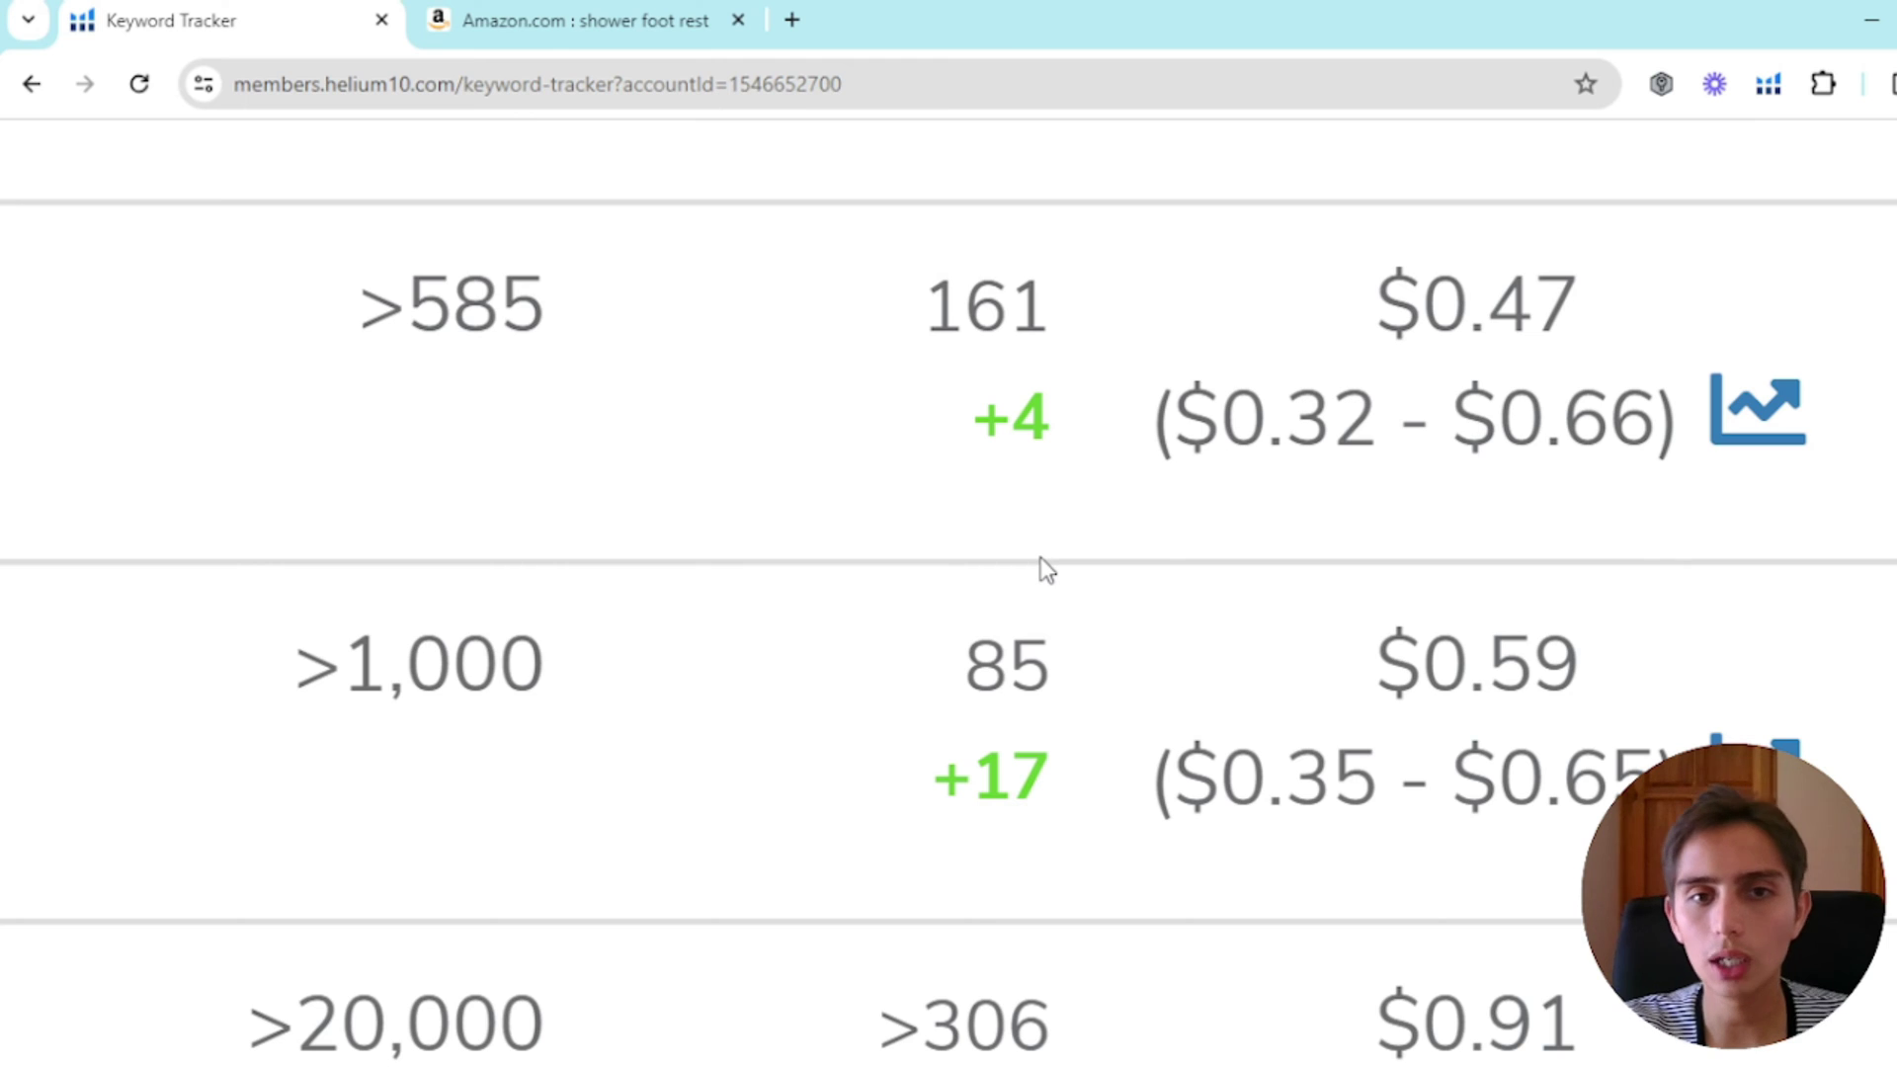
Step: Collapse the recipe binder's keyword list and expand the tracked keywords of the Arciia Wedding Guest Book
scroll(1047, 570, "down", 6)
left_click(909, 366)
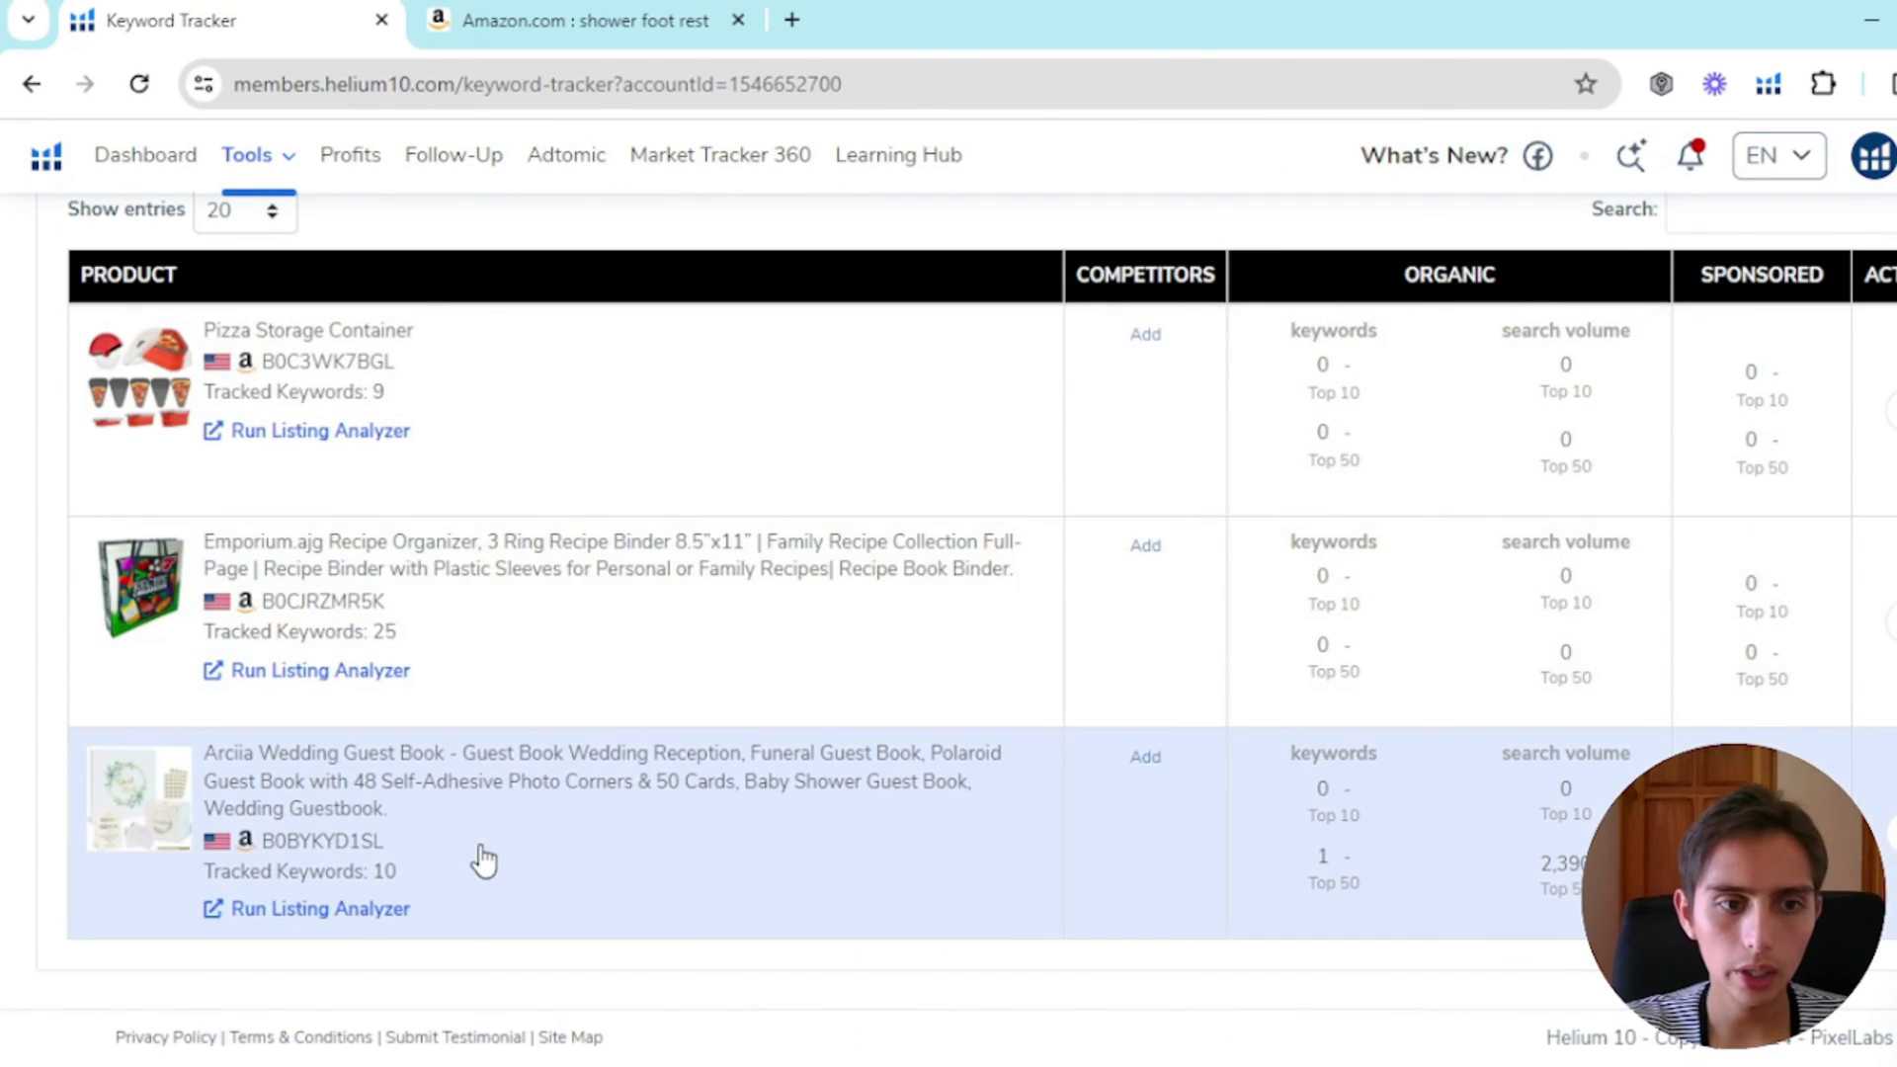
left_click(479, 860)
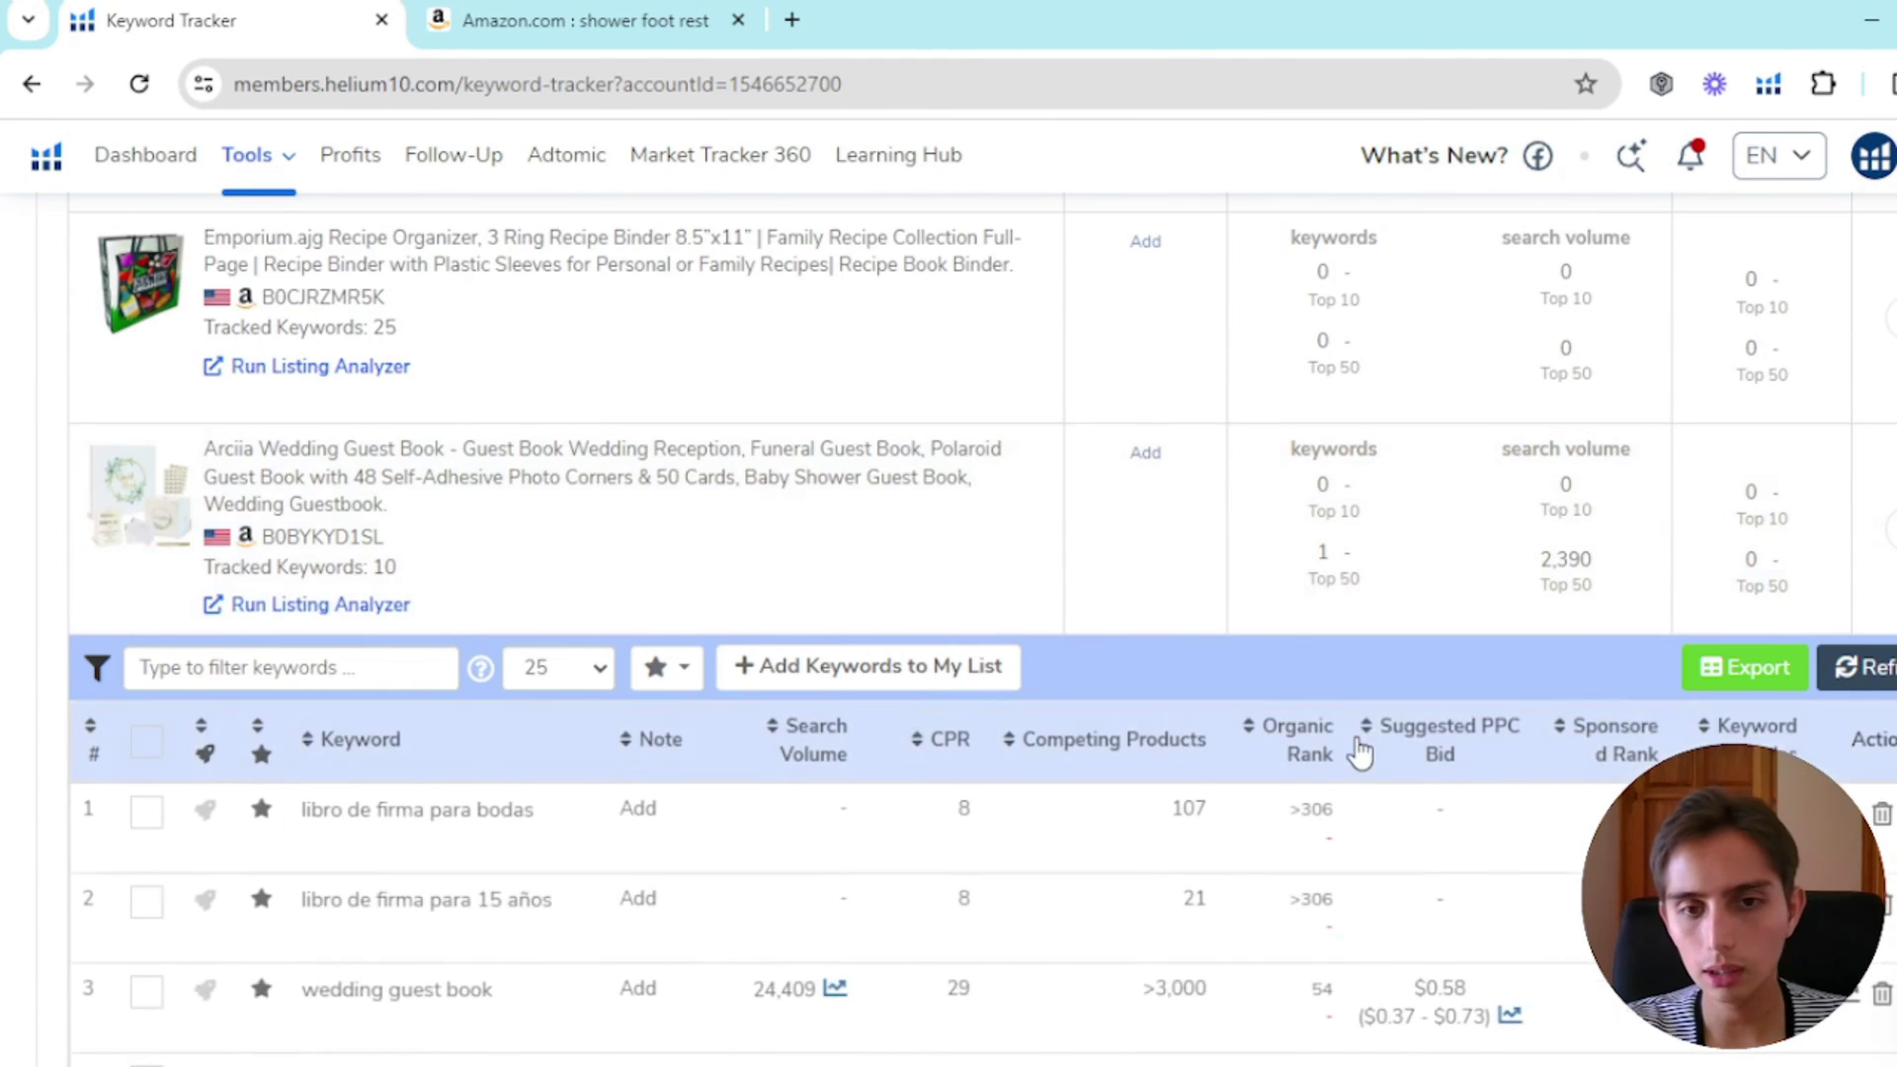
Step: Examine the organic ranks and rank changes of the wedding guest book's tracked keywords
scroll(1360, 751, "down", 6)
scroll(1388, 553, "up", 2)
scroll(1395, 499, "up", 6)
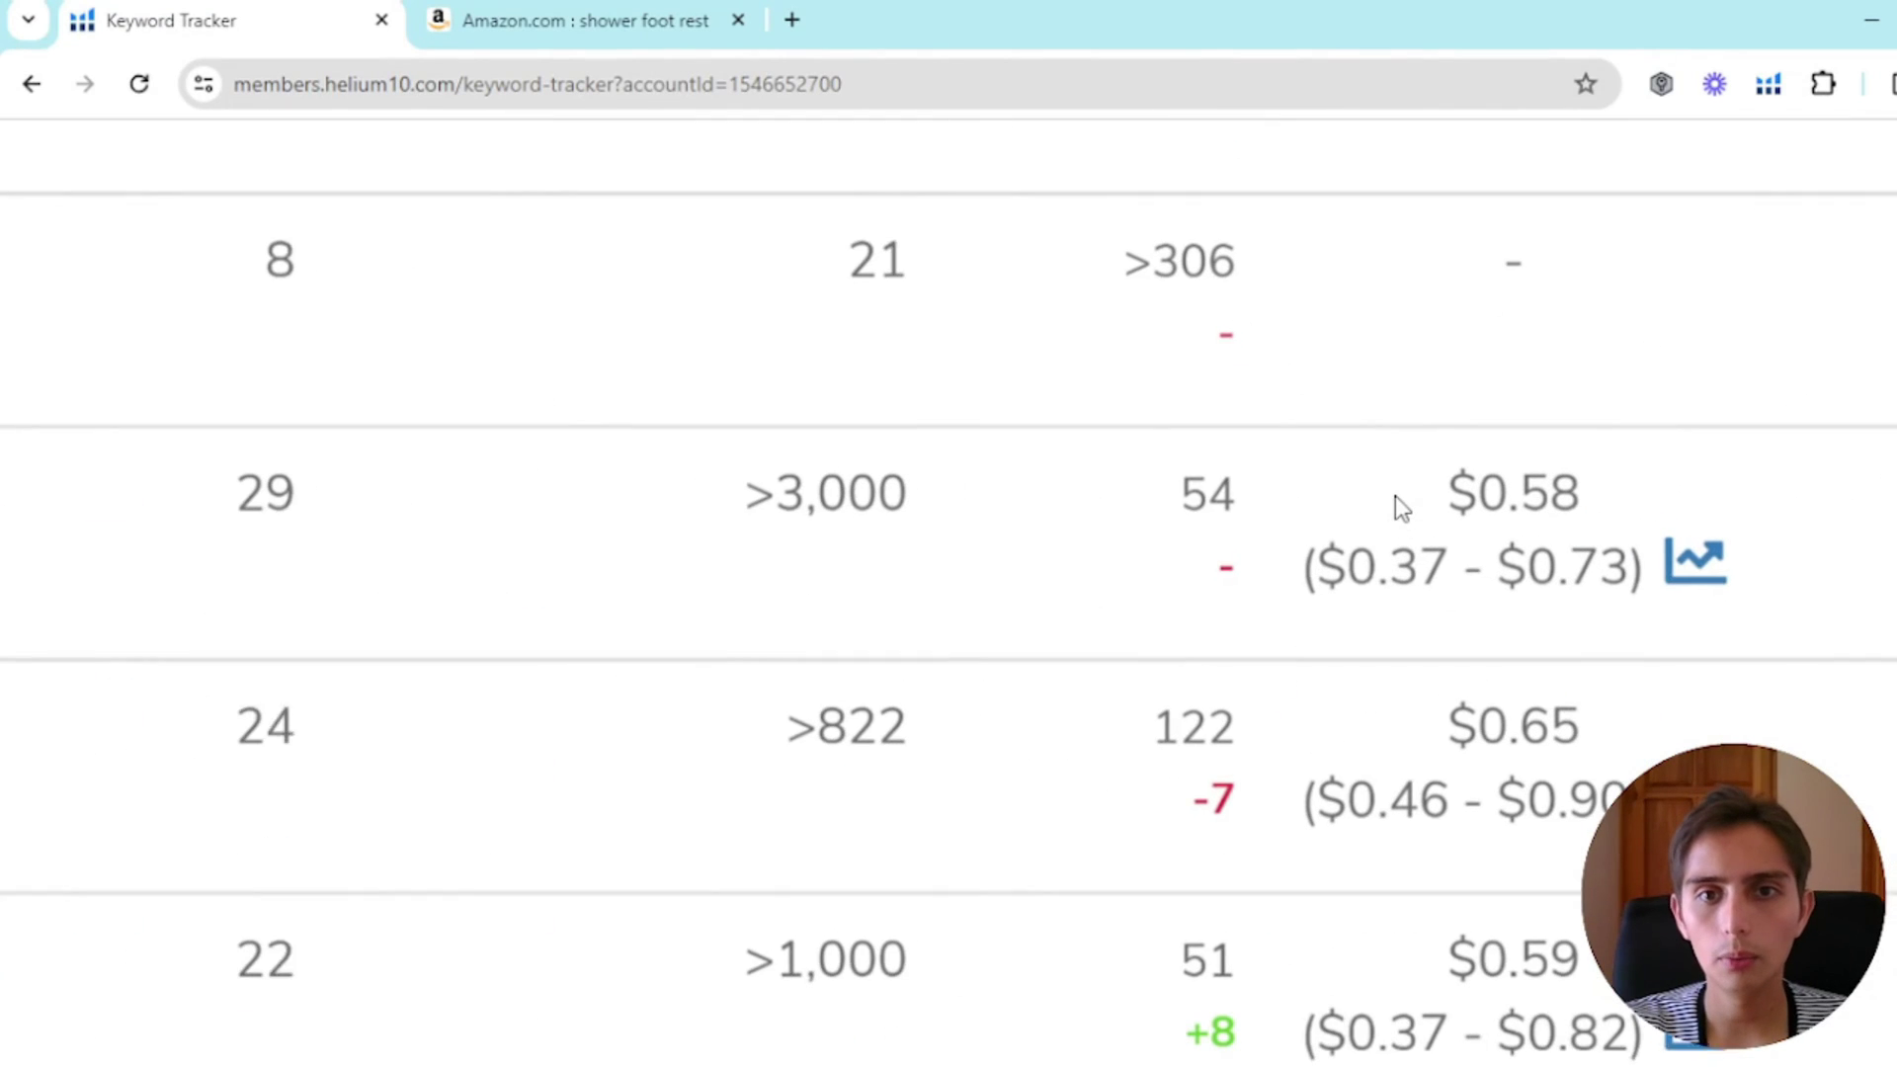
scroll(1275, 356, "up", 2)
scroll(1287, 436, "down", 5)
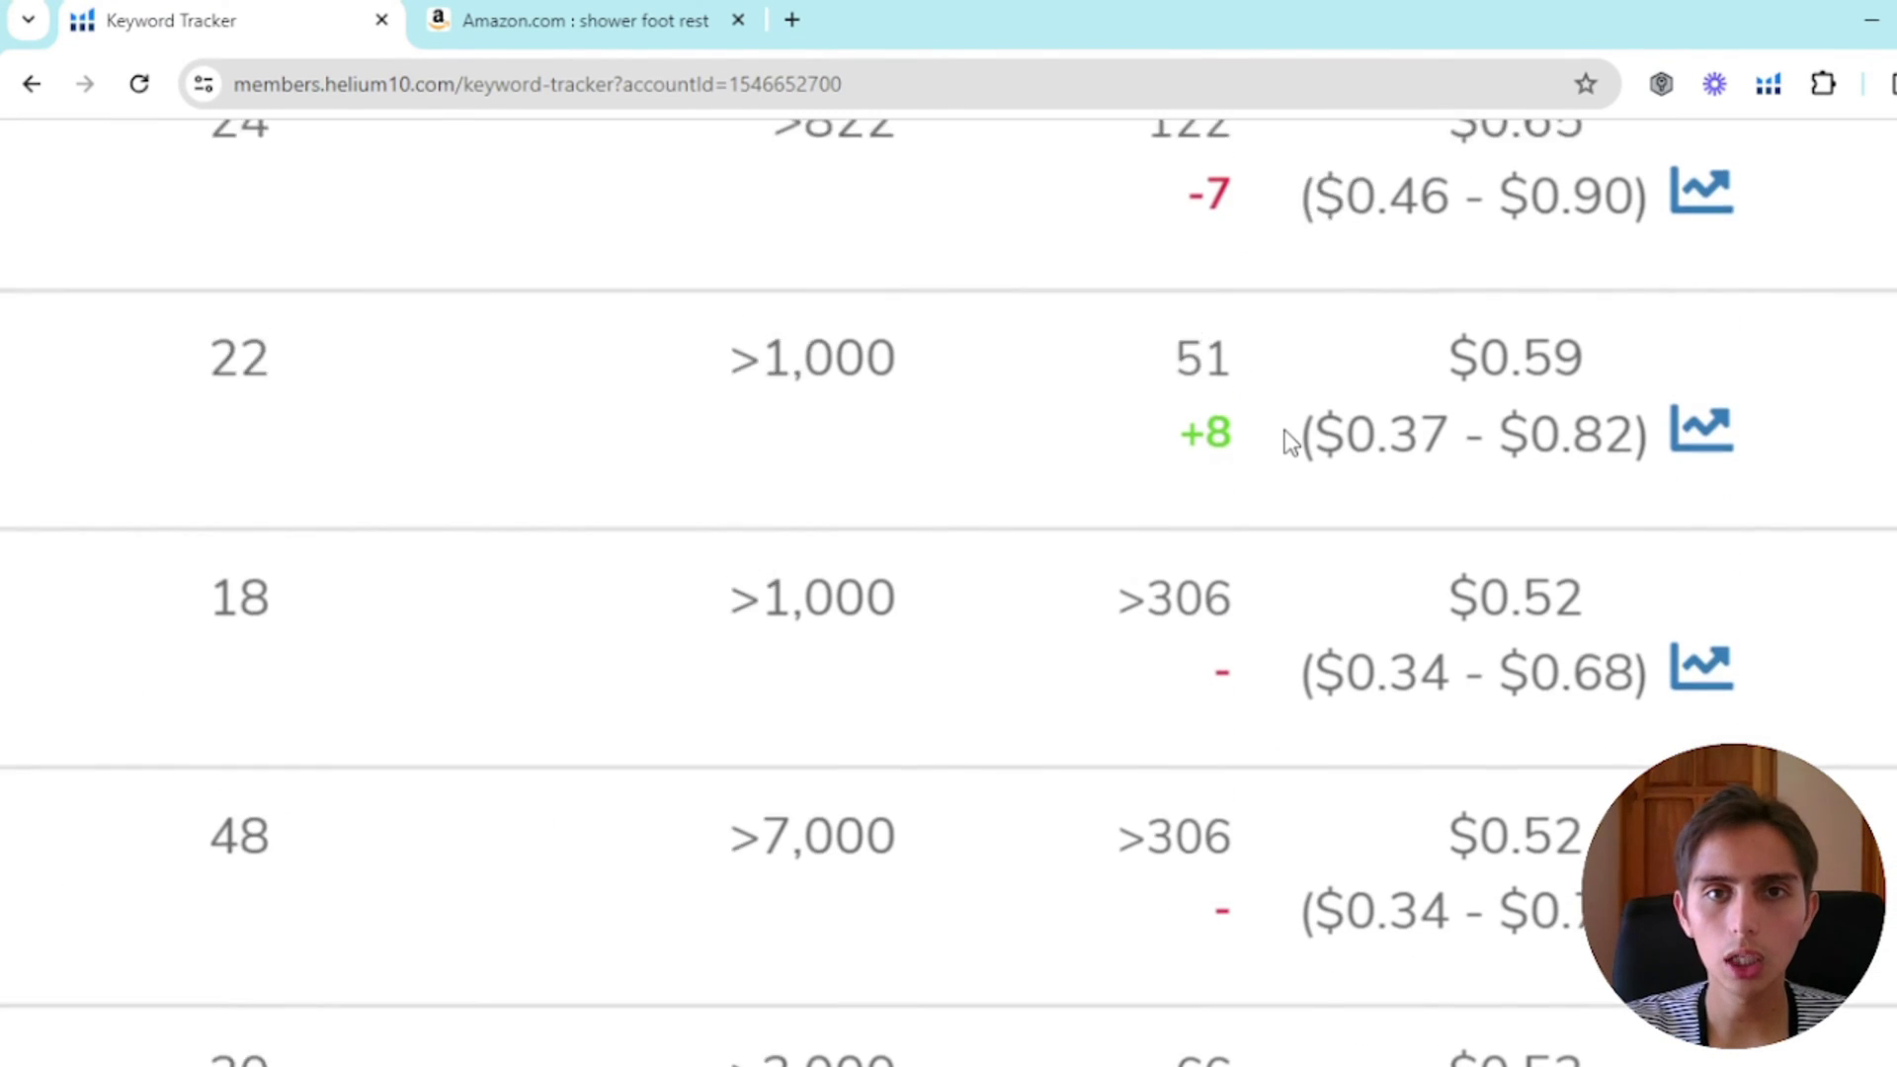
scroll(1283, 499, "up", 2)
scroll(1285, 499, "up", 2)
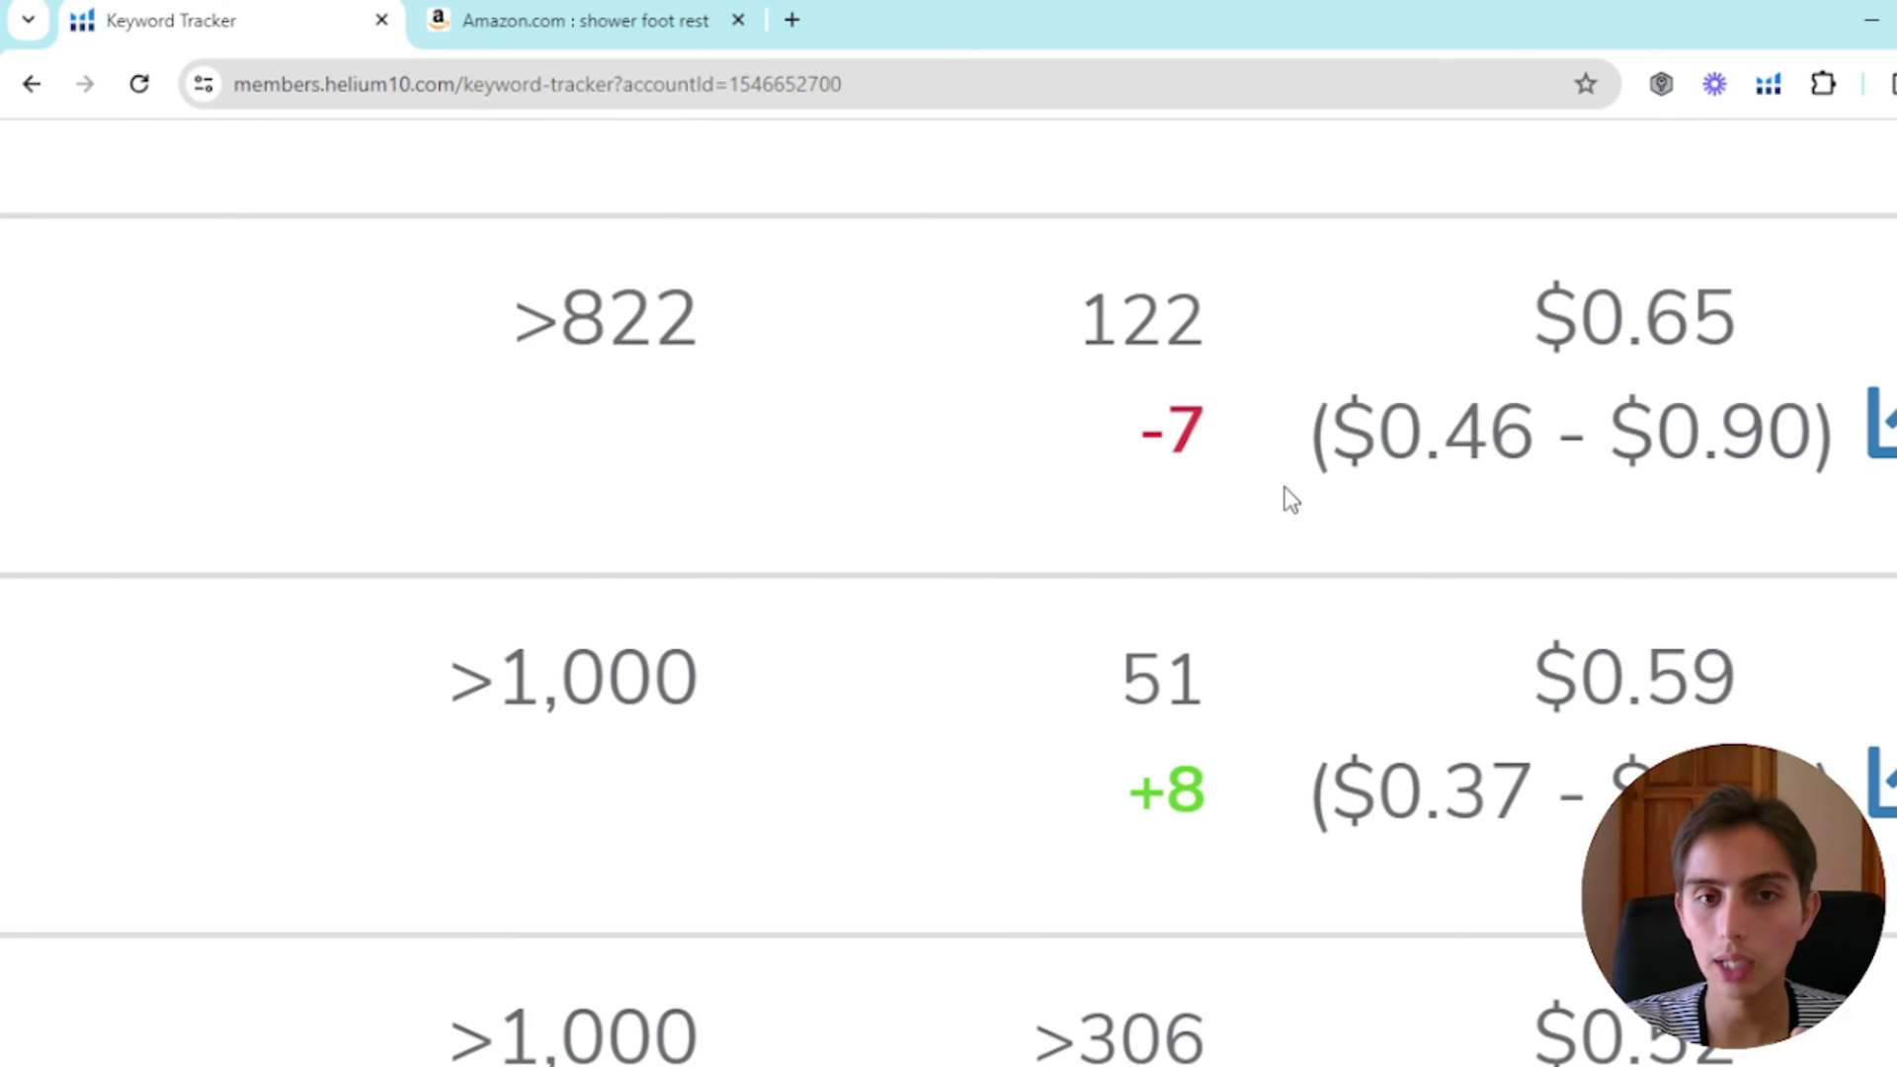
scroll(1189, 521, "down", 6)
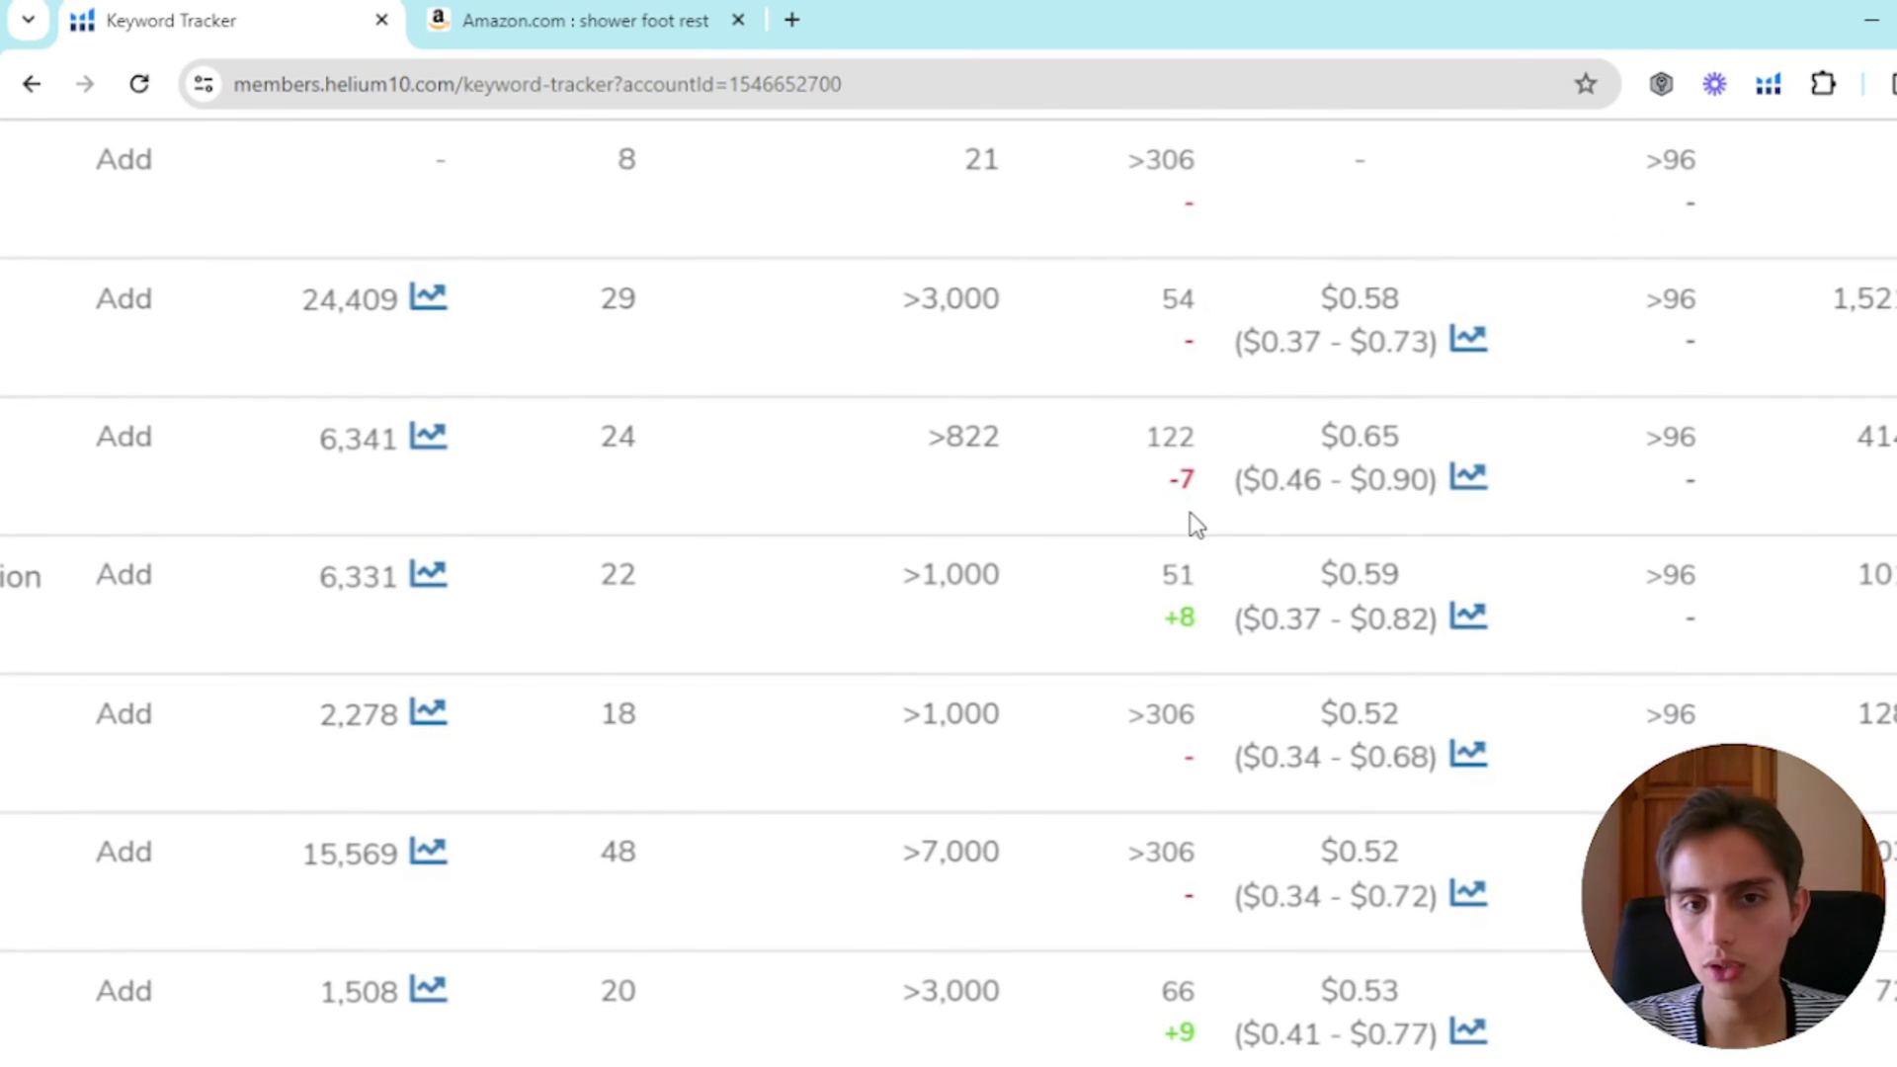
scroll(1189, 512, "down", 3)
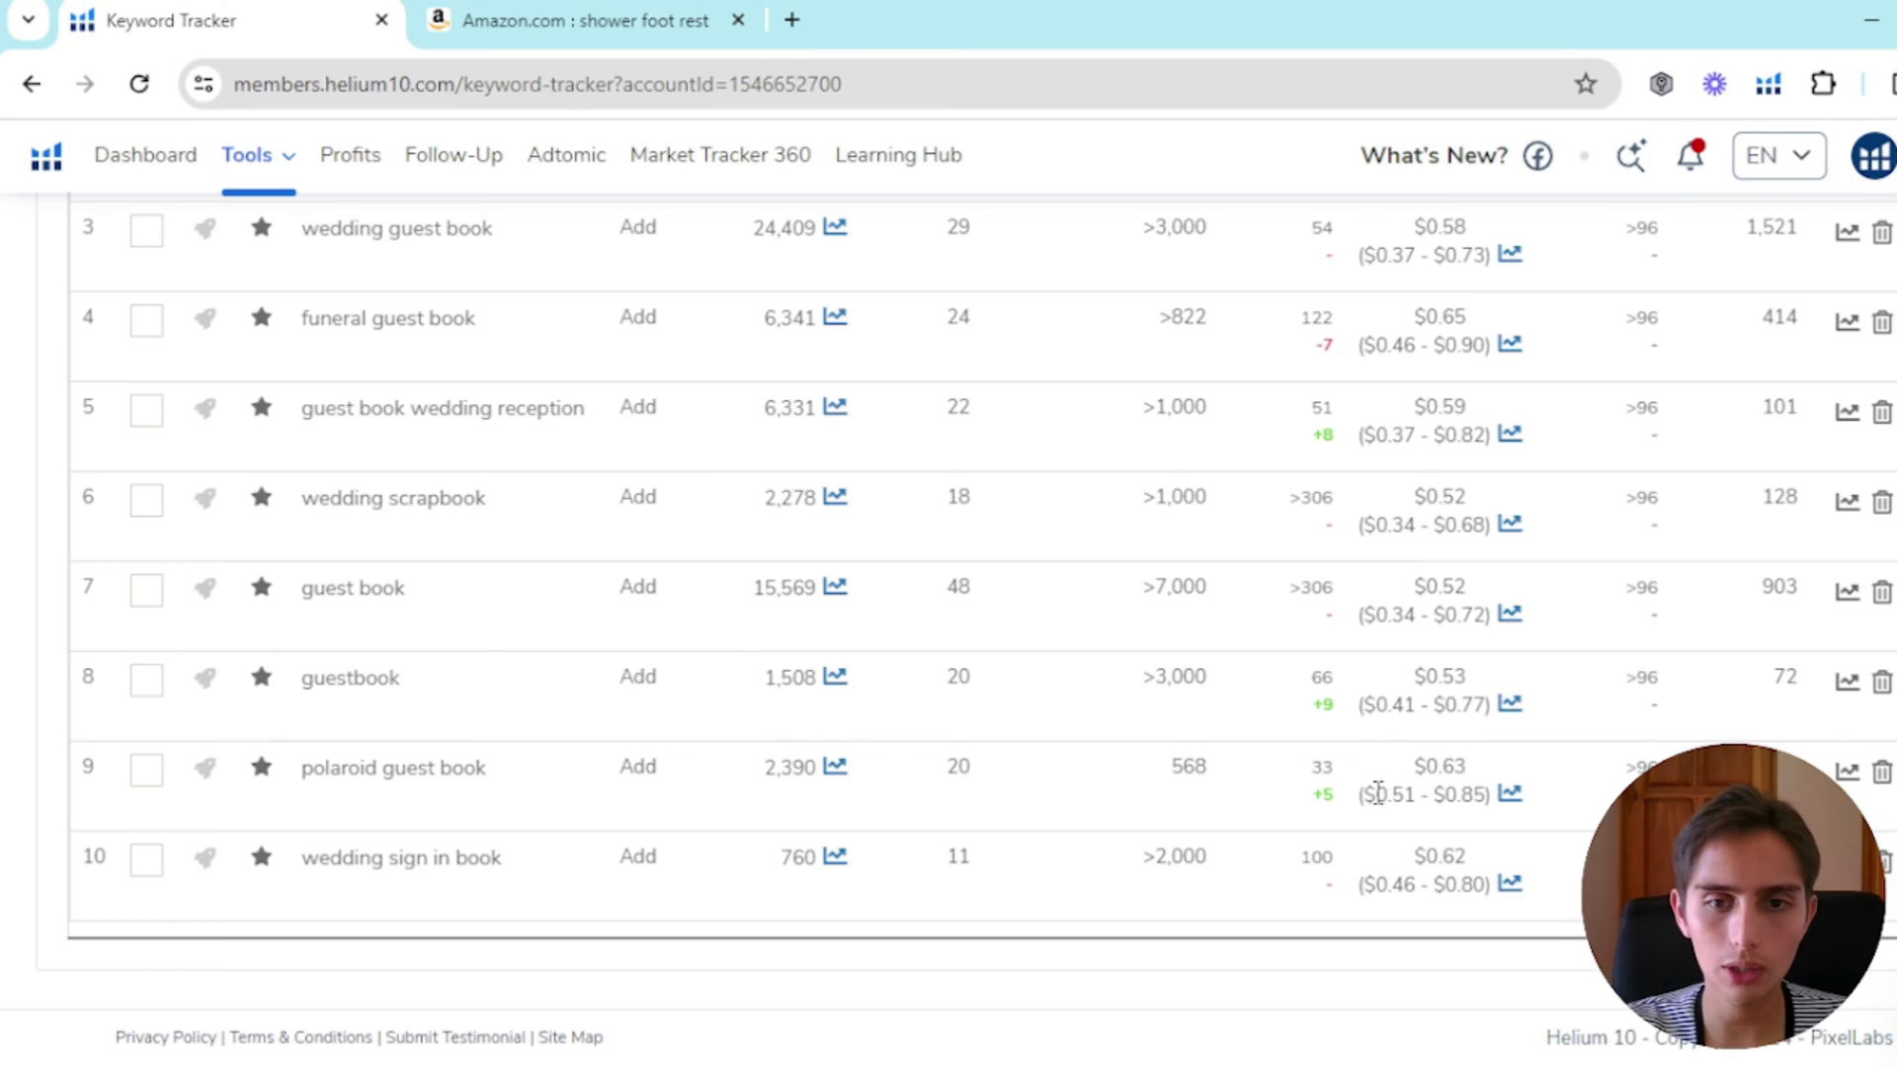
Step: Inspect "polaroid guest book" by highlighting its organic rank and rank change and clearing the highlight
scroll(1376, 787, "up", 5)
scroll(1376, 790, "up", 1)
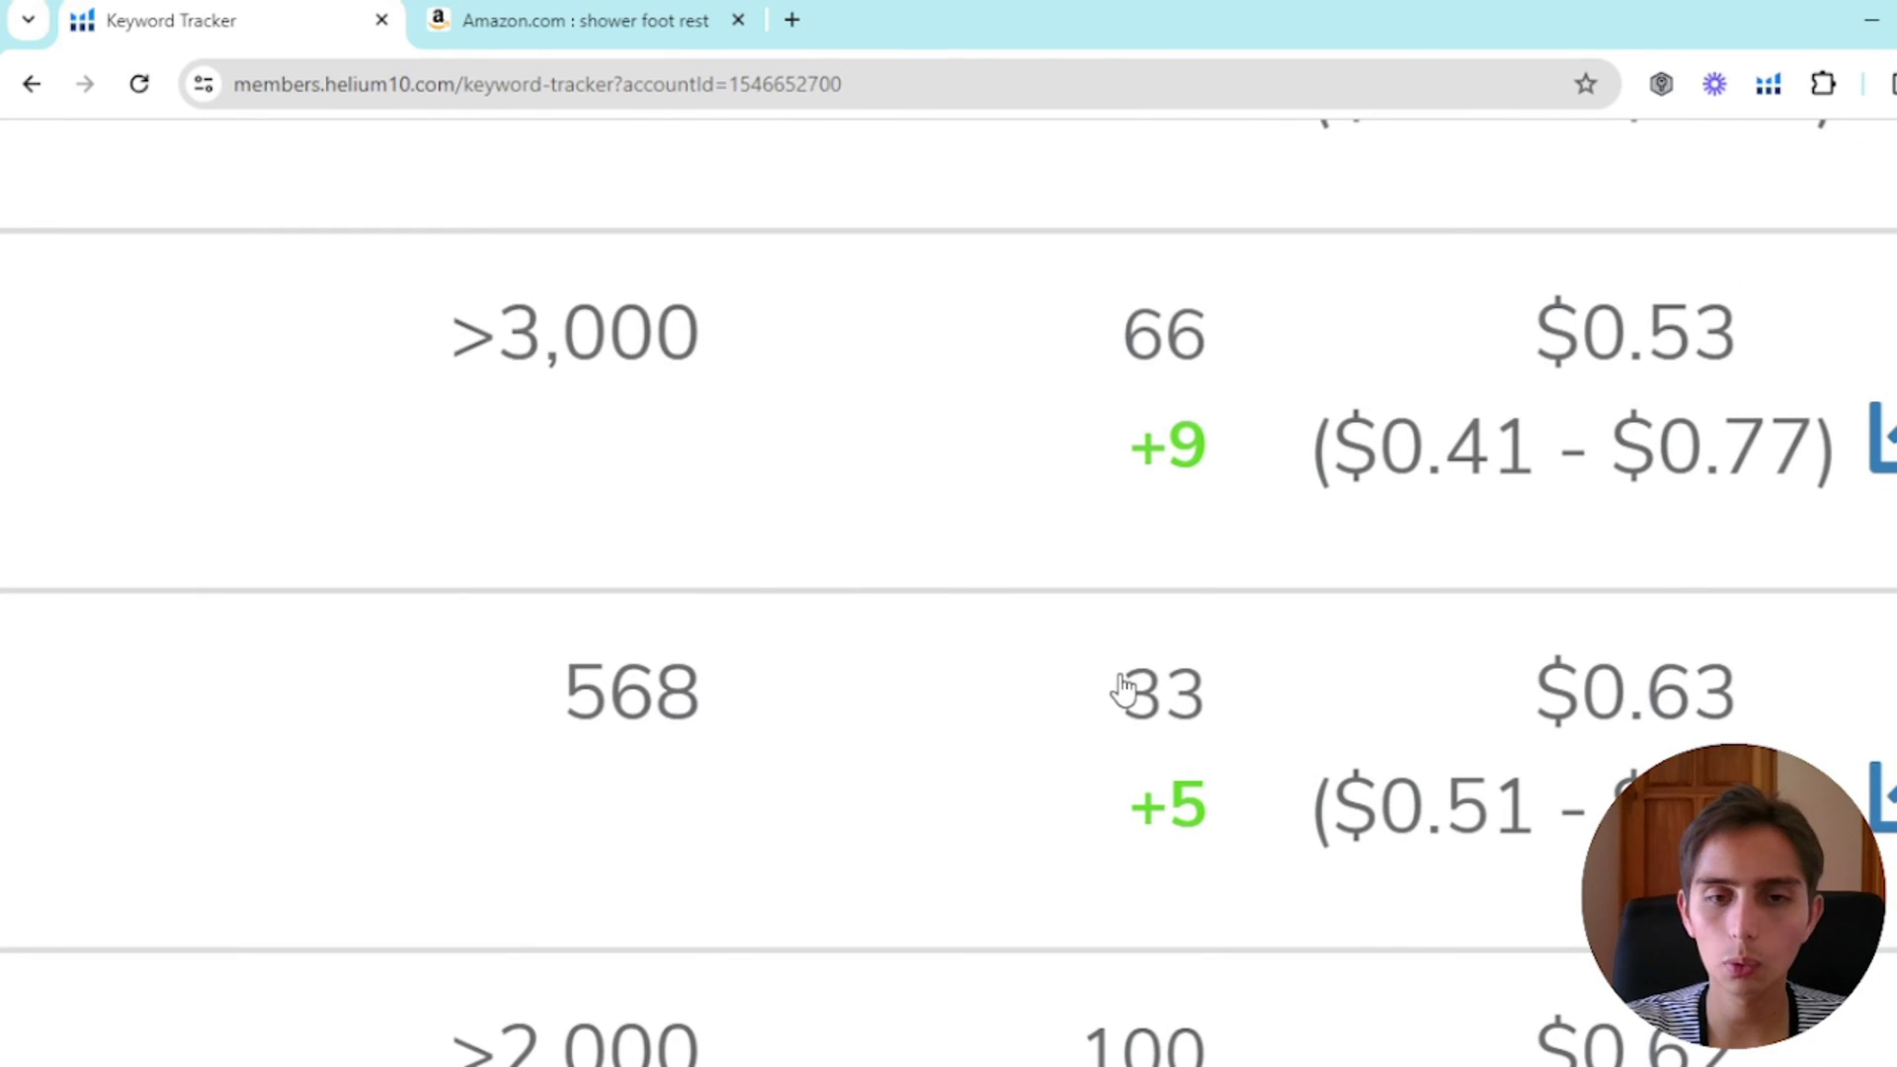
left_click_drag(1123, 690, 1225, 807)
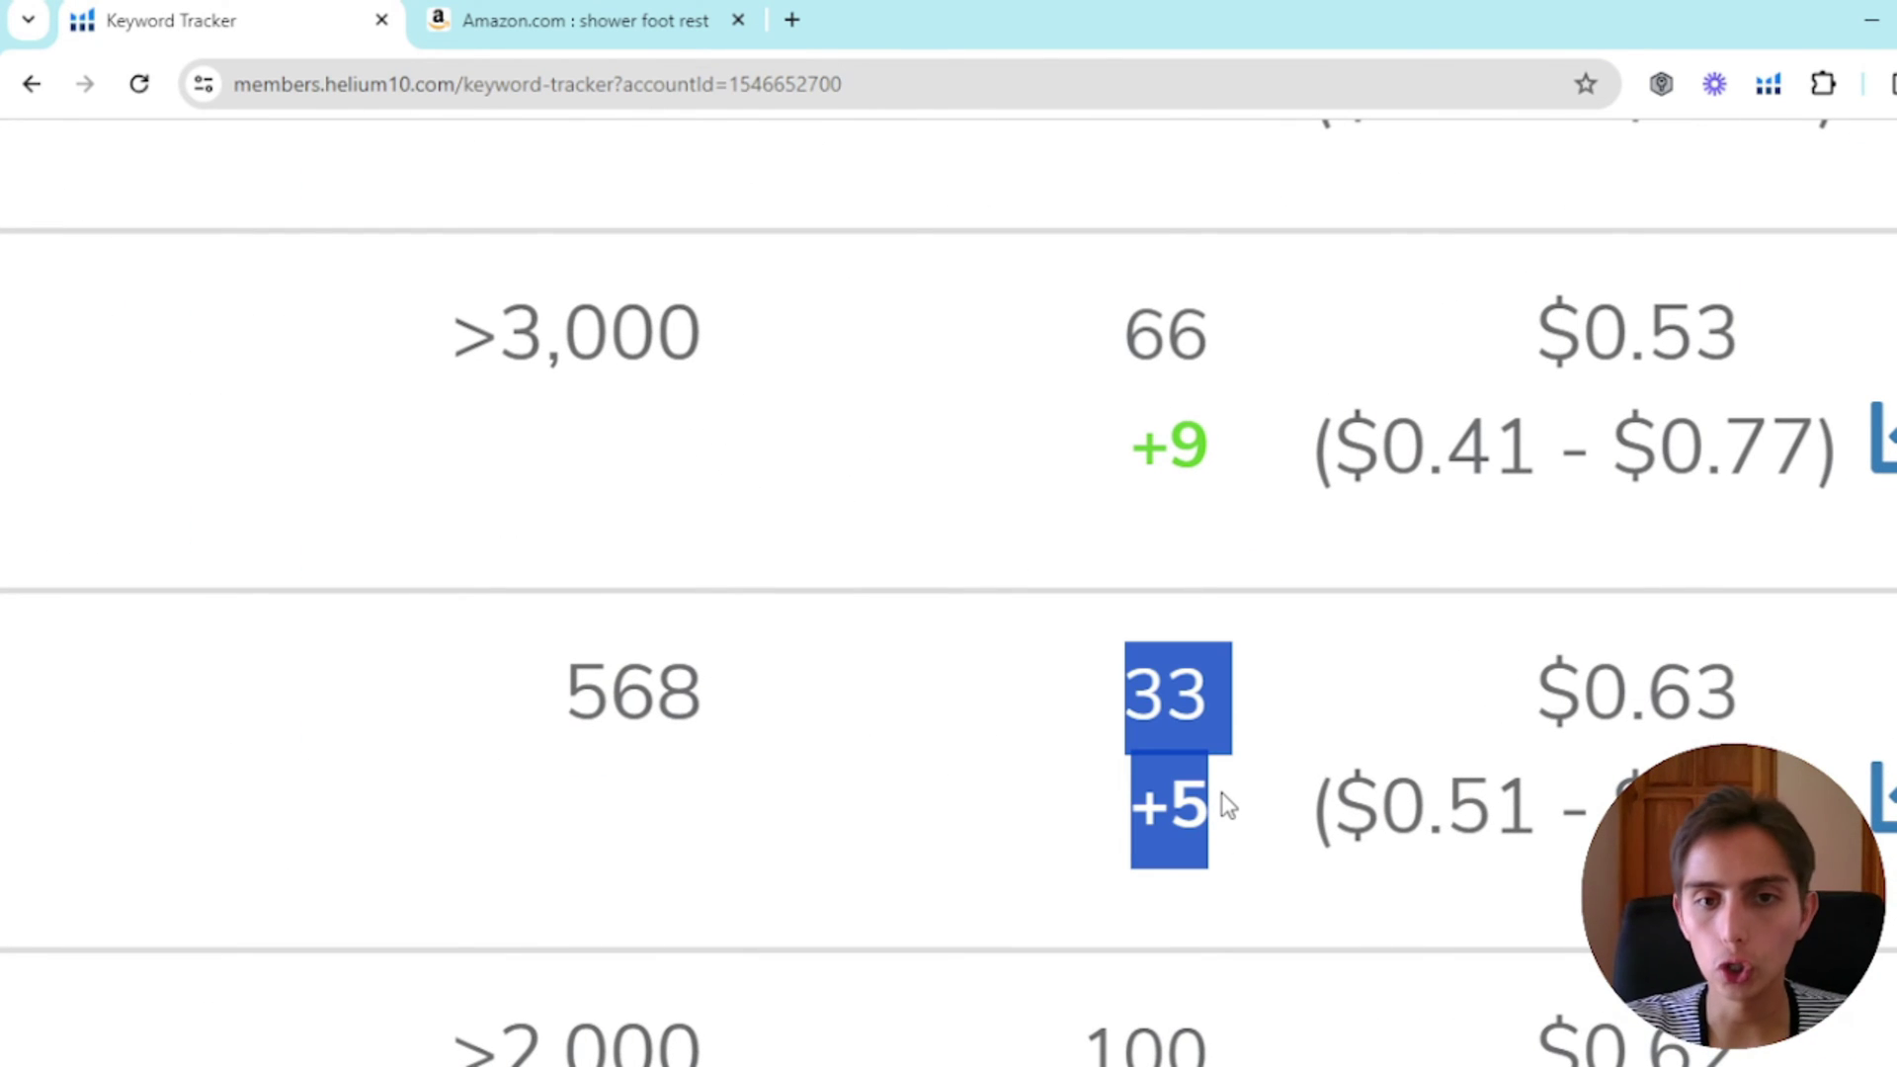
left_click(1162, 591)
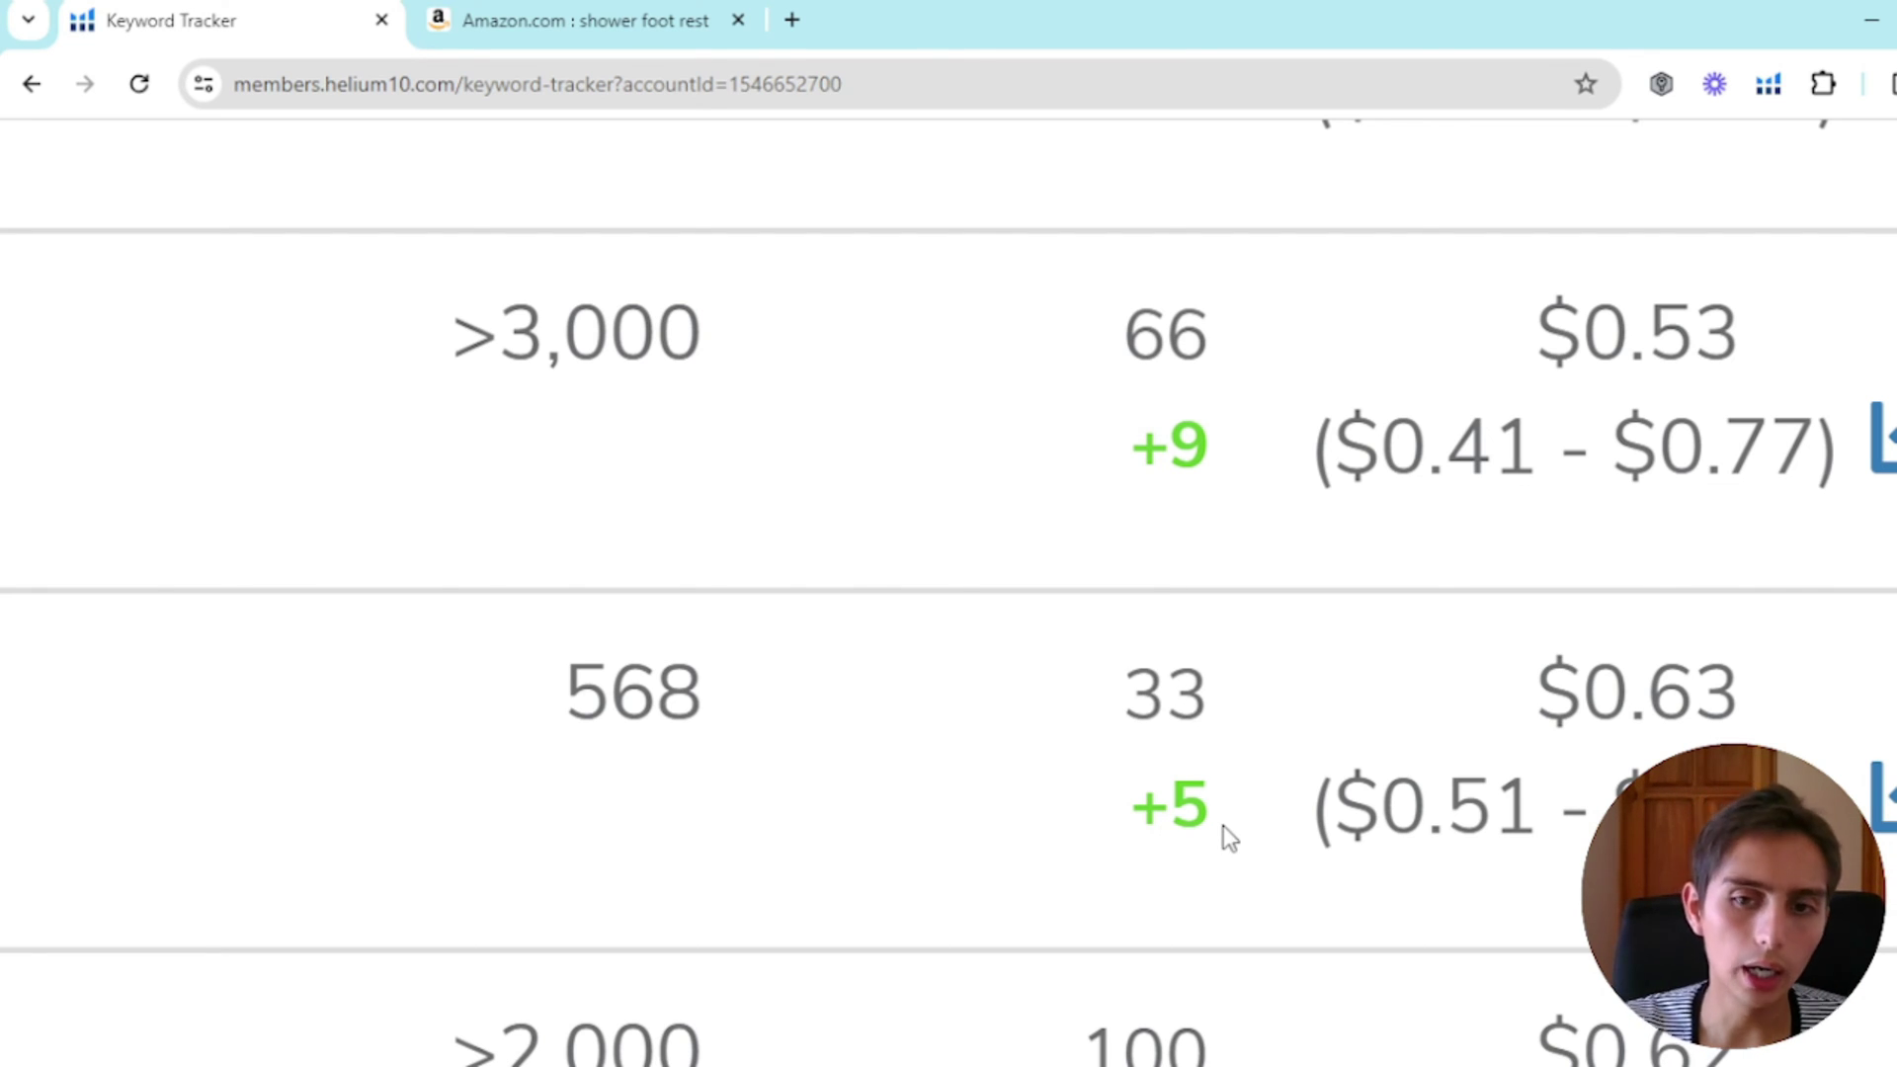
key("ctrl+minus")
key("ctrl+minus")
key("ctrl+minus")
key("ctrl+minus")
key("ctrl+minus")
key("ctrl+minus")
key("ctrl+minus")
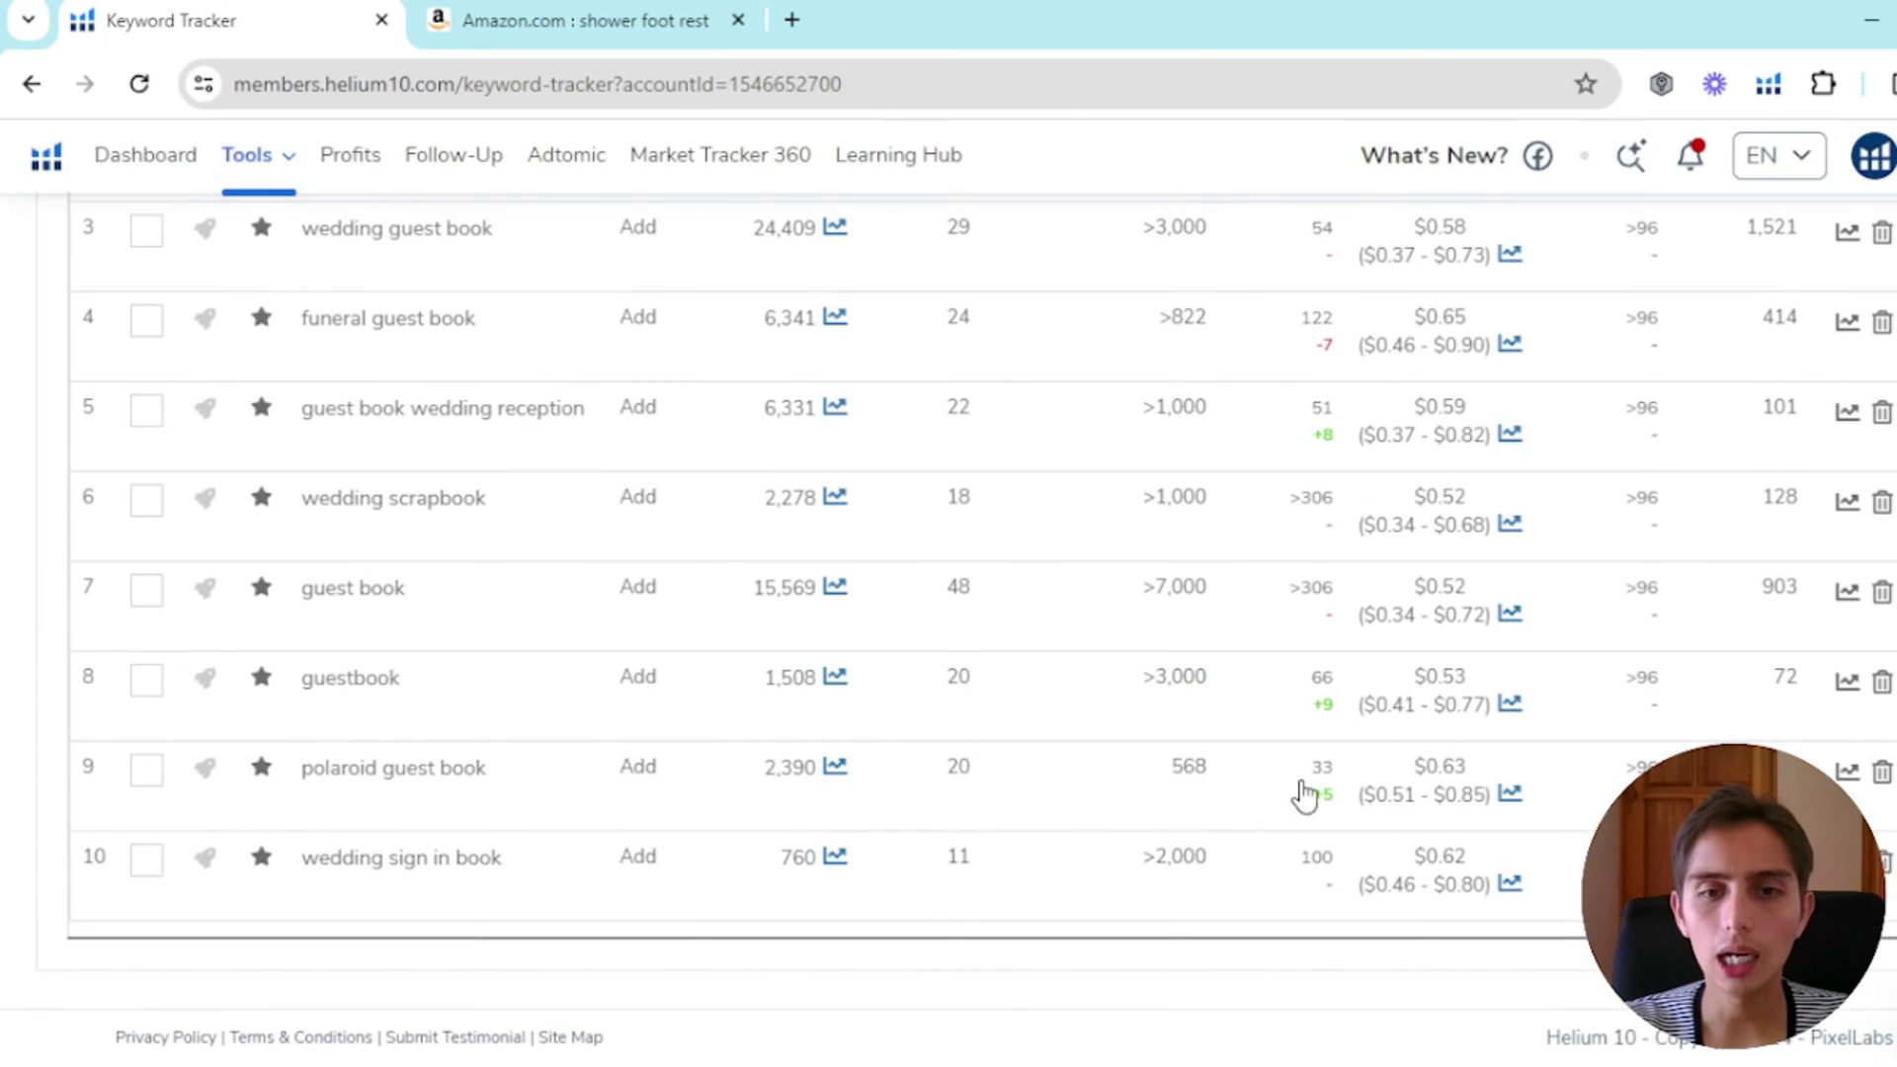
Step: Review the organic ranks of the guest book keywords listed above "polaroid guest book", up to "wedding guest book"
key("ctrl+plus")
key("ctrl+plus")
key("ctrl+plus")
key("ctrl+plus")
key("ctrl+plus")
key("ctrl+plus")
key("ctrl+plus")
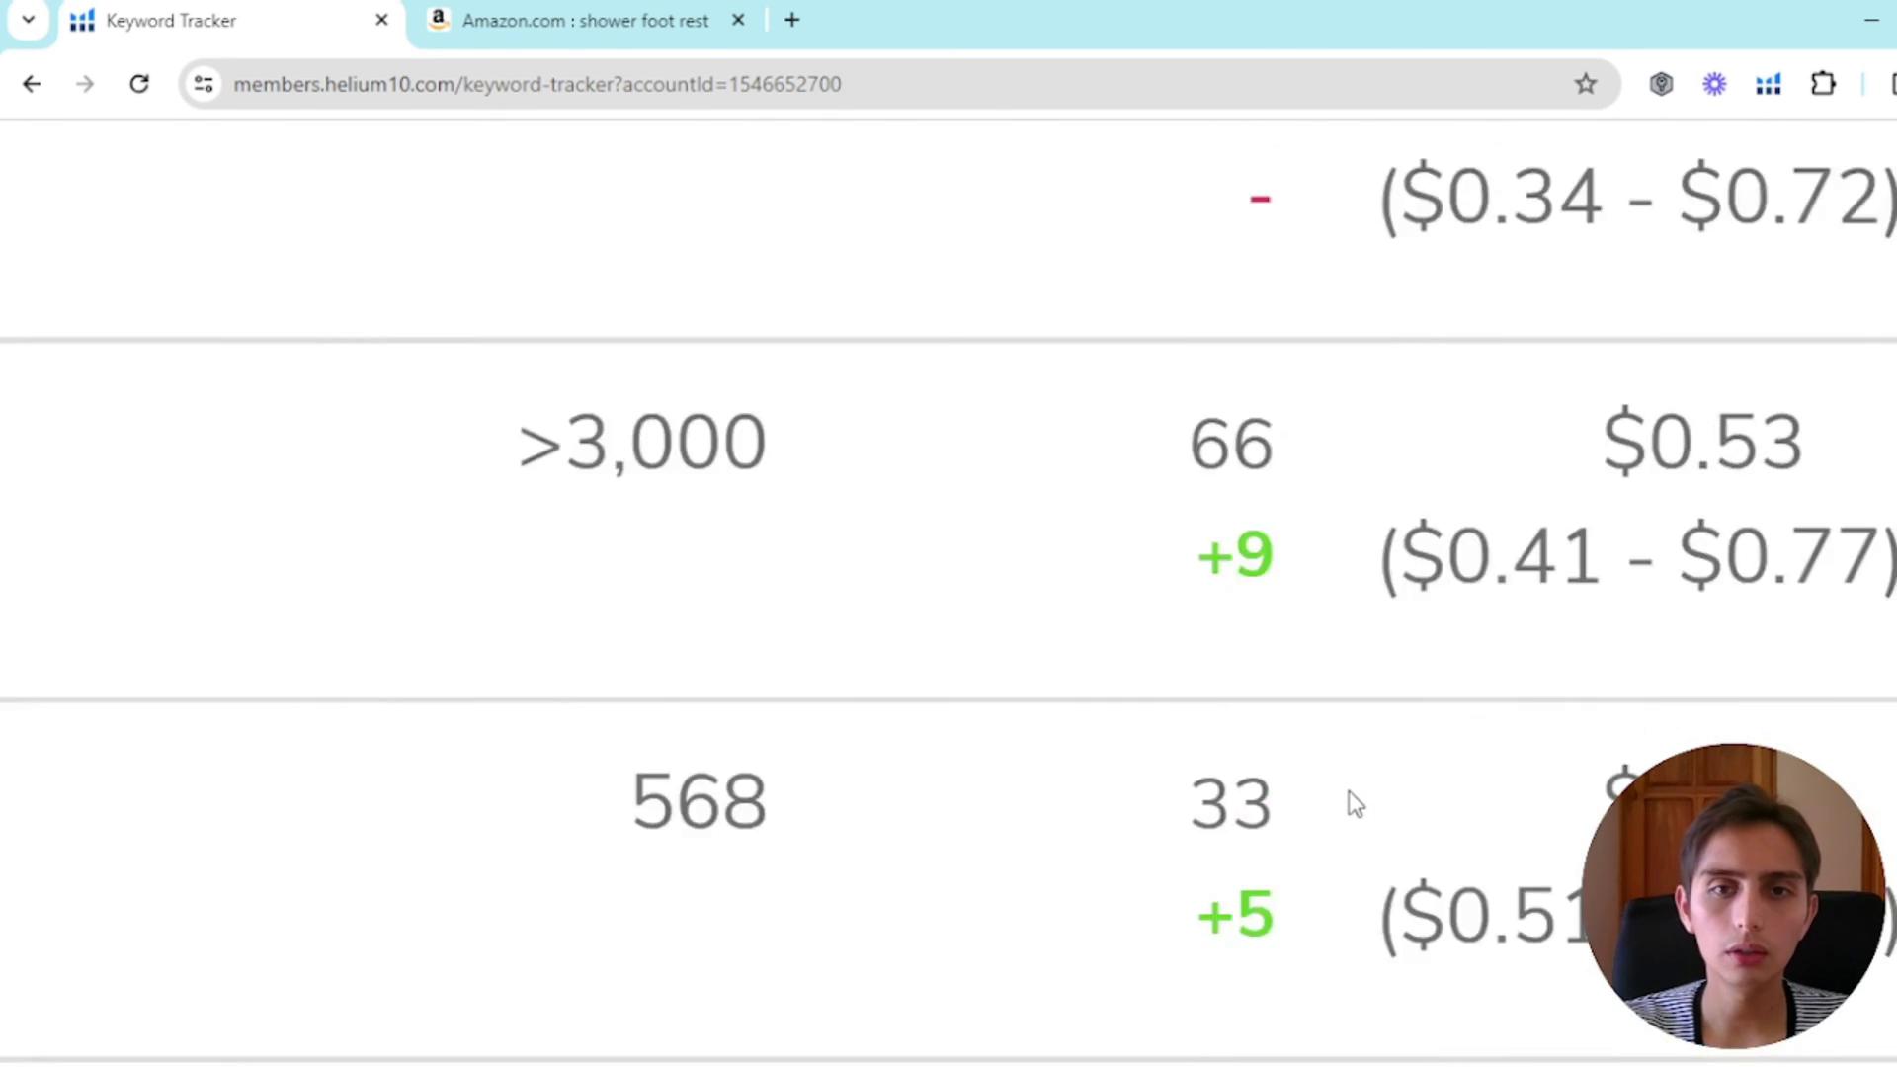
scroll(1156, 741, "down", 1)
scroll(1156, 741, "up", 1)
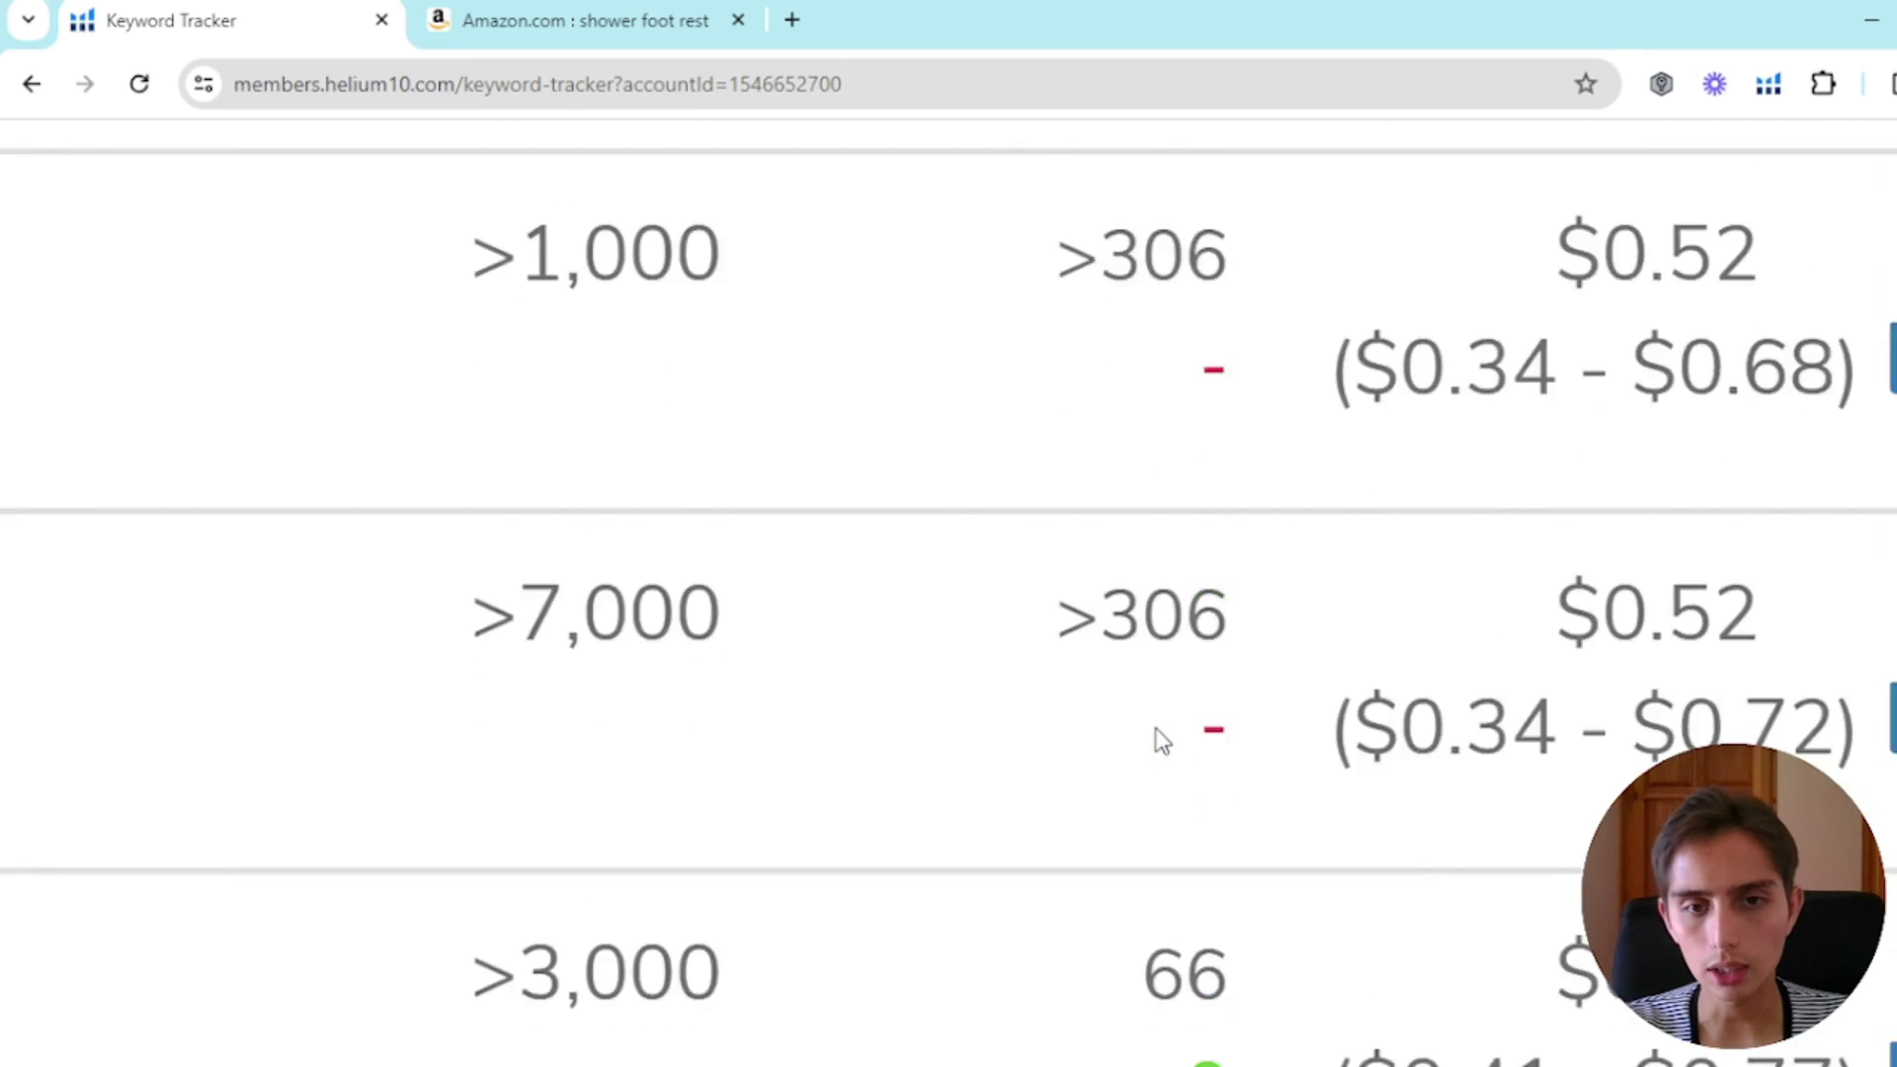
scroll(1158, 743, "down", 3)
scroll(1158, 743, "down", 1)
scroll(1158, 743, "up", 5)
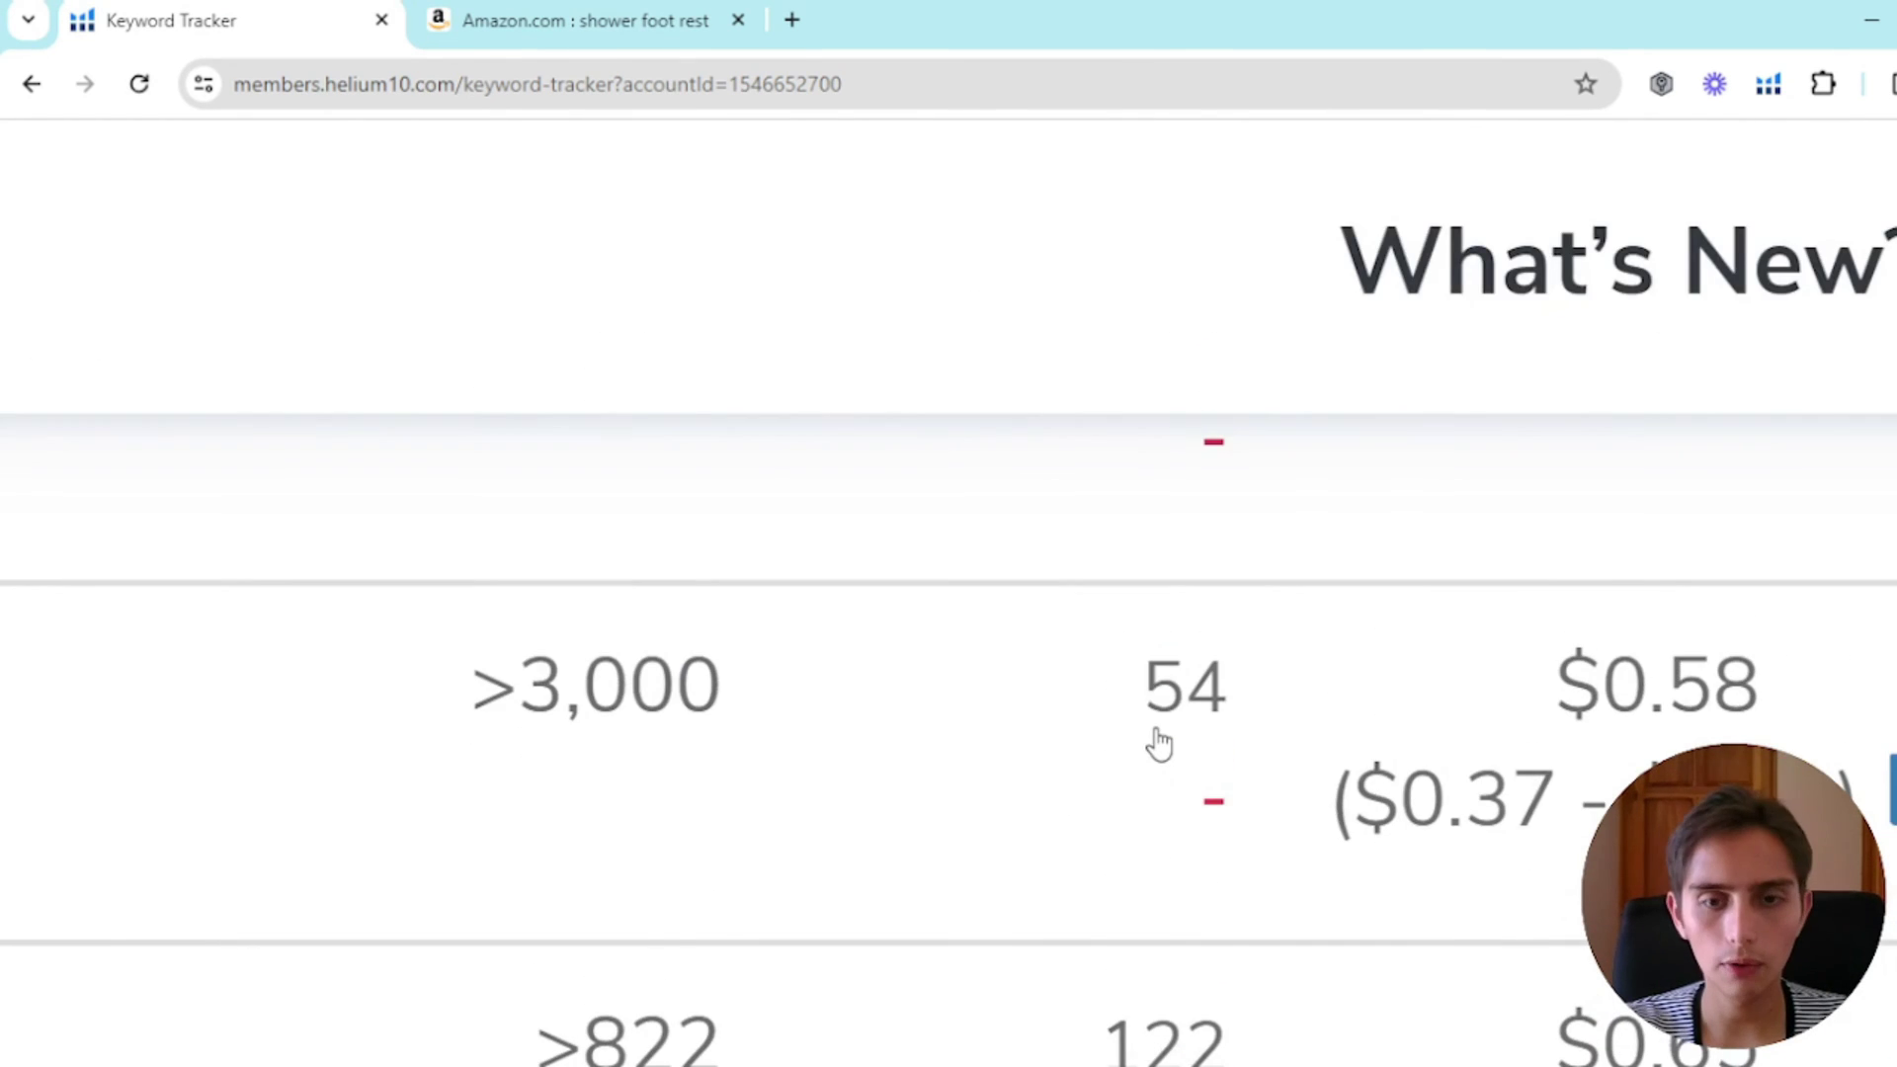
Step: Compare the organic ranks and rank changes of "guestbook" and "polaroid guest book"
key("ctrl+minus")
key("ctrl+minus")
key("ctrl+minus")
key("ctrl+plus")
key("ctrl+plus")
key("ctrl+plus")
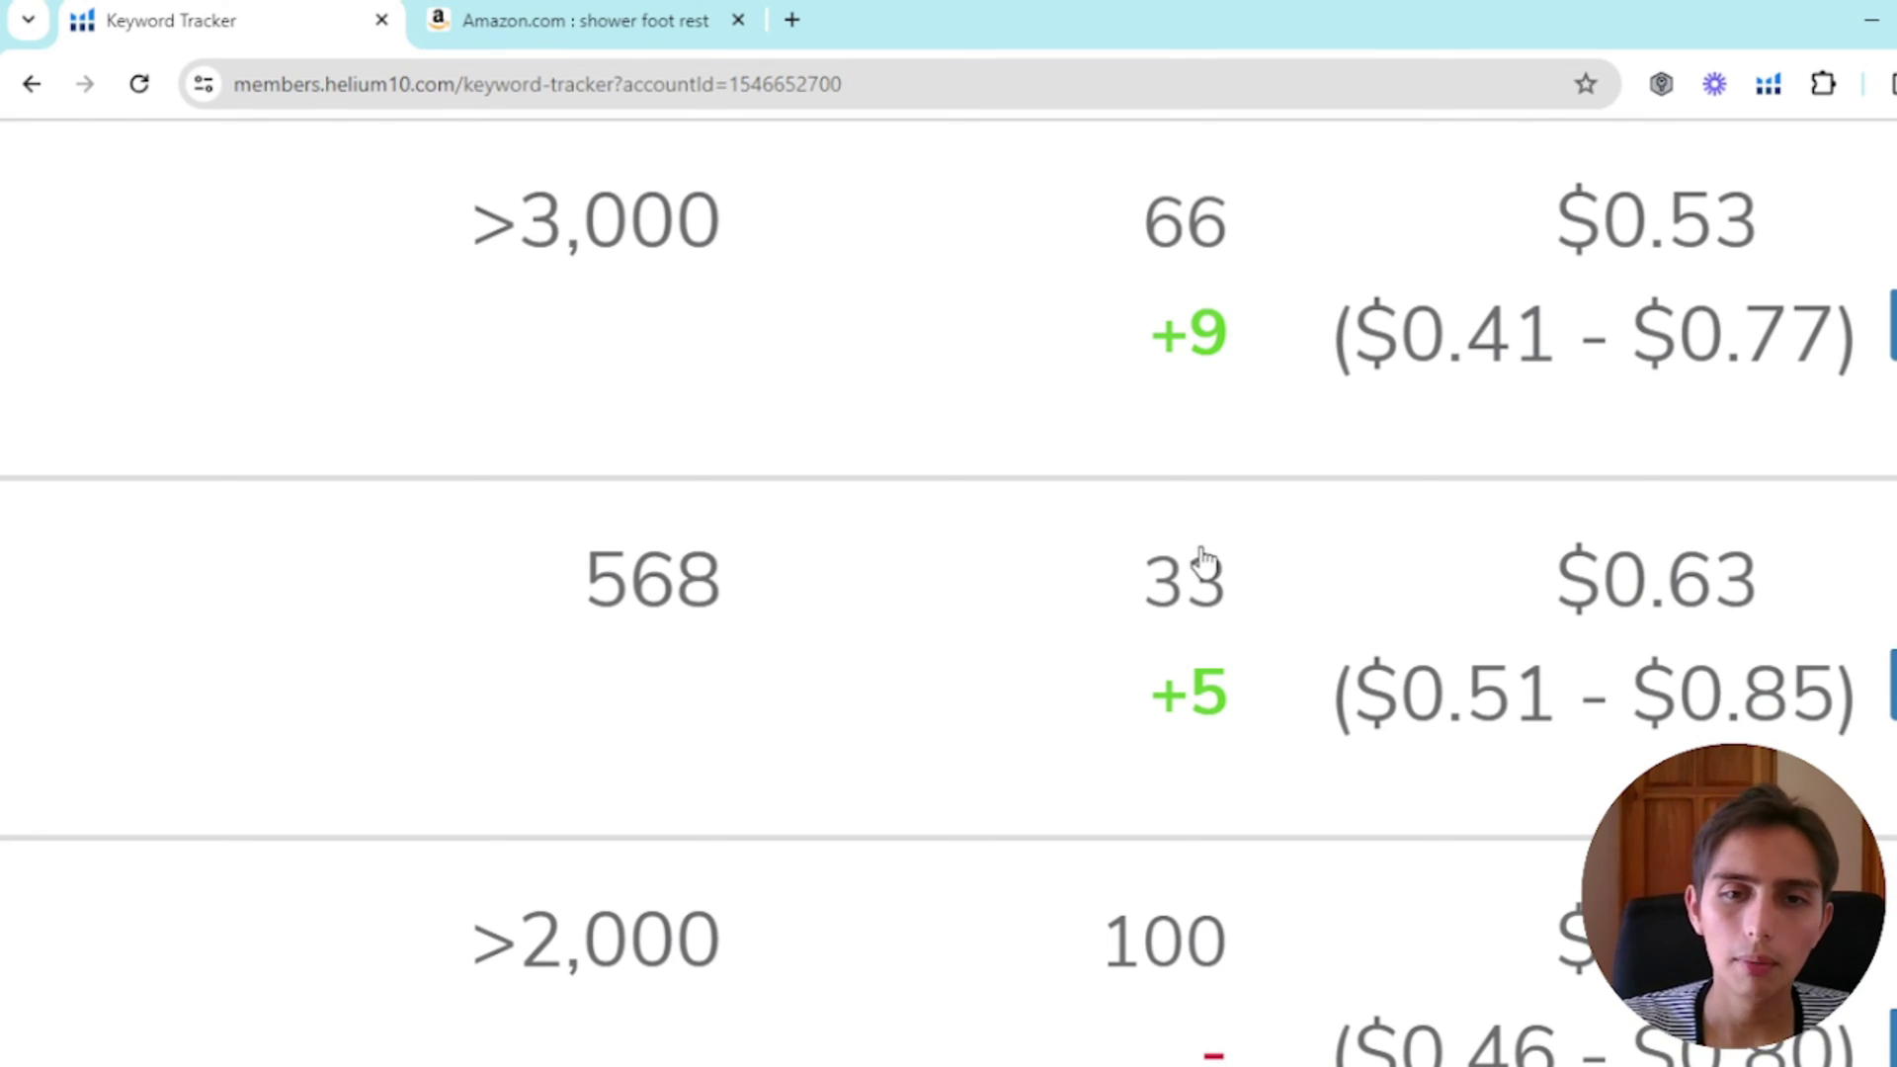
scroll(1189, 571, "up", 1)
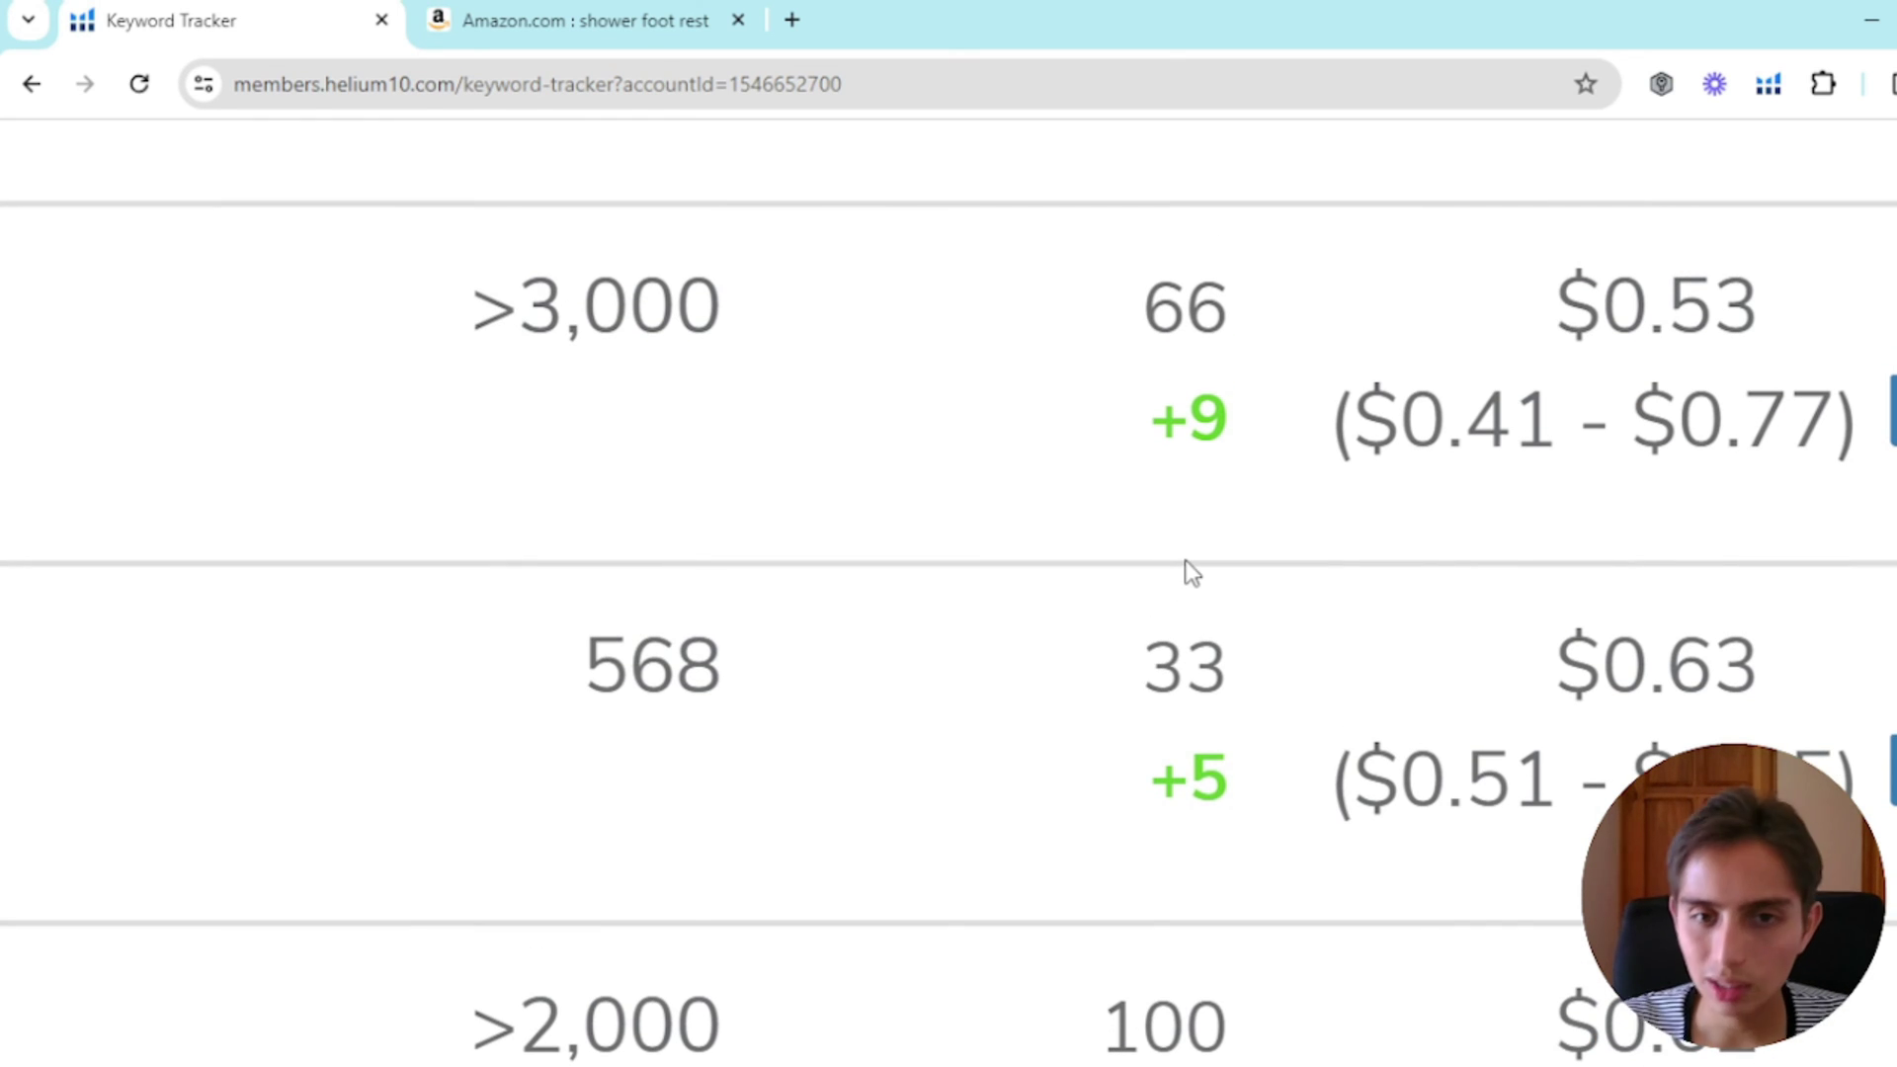
scroll(1184, 559, "up", 1)
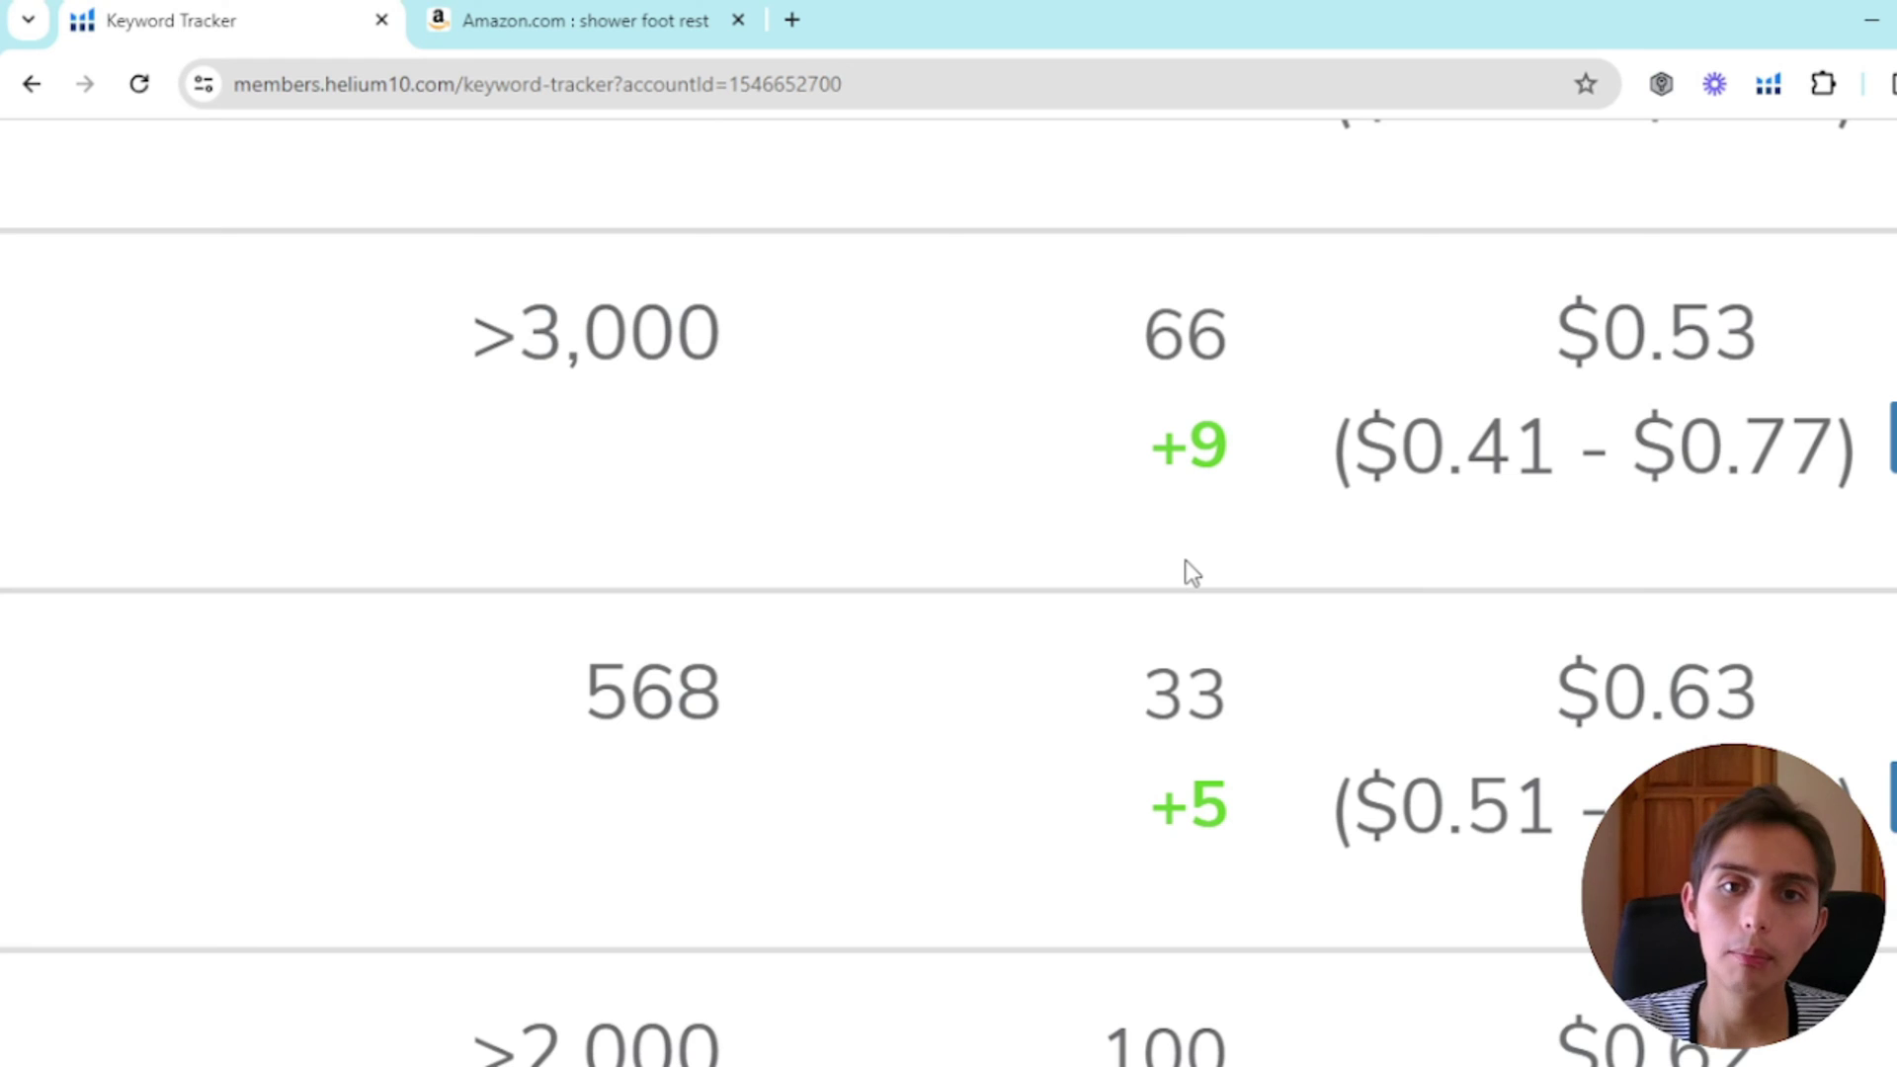
scroll(1183, 560, "up", 1)
scroll(1184, 559, "down", 1)
scroll(1184, 559, "up", 1)
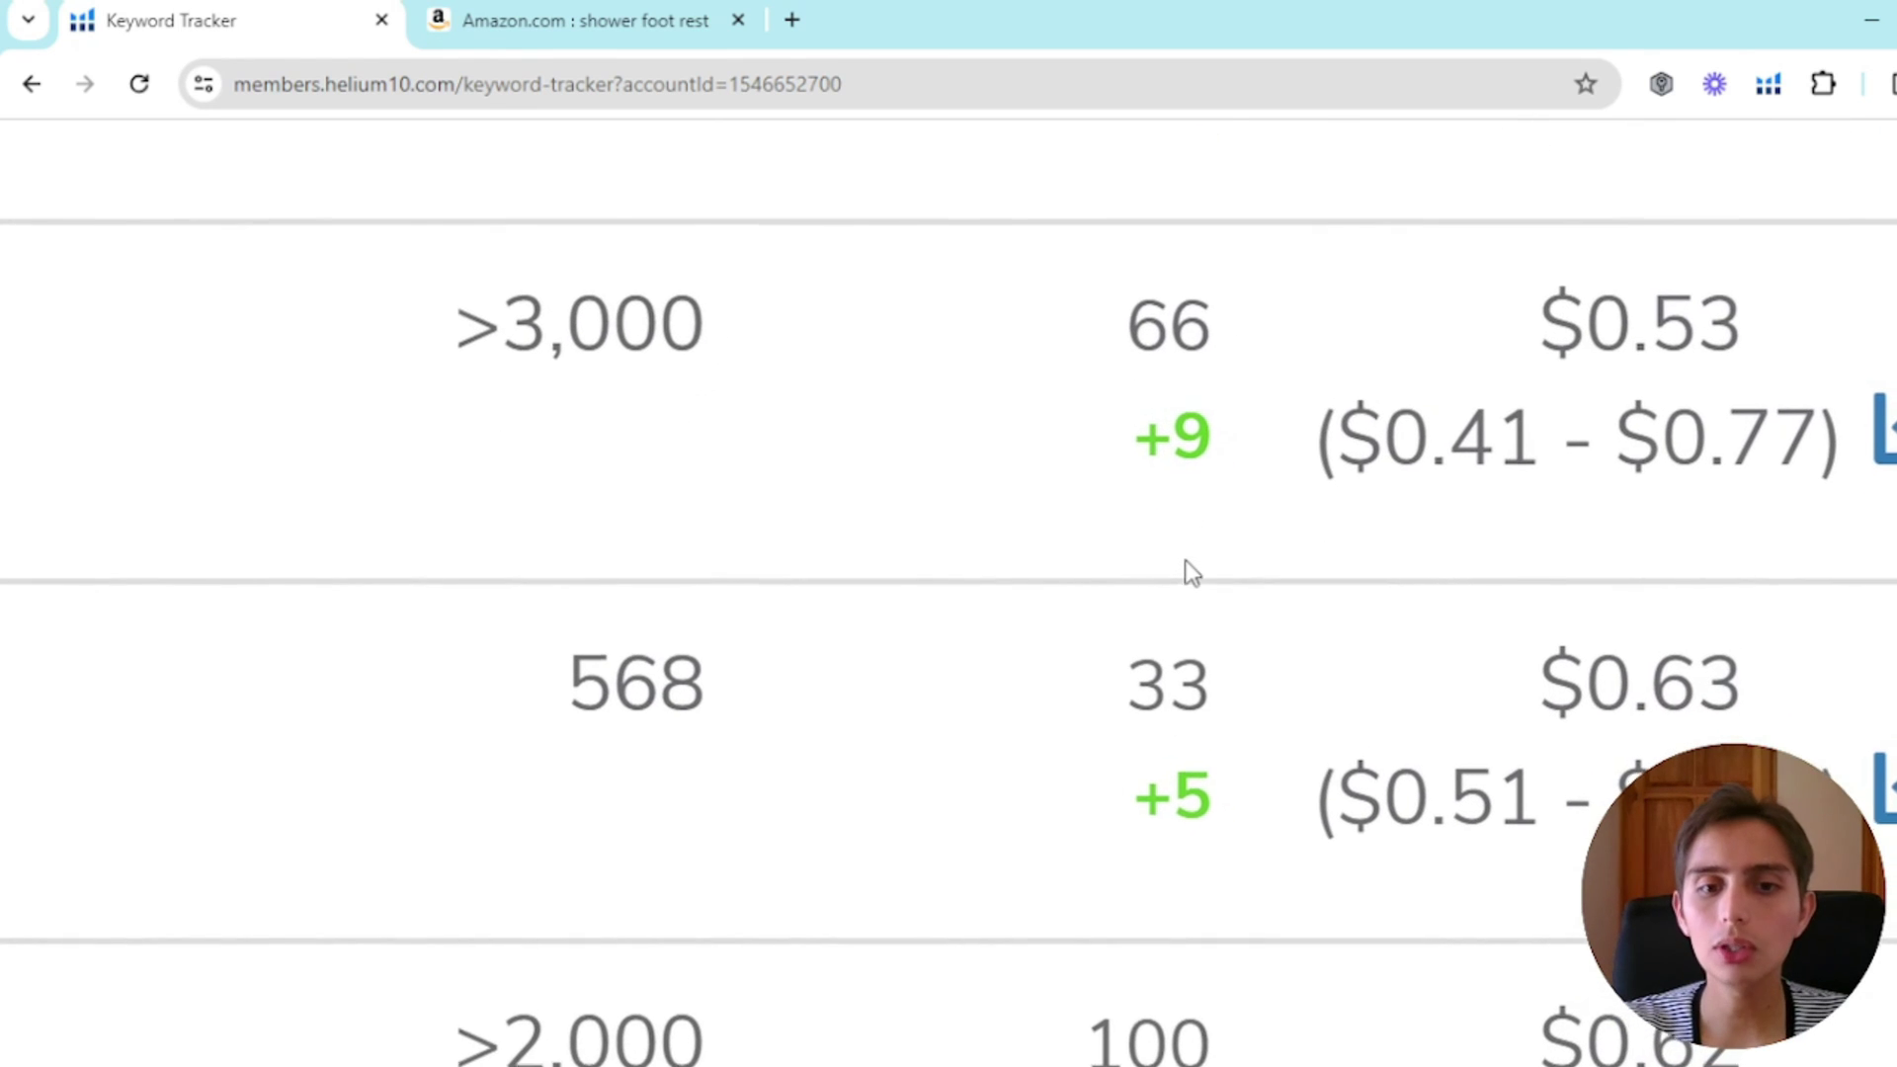
scroll(1183, 559, "up", 1)
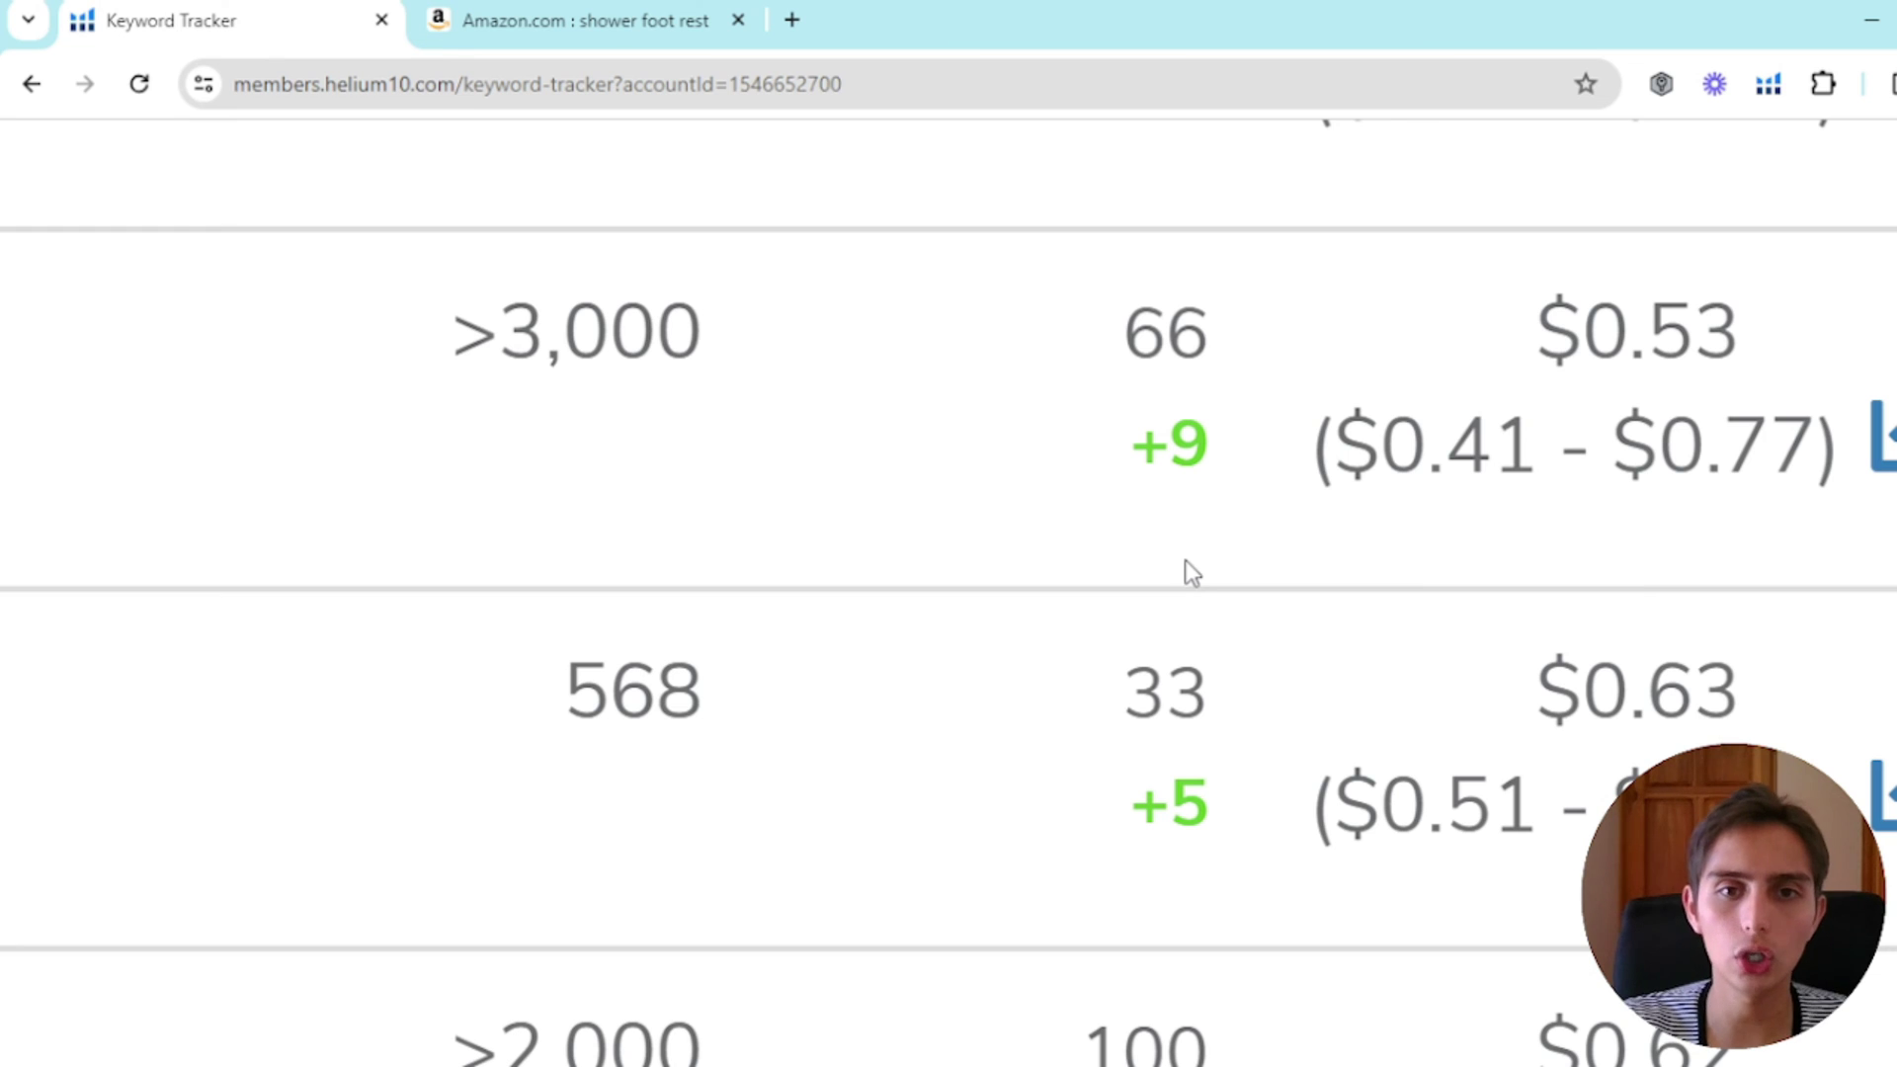
scroll(1185, 514, "up", 1)
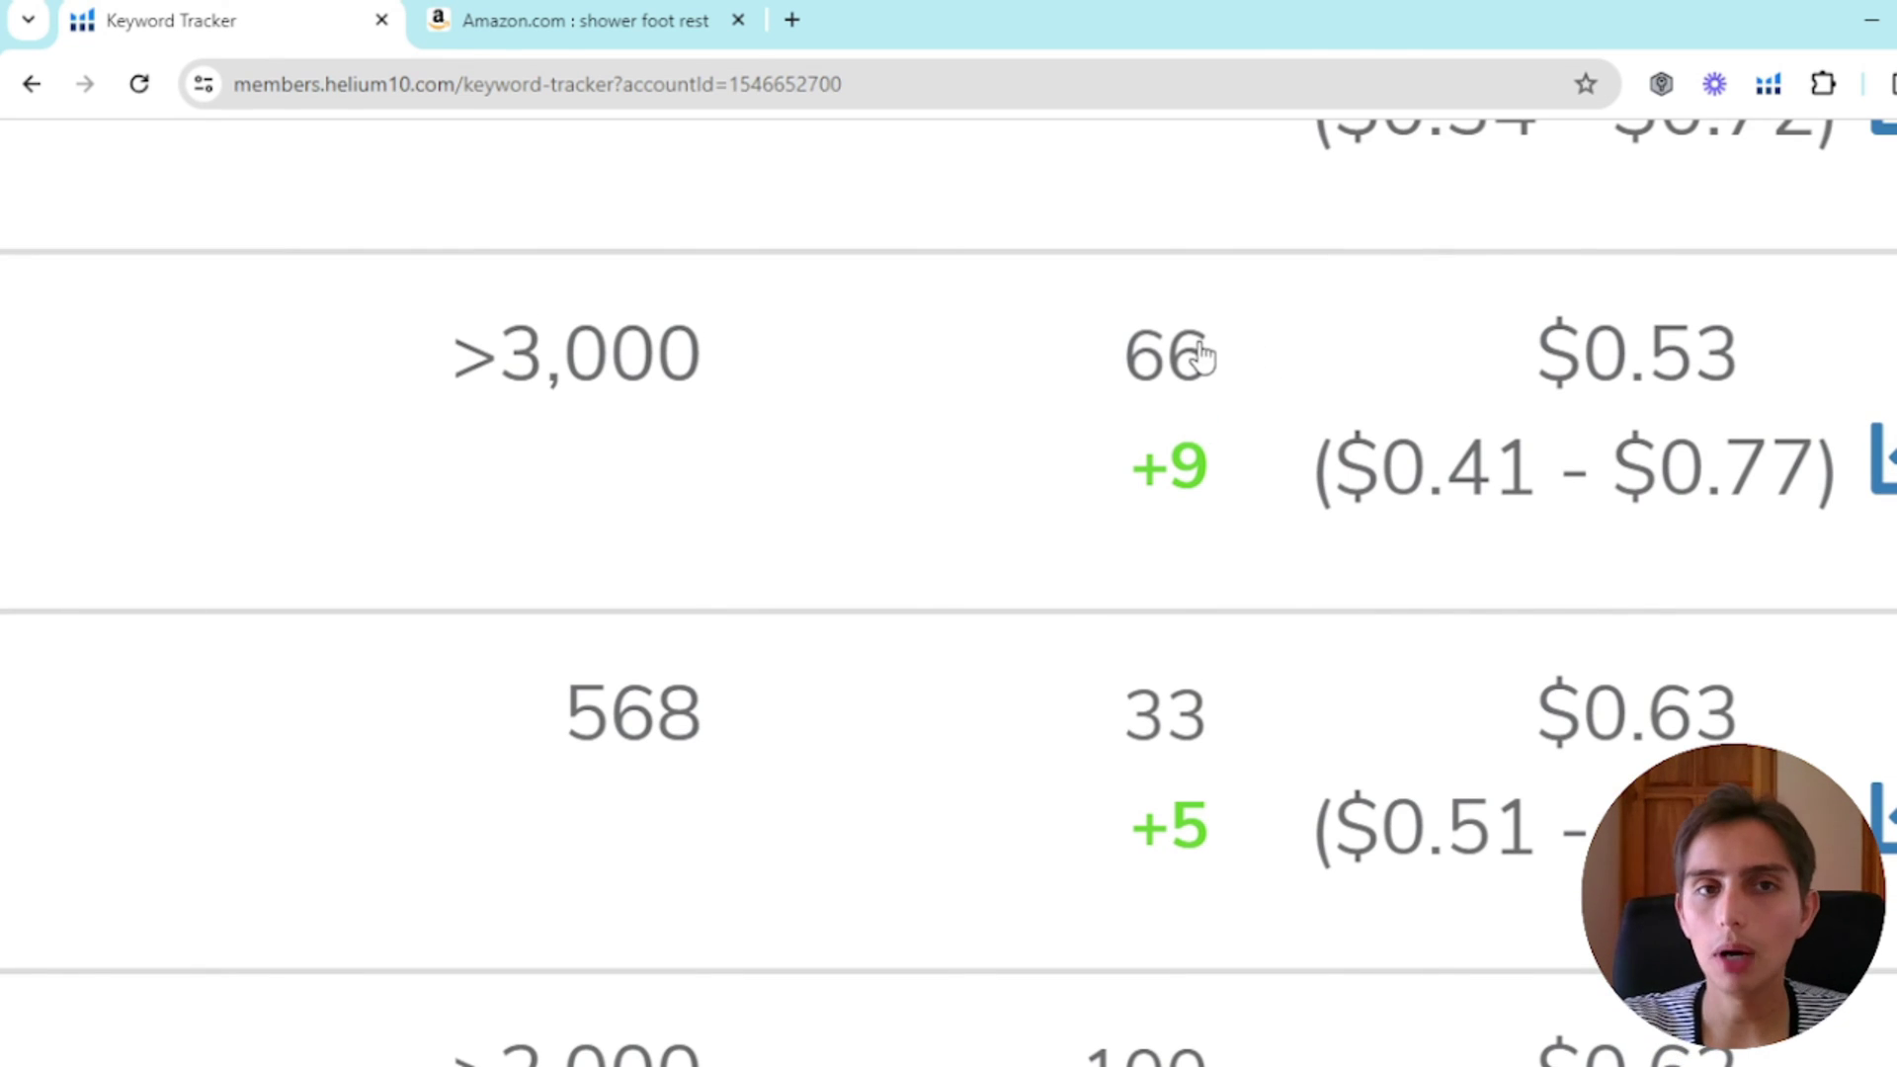
Step: Switch to the Amazon results for "shower foot rest" and look through the product listings further down the page
key("ctrl+Tab")
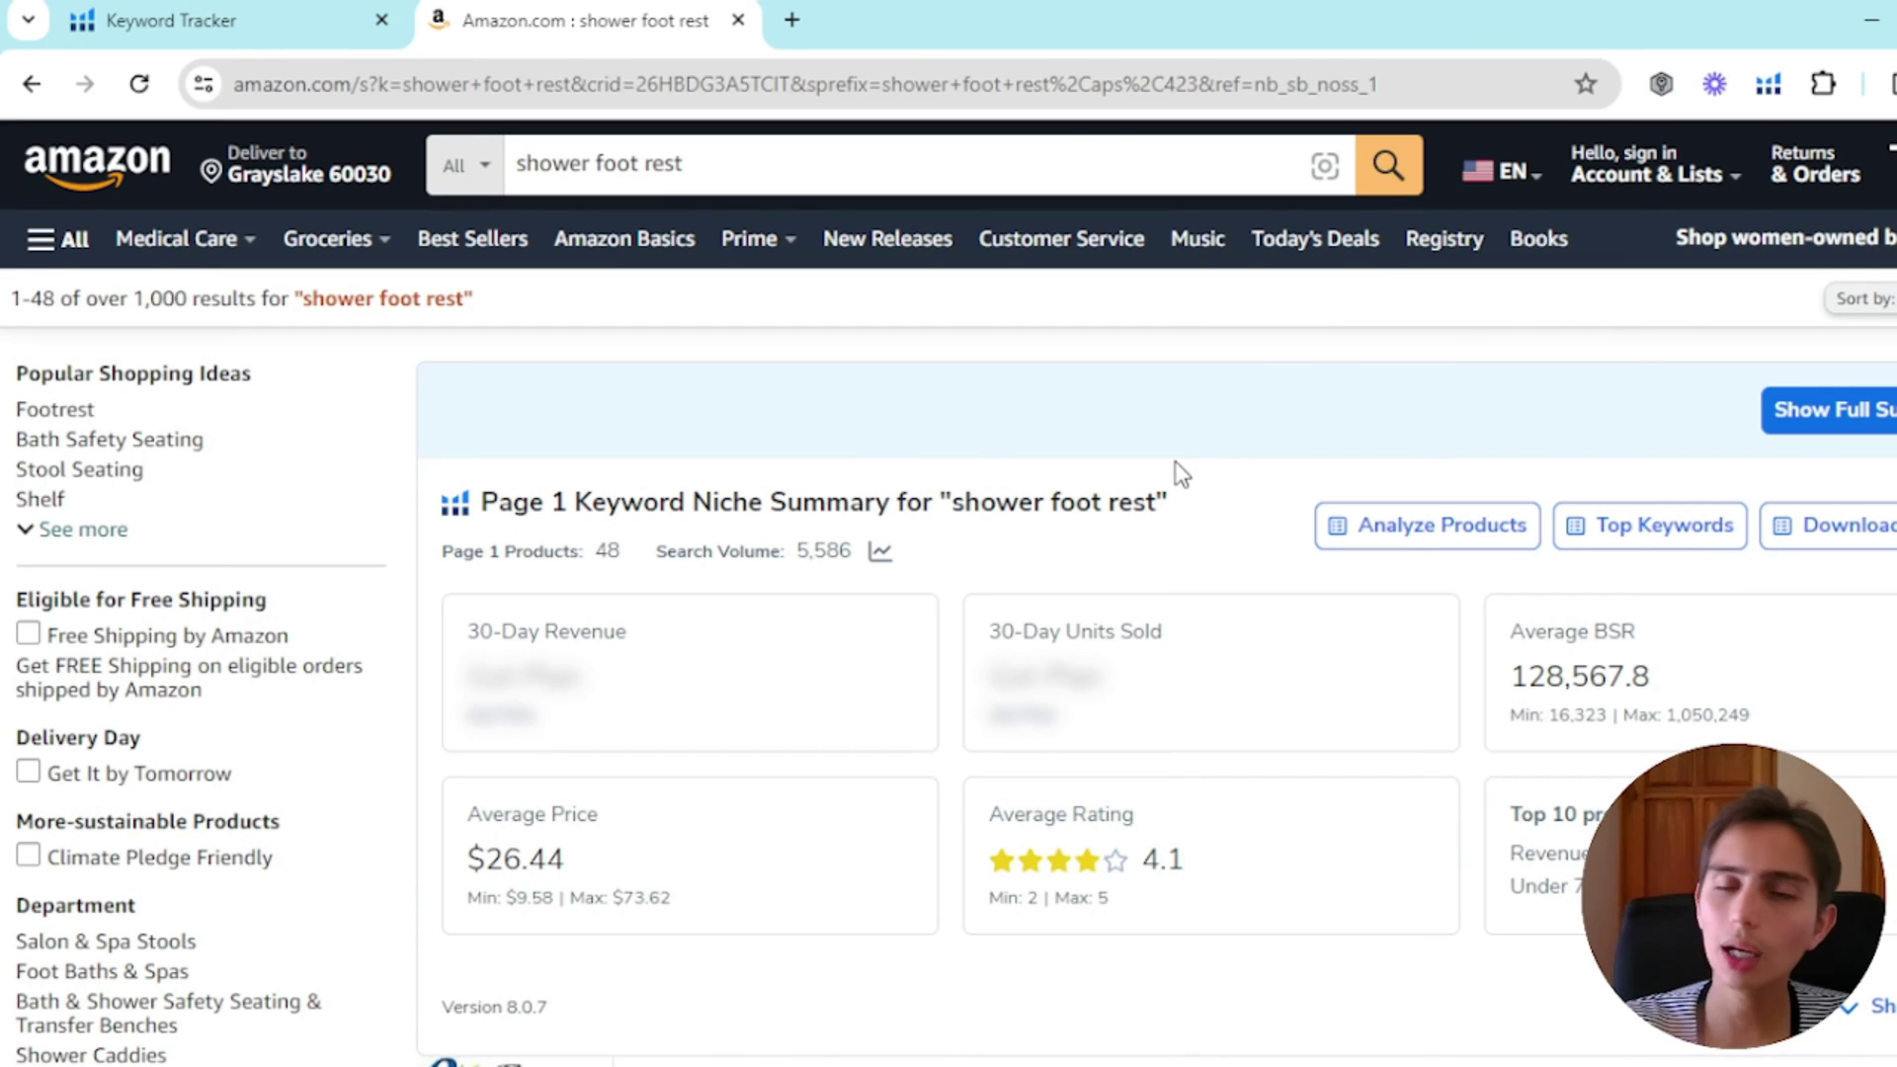
left_click(215, 12)
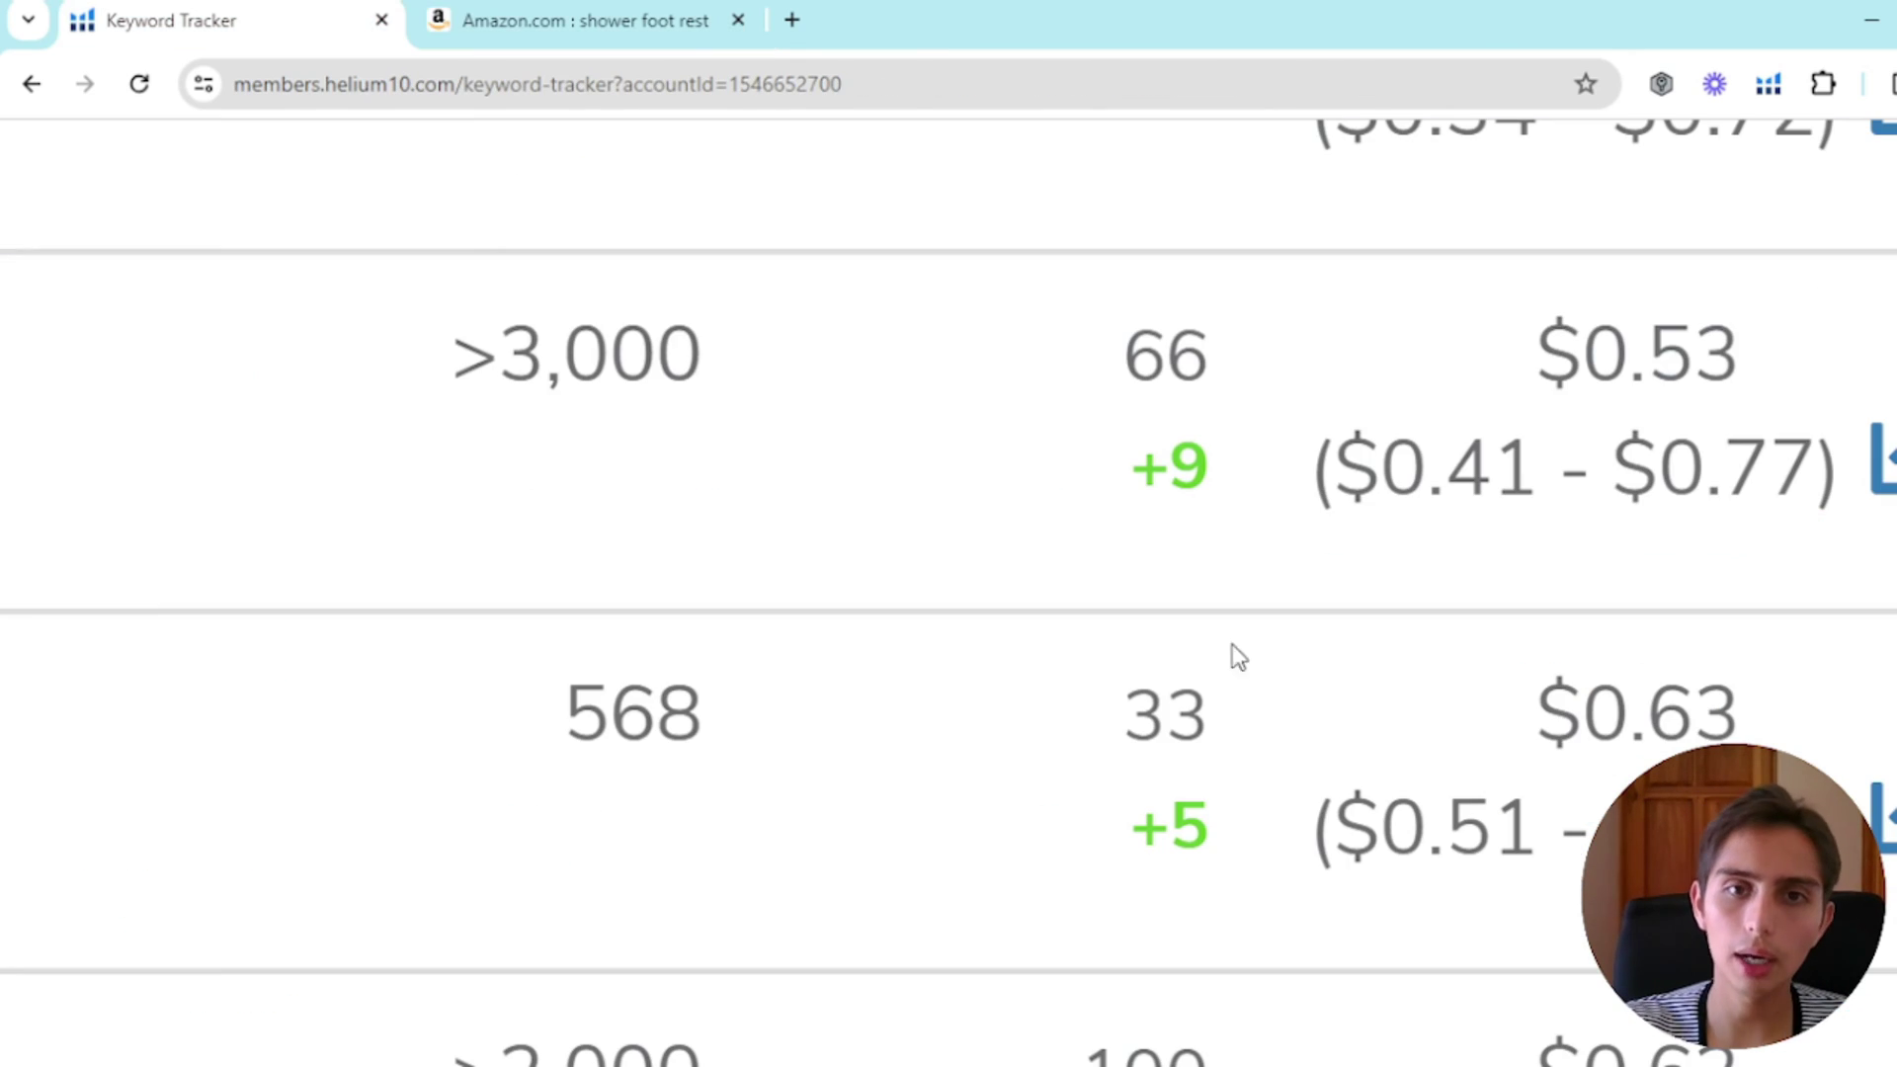
key("ctrl+Tab")
scroll(1010, 567, "down", 10)
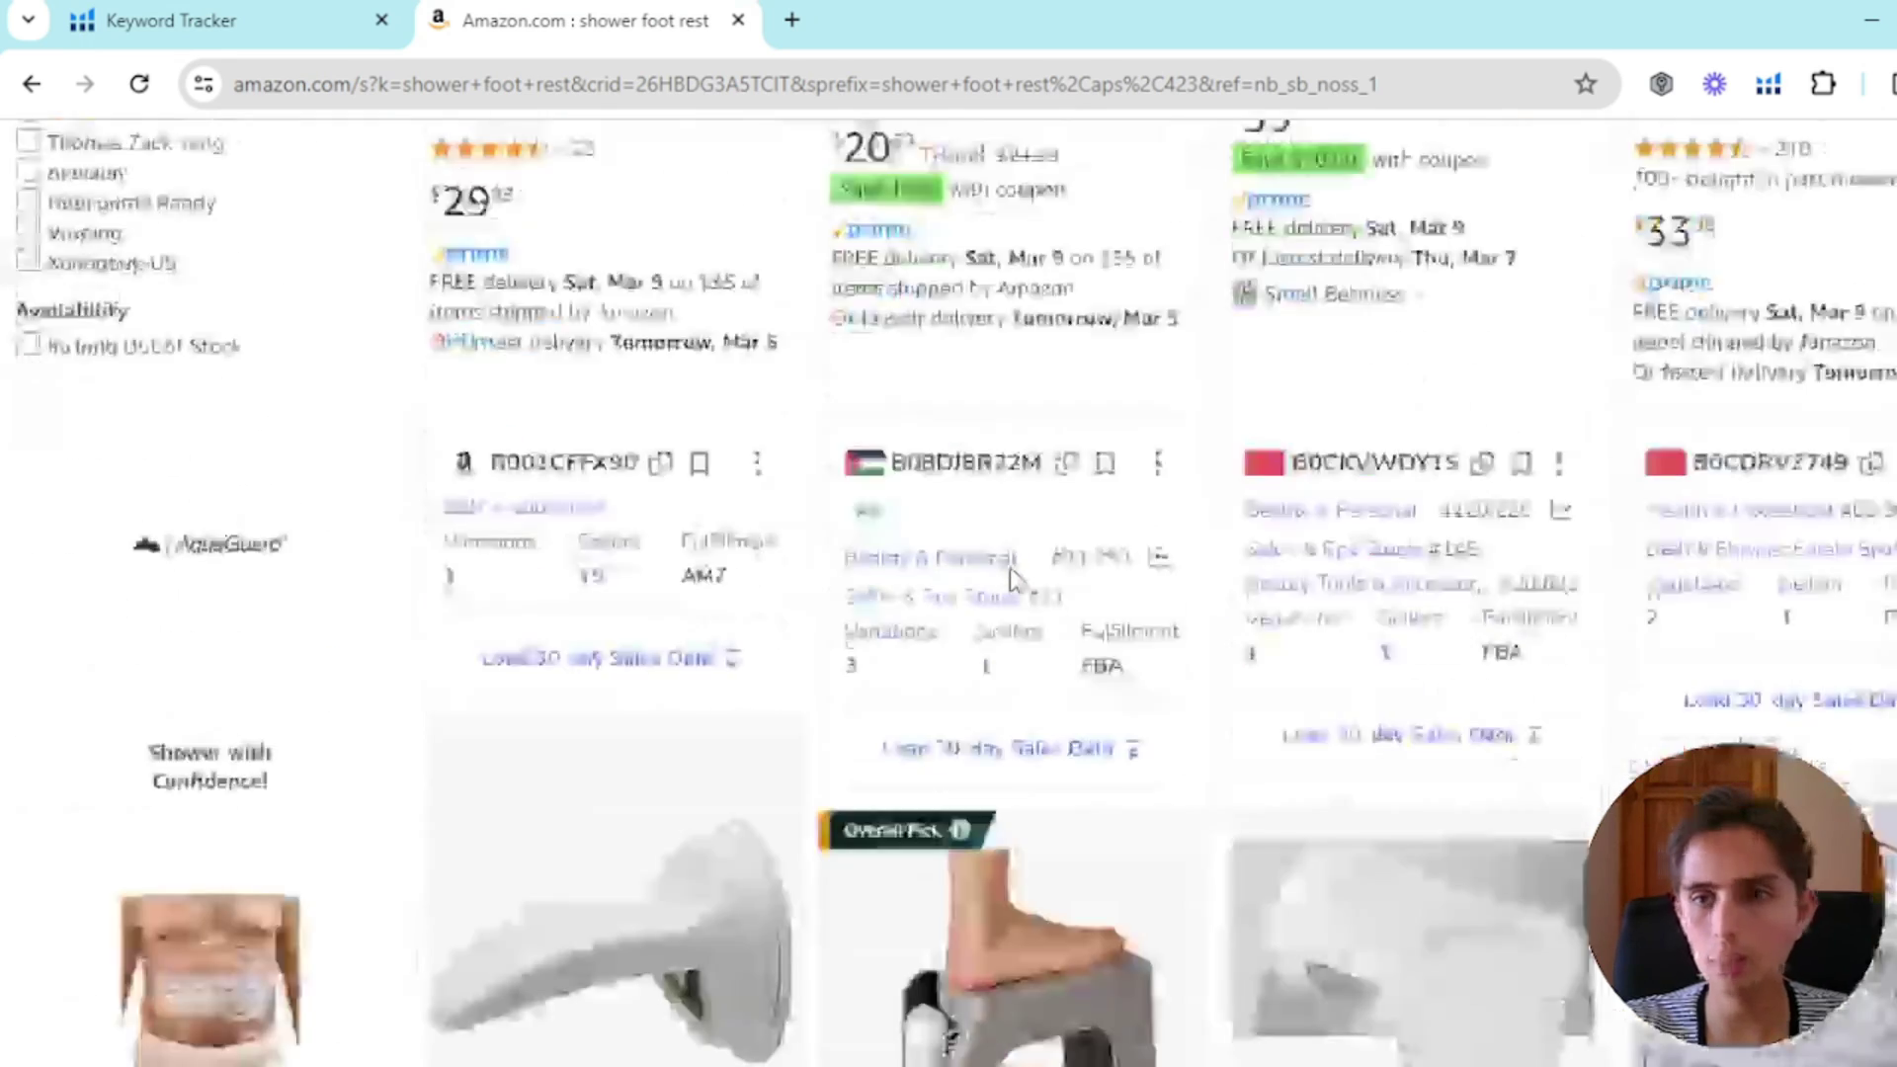
scroll(1007, 593, "down", 15)
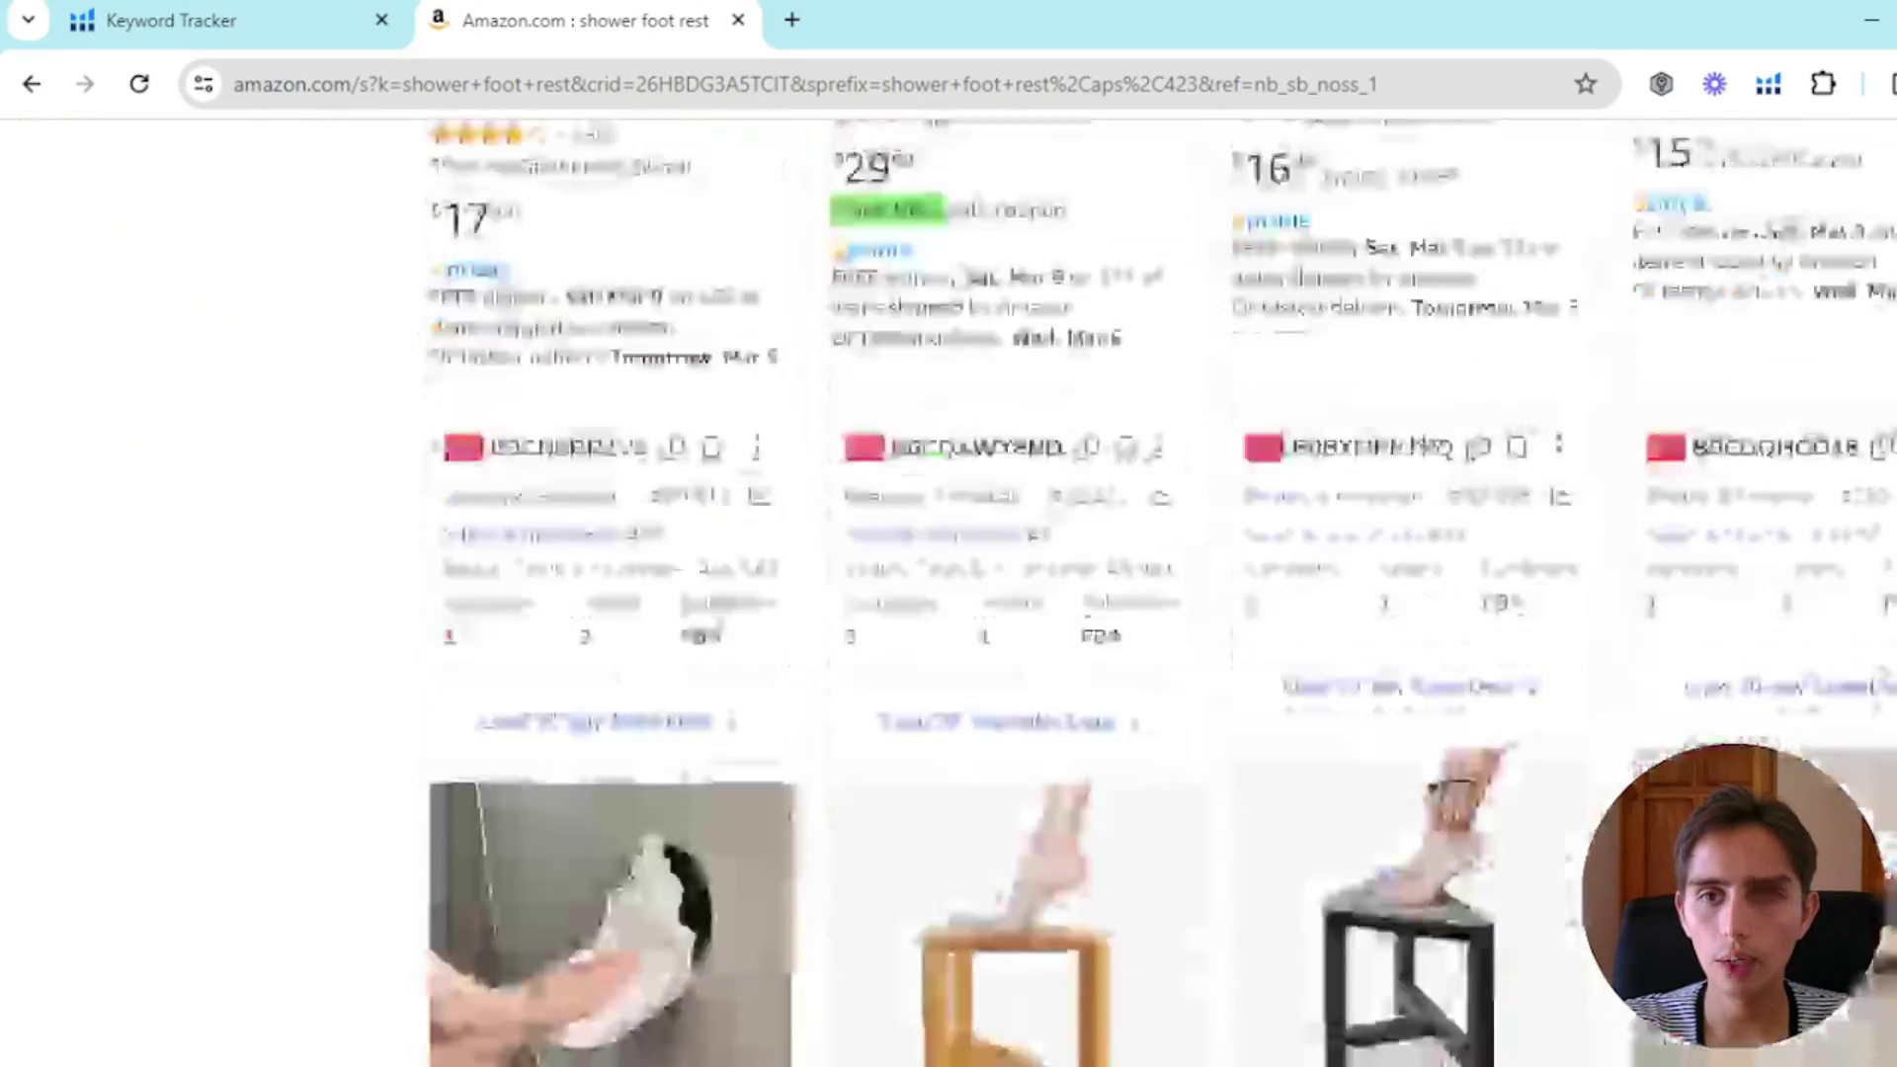
scroll(1008, 593, "down", 6)
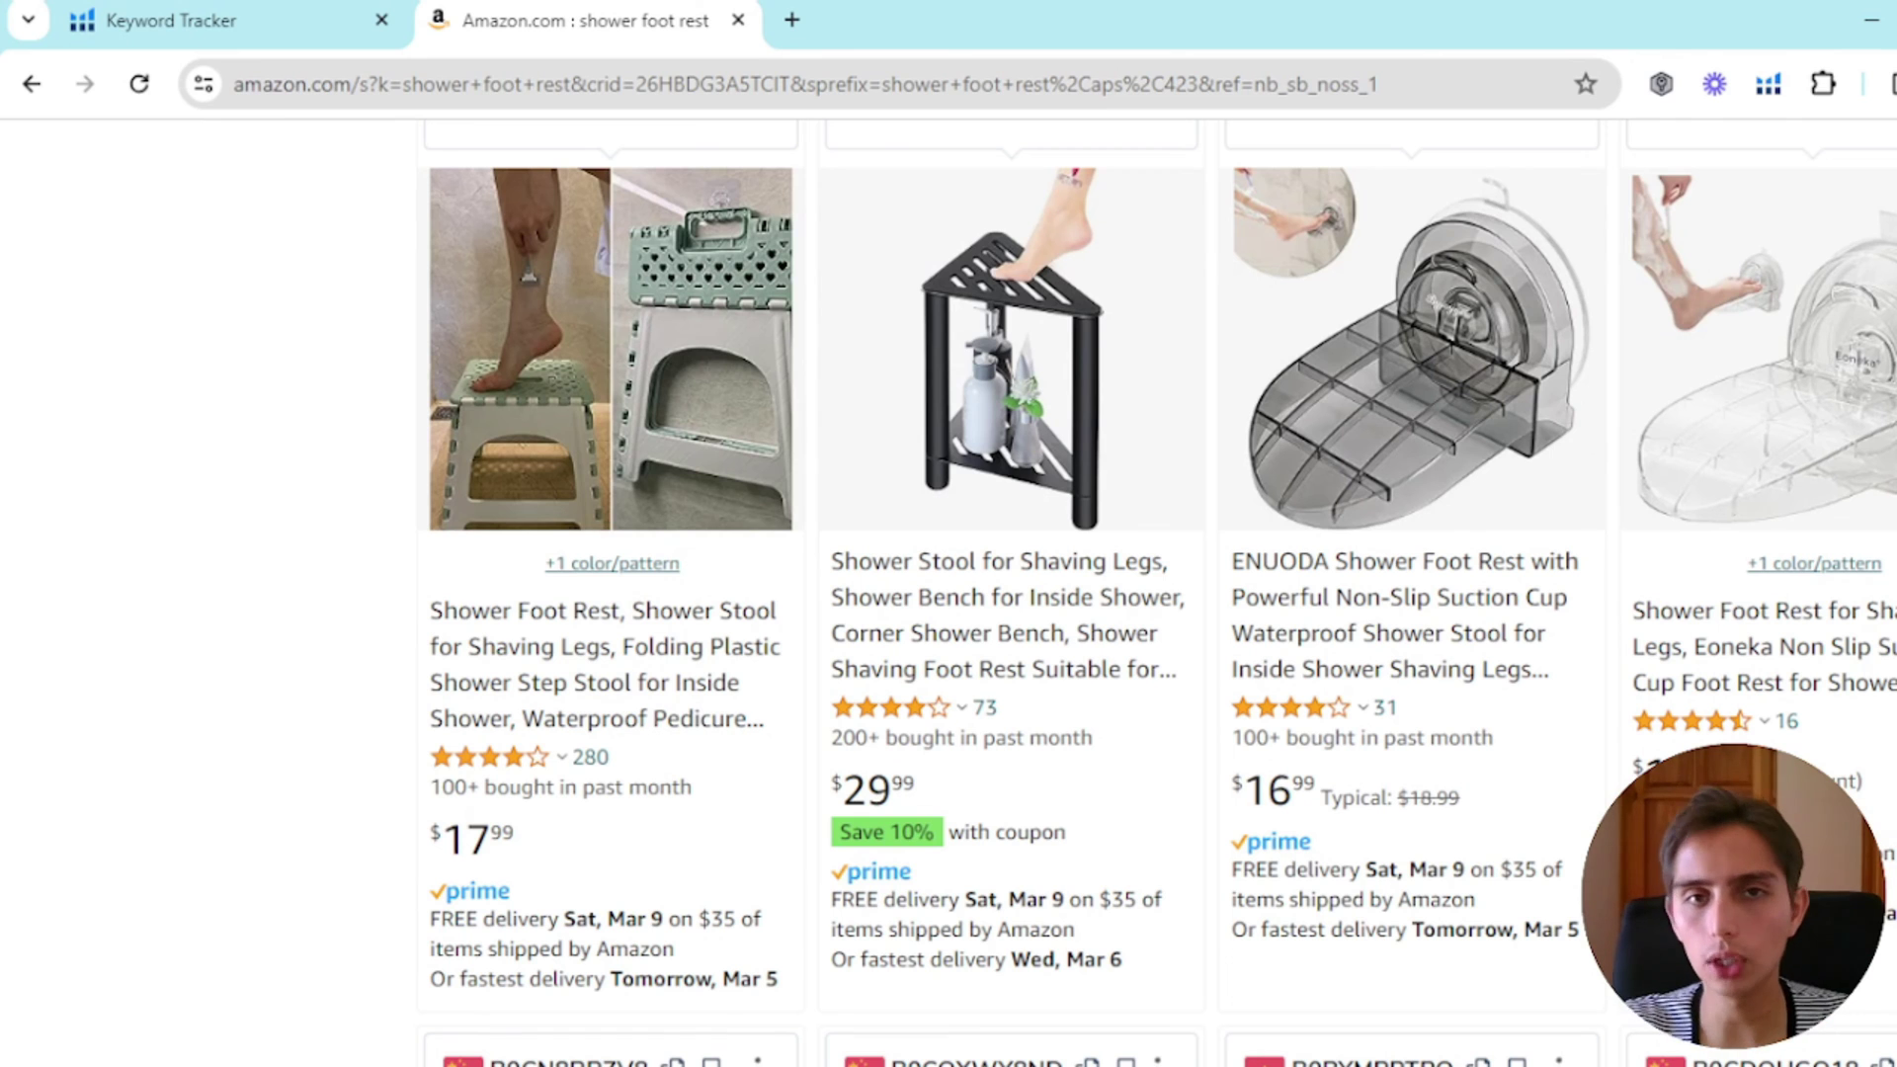
scroll(353, 554, "down", 8)
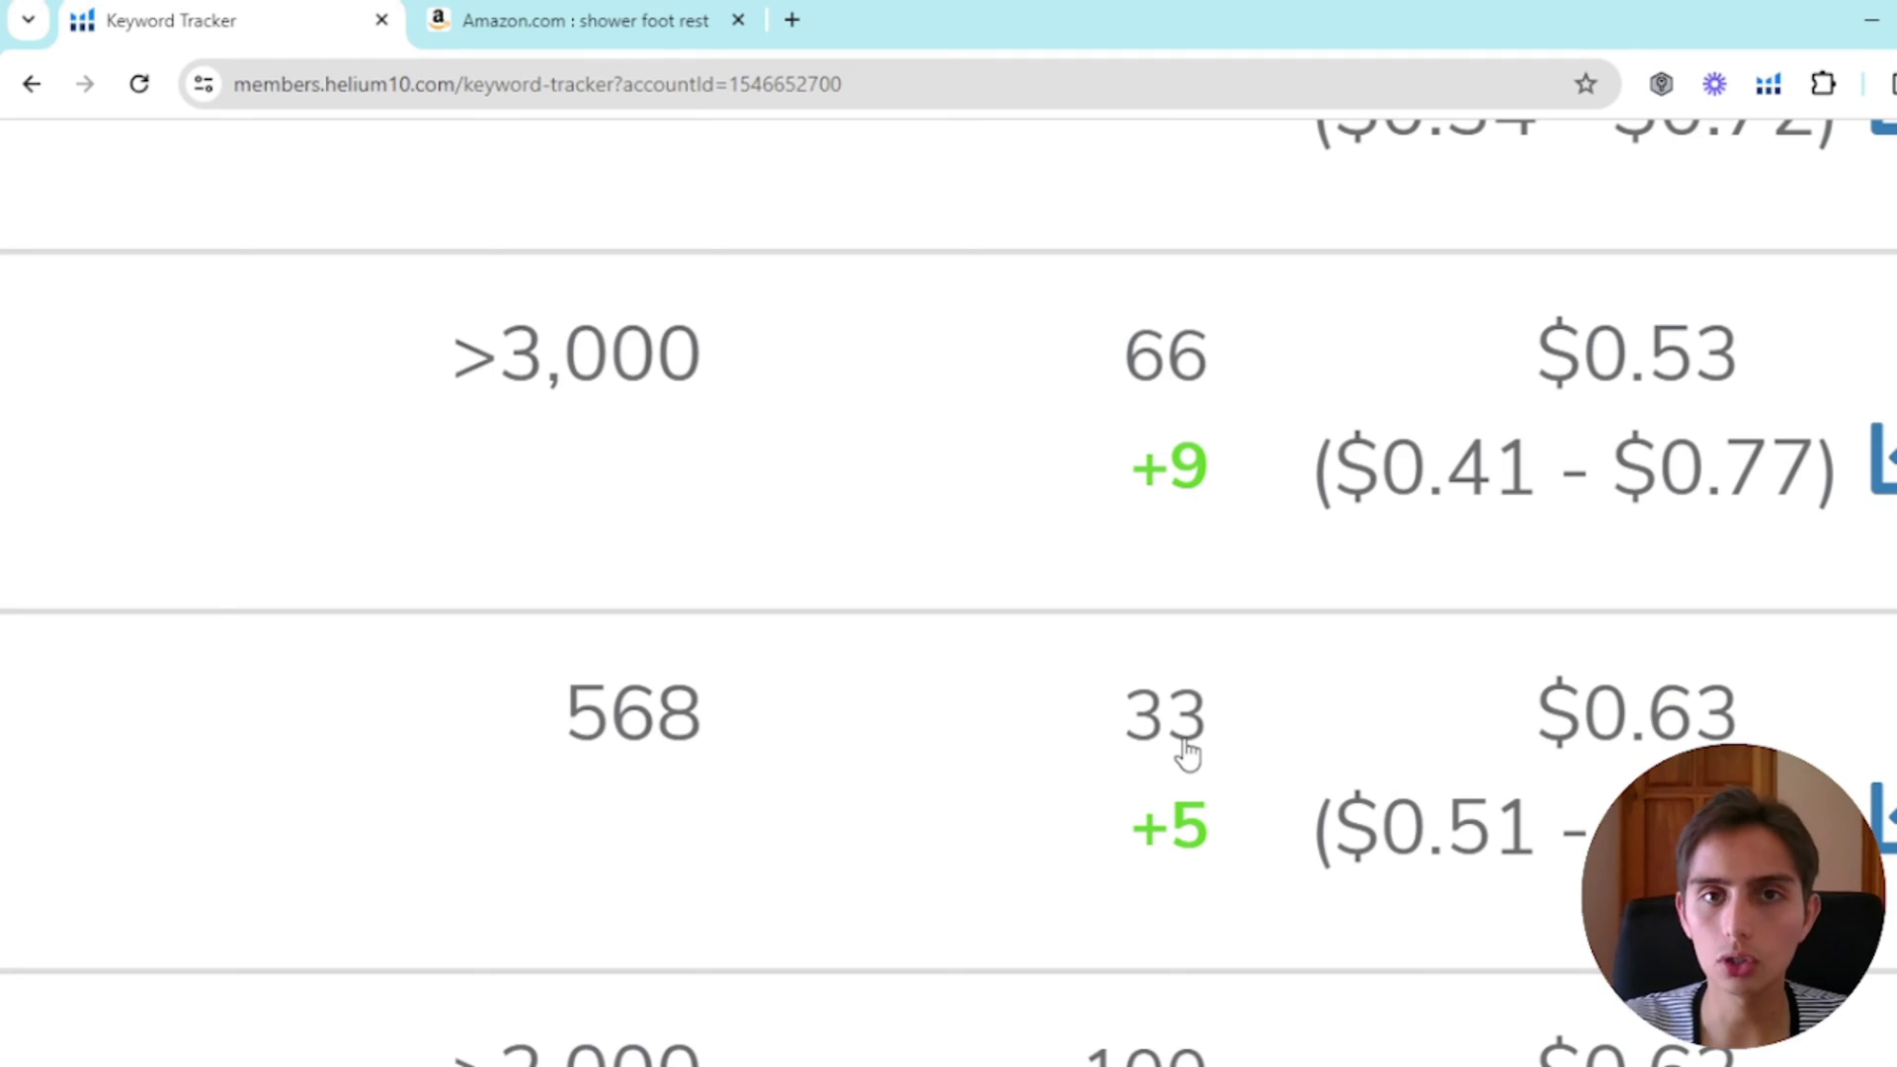
Step: Examine the sponsored and organic listings at the start of Amazon's "shower foot rest" results, and return to Helium 10's Keyword Tracker
key("ctrl+Tab")
scroll(1183, 740, "up", 20)
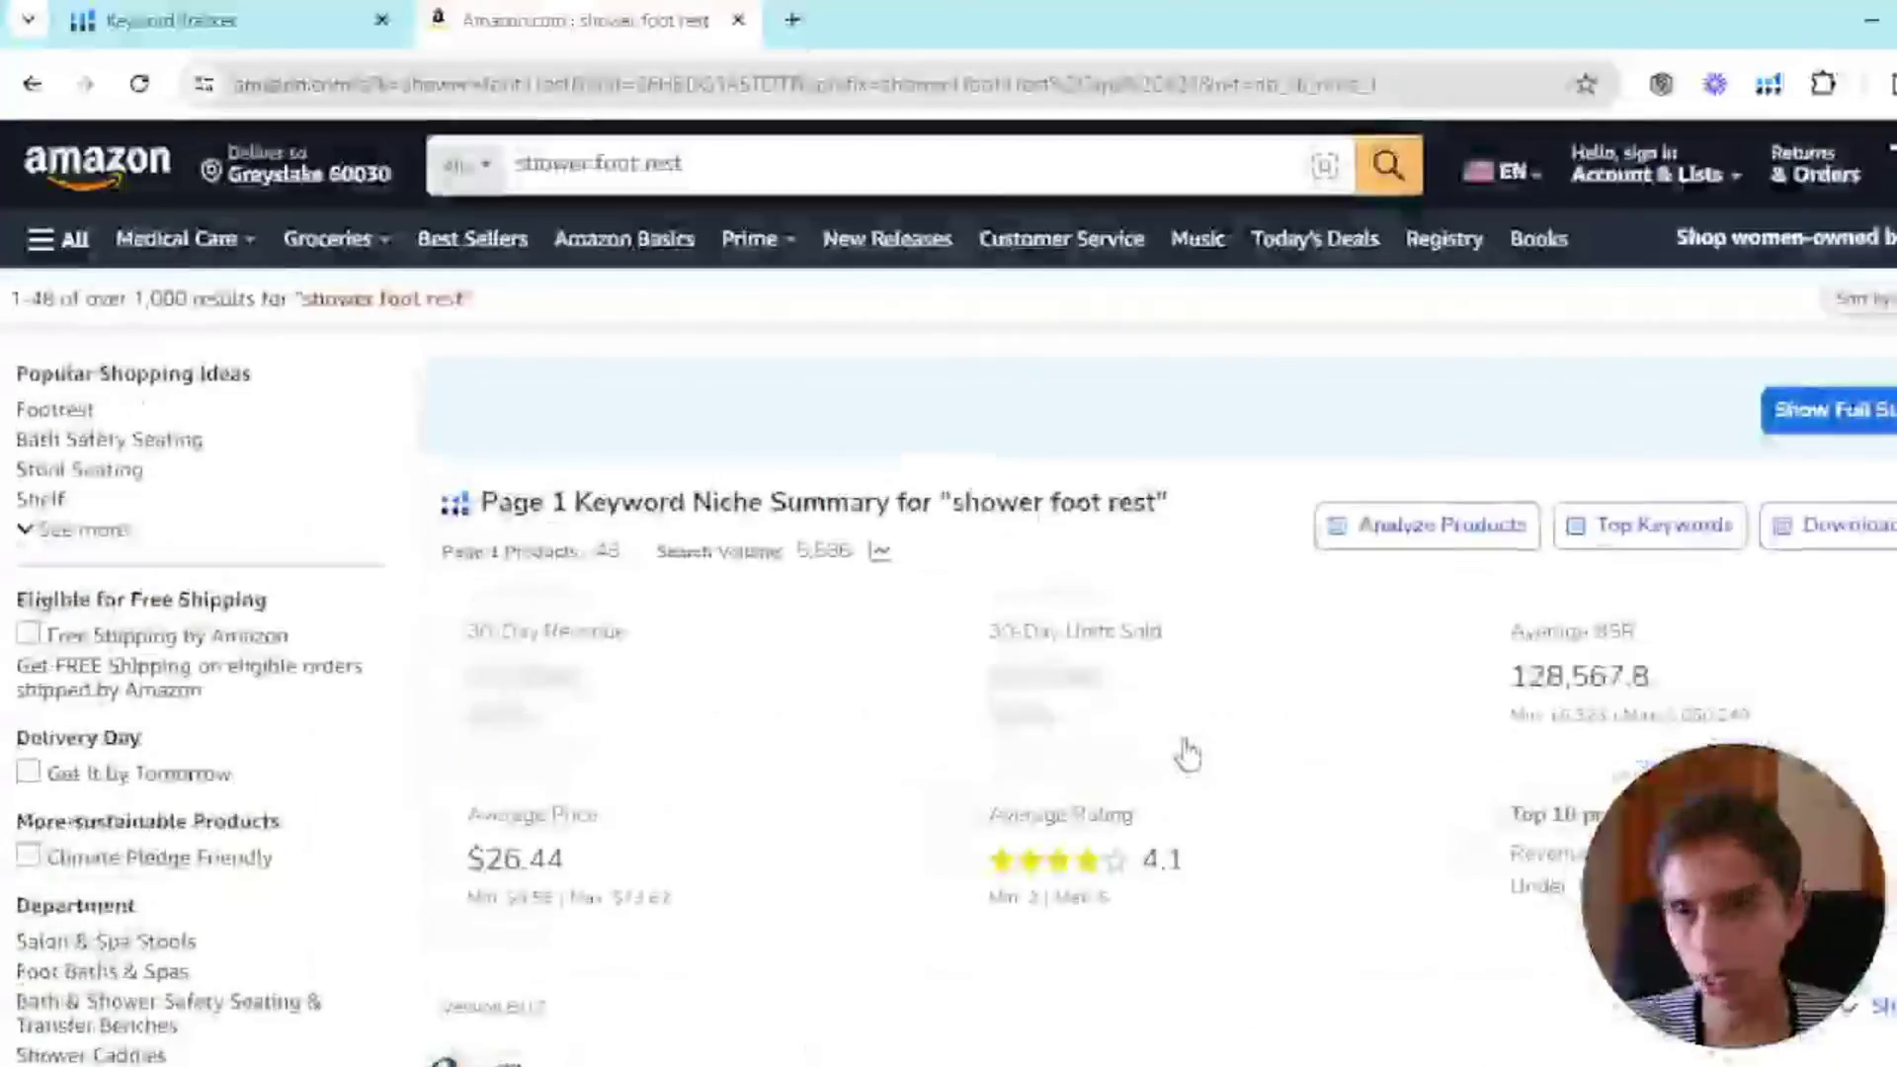
scroll(1185, 753, "down", 15)
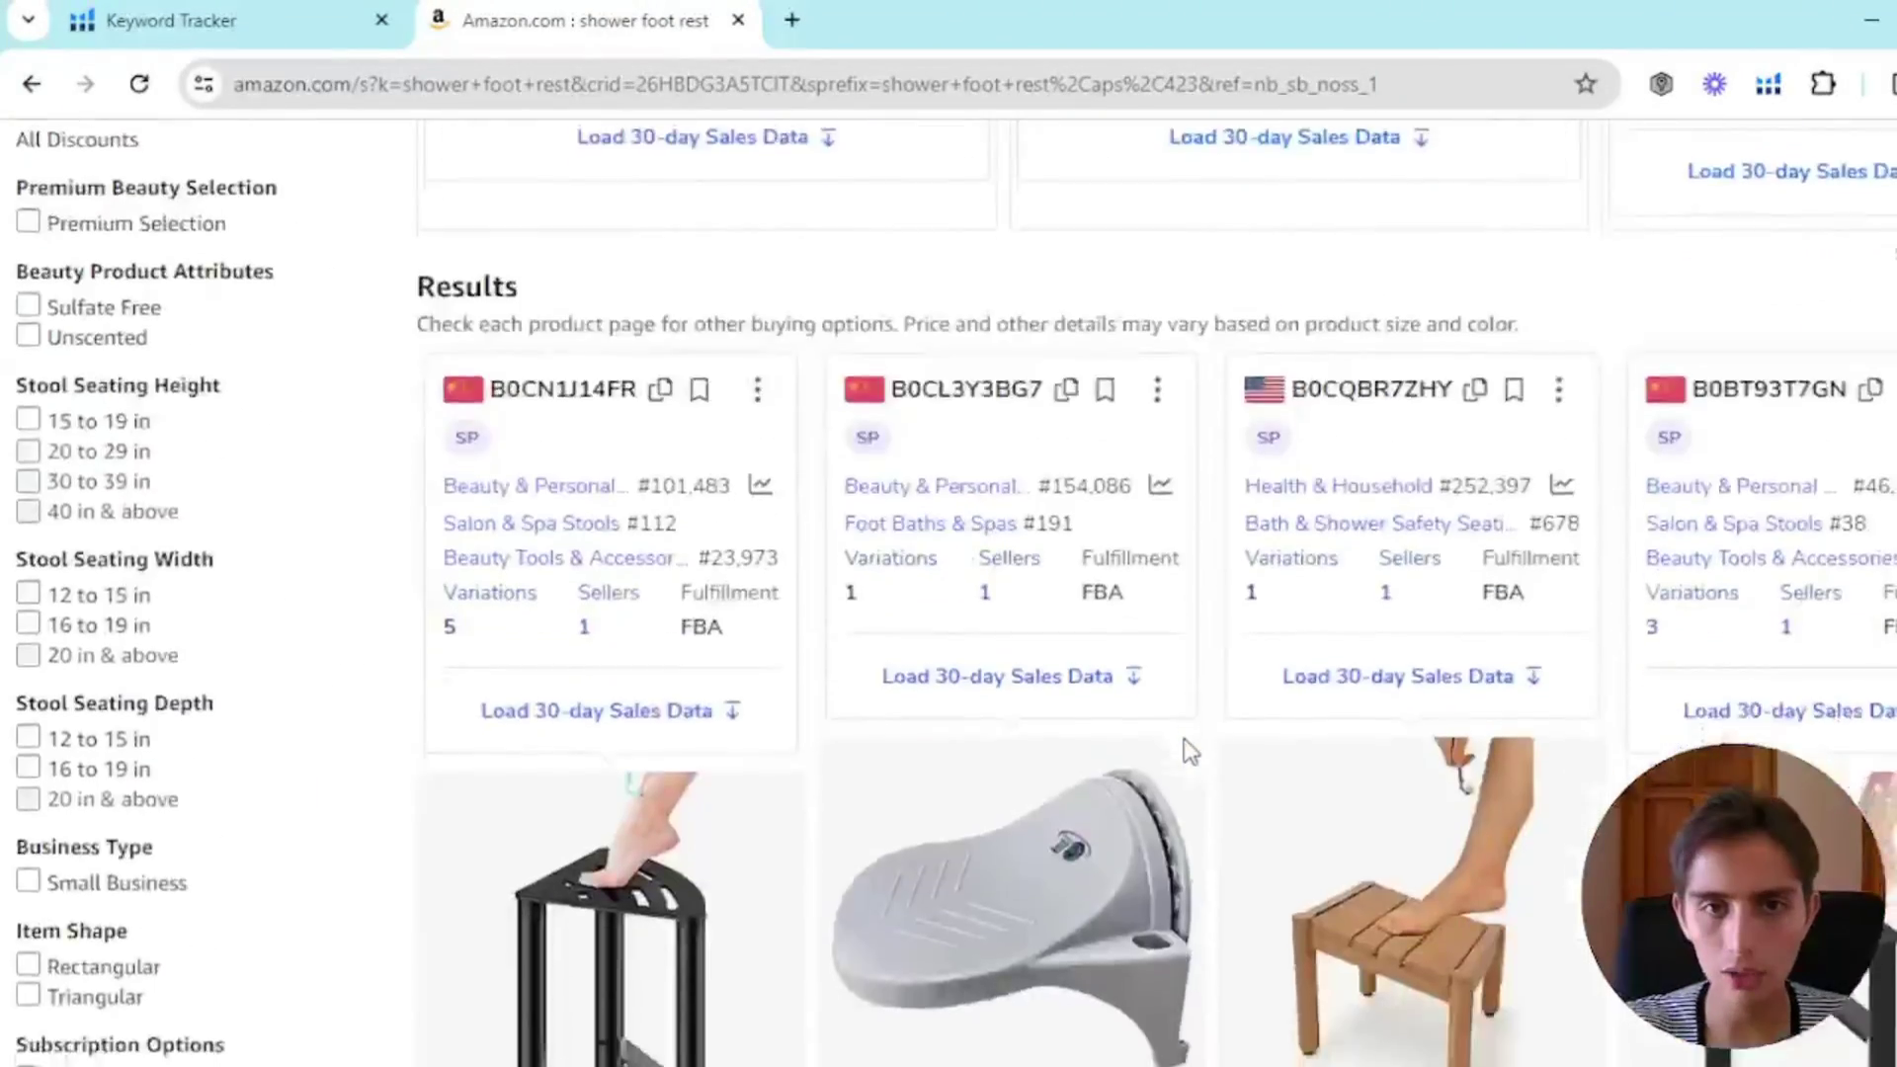
key("ctrl+plus")
scroll(1189, 753, "down", 15)
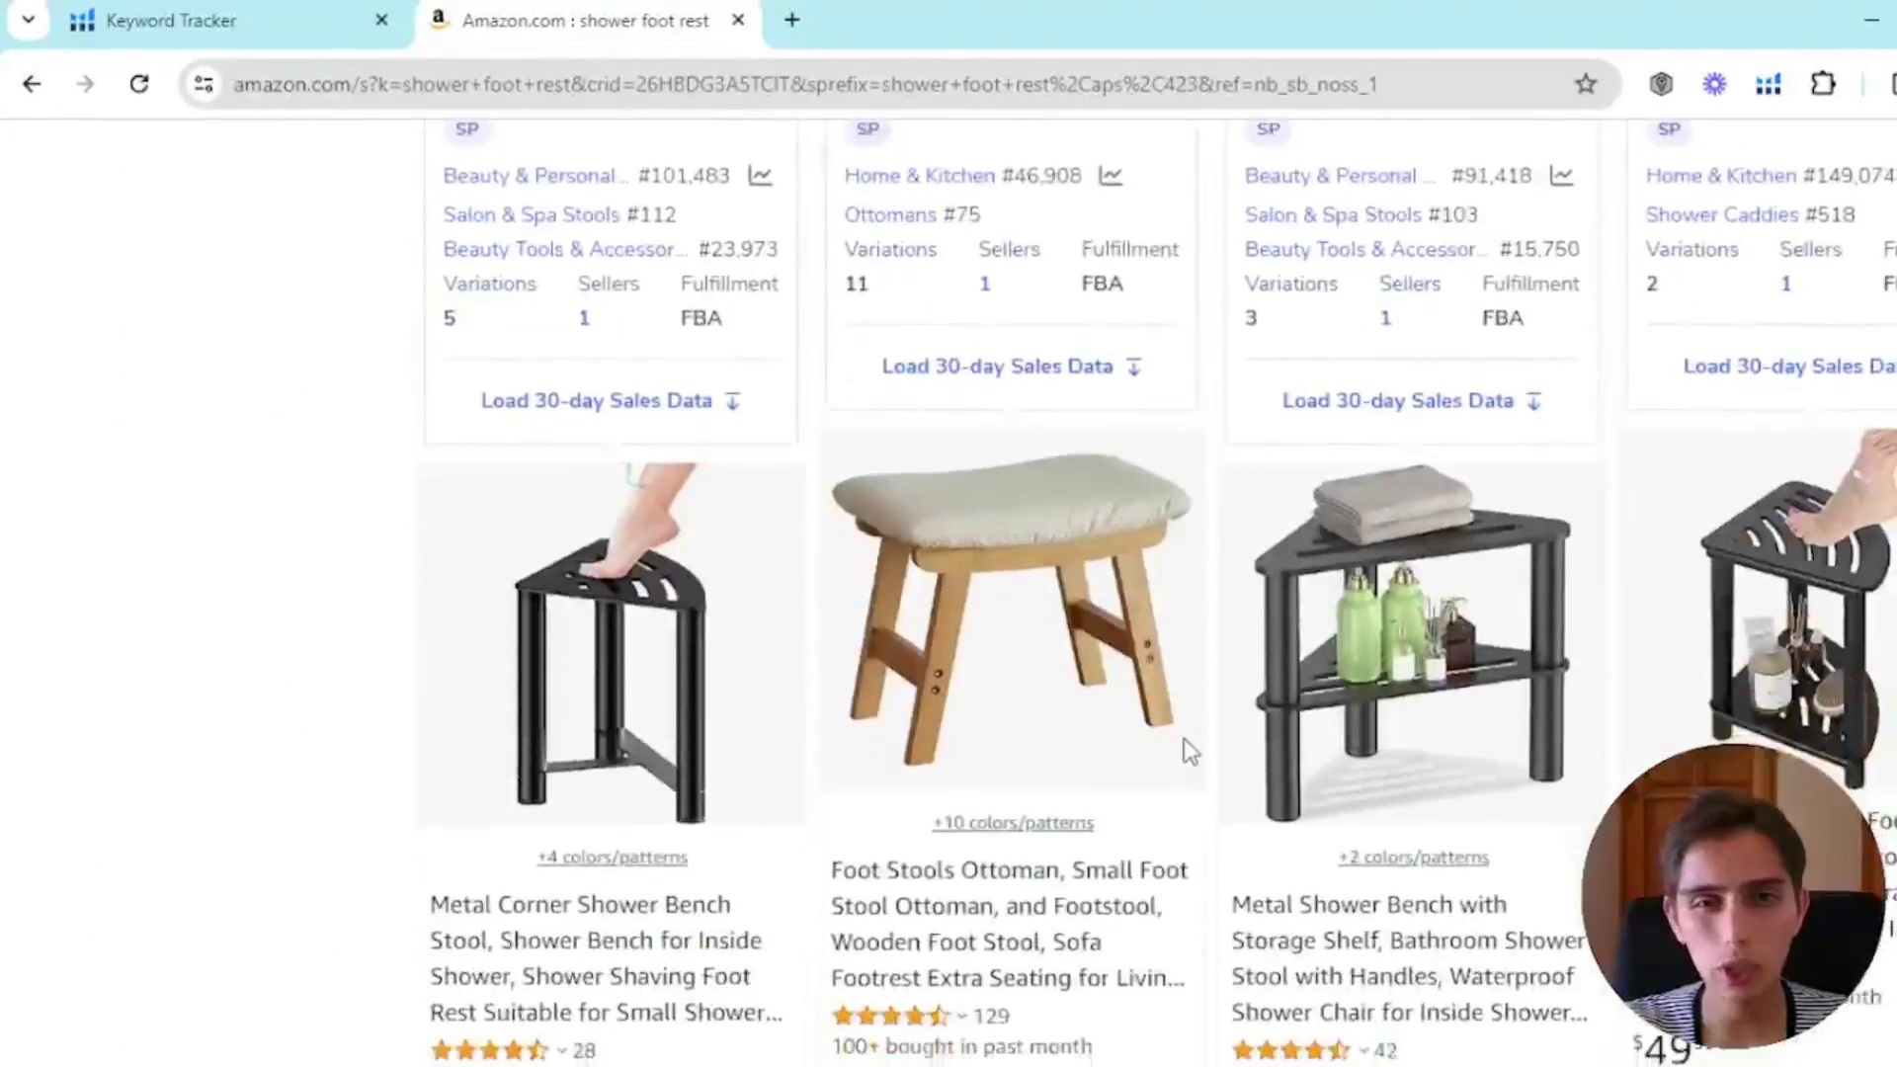
scroll(1188, 753, "down", 10)
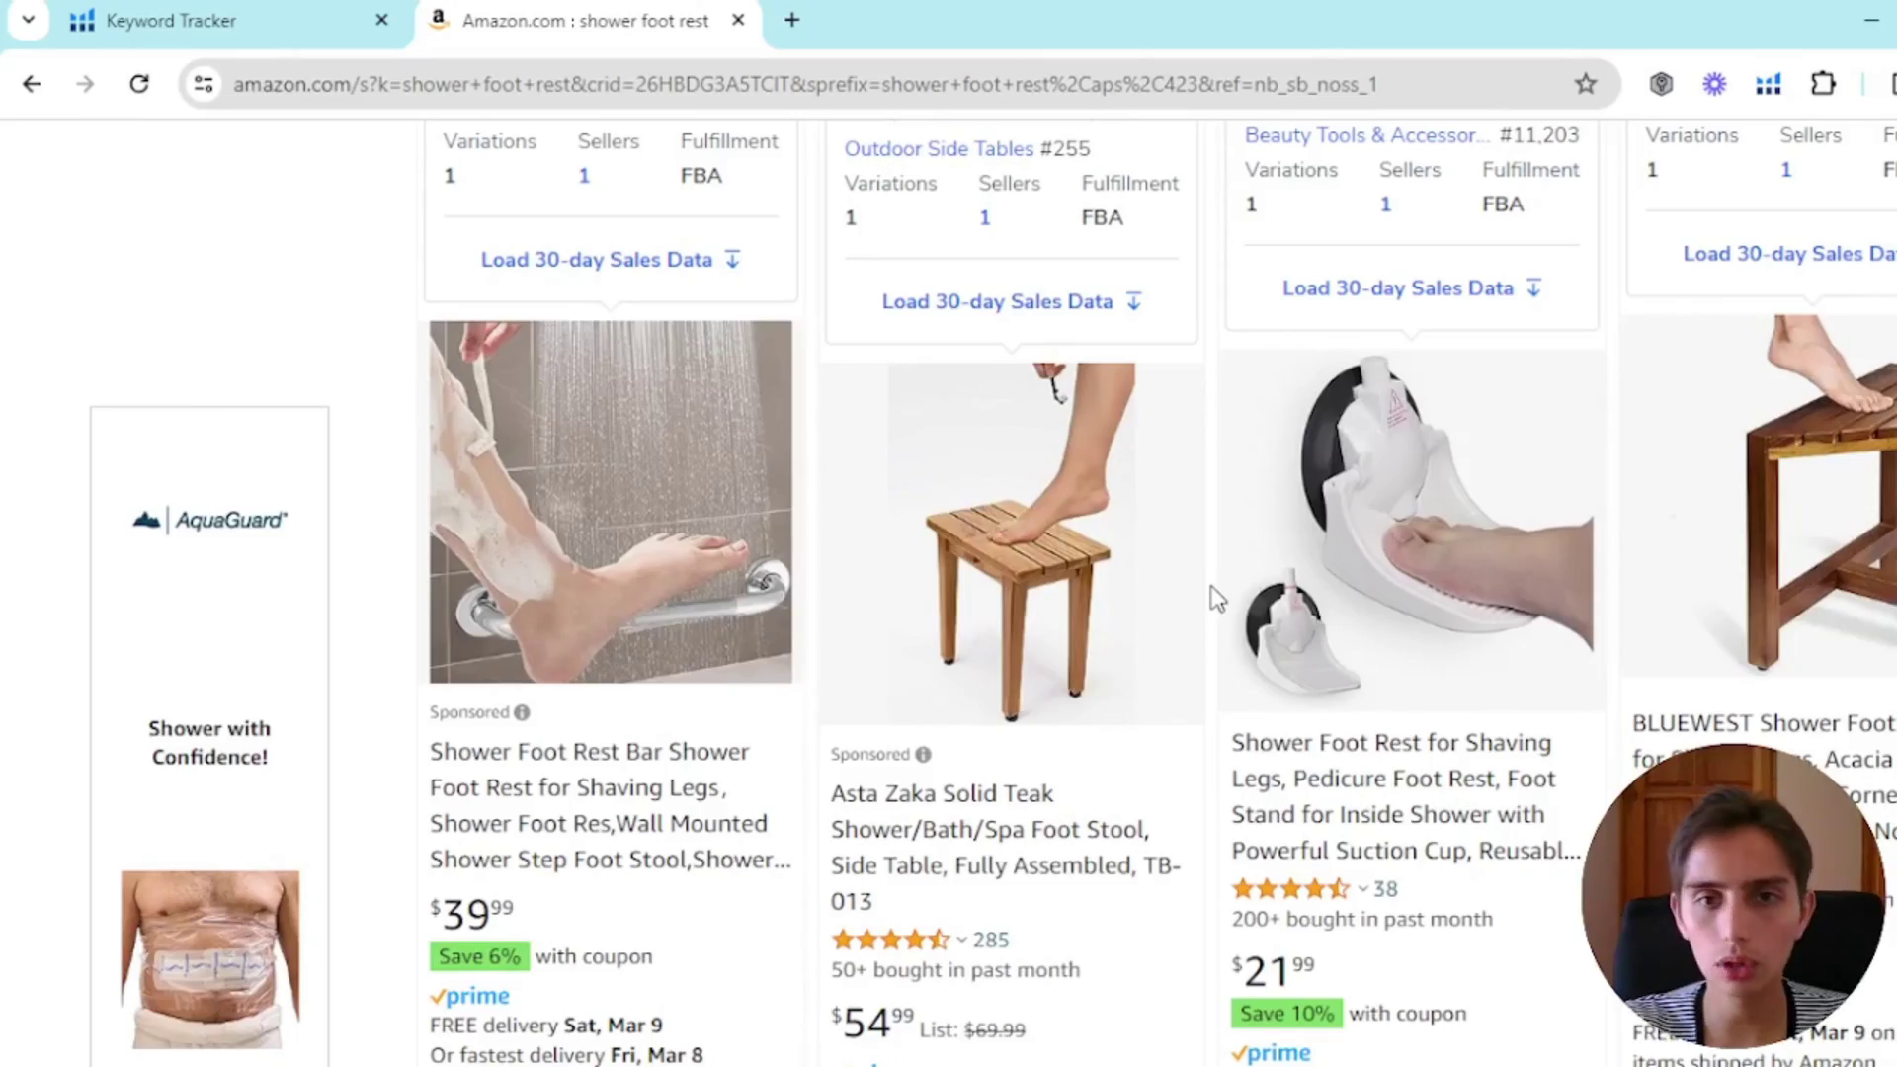
scroll(1210, 586, "down", 15)
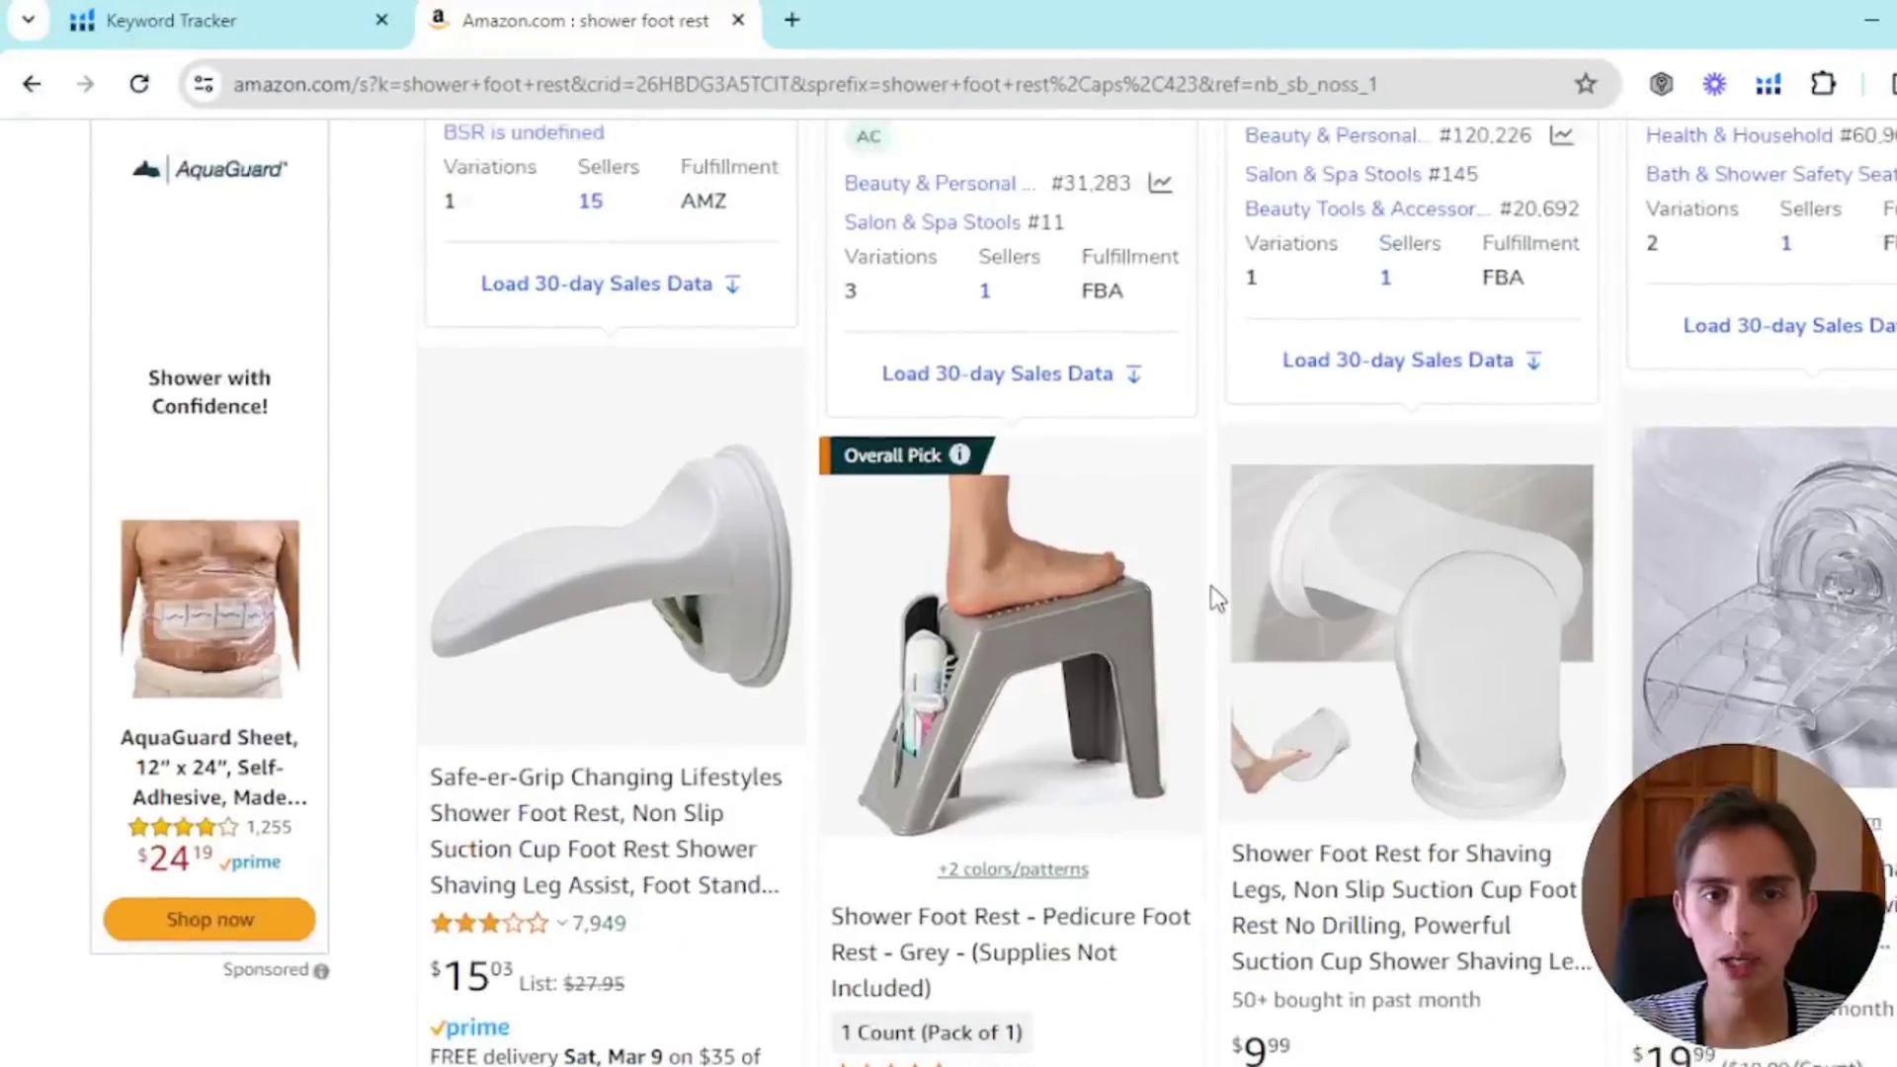
scroll(1216, 593, "down", 1)
scroll(1137, 648, "up", 7)
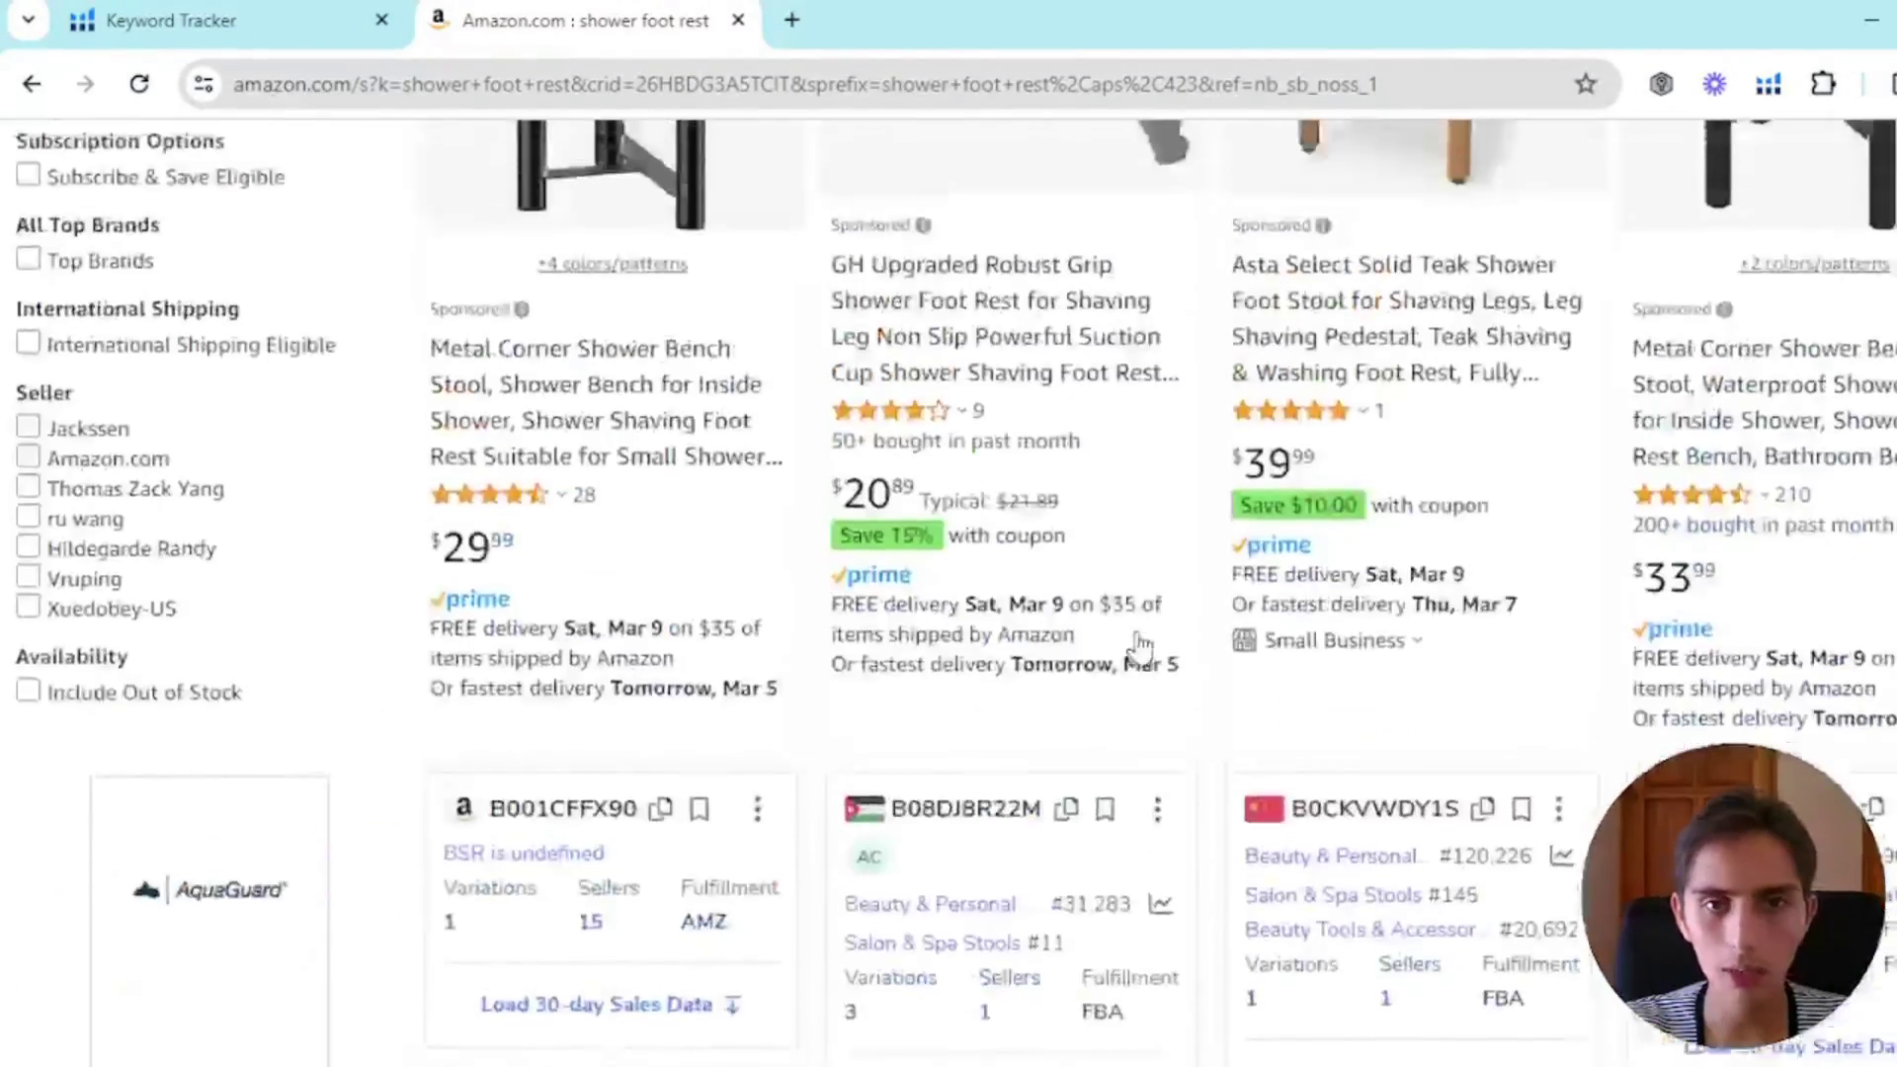
key("ctrl+minus")
left_click(188, 18)
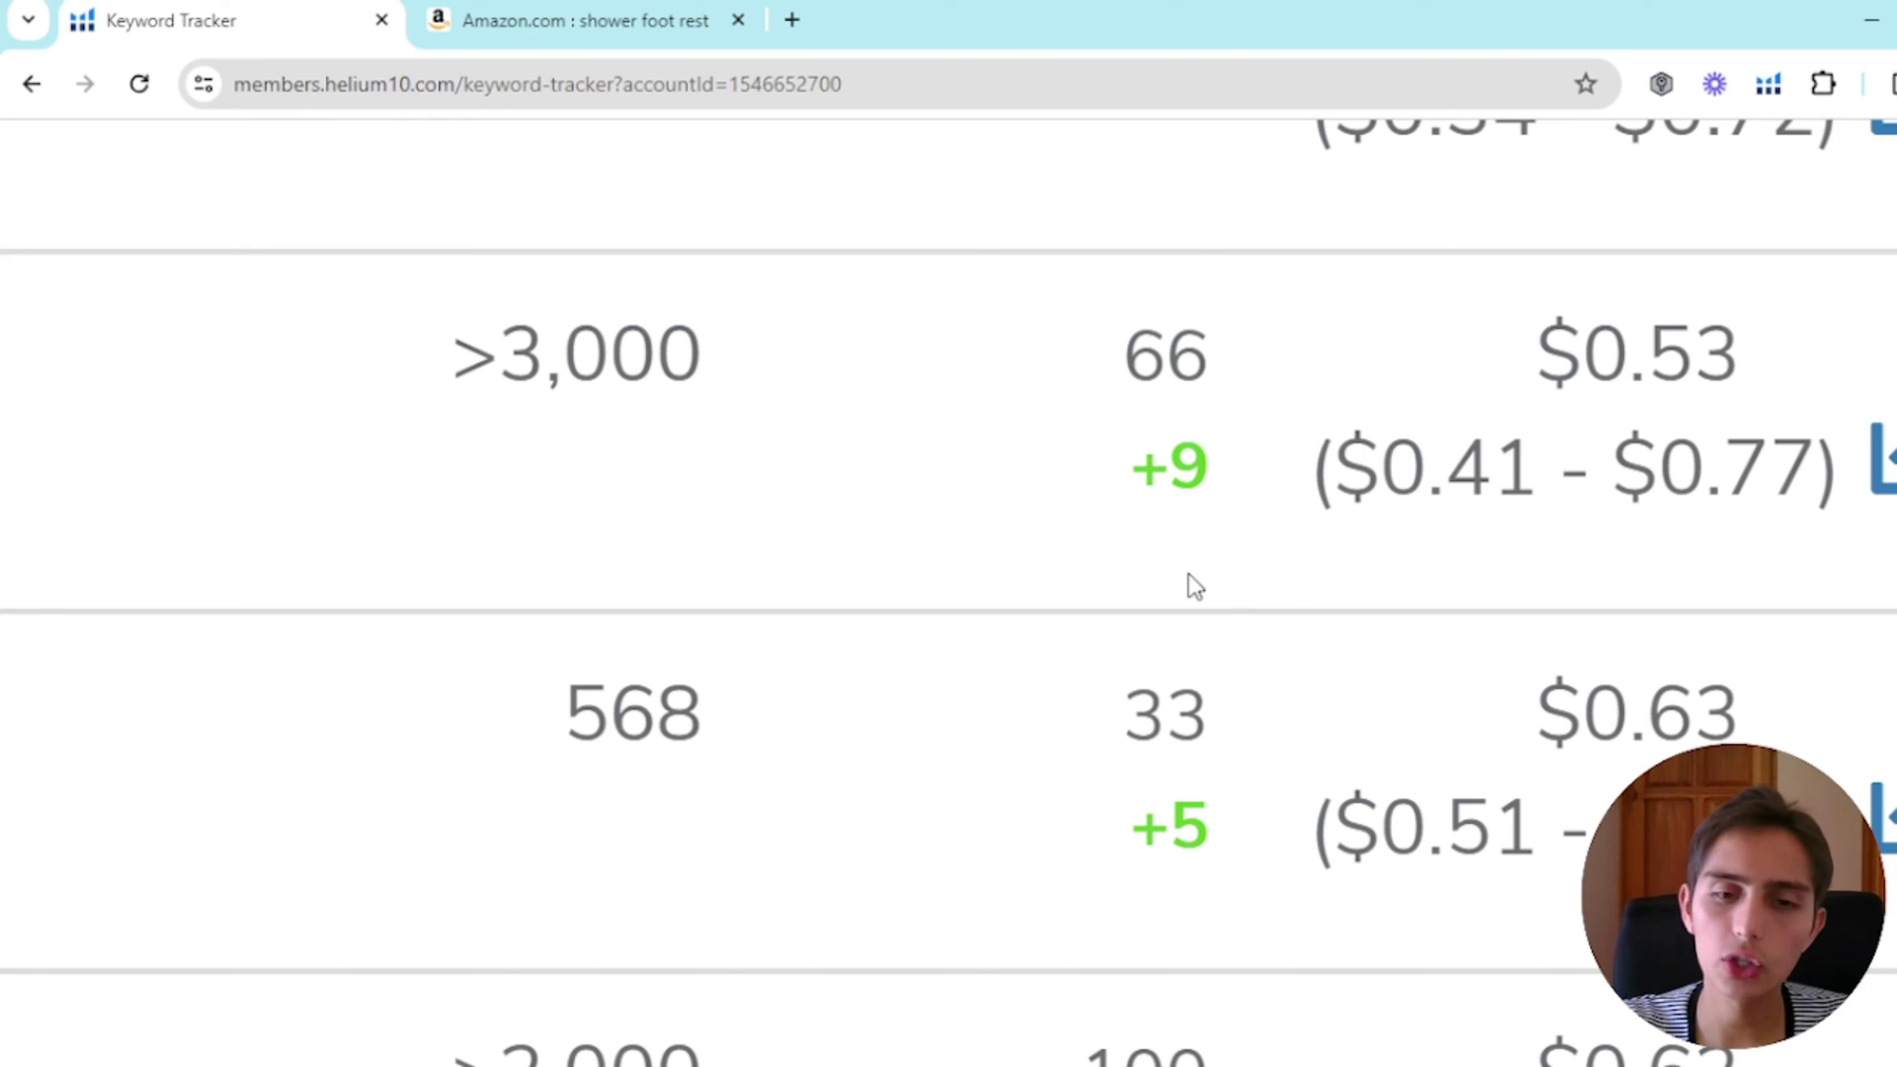
Step: Recheck the first organic listings below the sponsored shower foot rests on Amazon, and switch back to Helium 10's Keyword Tracker
left_click(583, 19)
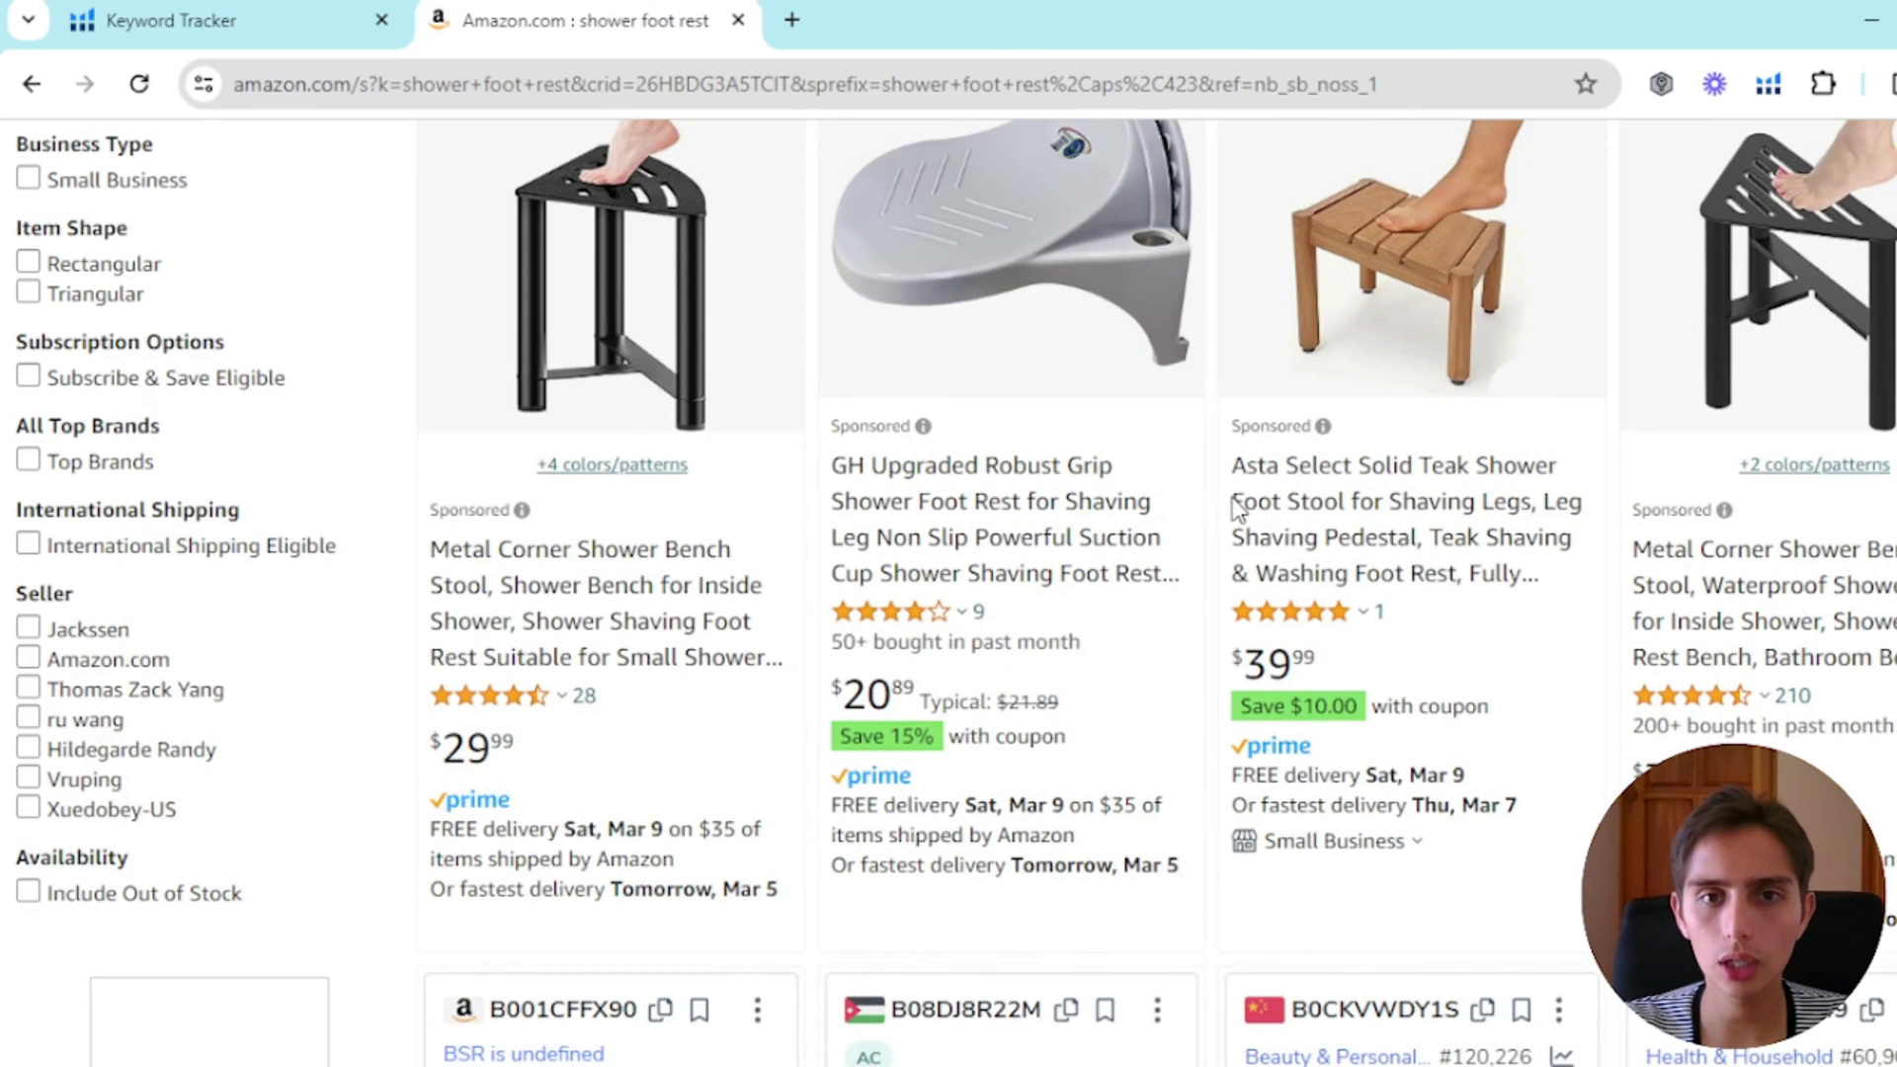
scroll(1221, 524, "up", 5)
scroll(1217, 512, "down", 10)
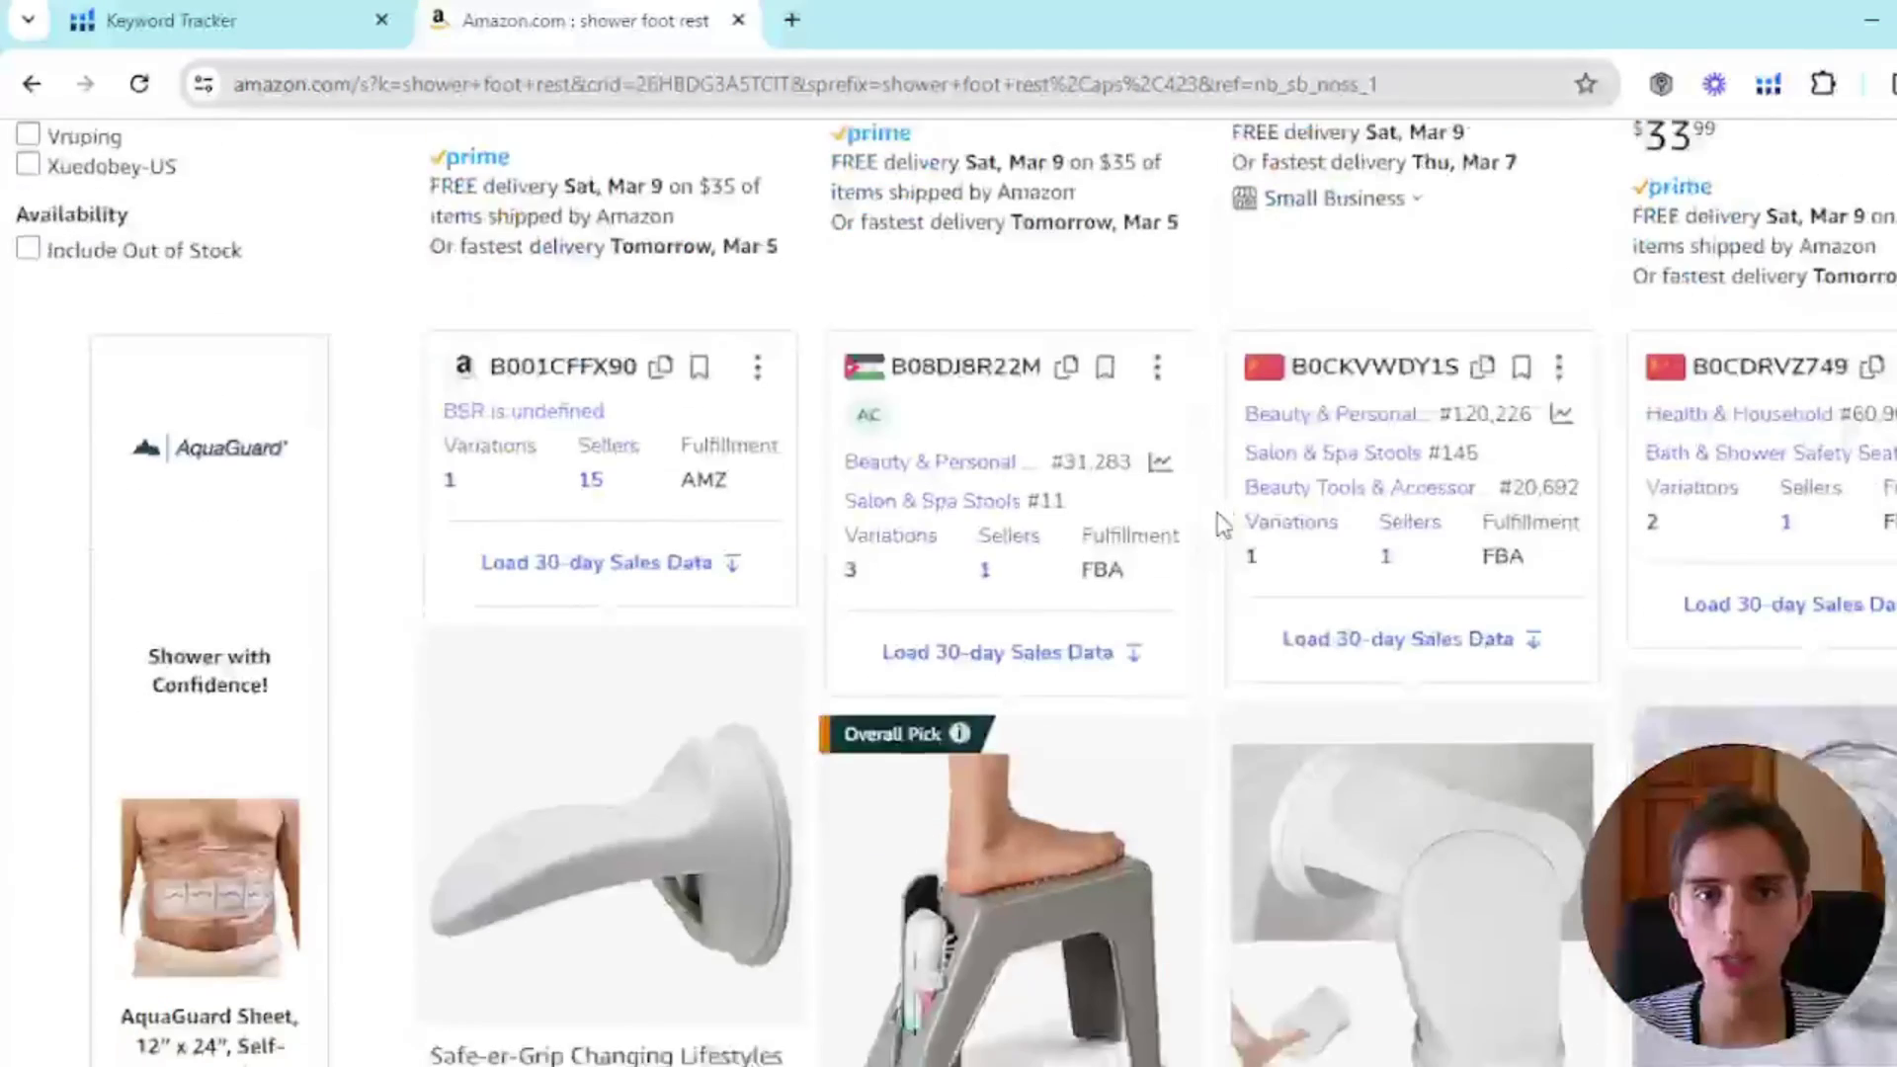
scroll(1217, 512, "down", 3)
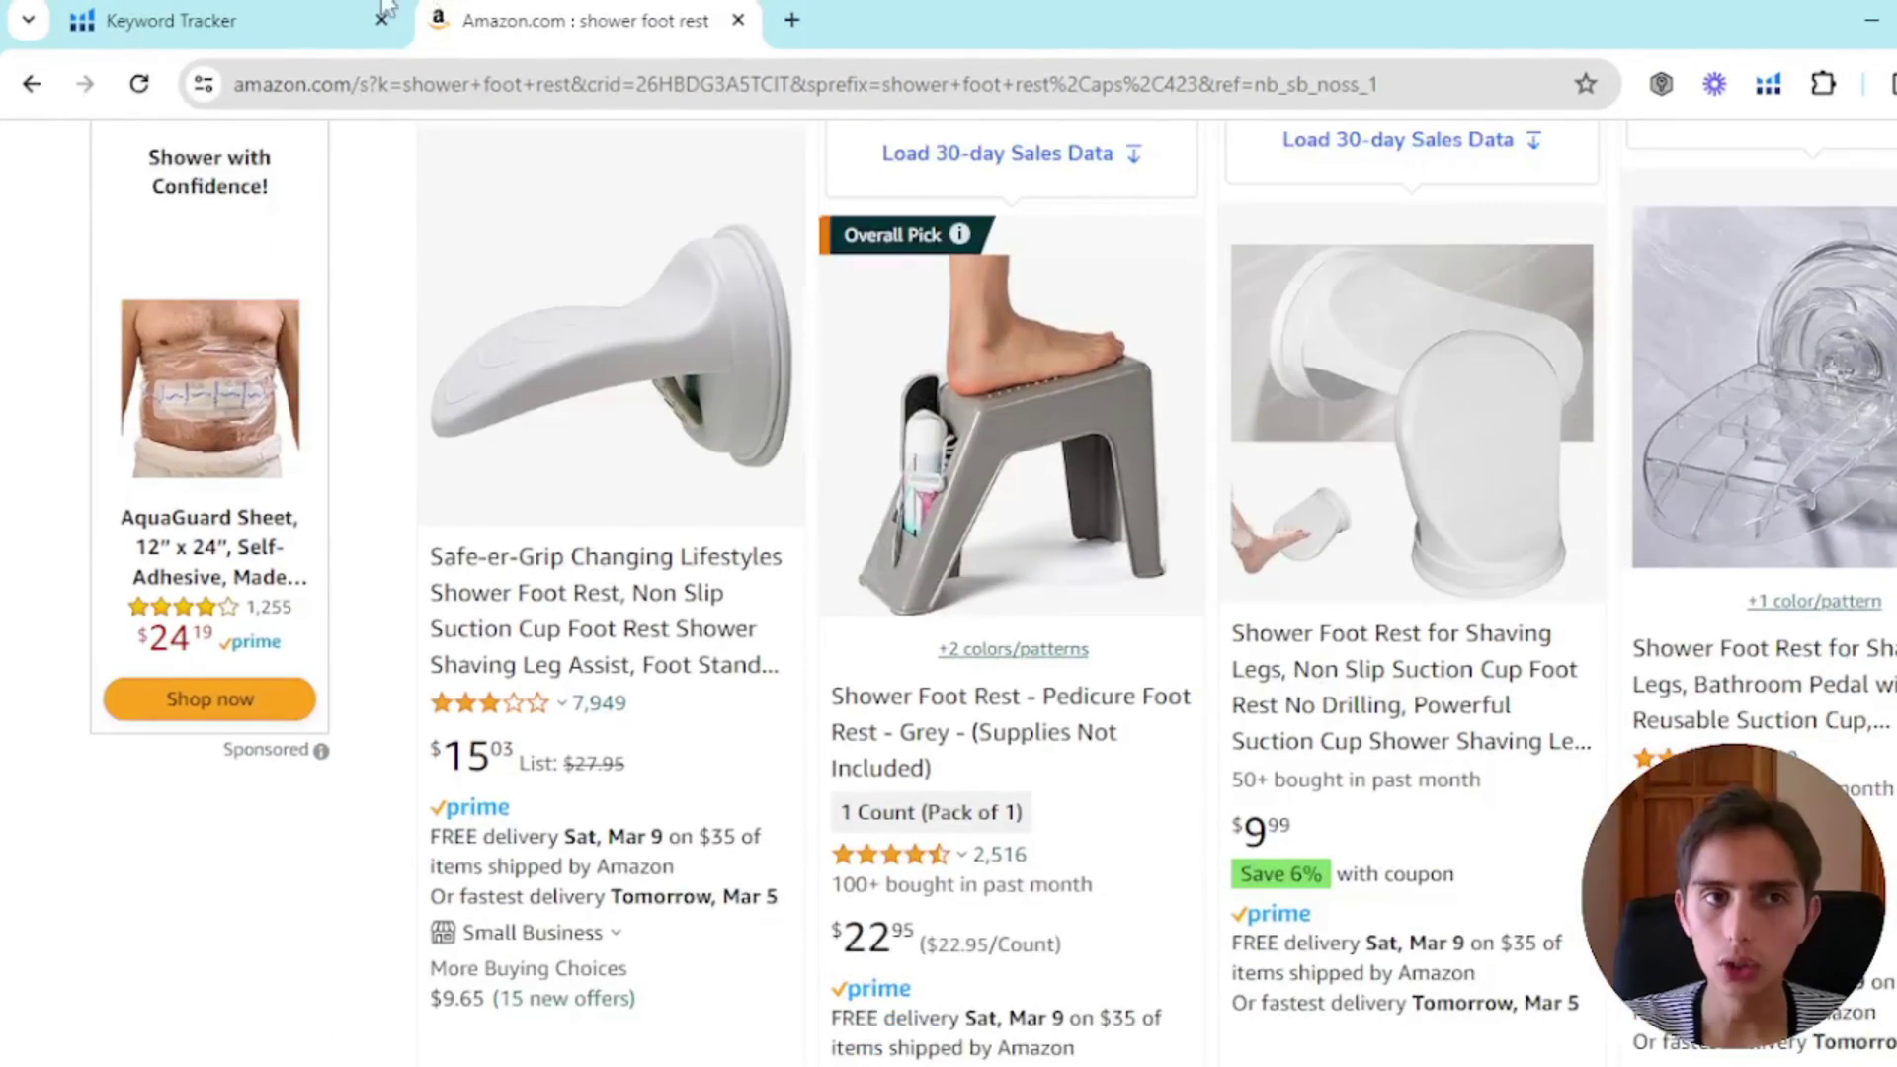
left_click(346, 16)
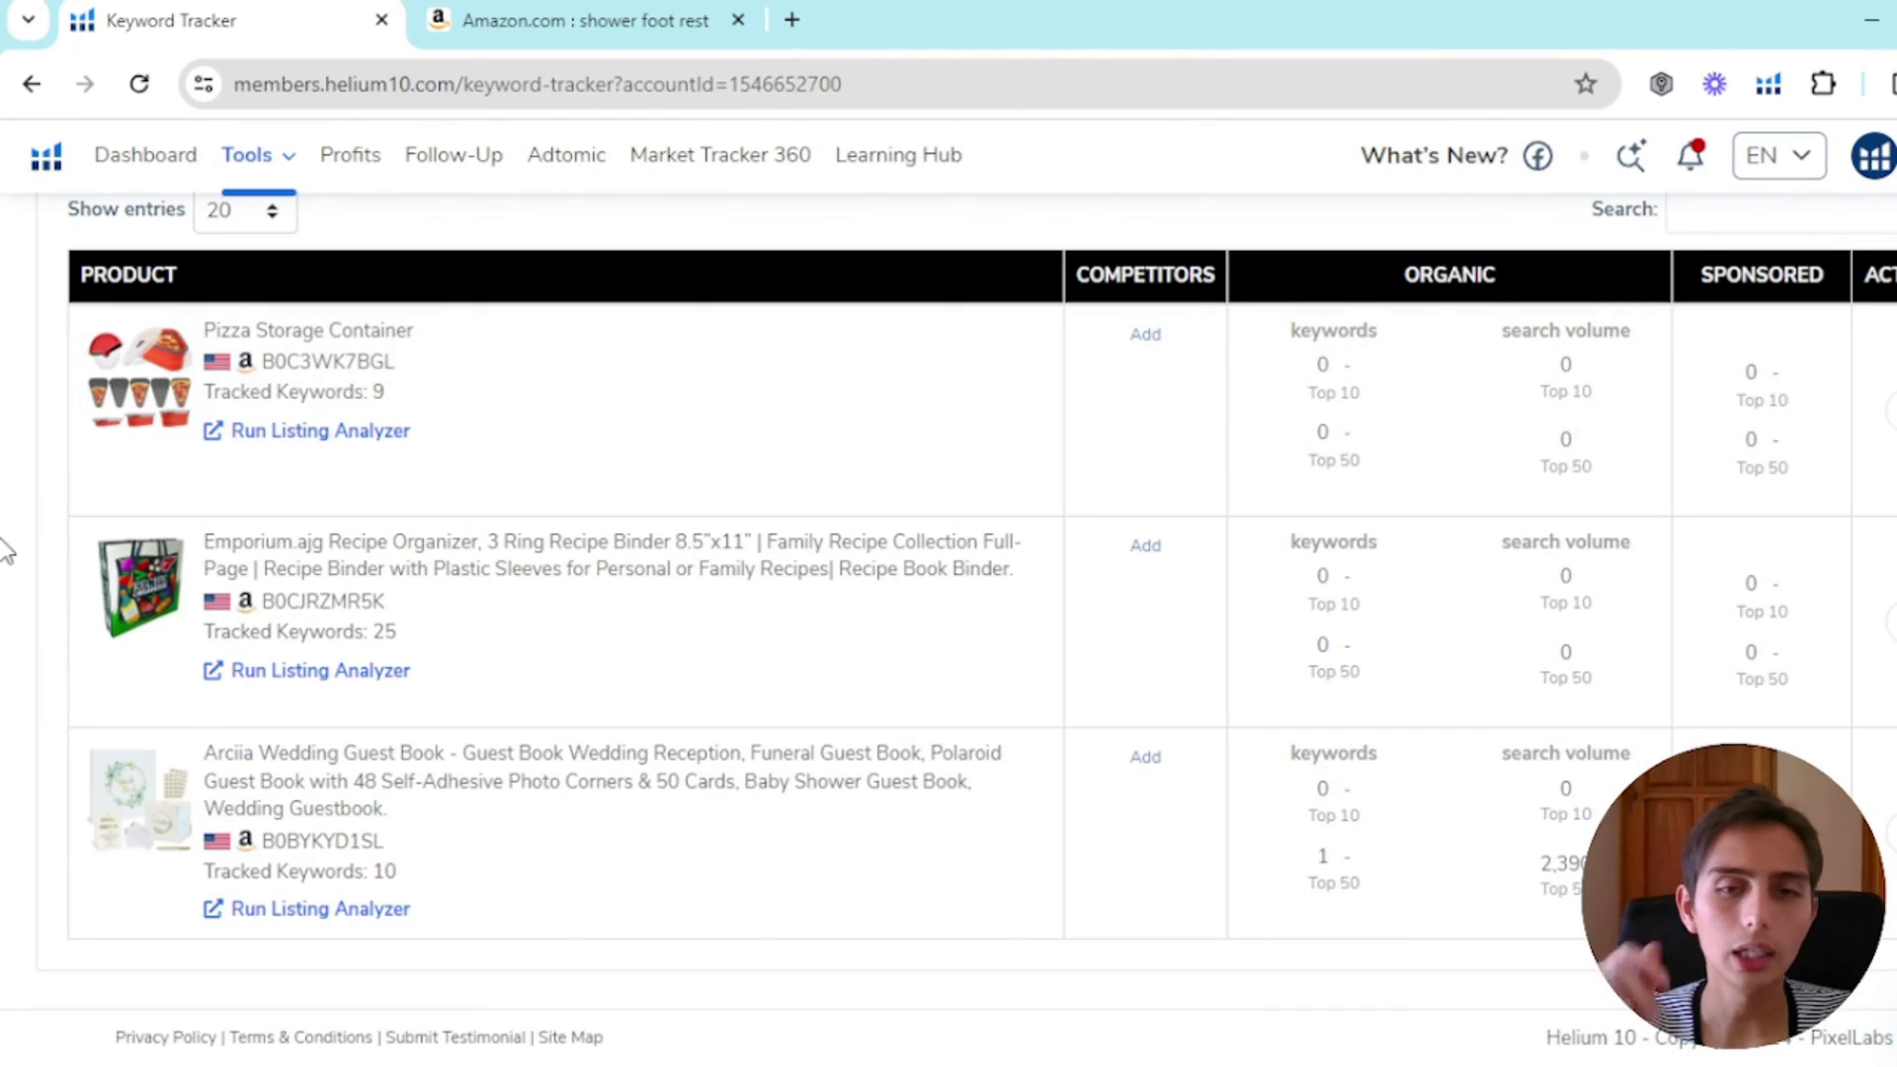
Step: Examine the keyword and boost usage counters above the tracked product list
scroll(5, 548, "up", 3)
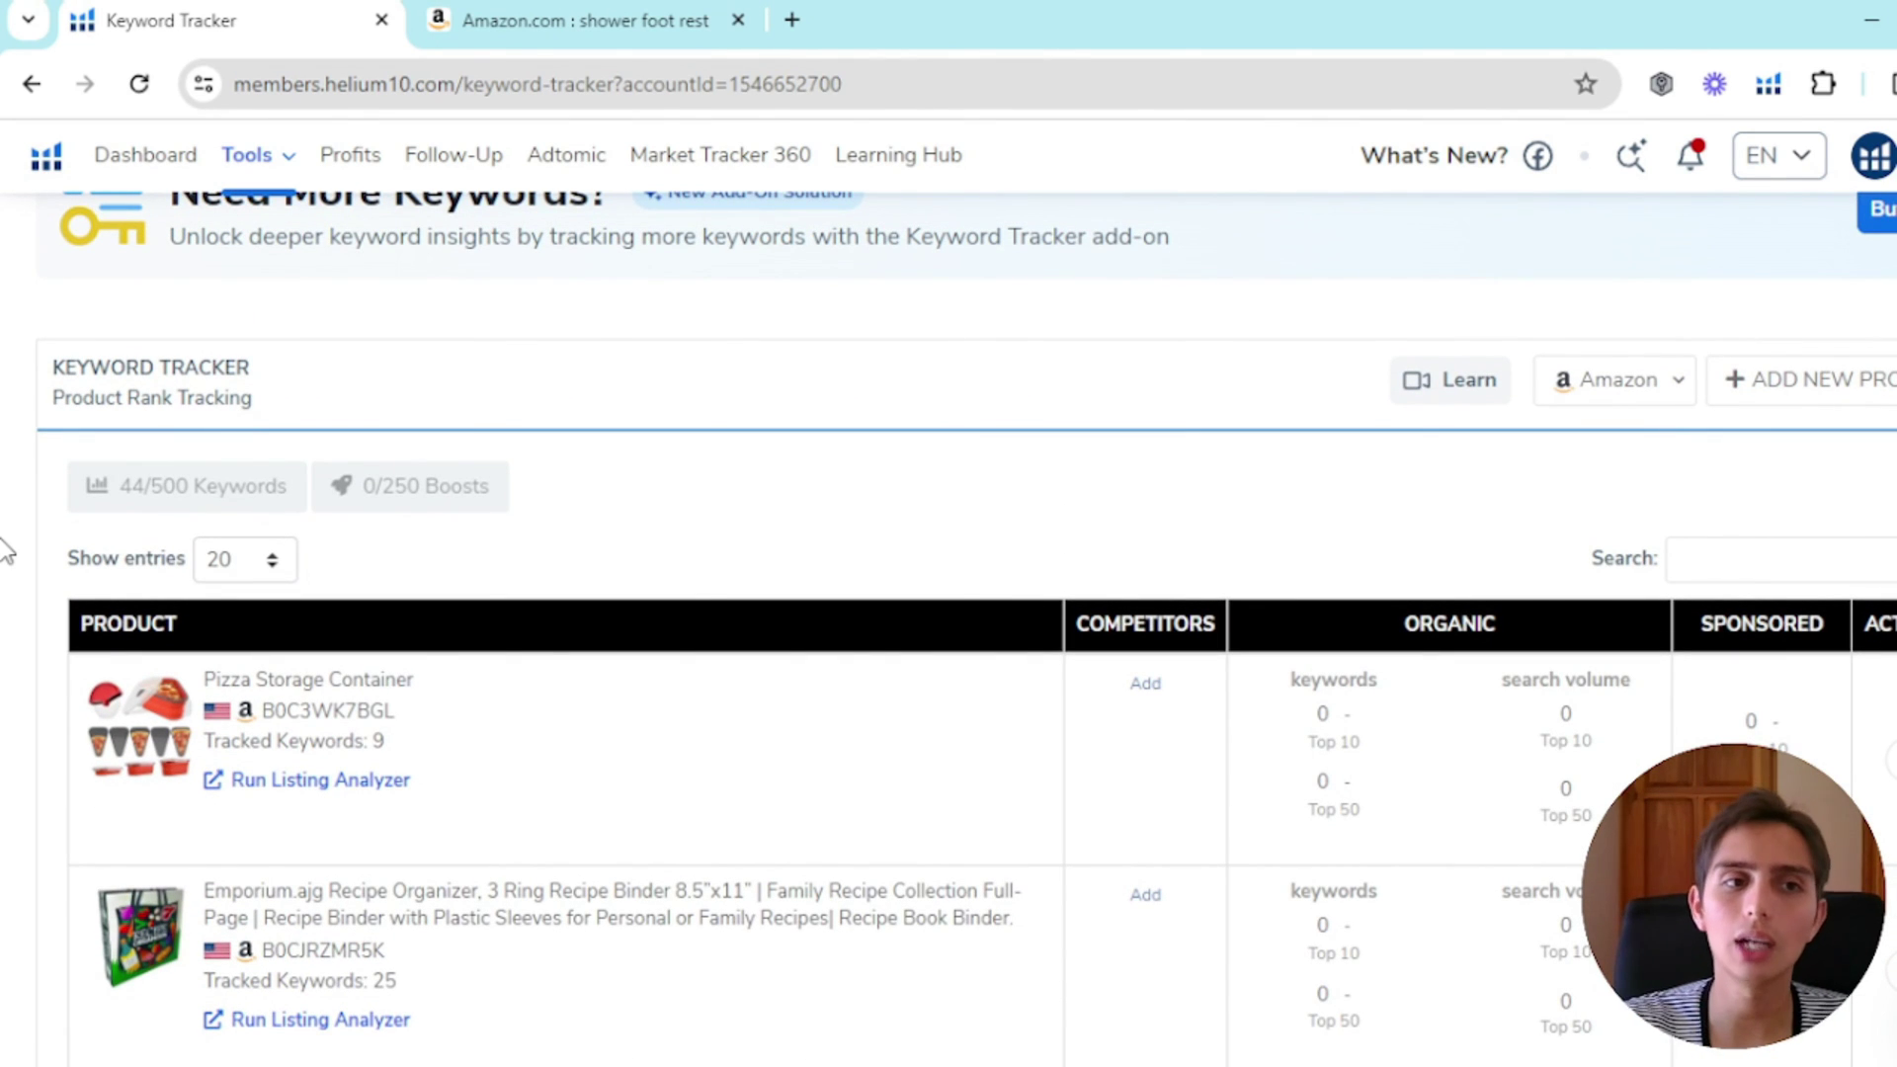
scroll(5, 548, "up", 1)
scroll(5, 548, "up", 5)
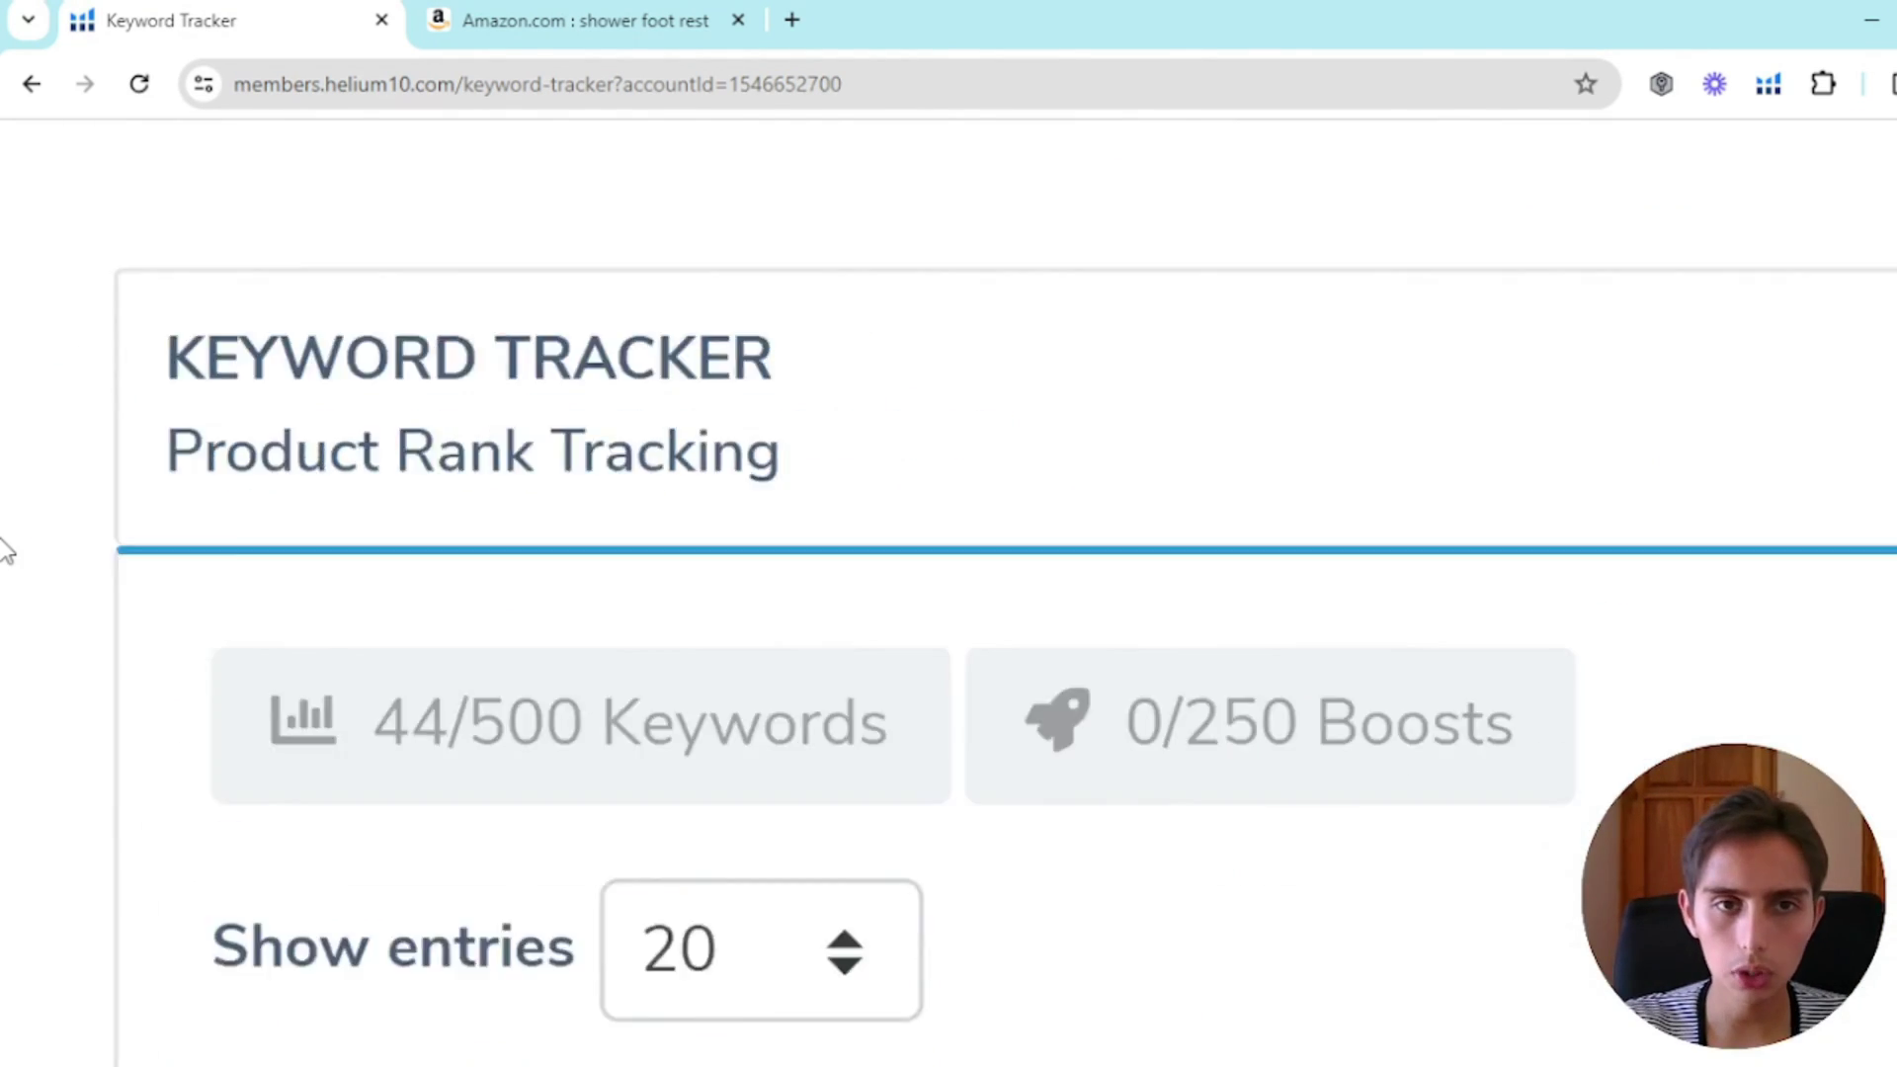
key("ctrl+0")
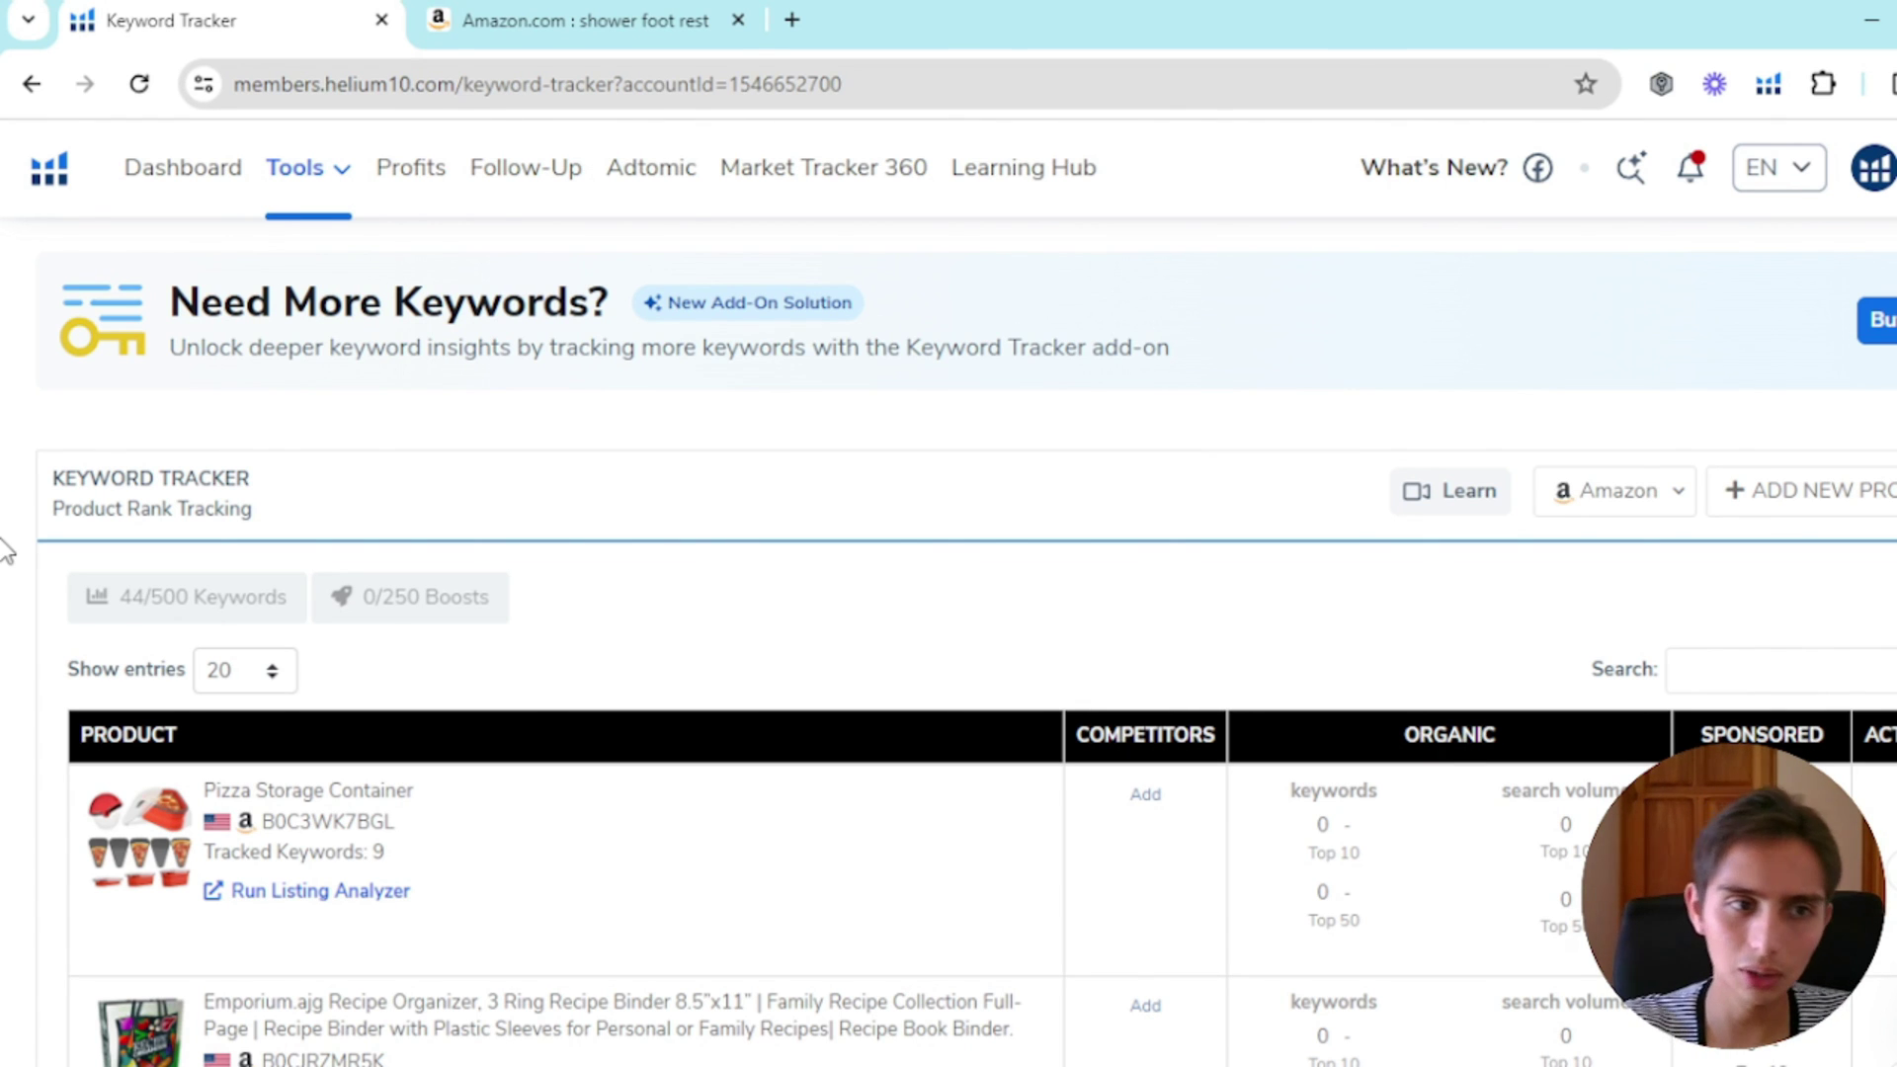
key("ctrl+plus")
key("ctrl+plus")
key("ctrl+plus")
key("ctrl+plus")
key("ctrl+plus")
key("ctrl+plus")
key("ctrl+plus")
key("ctrl+minus")
key("ctrl+minus")
key("ctrl+minus")
key("ctrl+minus")
key("ctrl+minus")
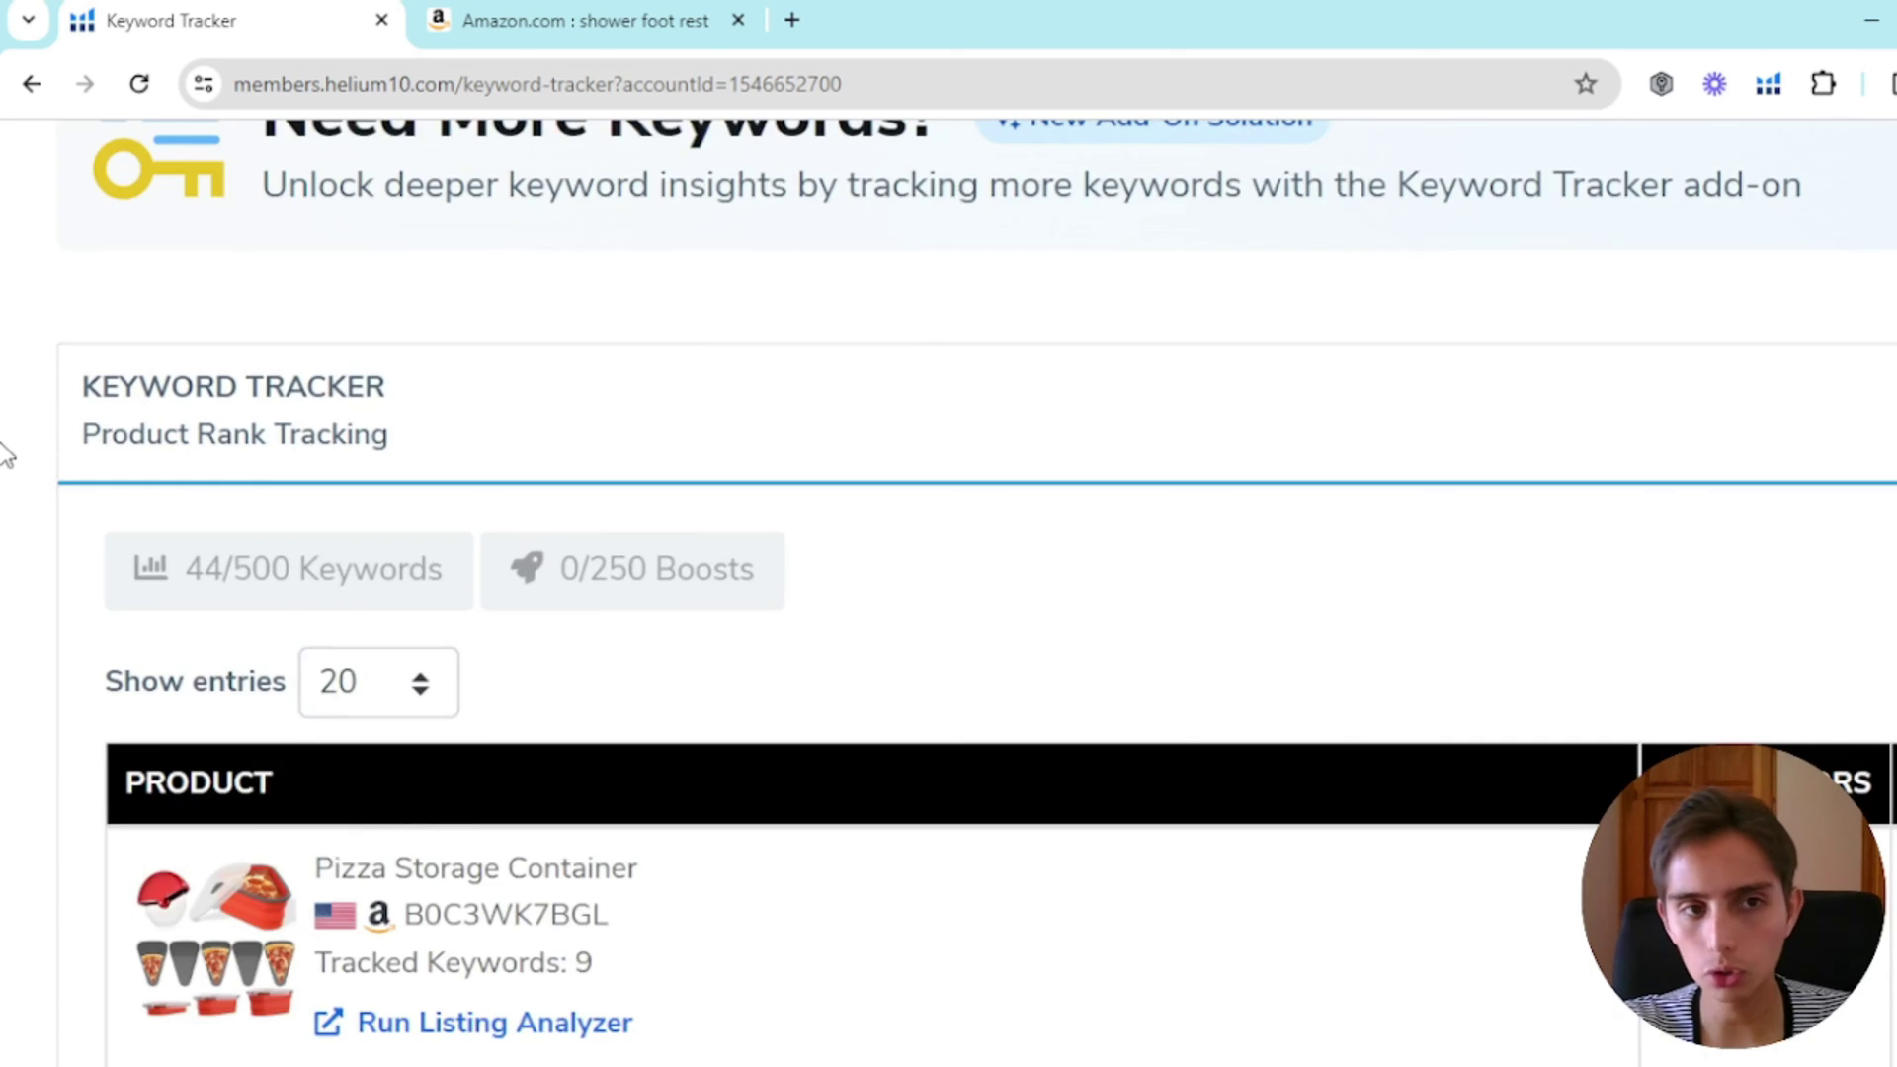
key("ctrl+minus")
key("ctrl+minus")
key("ctrl+minus")
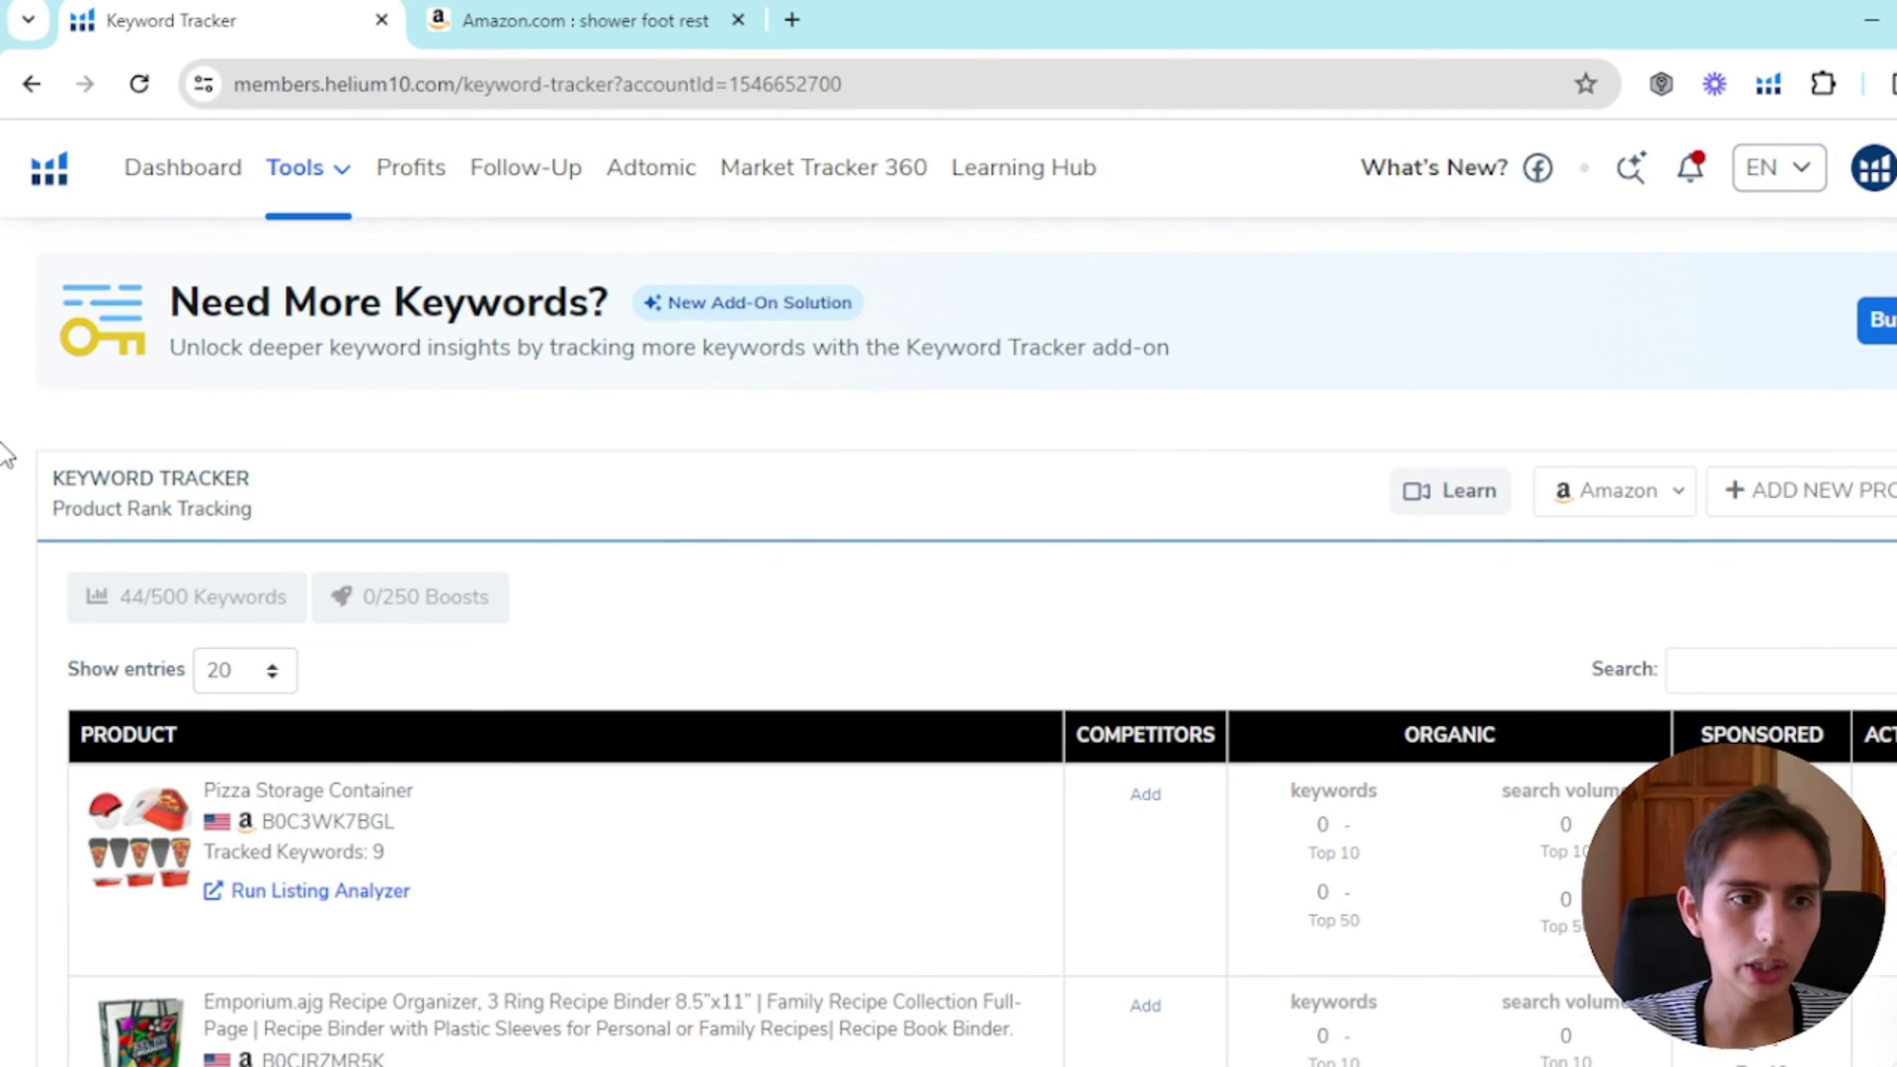
Step: Look over the tracked products list from the pizza storage container to the wedding guest book
scroll(3, 455, "down", 5)
scroll(3, 454, "up", 4)
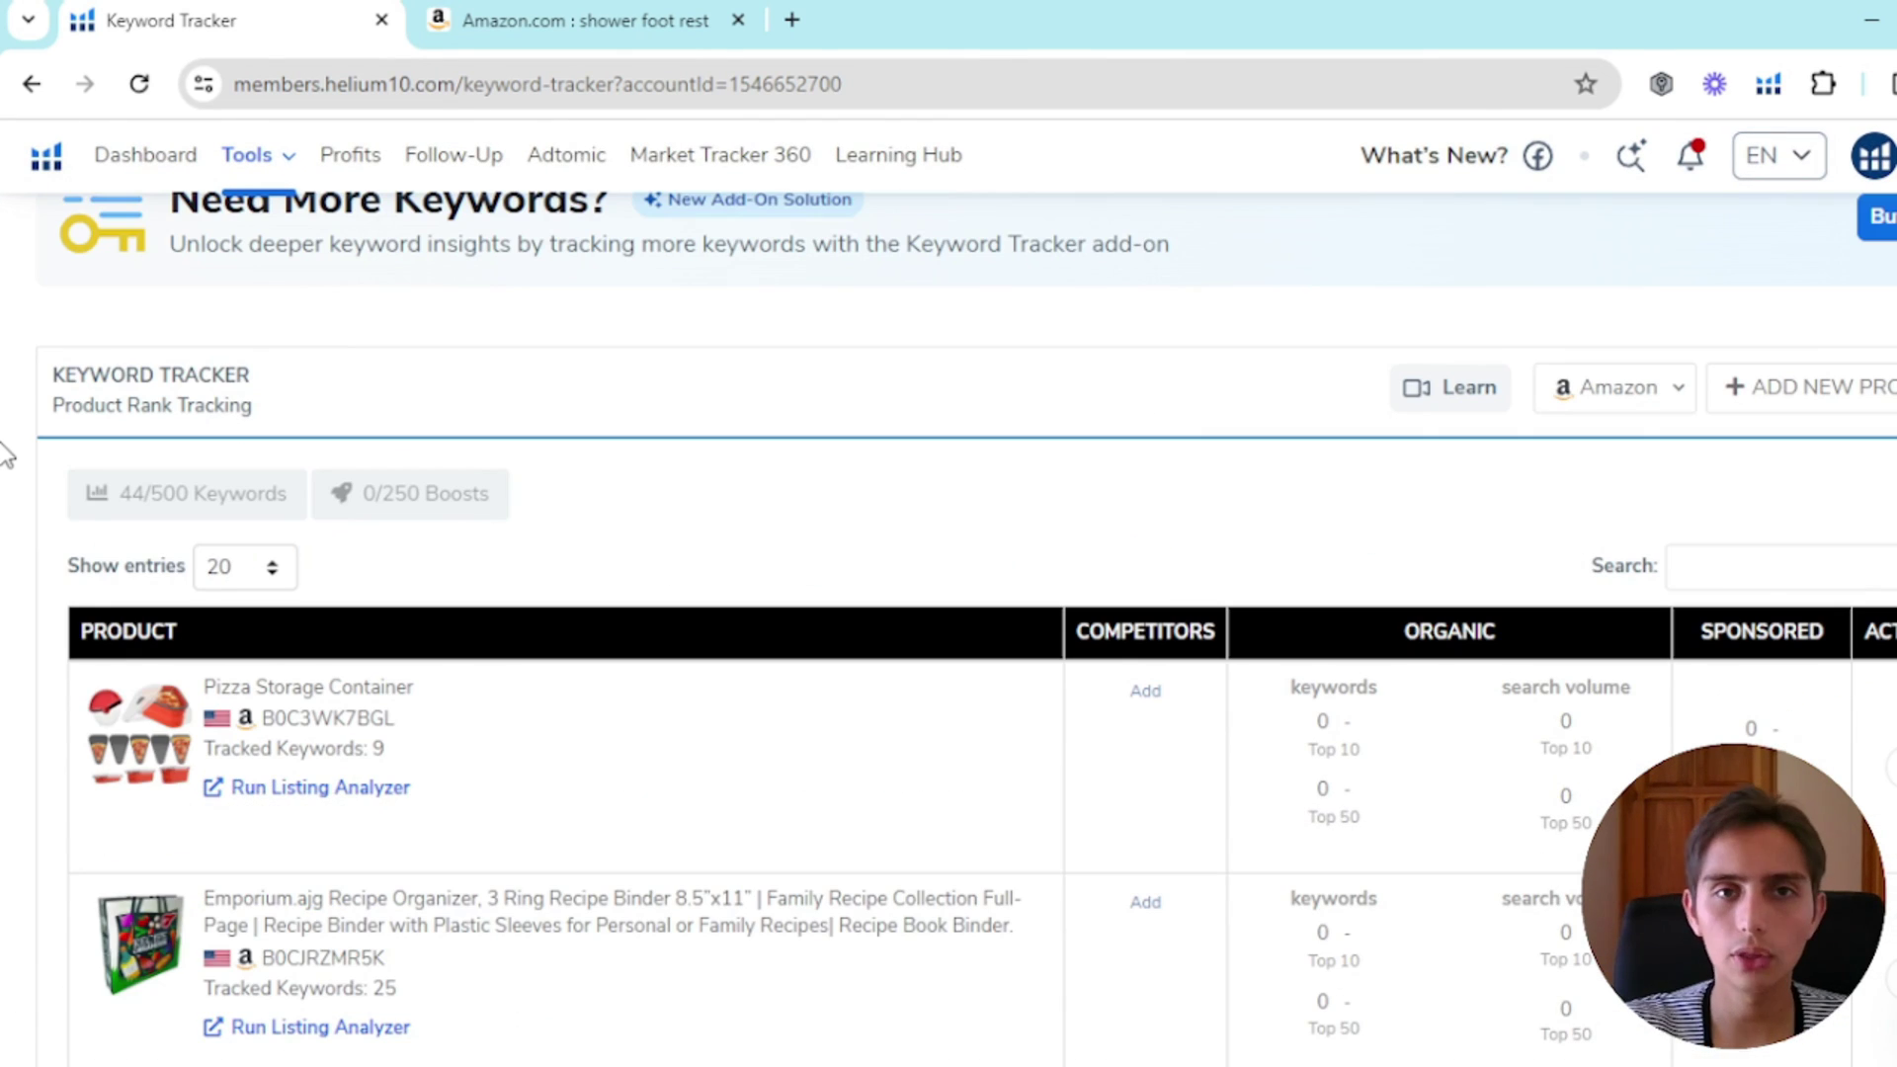
scroll(3, 454, "down", 4)
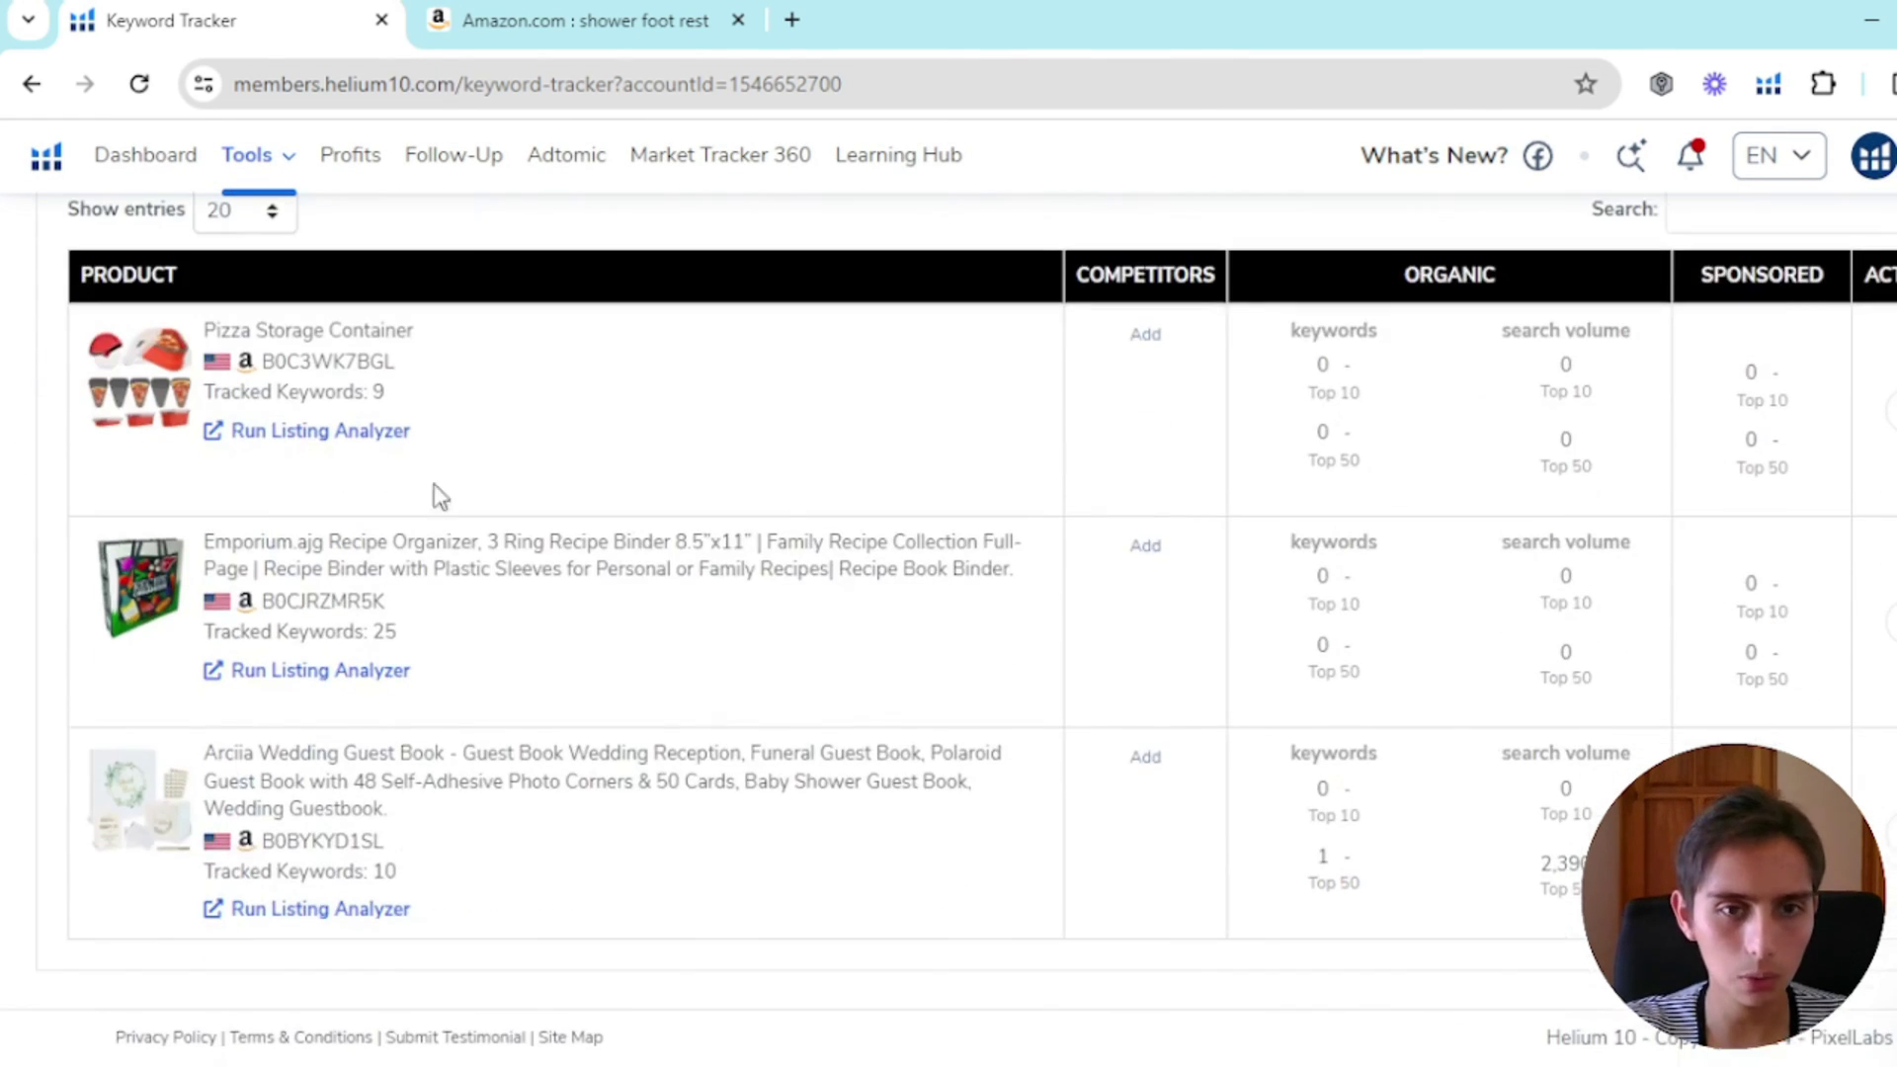